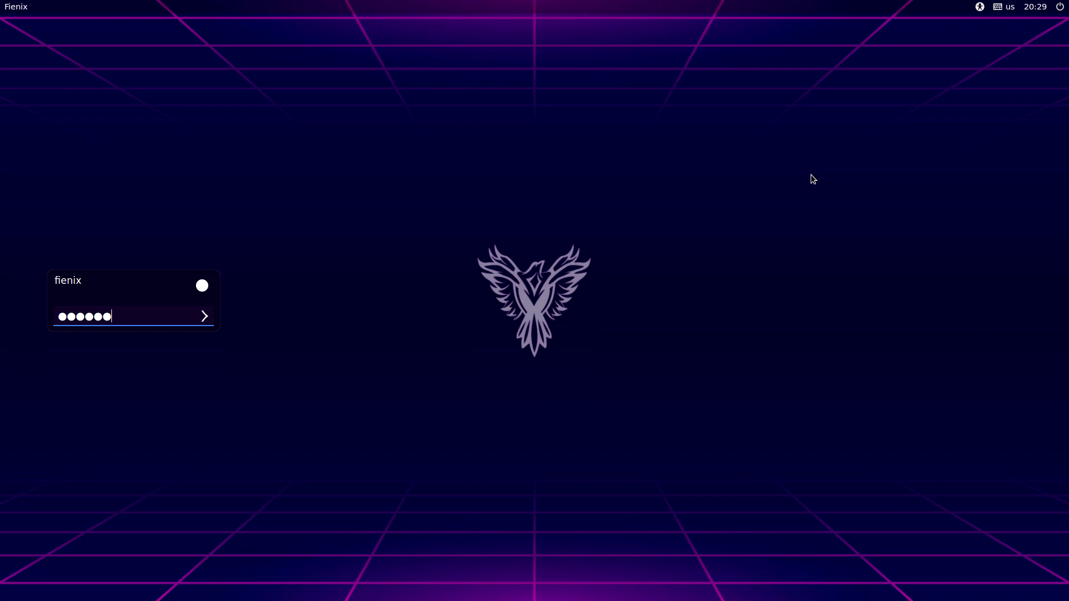
Log in to the desktop and open System Monitor on its system and hardware information
key("Return")
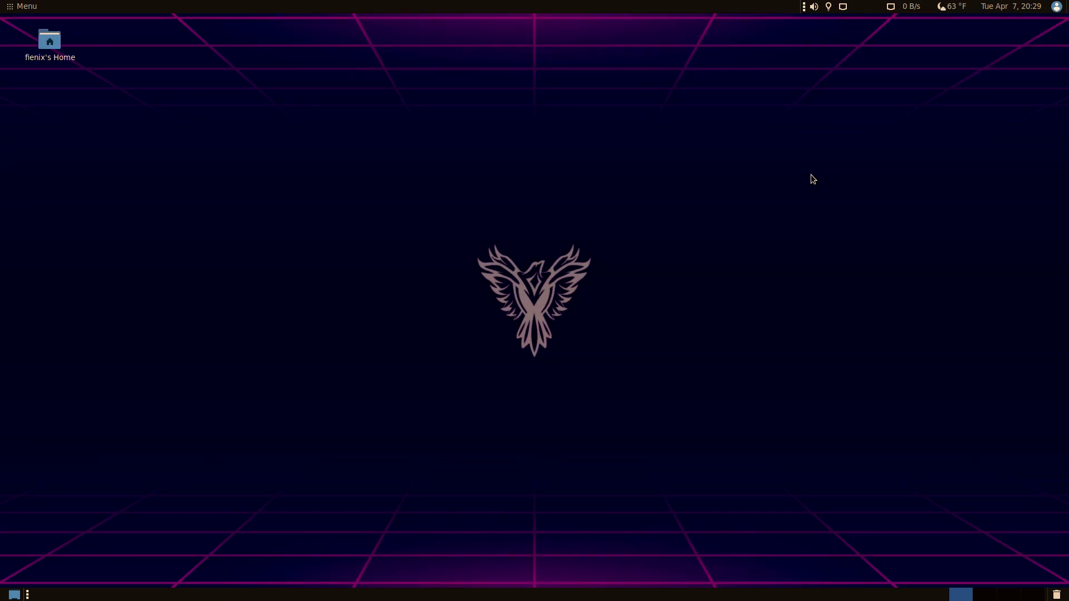
left_click(23, 6)
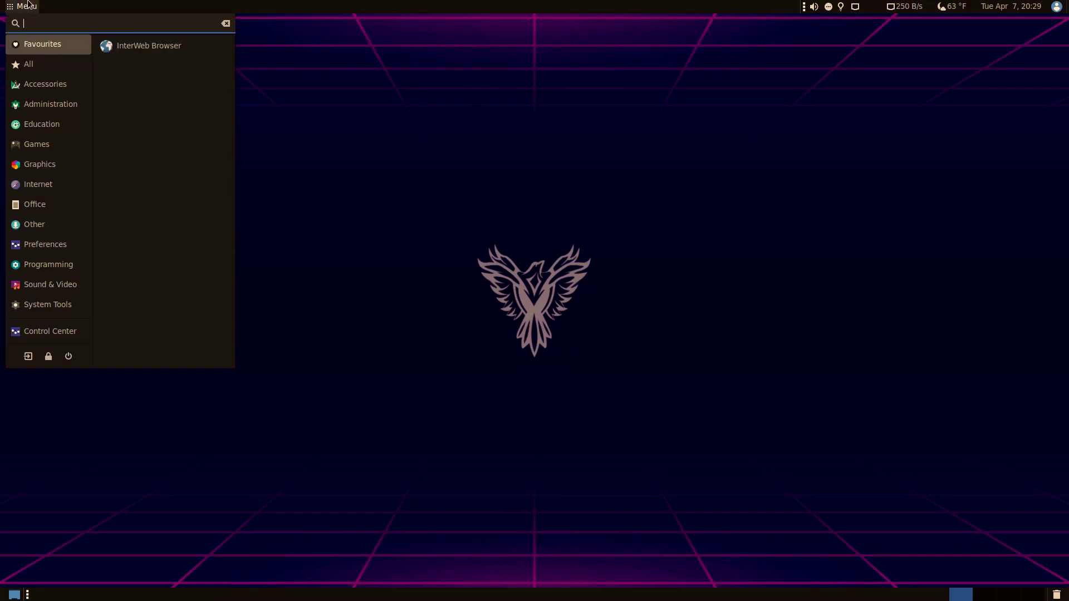
left_click(54, 313)
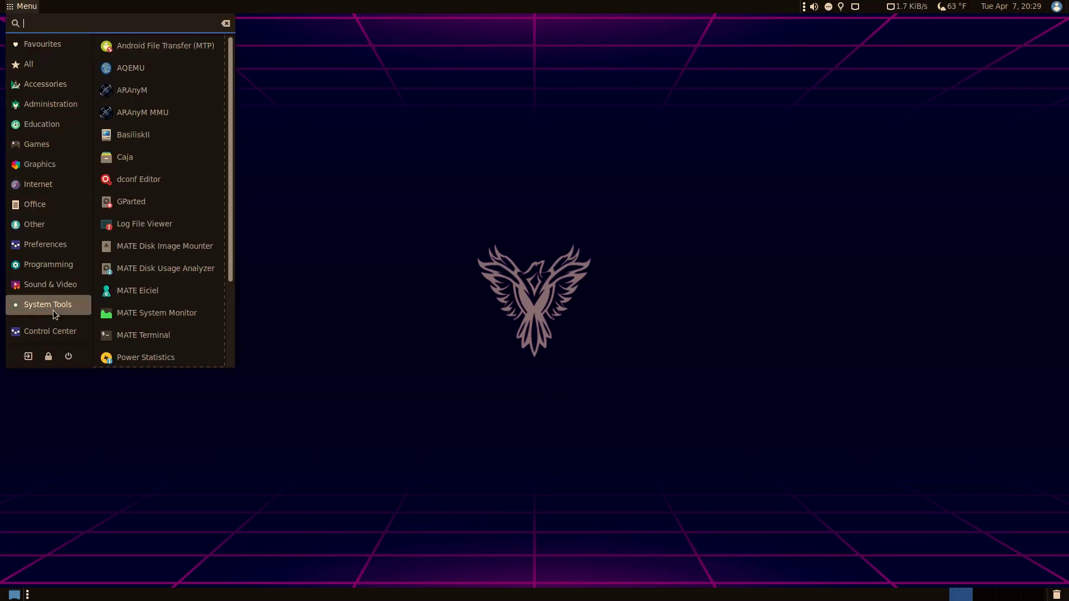
left_click(171, 315)
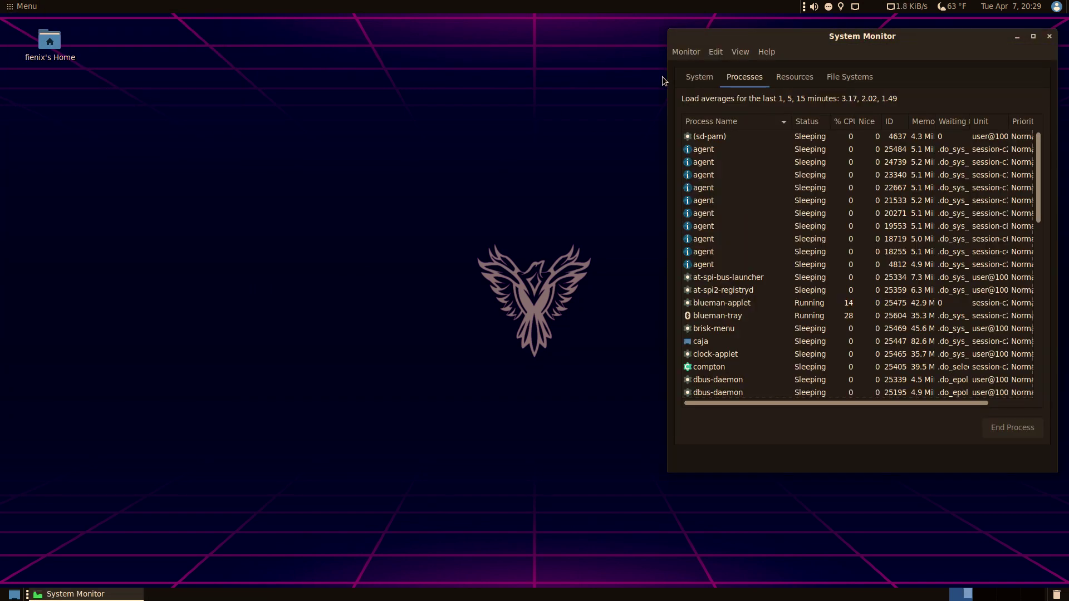
left_click(689, 79)
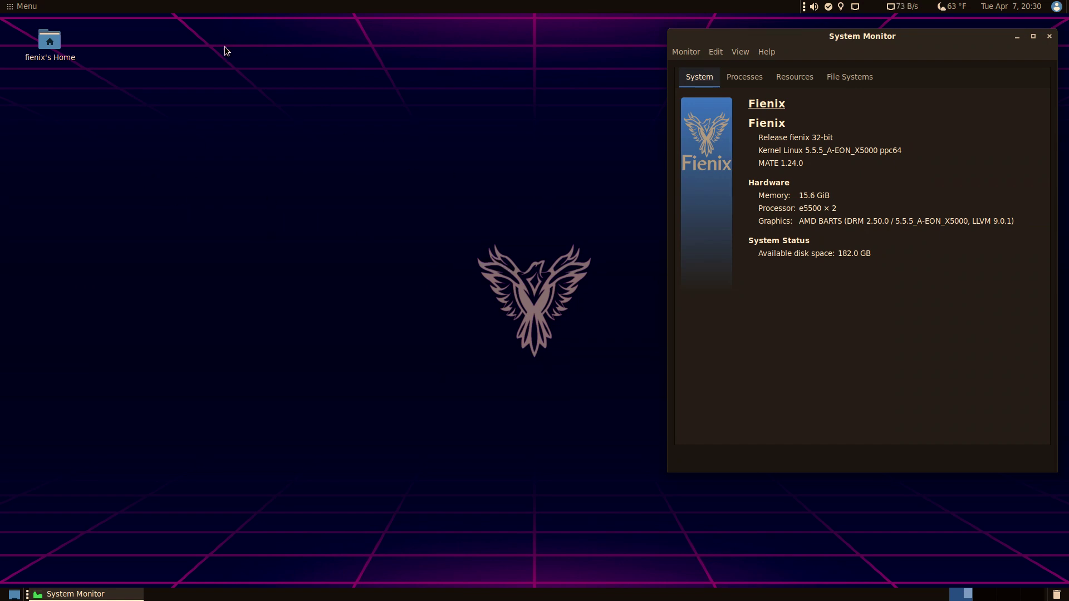
Browse the Administration, Games and Favourites application categories, and check the pinning options of the 2048 game
left_click(32, 7)
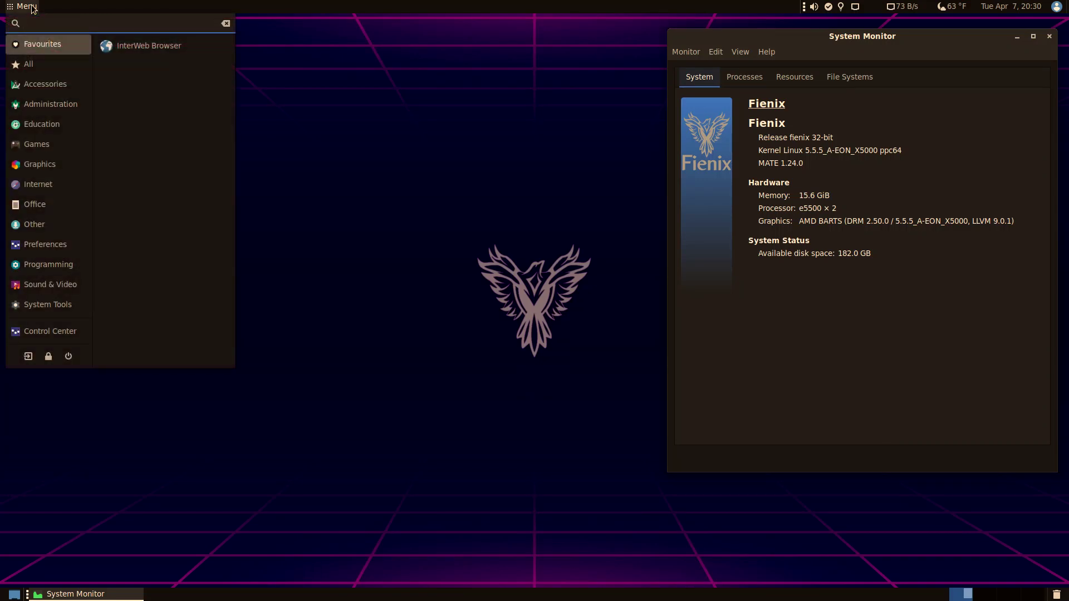
left_click(53, 104)
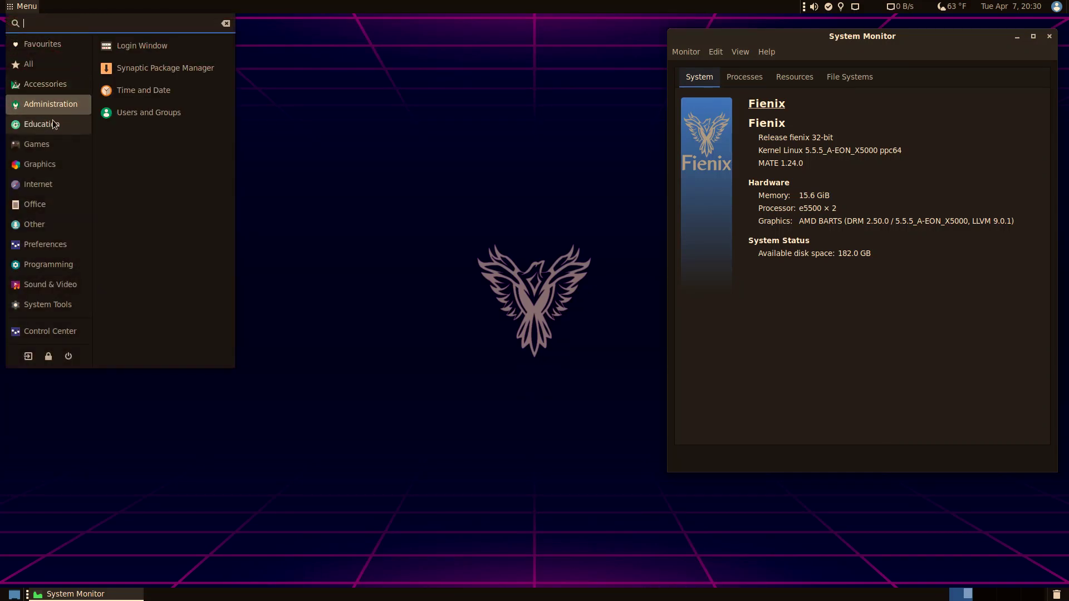
mouse_move(52, 143)
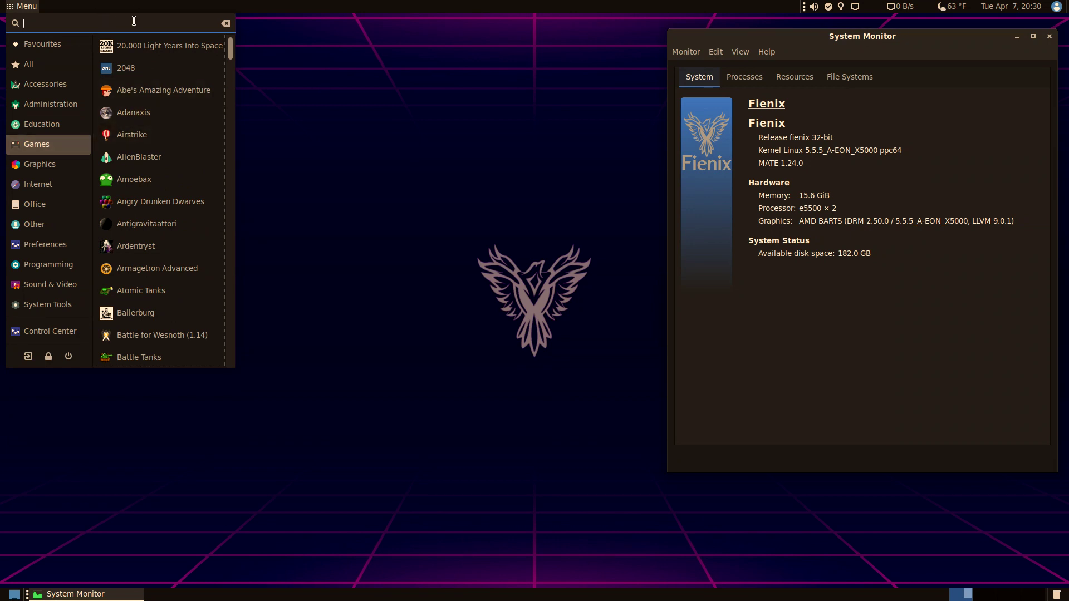
right_click(133, 74)
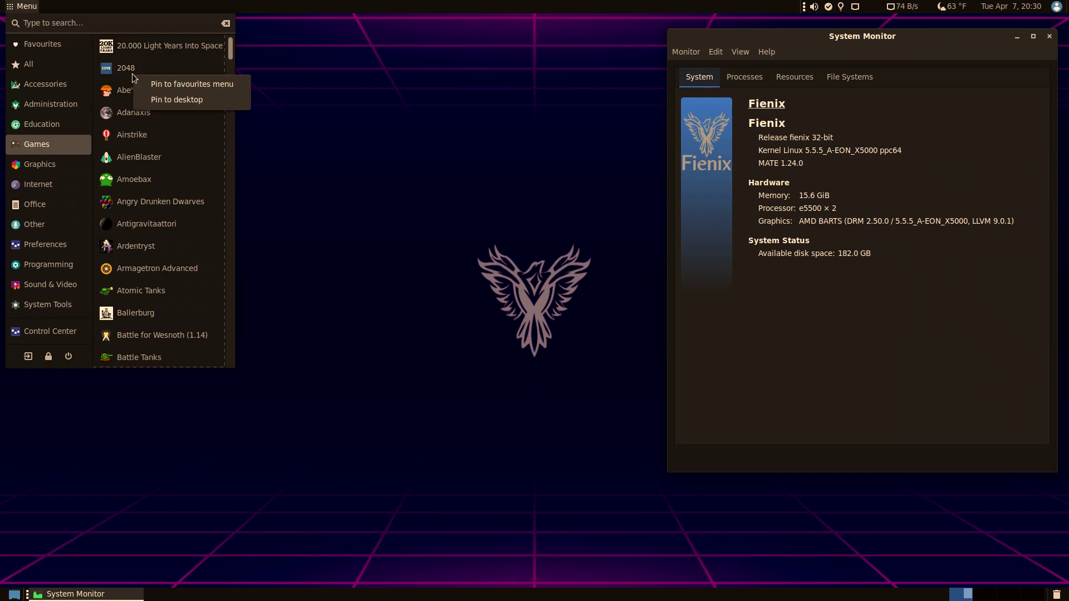
left_click(55, 48)
left_click(56, 46)
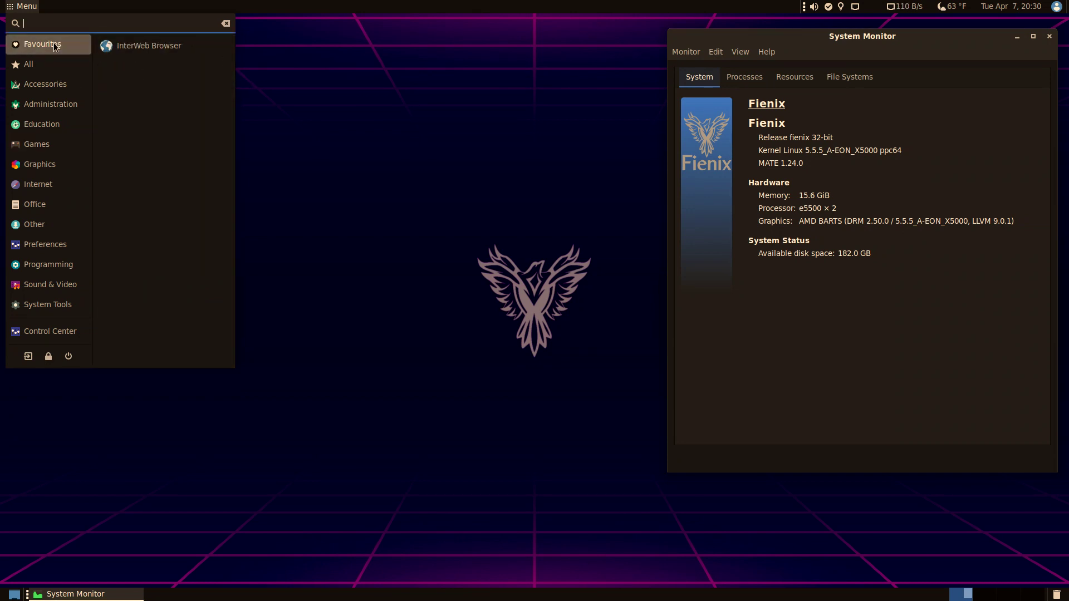
left_click(263, 68)
Search the installed applications for "interwe" and launch InterWeb Browser
key("super")
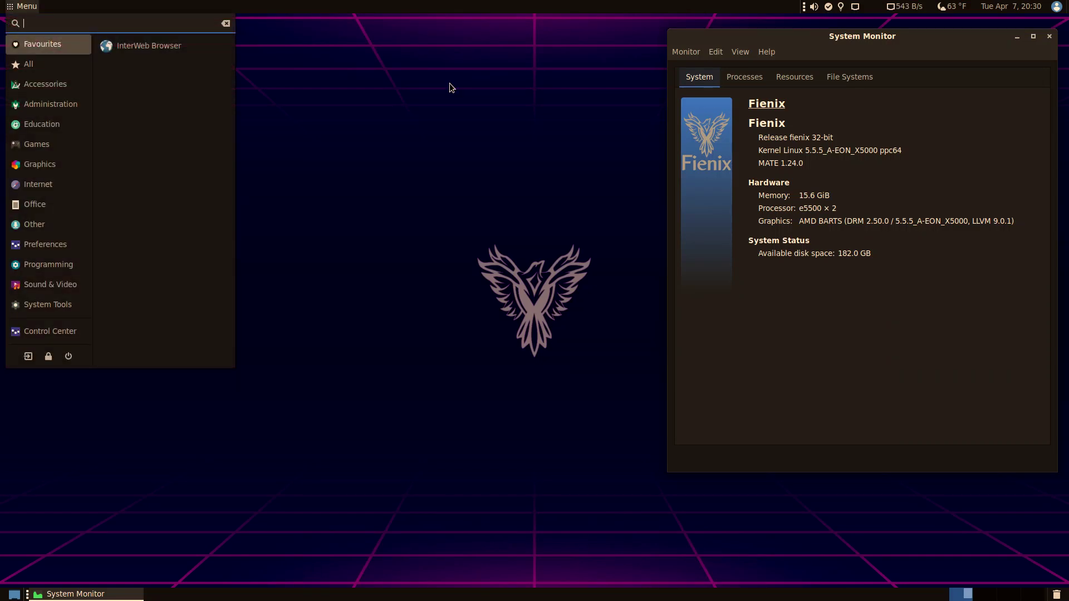
type("interwe")
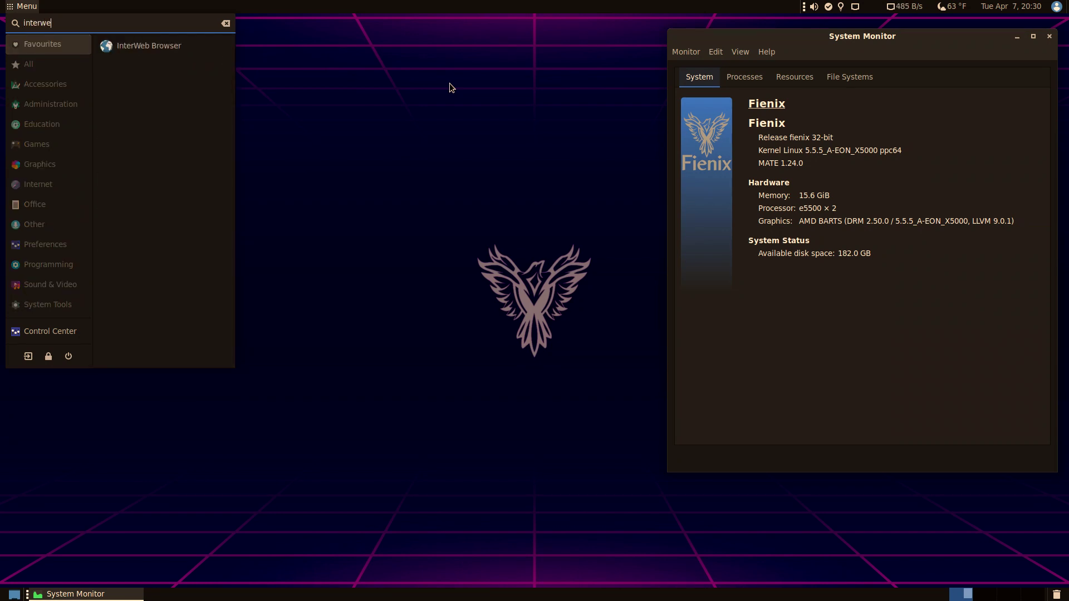
key("Down")
key("Return")
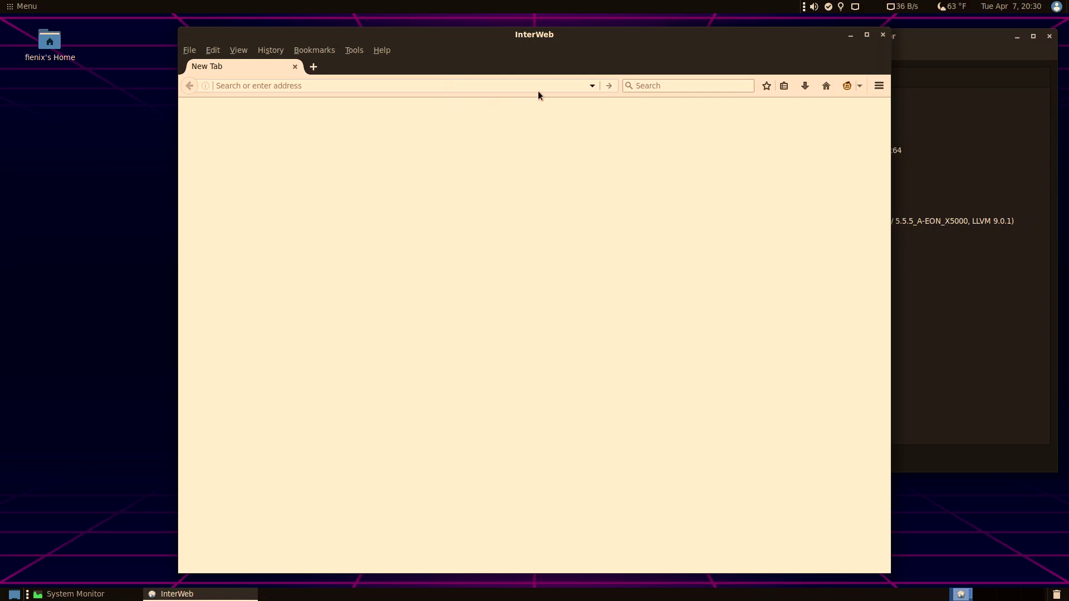
Open the home folder in the file manager and move its window over the upper-left corner of the browser window
mouse_move(1, 167)
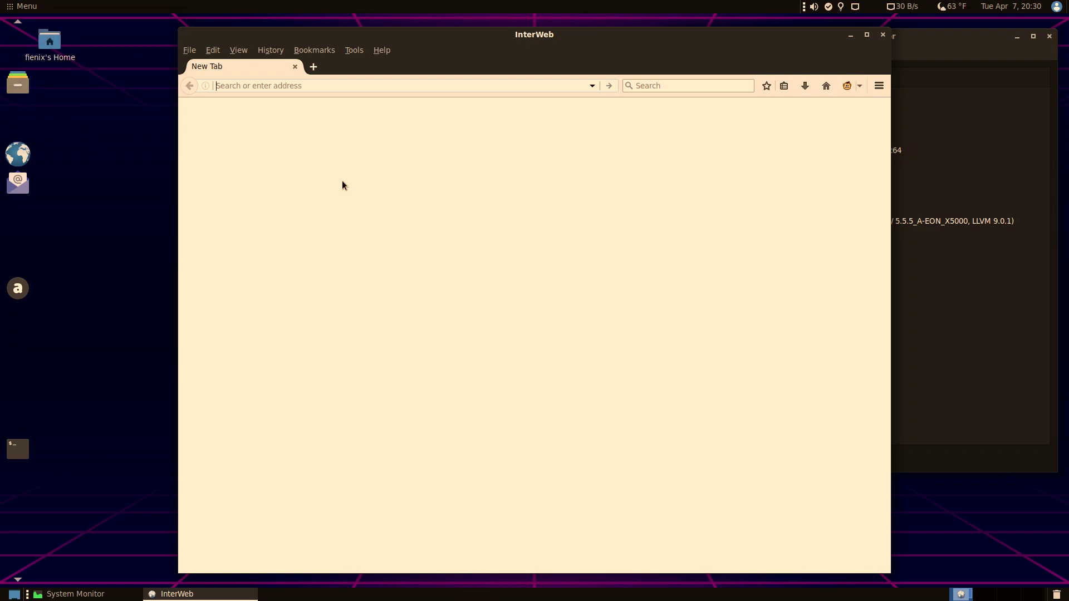
key("super+e")
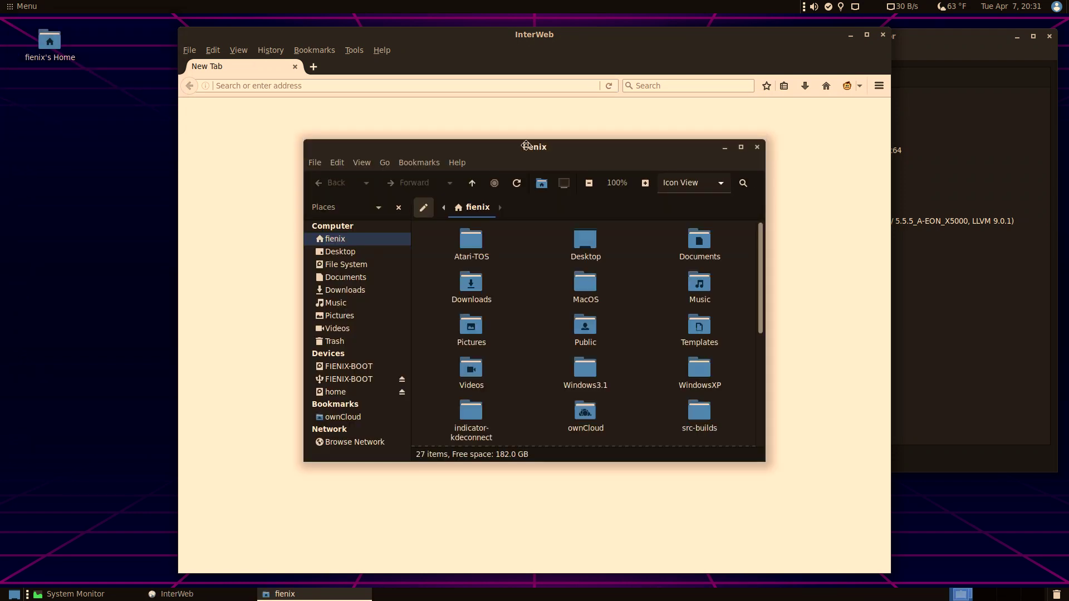
left_click_drag(530, 147, 330, 86)
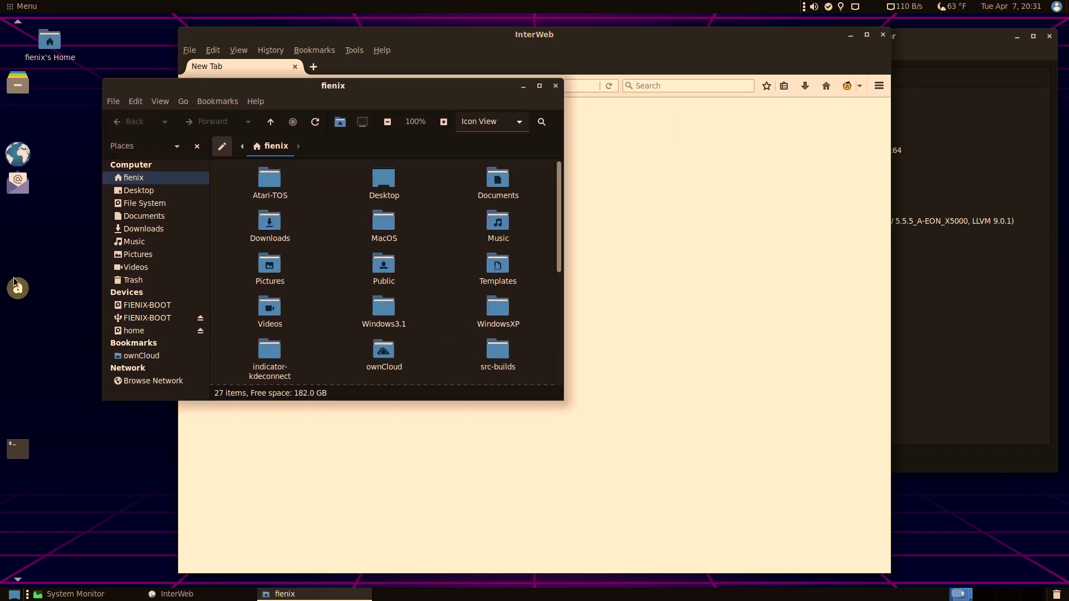
Launch the music player from the hidden side dock
left_click(18, 288)
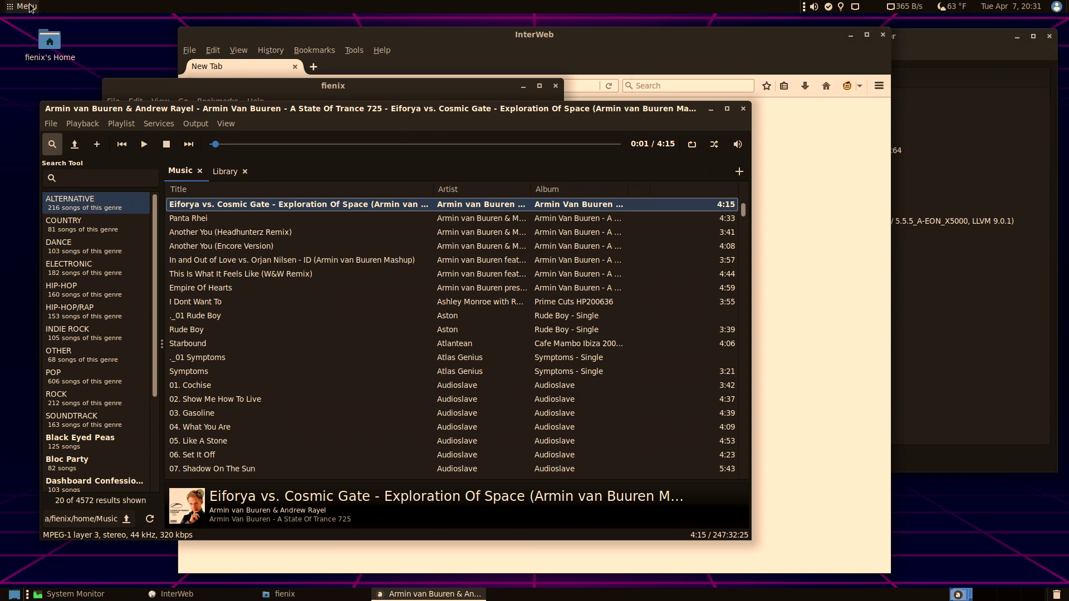
left_click(28, 7)
left_click(28, 7)
Hide all open windows to show the bare desktop, reveal the side dock, and restore the windows
left_click(15, 595)
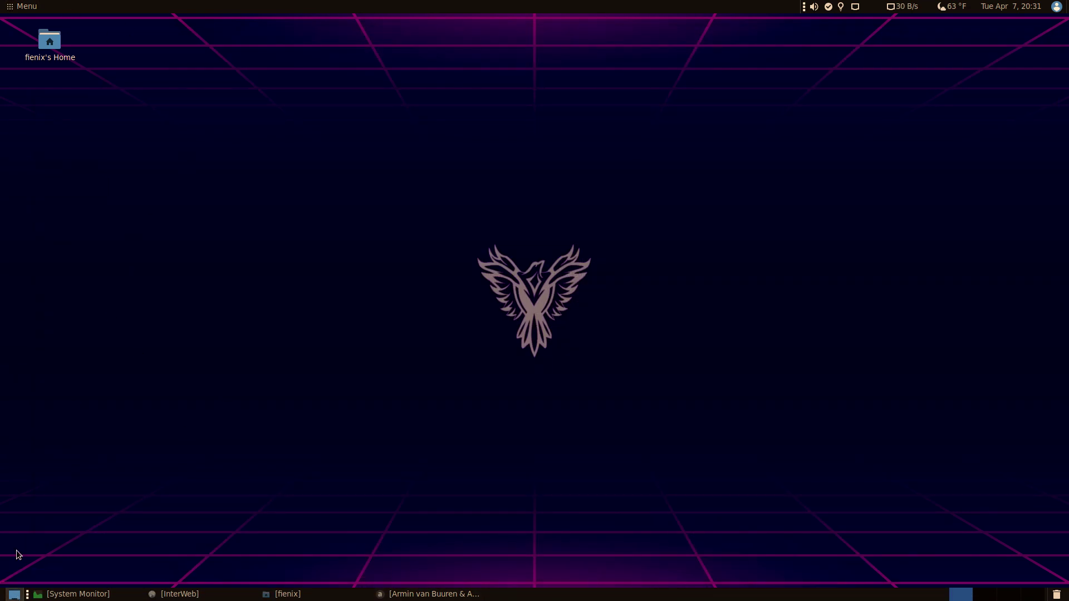
mouse_move(1, 261)
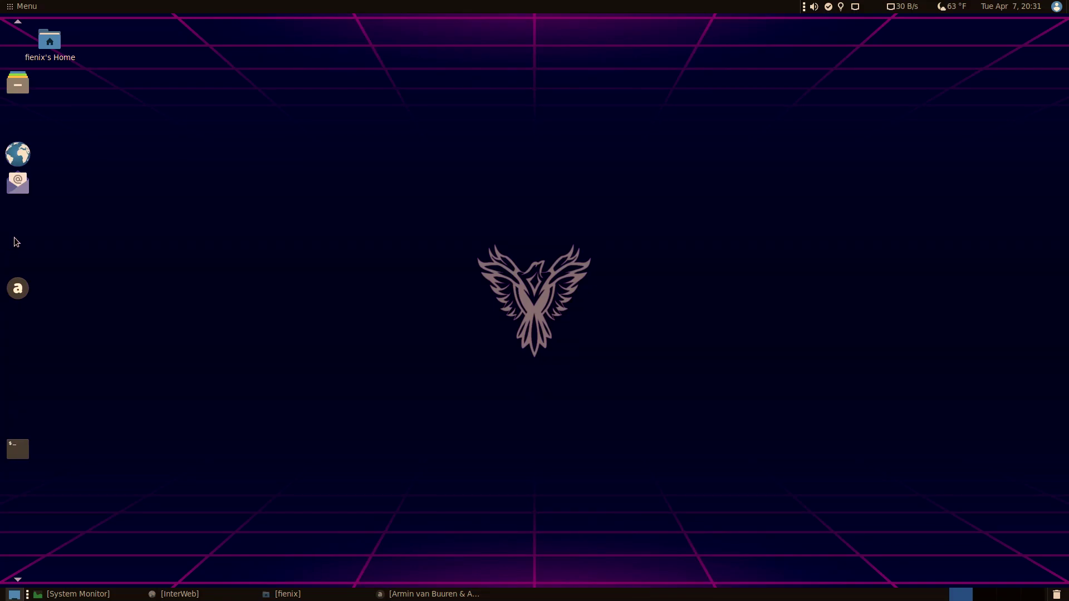
left_click(17, 596)
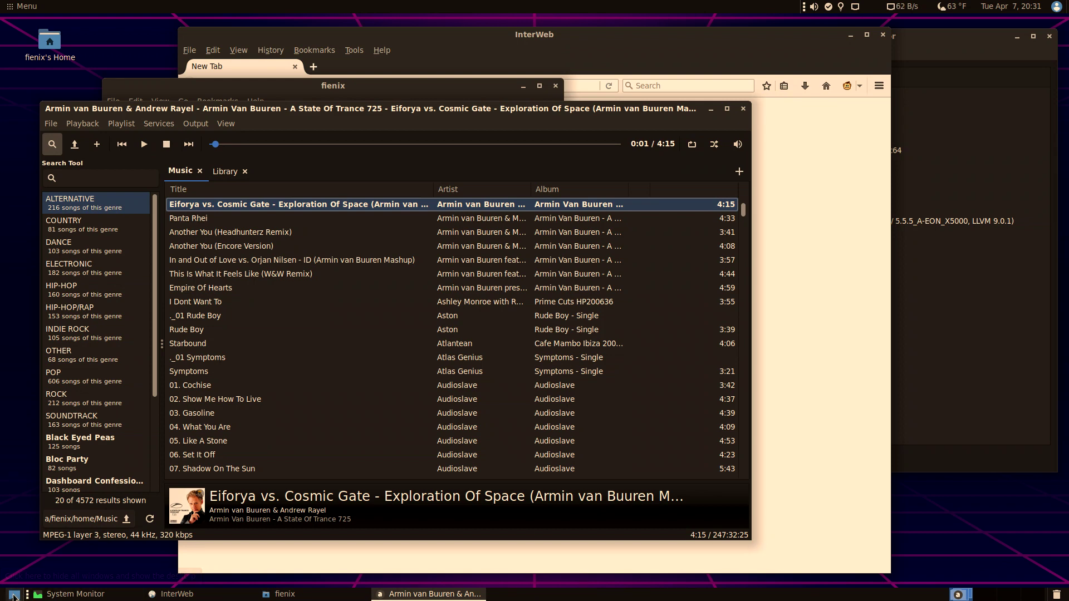
left_click(17, 596)
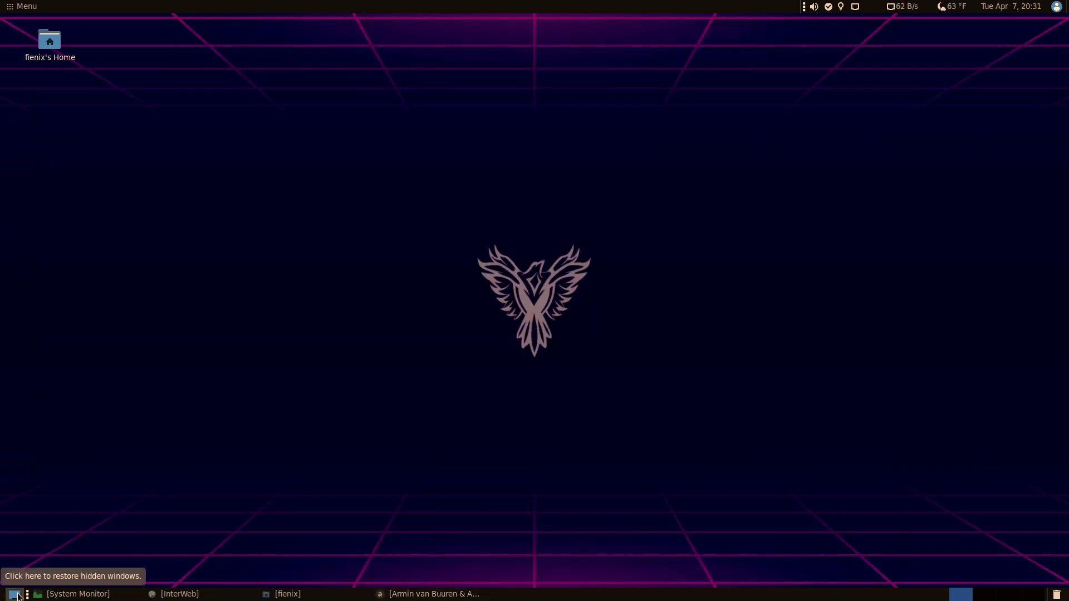
left_click(17, 596)
mouse_move(53, 597)
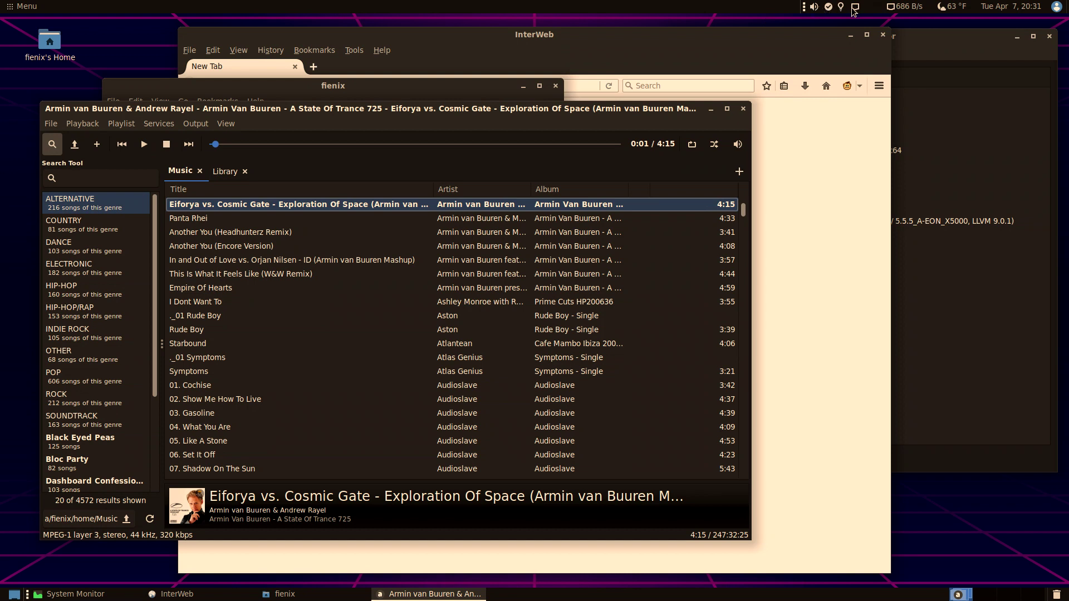
Check the volume control and the ownCloud sync client's folder settings, and close the ownCloud window
left_click(817, 7)
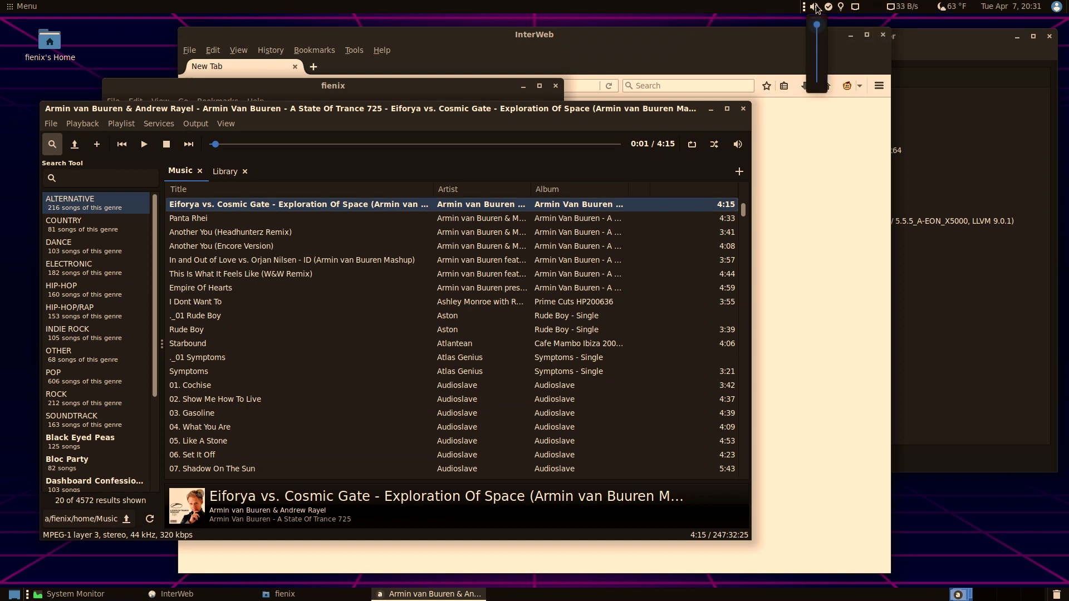
left_click(823, 10)
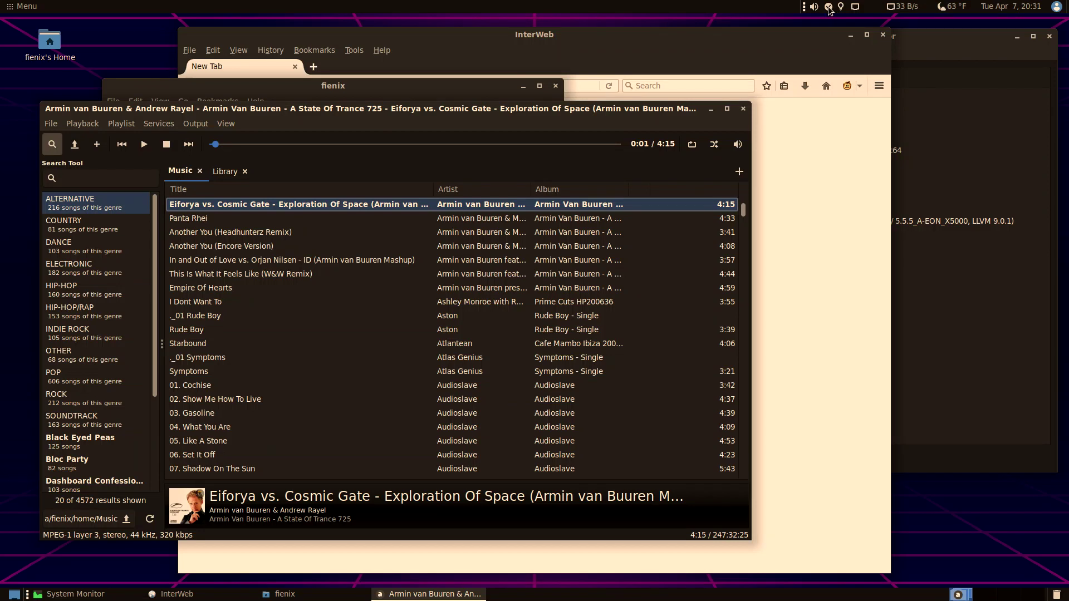
left_click(829, 8)
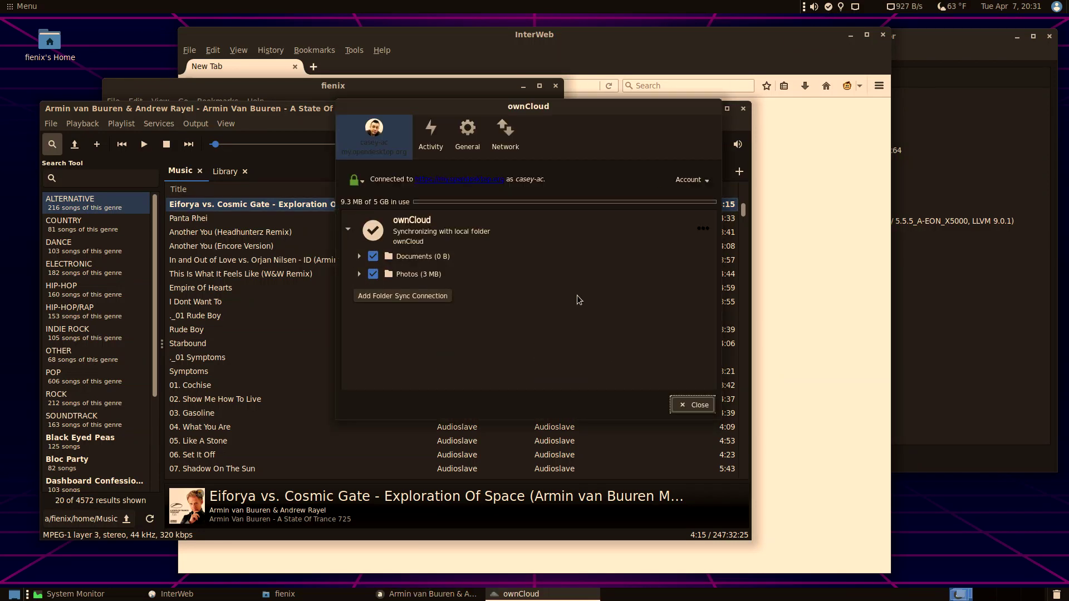
left_click(696, 405)
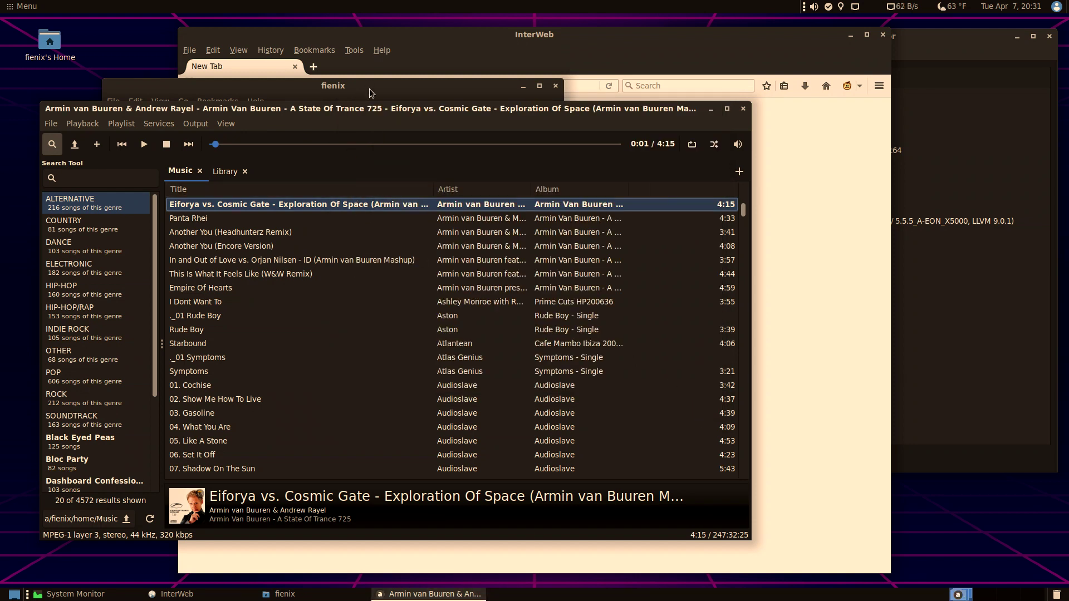
Bring the home folder window to the front and select the ownCloud folder
left_click(369, 88)
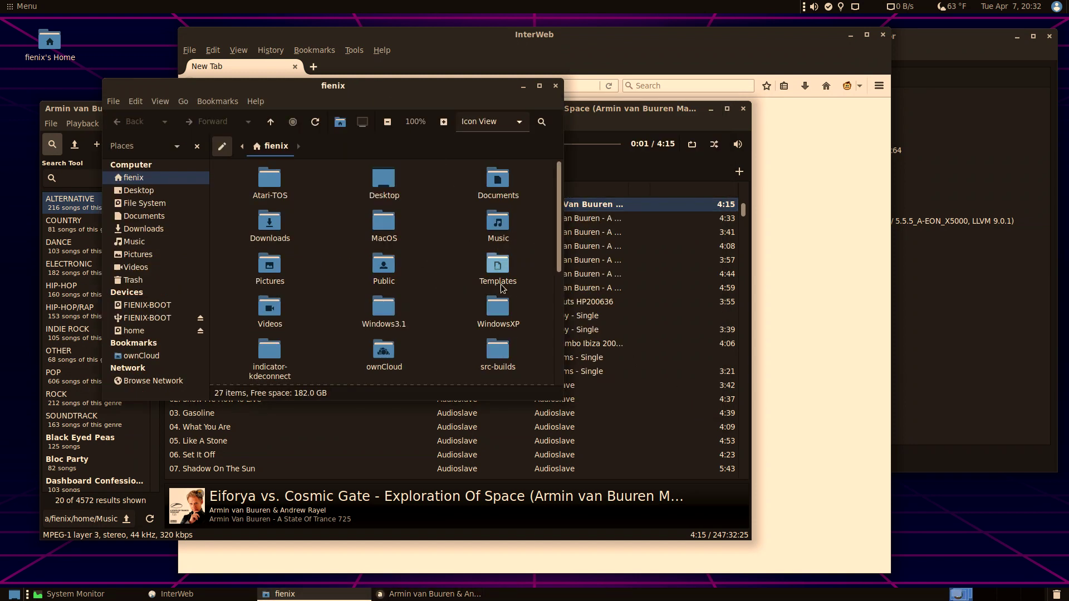
left_click(379, 352)
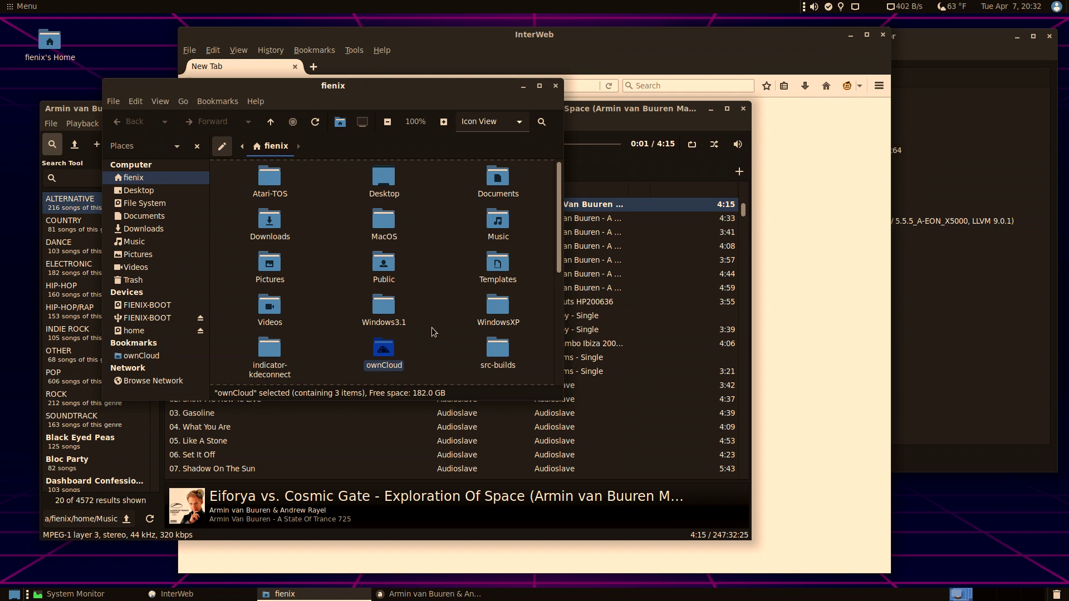
Suspend the warm screen-colour filter for 1 hour
left_click(842, 8)
left_click(842, 8)
left_click(842, 7)
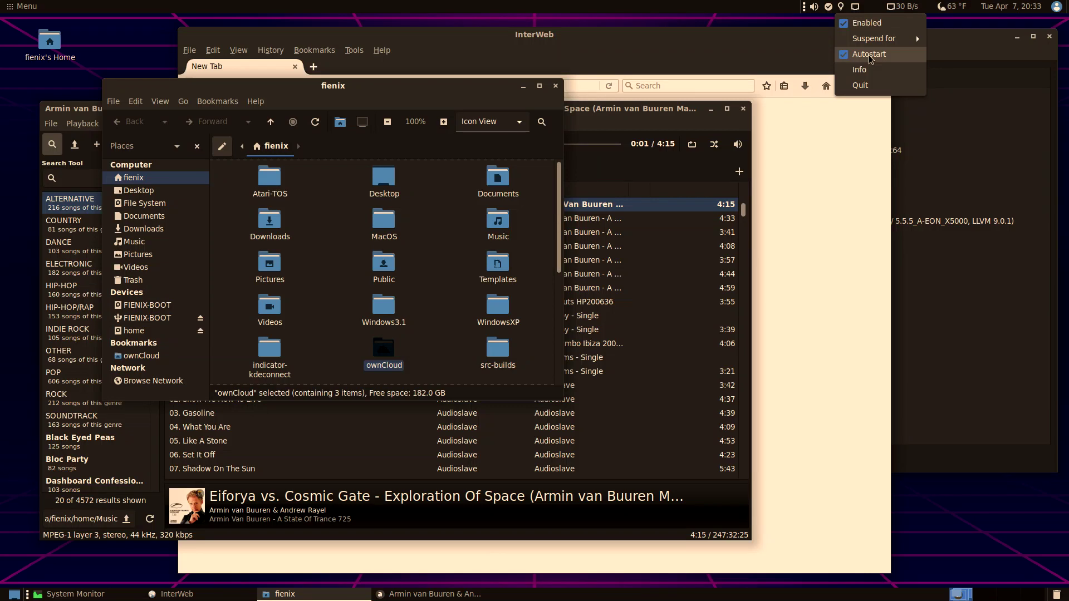
mouse_move(885, 41)
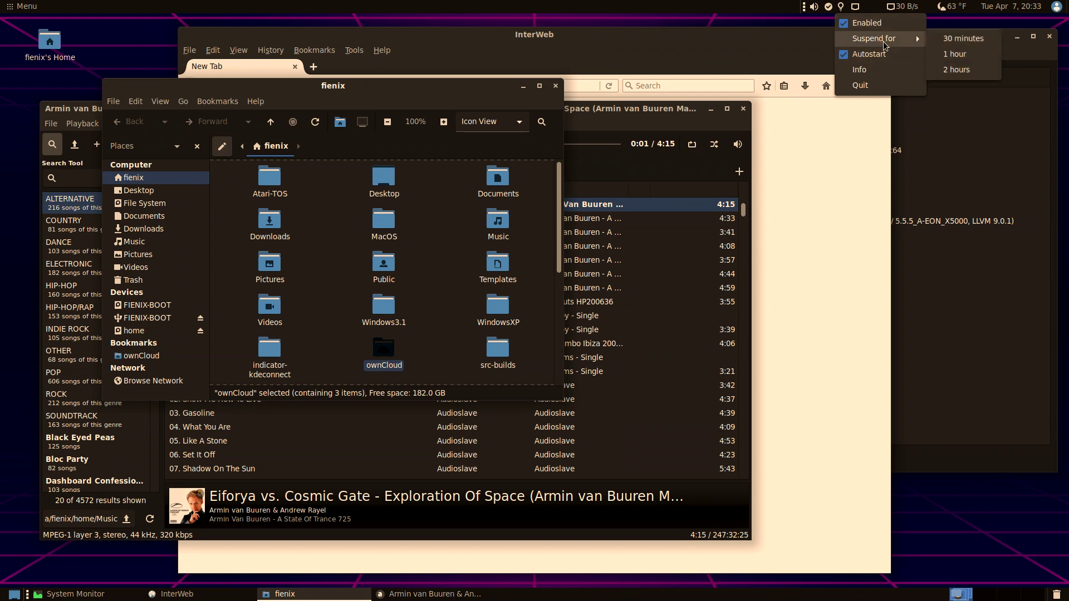
left_click(971, 53)
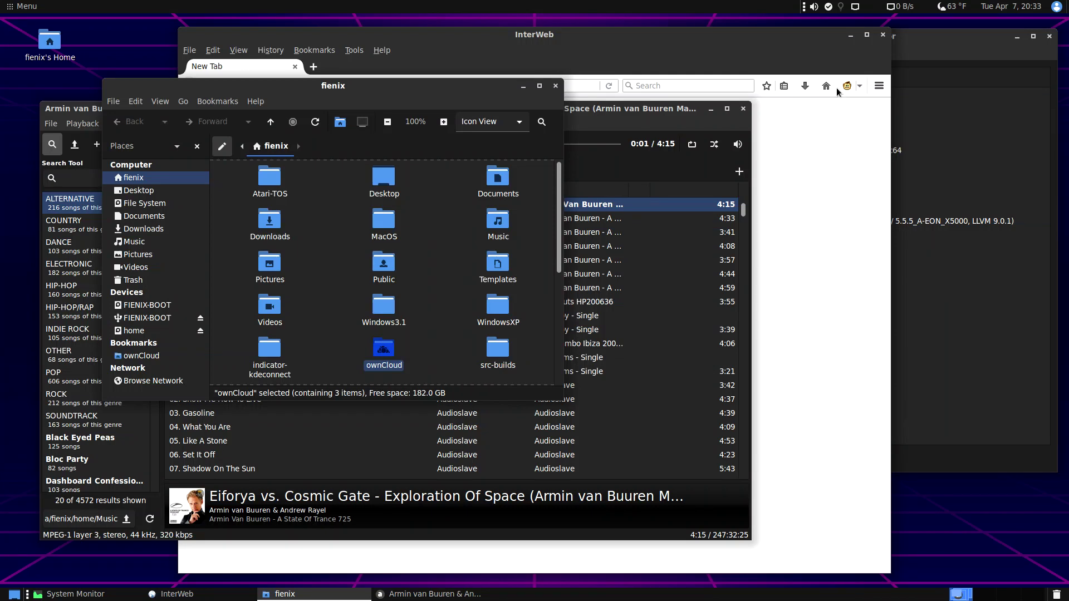
Examine the network connection options, including those for VPN connections
left_click(855, 10)
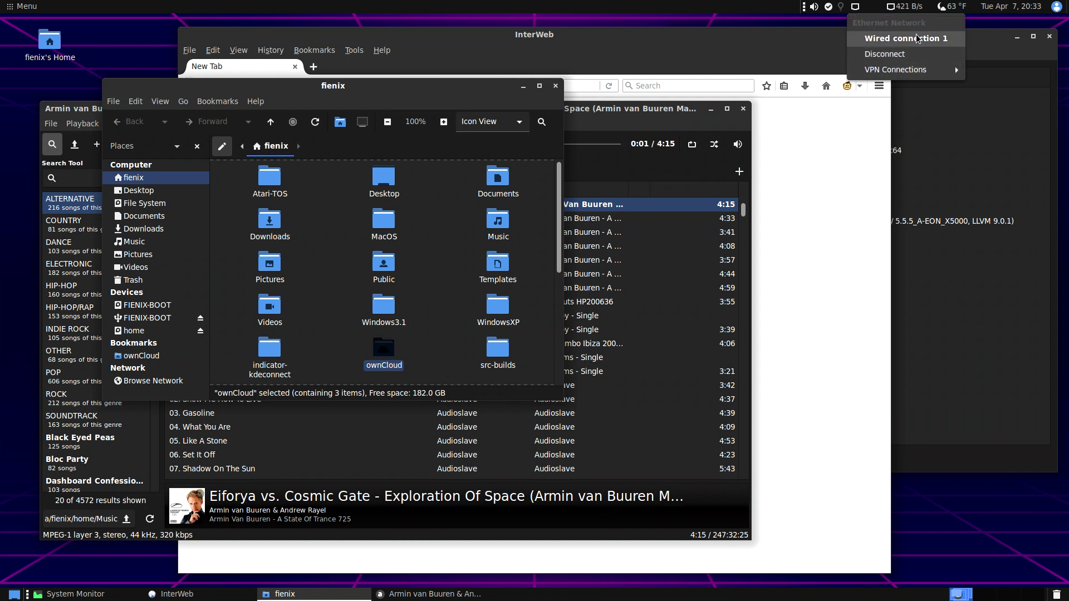
mouse_move(903, 72)
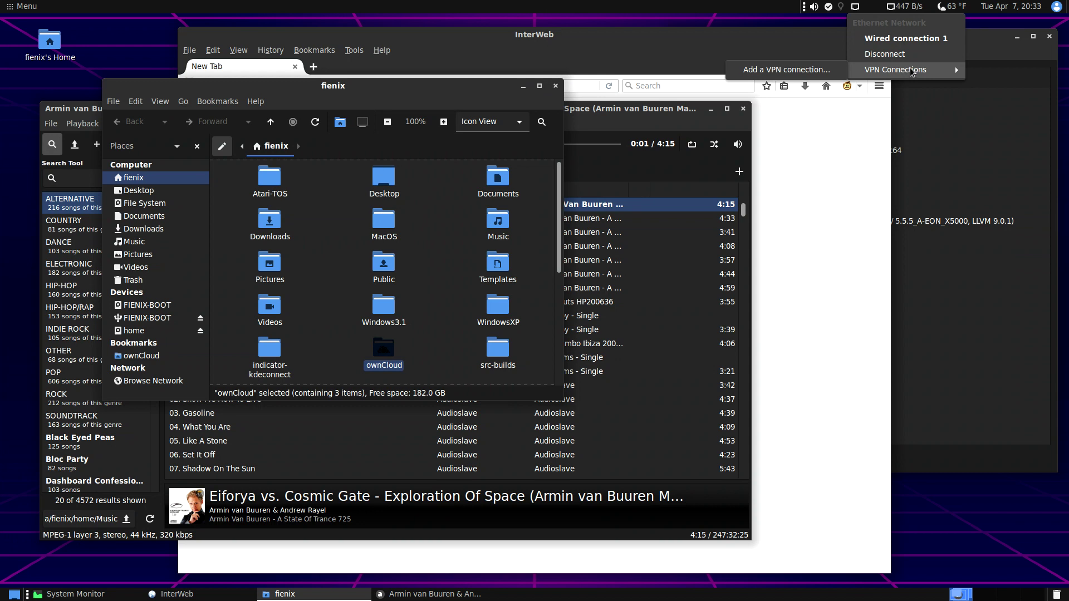
left_click(865, 8)
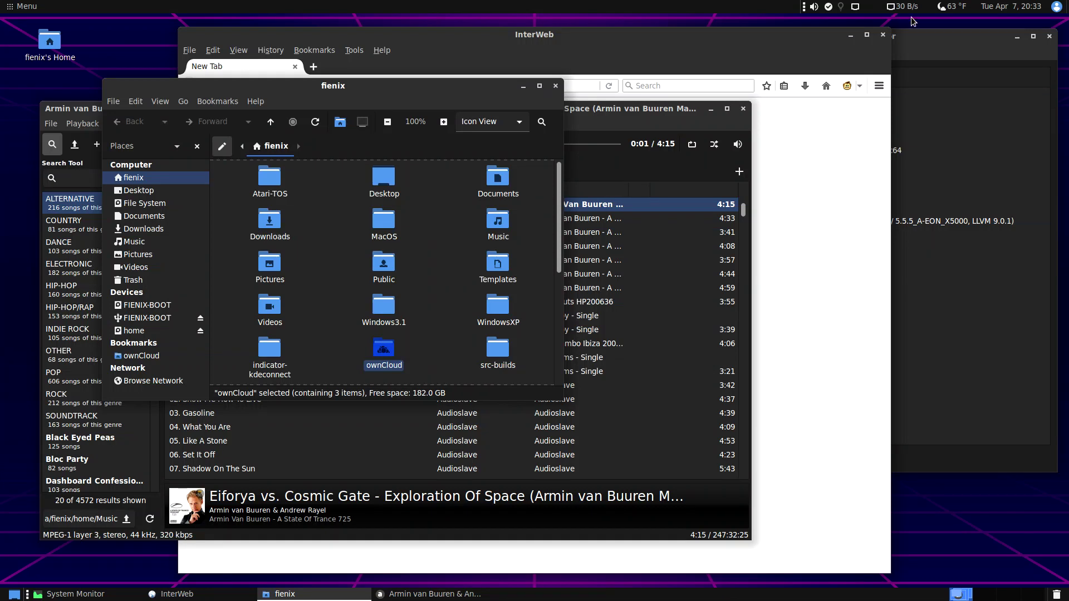
Open the detailed current weather conditions
mouse_move(954, 11)
left_click(963, 10)
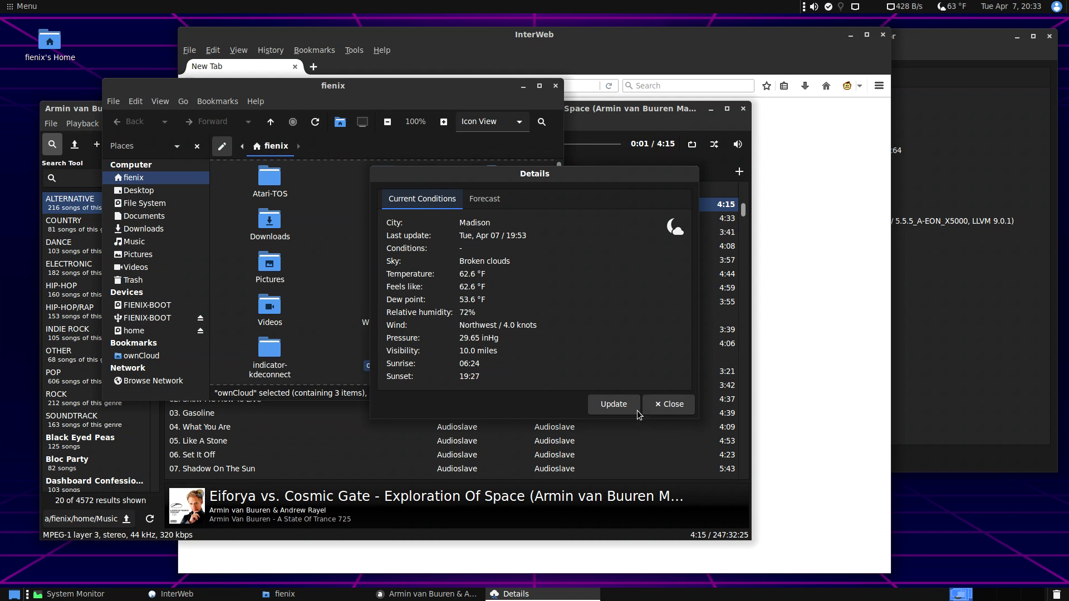
Close the weather details and look over the session drawer's controls
left_click(667, 406)
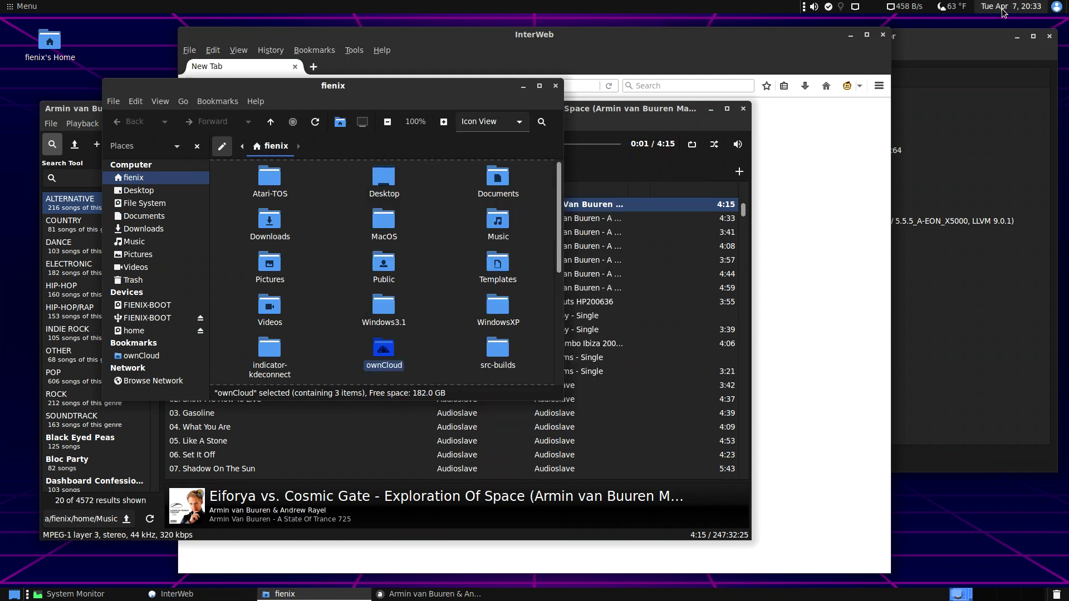
left_click(1057, 7)
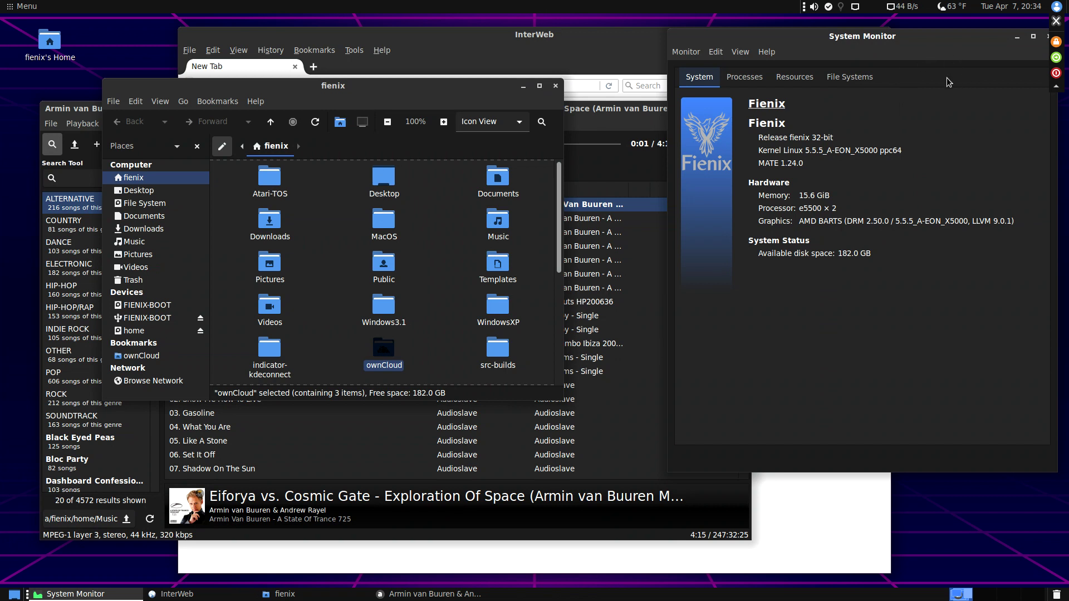
left_click(1057, 8)
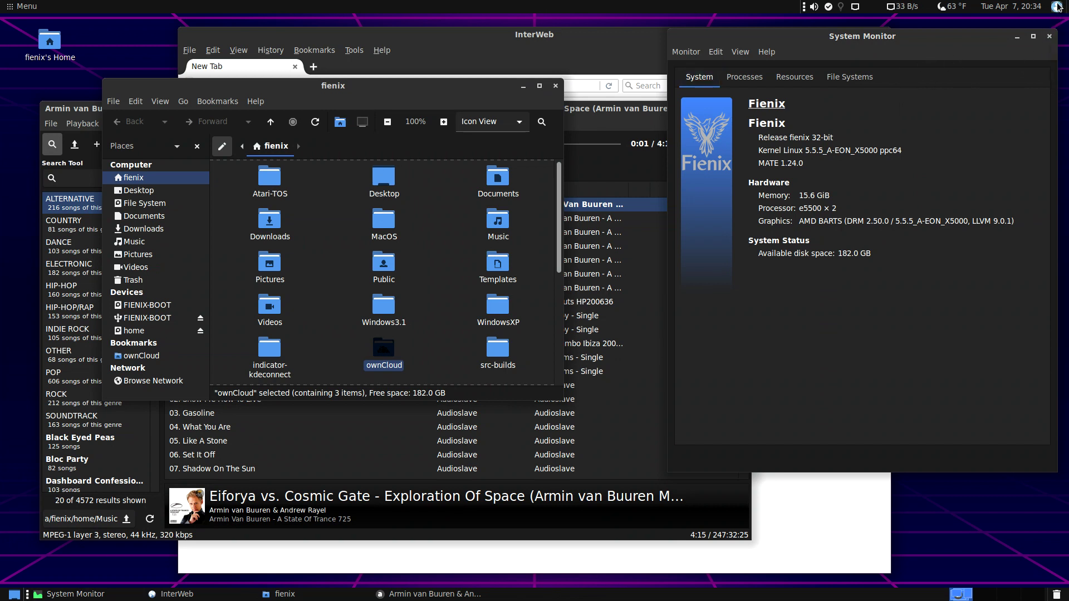
Force quit System Monitor from the session drawer and review the drawer's remaining session controls
left_click(1055, 21)
left_click(796, 61)
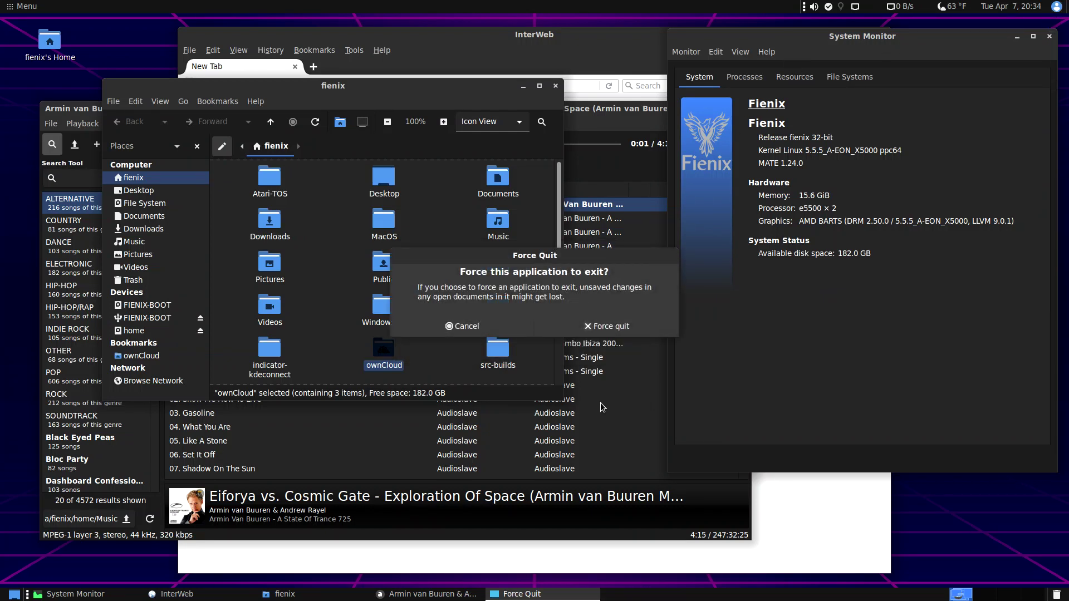
left_click(611, 328)
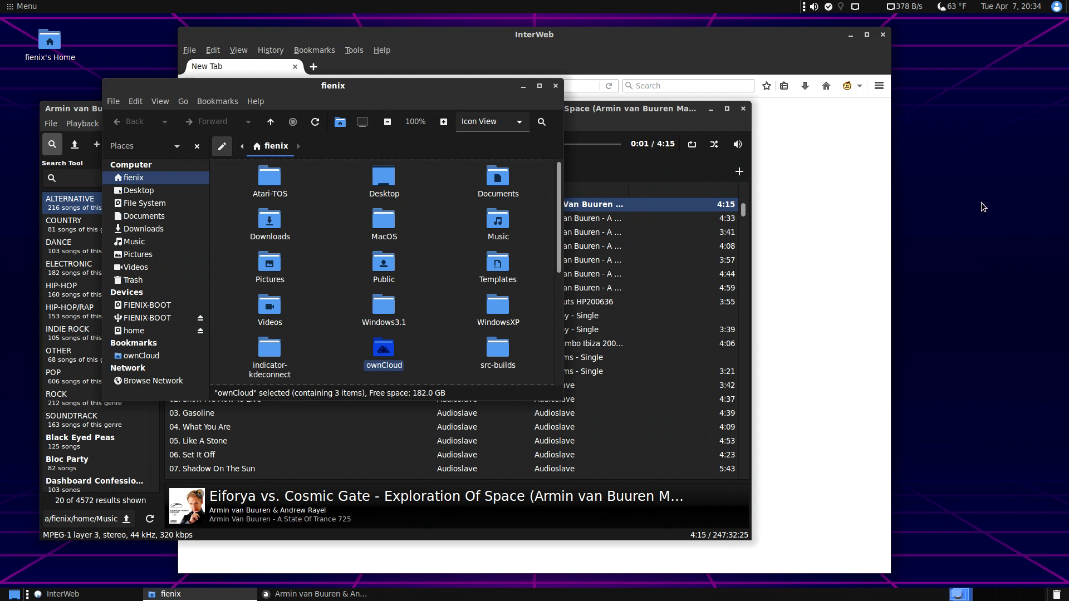
left_click(1057, 10)
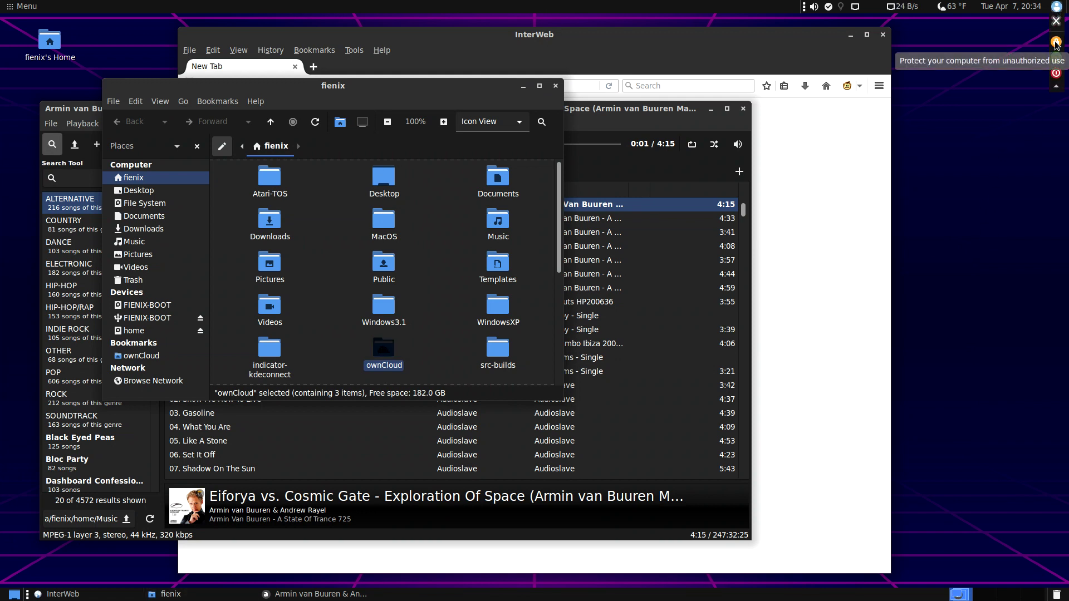
left_click(1059, 87)
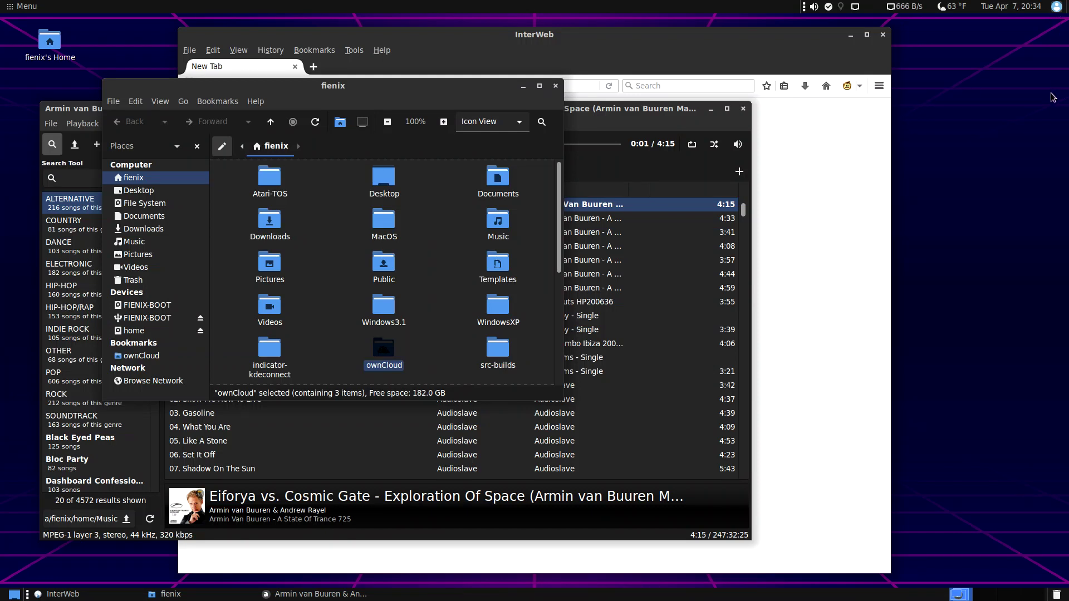
Bring the InterWeb browser to the front and view its About information
left_click(571, 36)
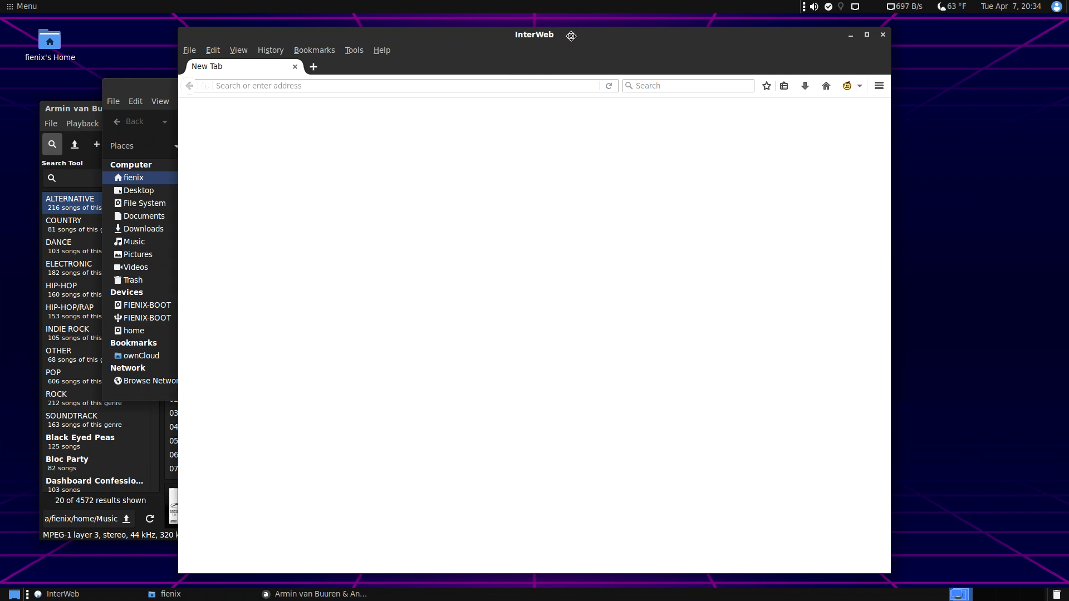
left_click(381, 52)
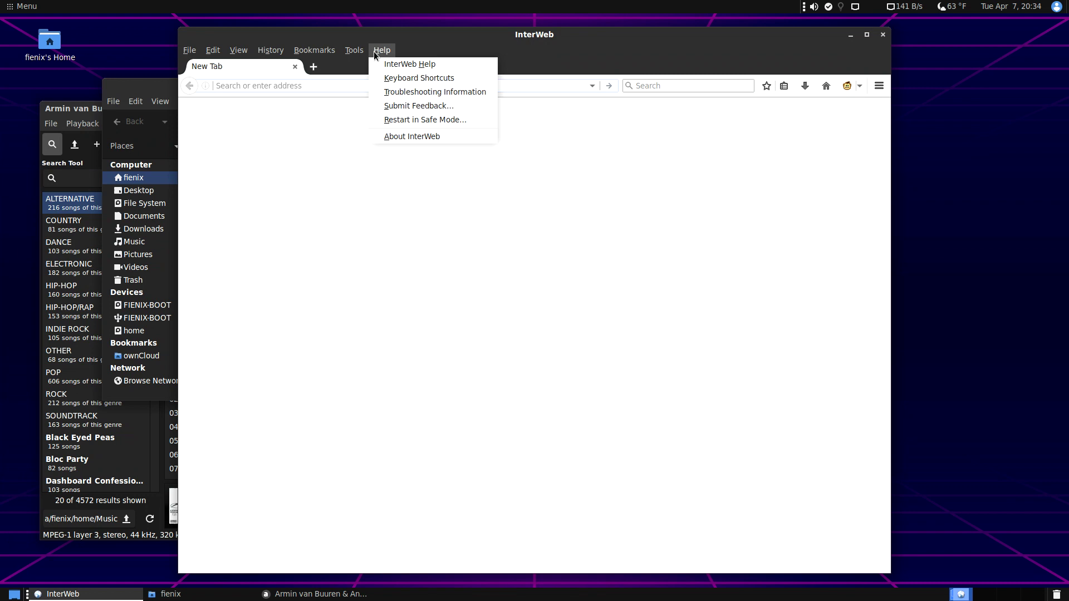
left_click(436, 137)
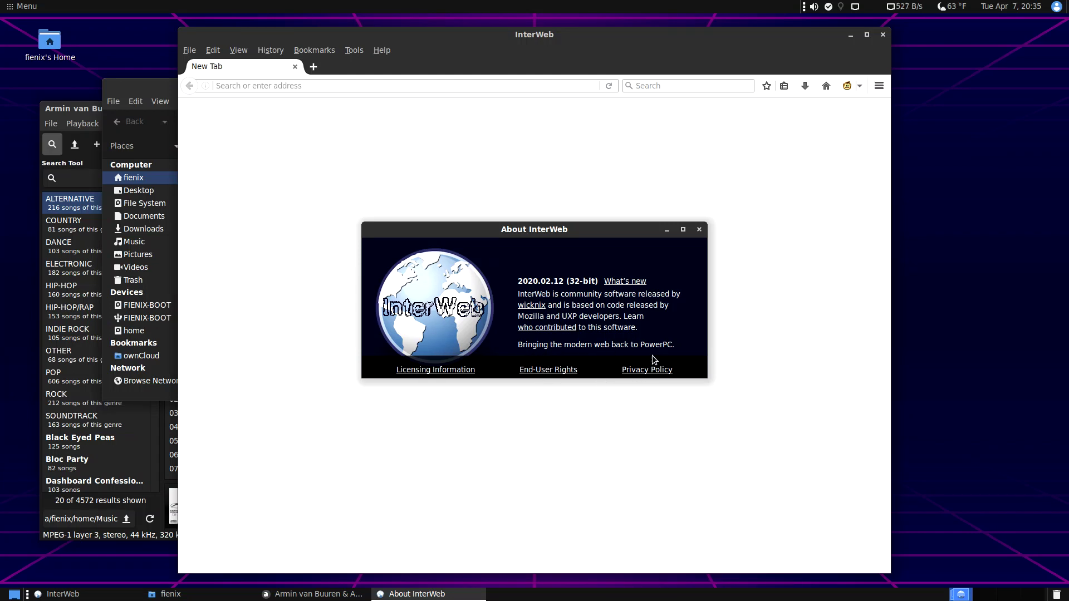
left_click(700, 231)
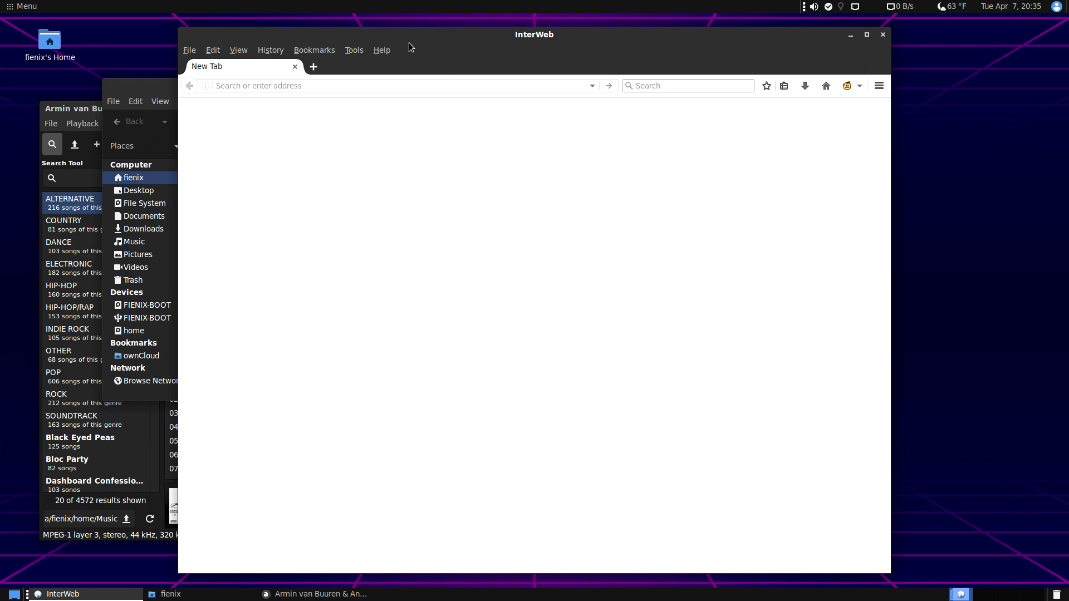
Open the bookmarked AMAZING NATURE HD YouTube video and play it as High Definition MP4 in the widened player
left_click(320, 53)
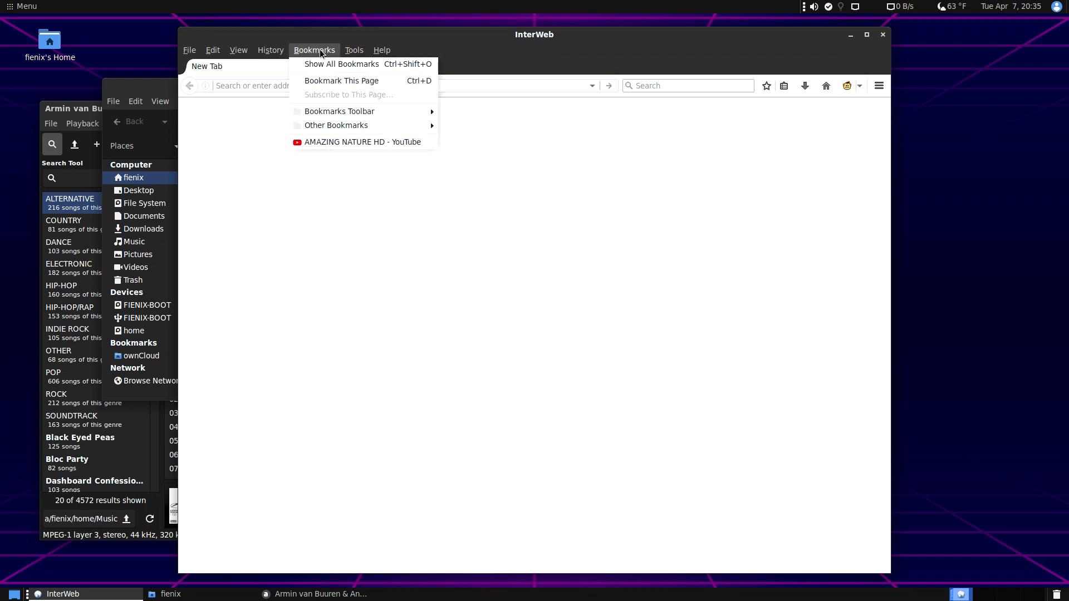
left_click(353, 146)
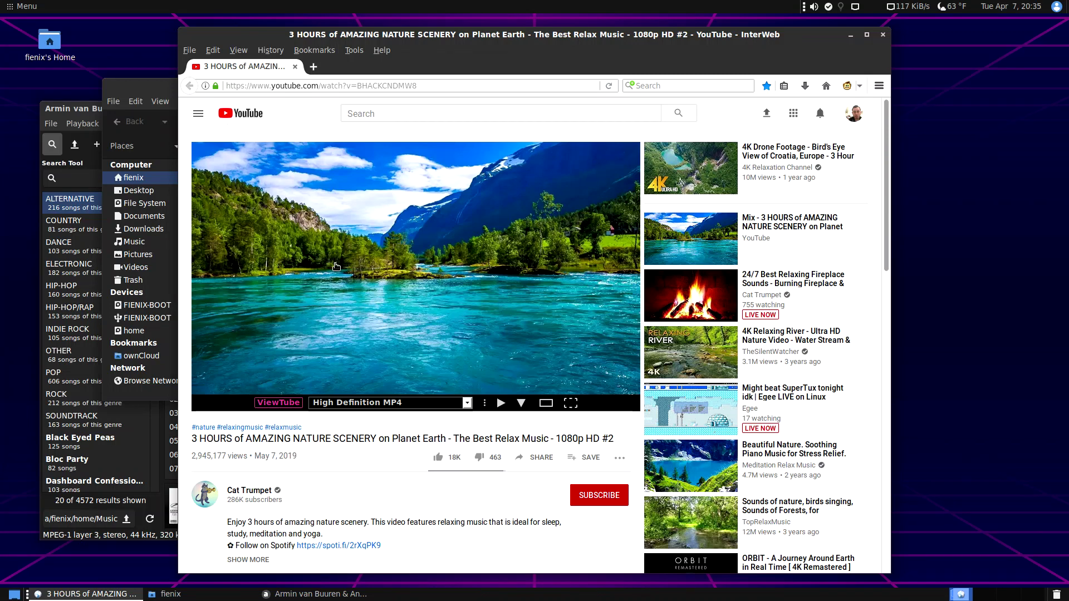
left_click(501, 404)
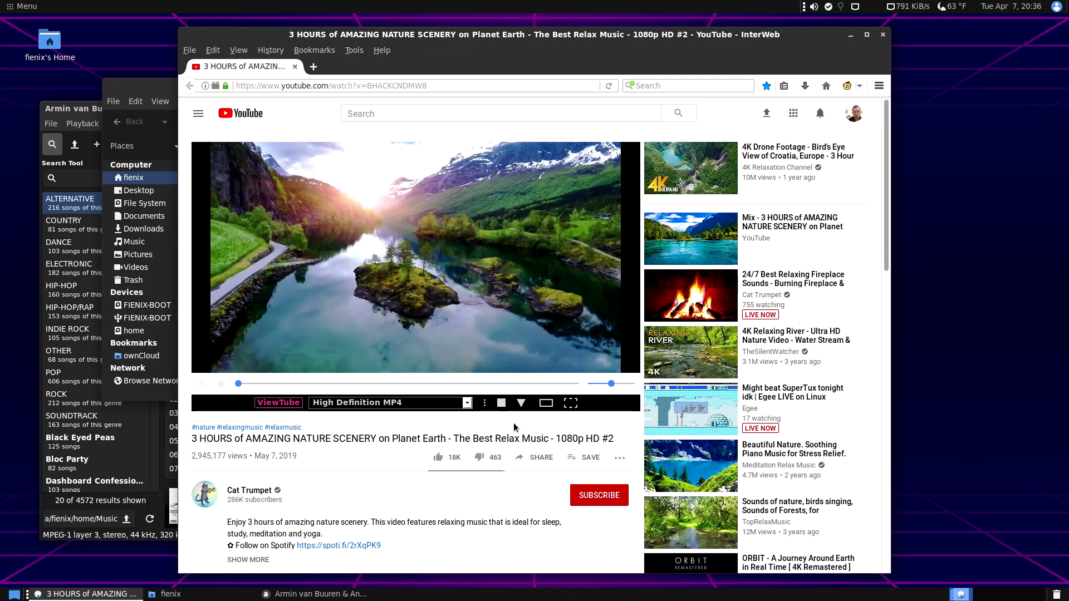
left_click(547, 405)
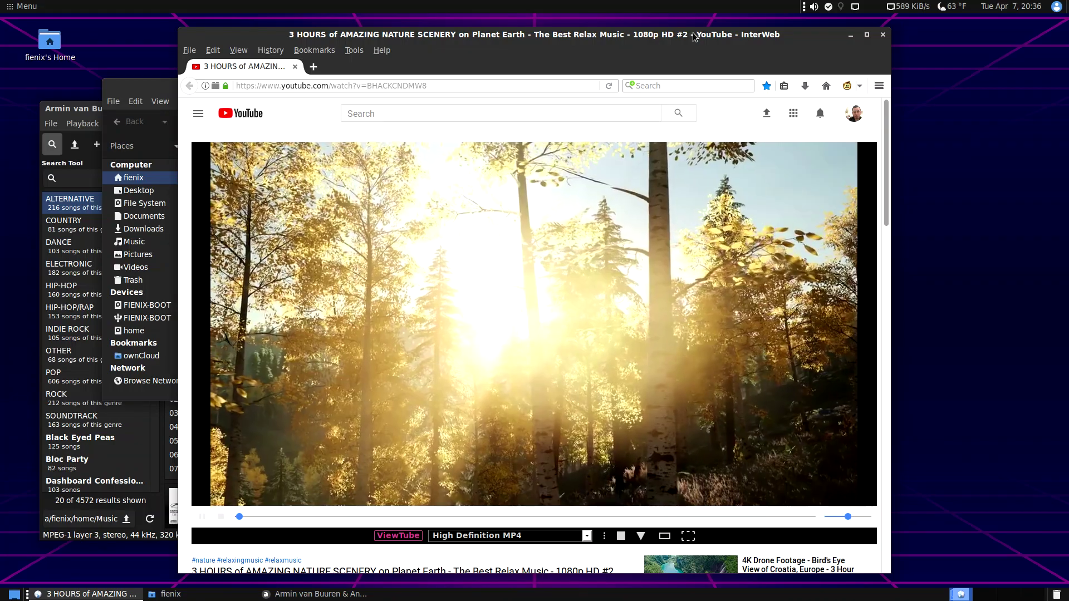
Launch FreeAlchemist and arrange its window beside the browser so the playing video stays in view
left_click_drag(691, 36, 523, 31)
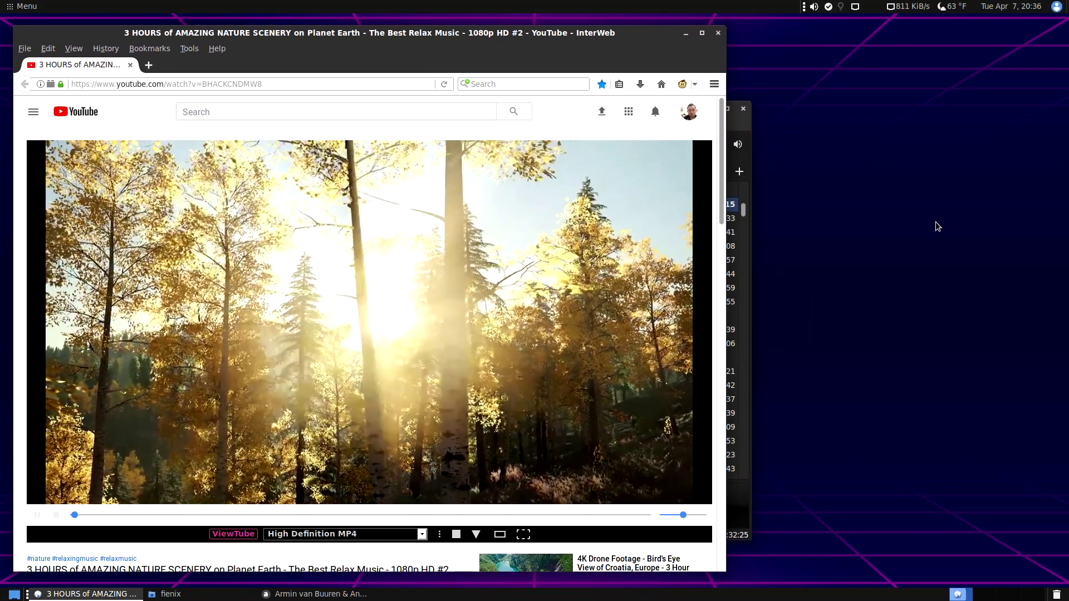
key("super")
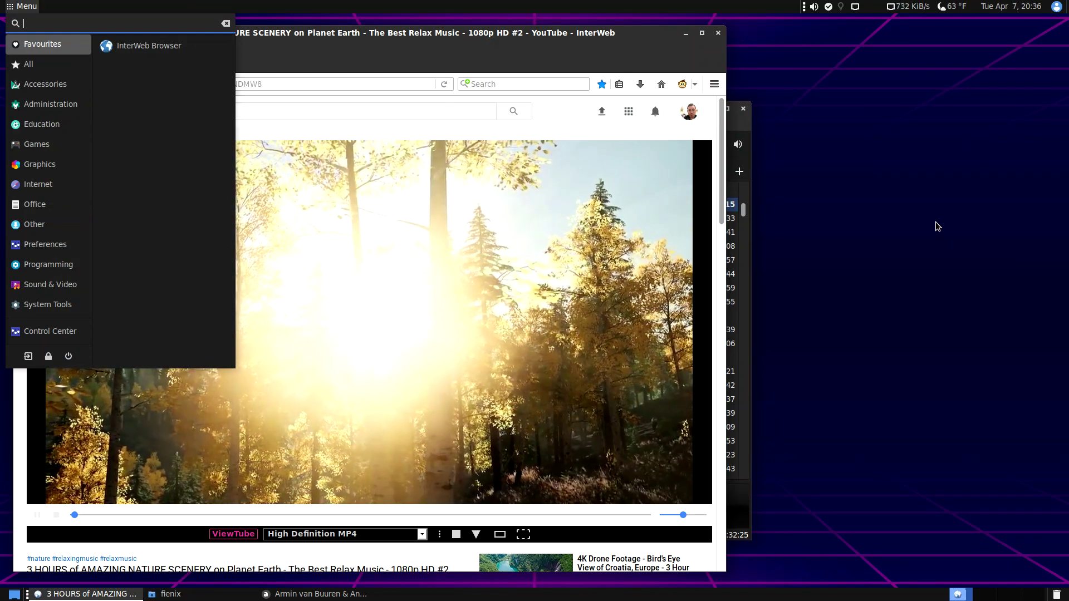
type("f")
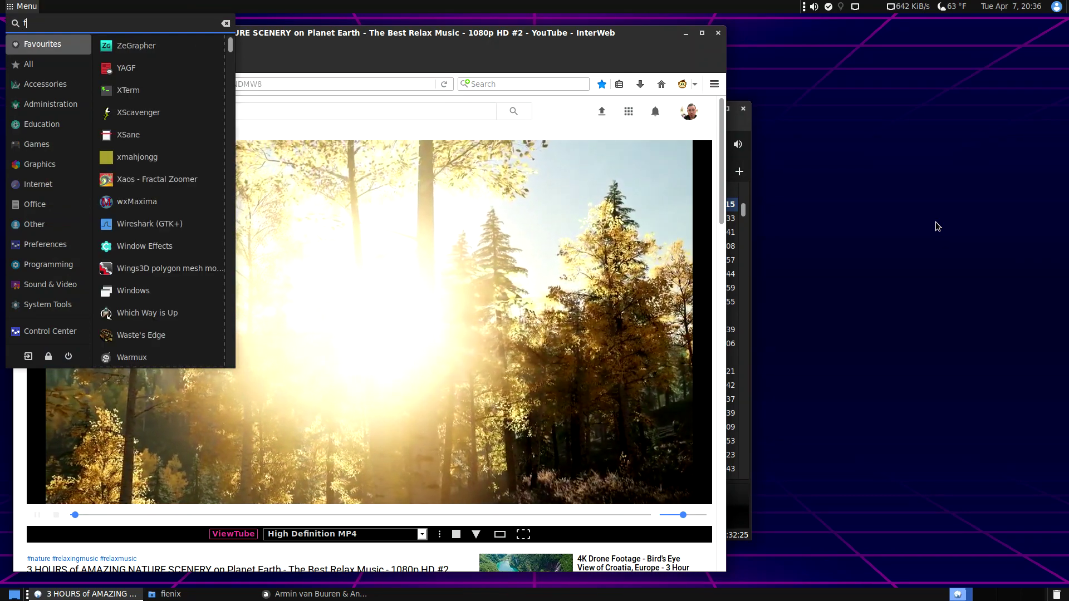
type("reeal")
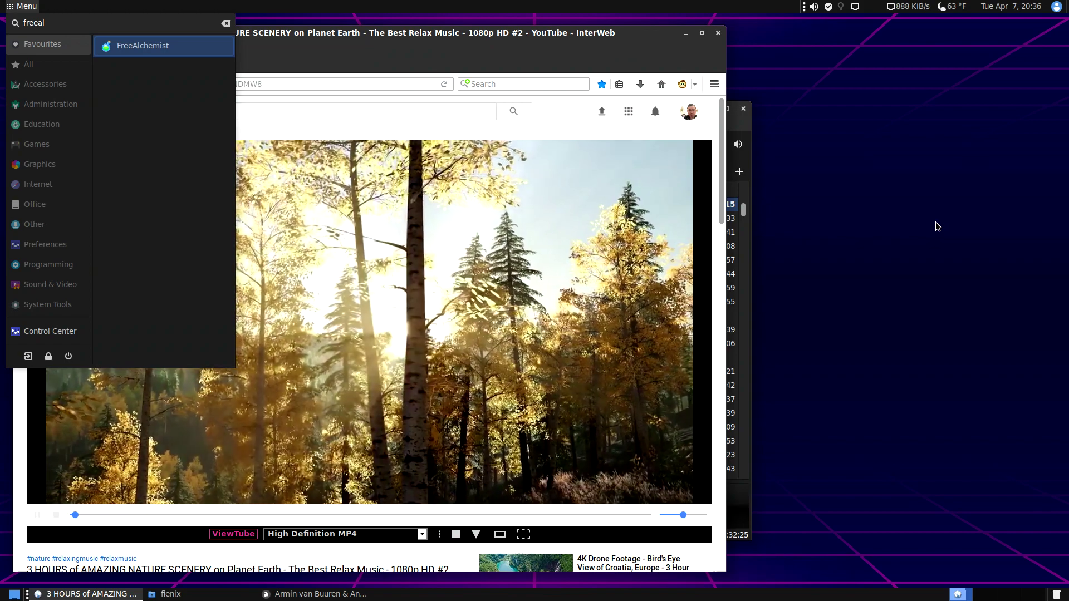
key("Return")
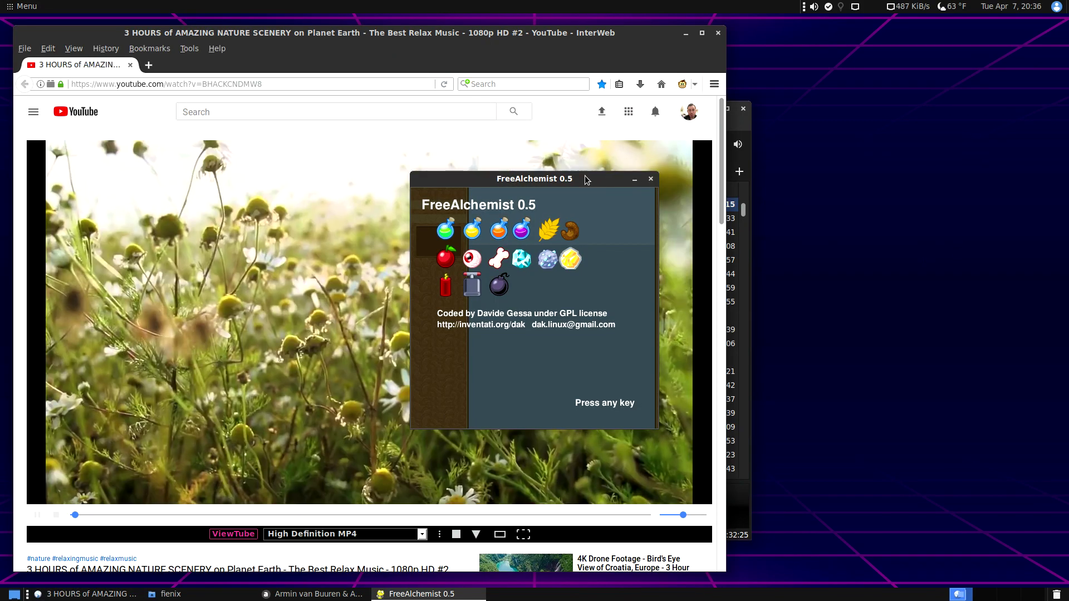
left_click_drag(586, 179, 931, 180)
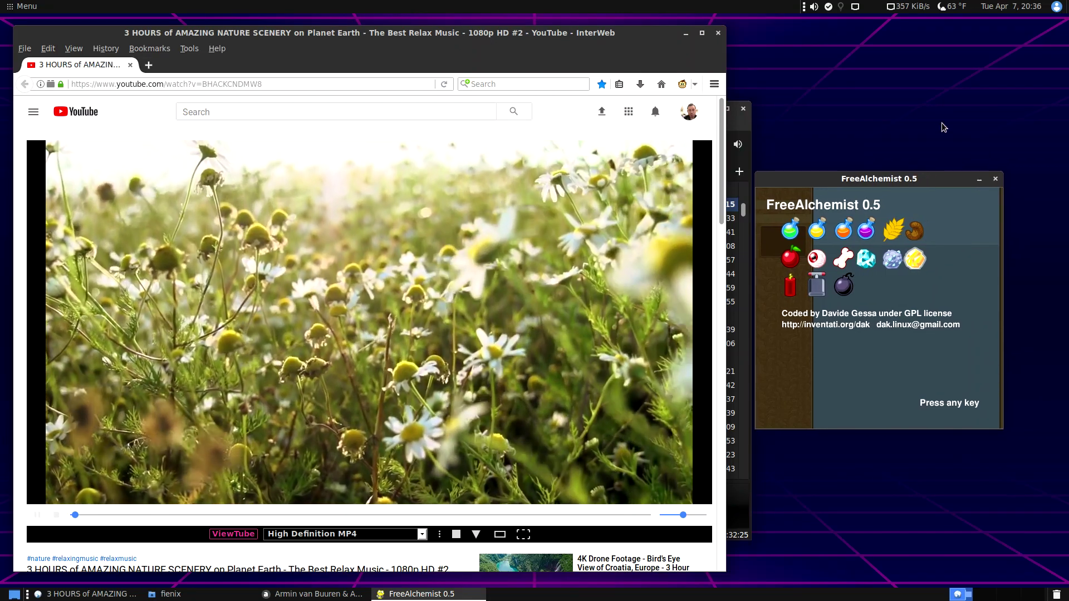
Start a FreeAlchemist game and place the first three potion pairs horizontally across the first four columns
key("Return")
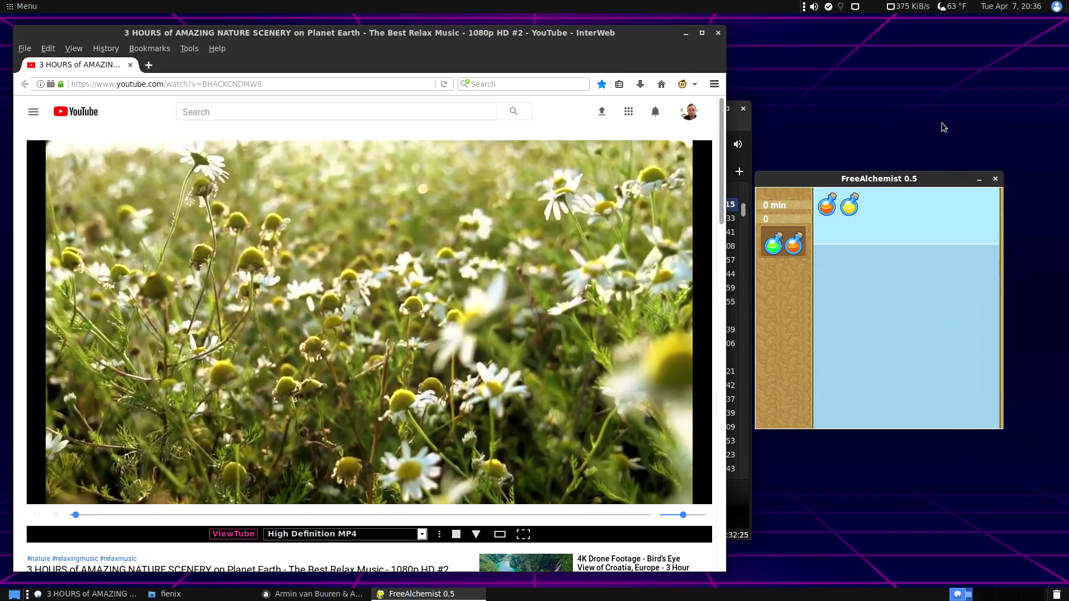
key("Right")
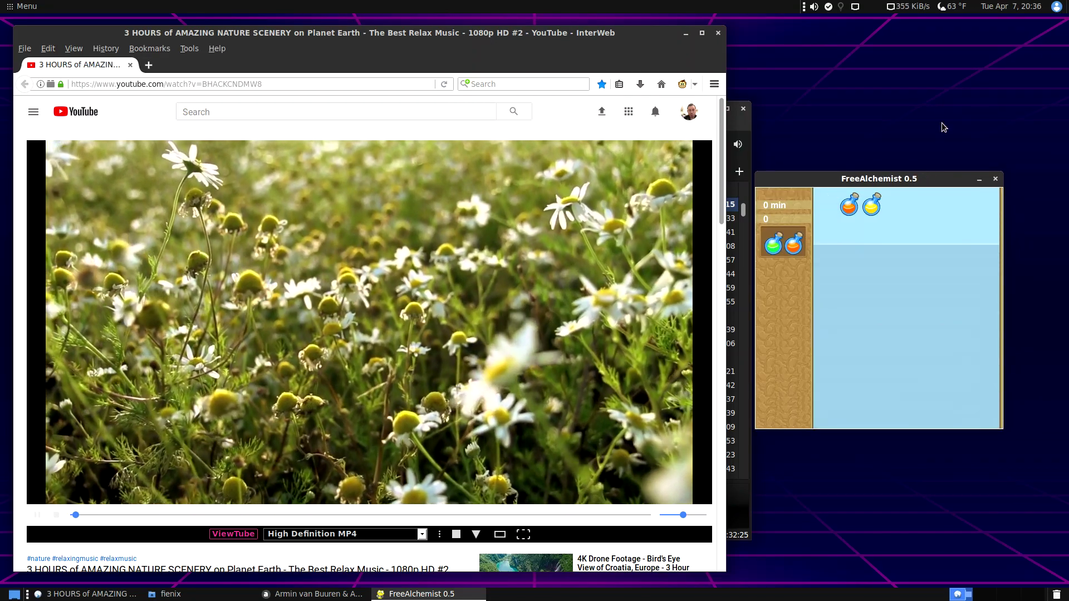
key("Down")
key("Left")
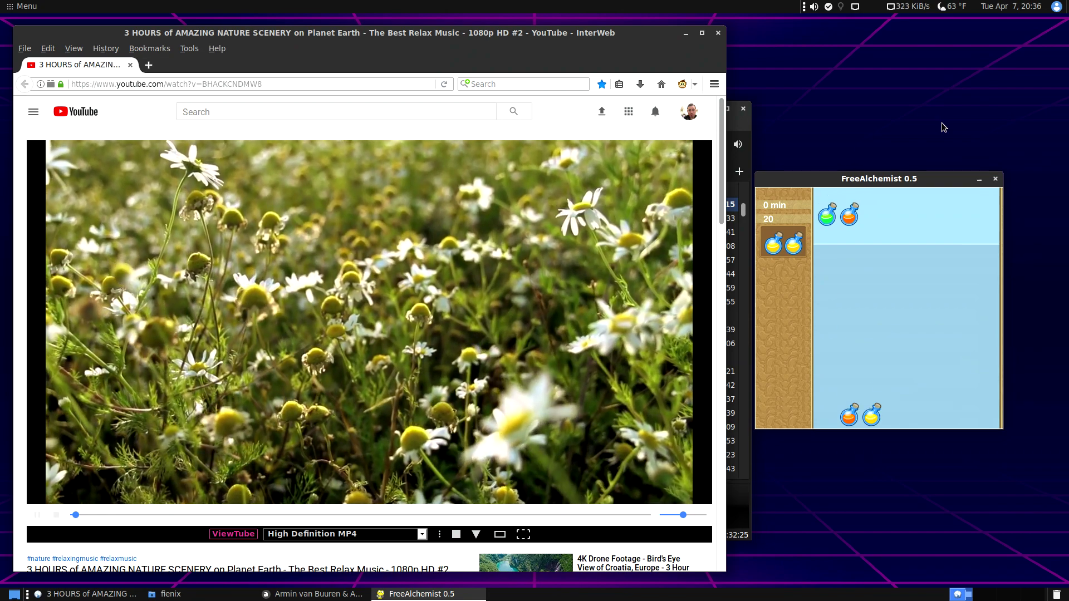
key("Down")
key("Right")
key("Right")
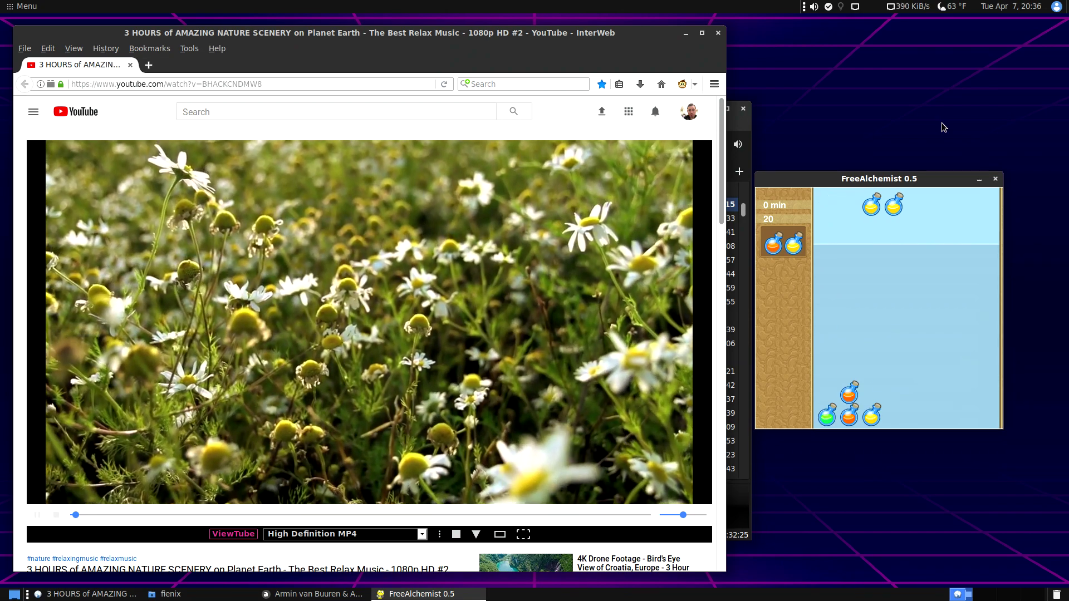
key("Down")
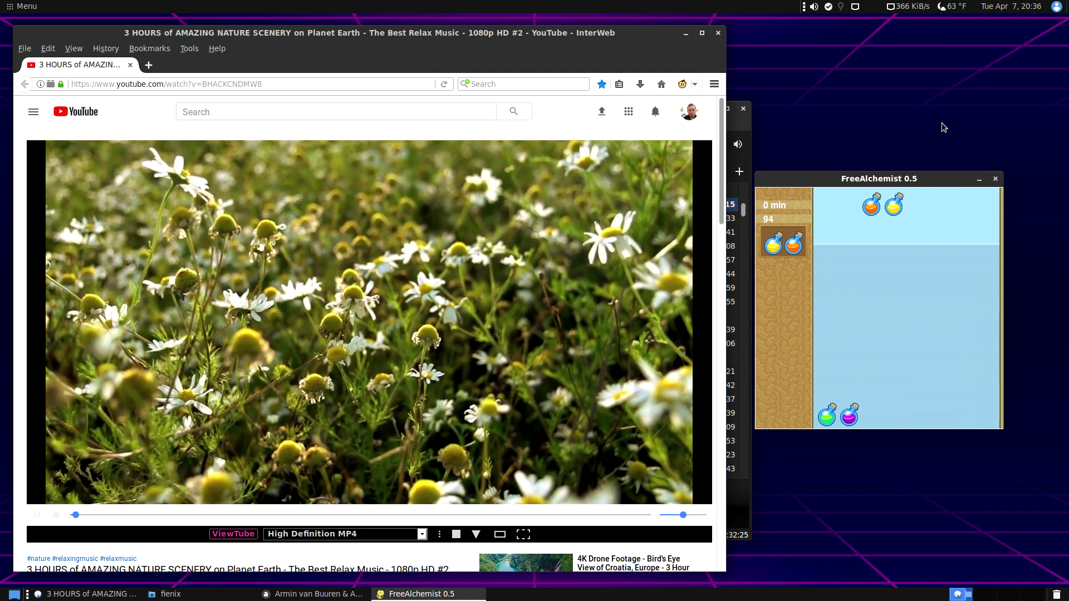
Turn the orange-yellow potion pair upright with orange above yellow and drop it into the empty fifth column
key("Left")
key("Up")
key("Right")
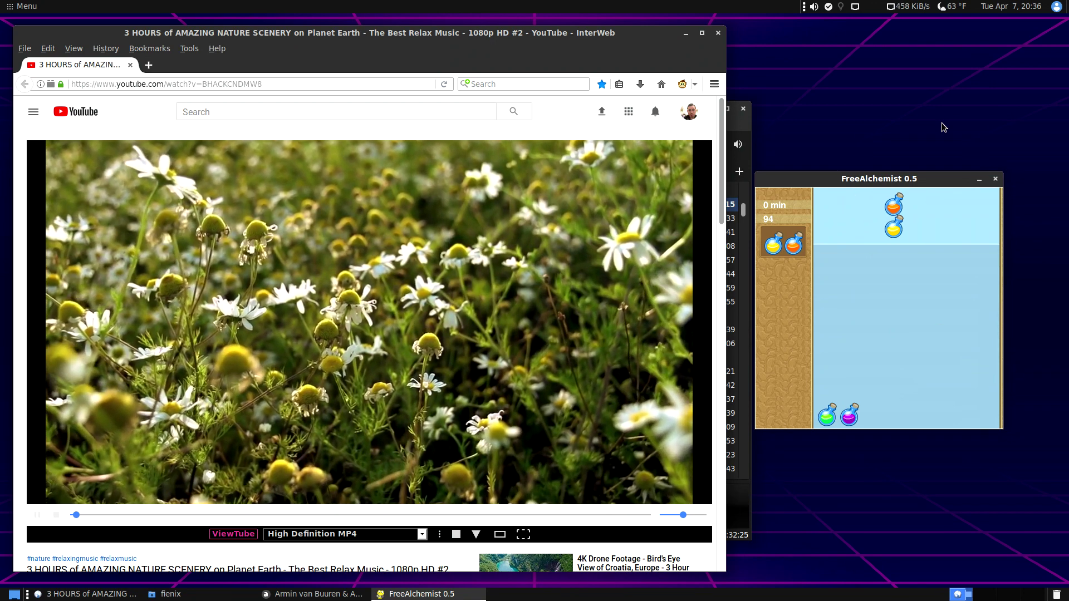
key("Right")
key("Down")
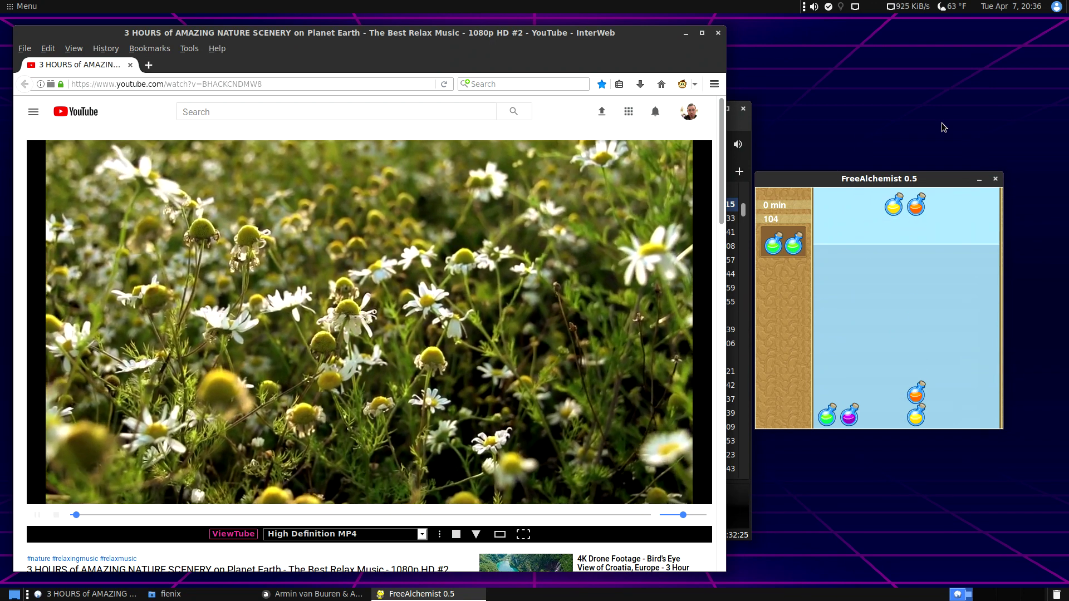
Turn the next pair upright with yellow above orange and stack it on the fifth column's potions
key("Left")
key("Up")
key("Up")
key("Up")
key("Right")
key("Right")
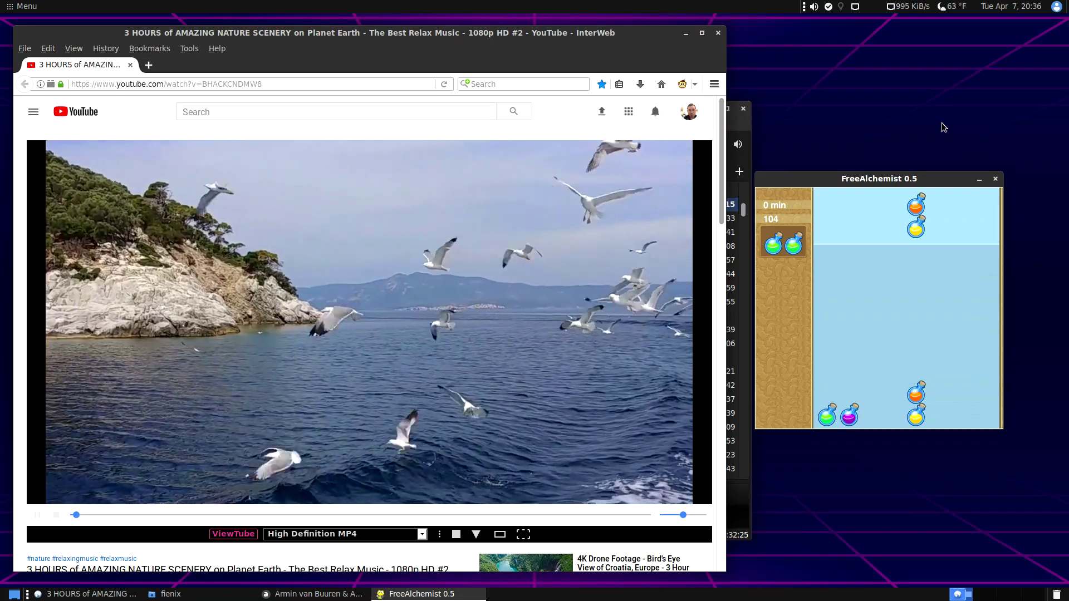
key("Up")
key("Up")
key("Left")
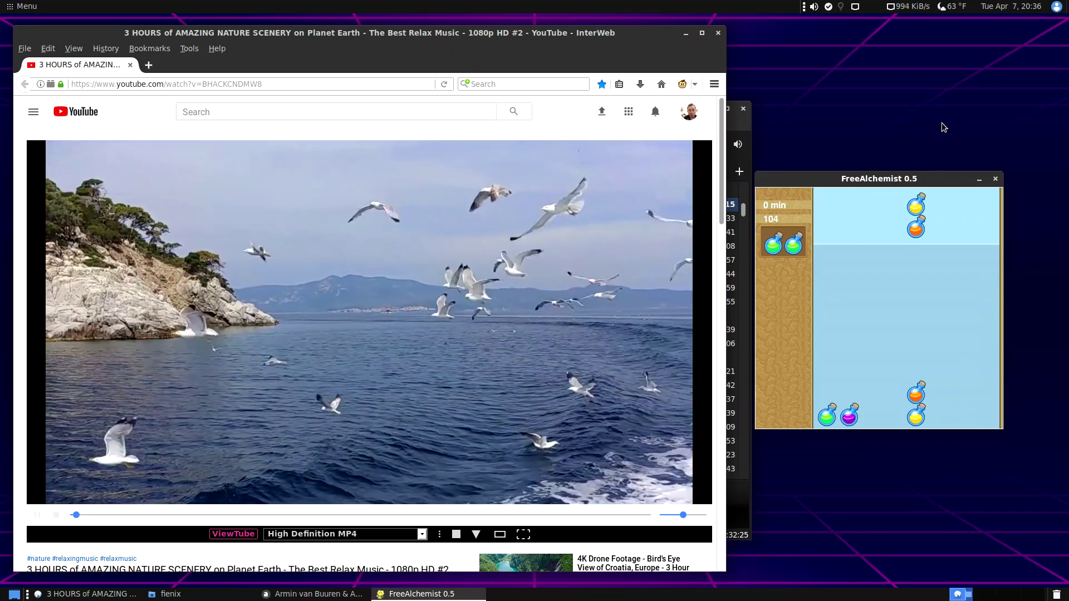
key("Down")
Turn the double green pair upright and drop it onto the purple potion in the second column
key("Left")
key("Left")
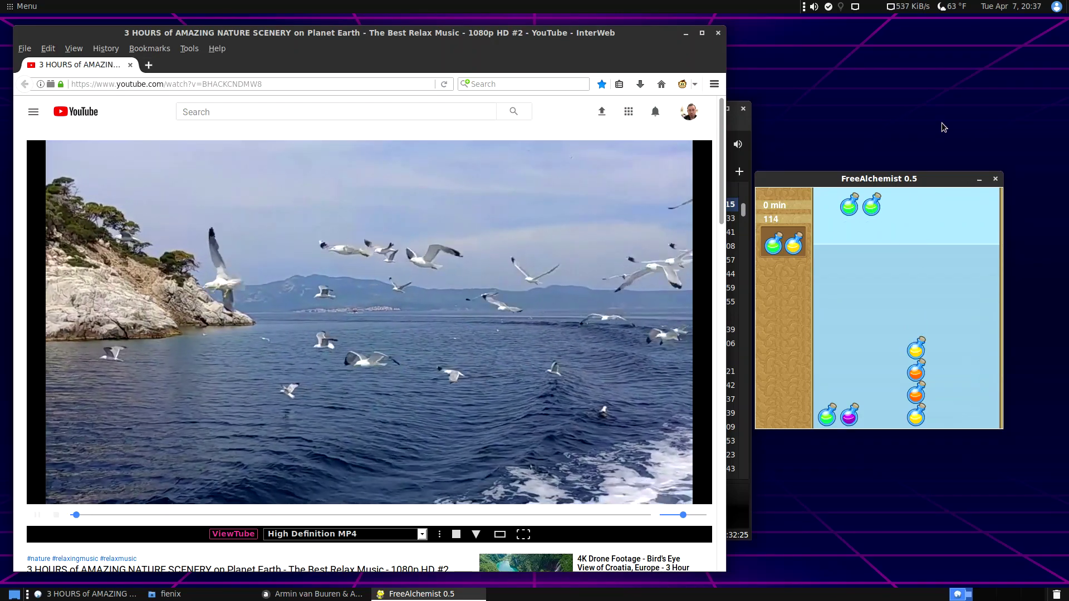
key("Up")
key("Left")
key("Left")
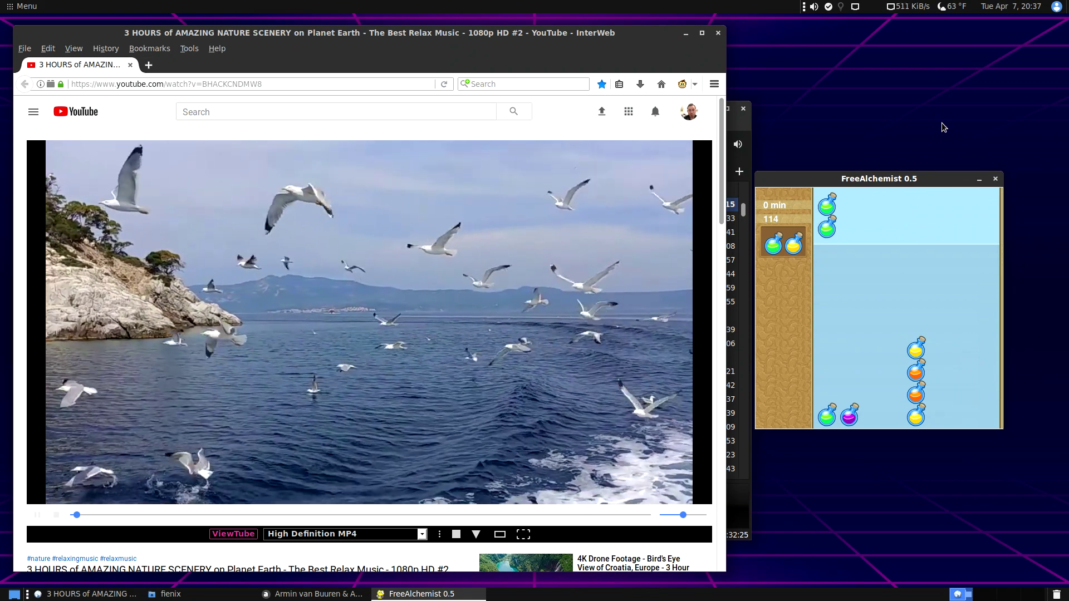
key("Right")
key("Down")
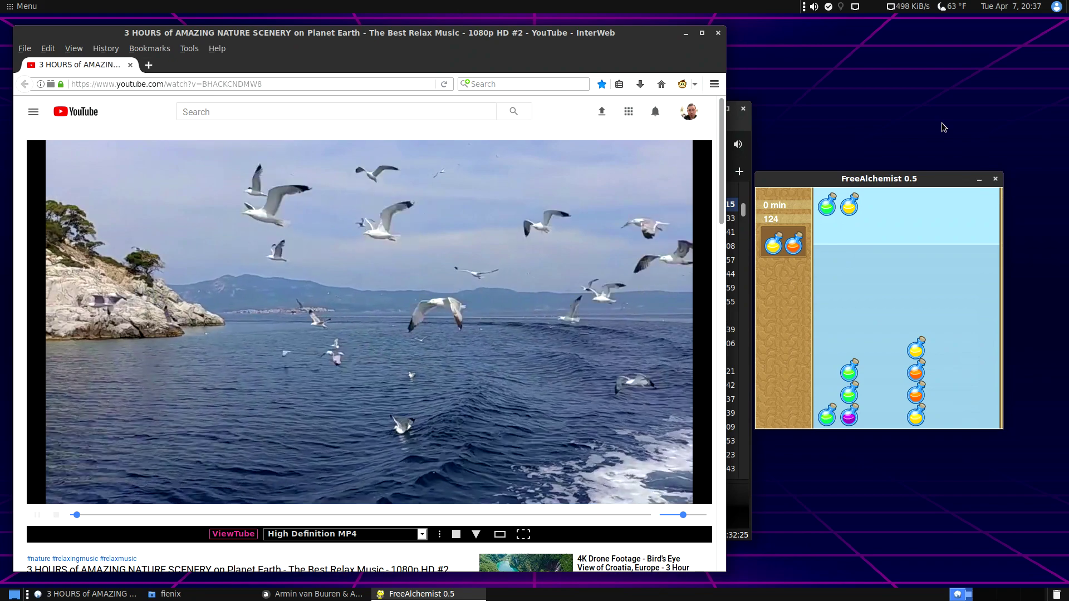
Drop the green-yellow pair over the second and third columns, and the orange-above-yellow pair upright into the fourth
key("Right")
key("Down")
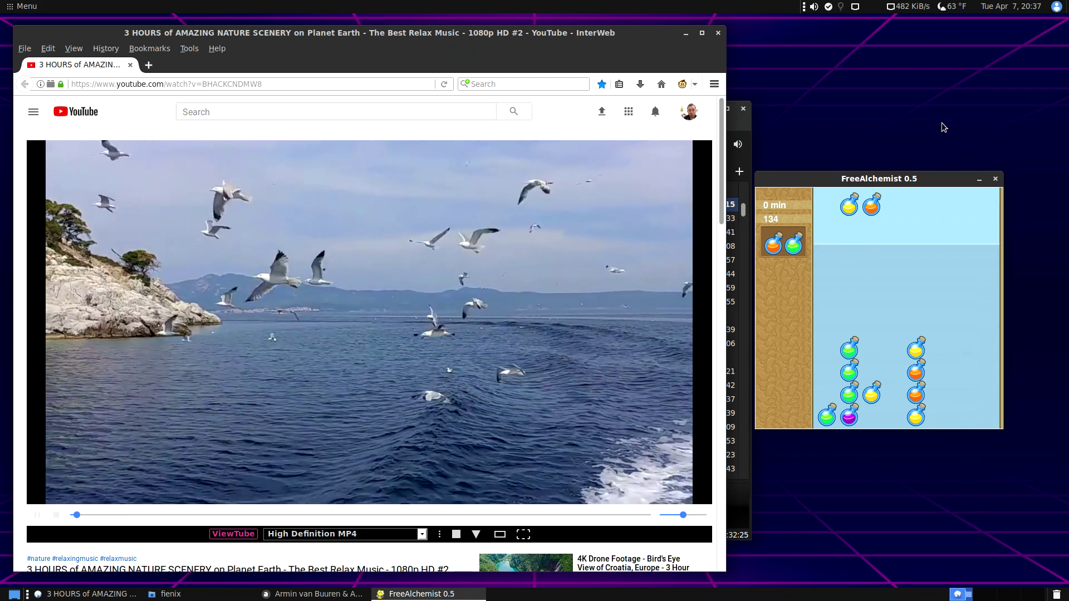
key("Right")
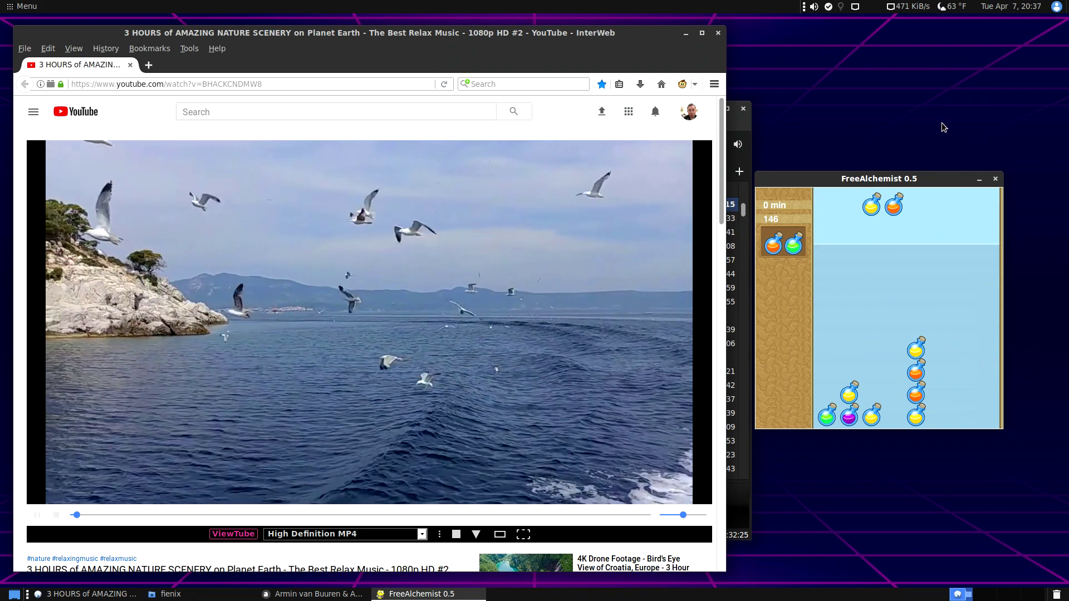
key("Up")
key("Up")
key("Up")
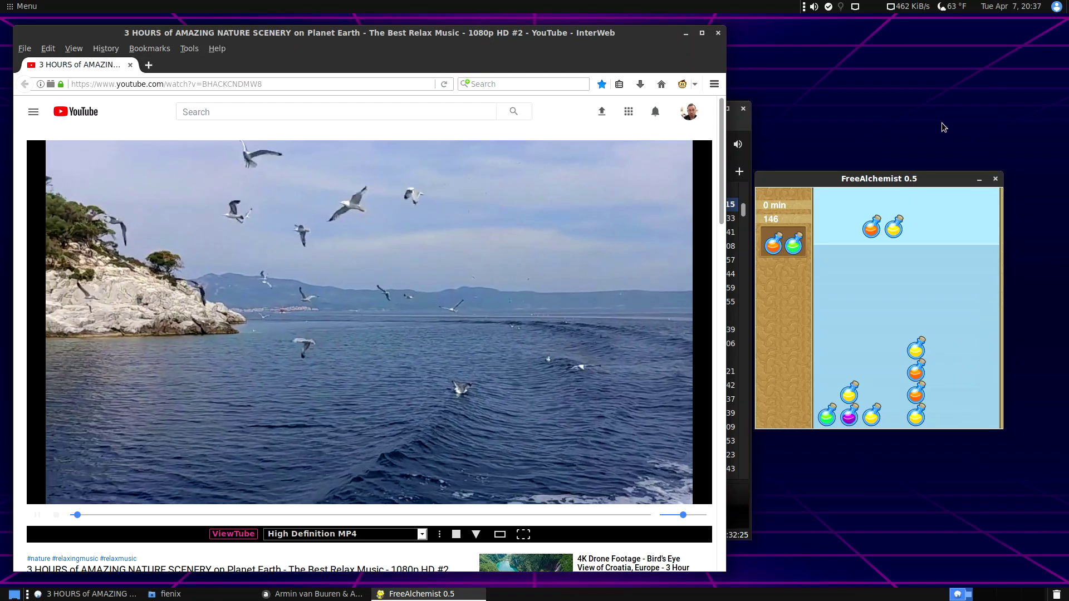
key("Right")
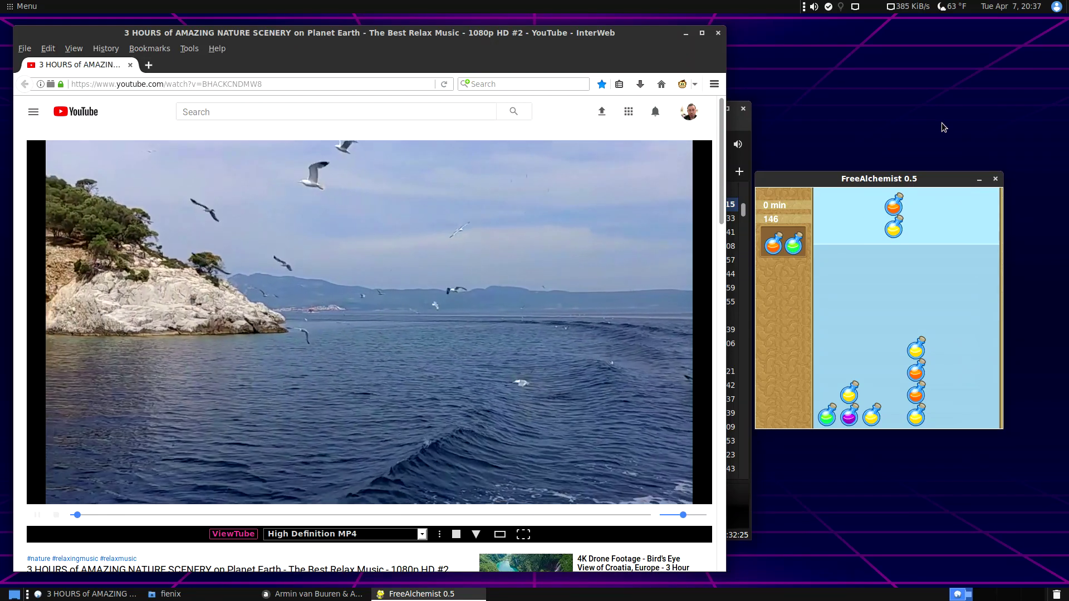
key("Down")
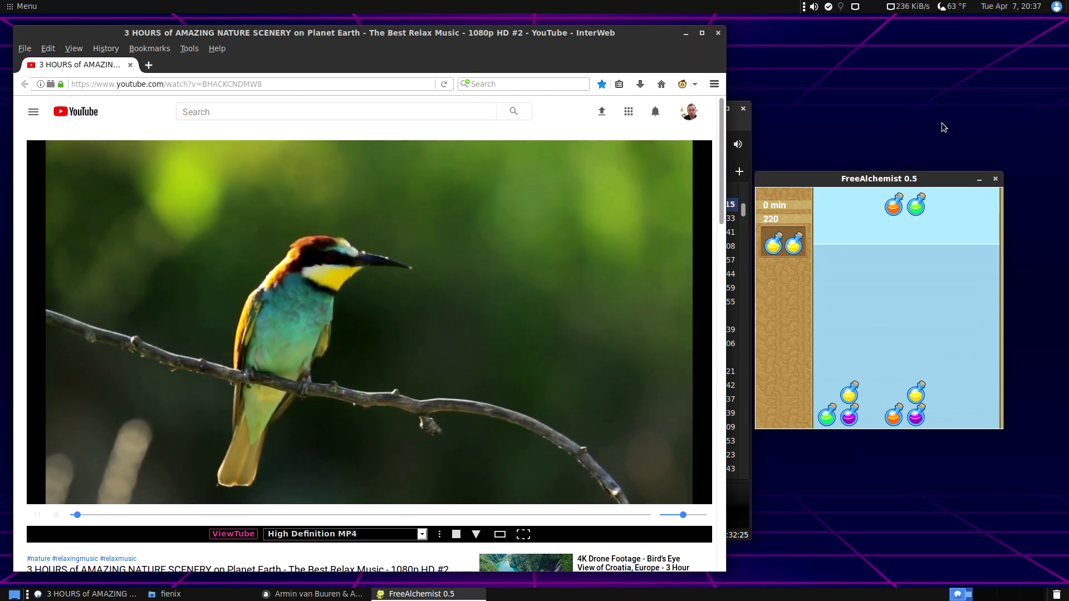
Turn the orange-green pair upright in the fourth column and close the FreeAlchemist game
key("Left")
key("Up")
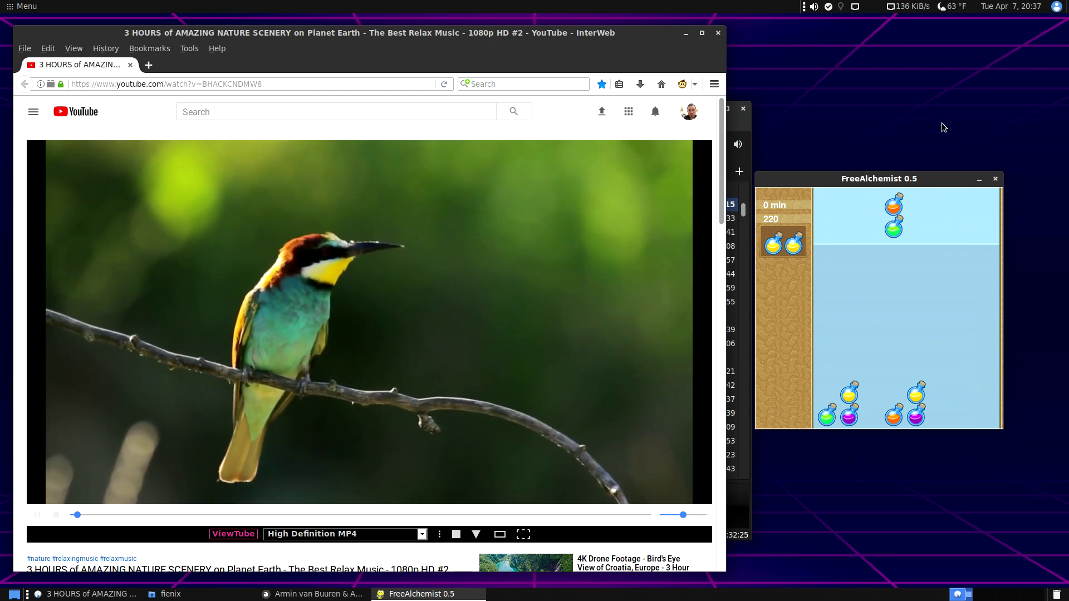
left_click(995, 180)
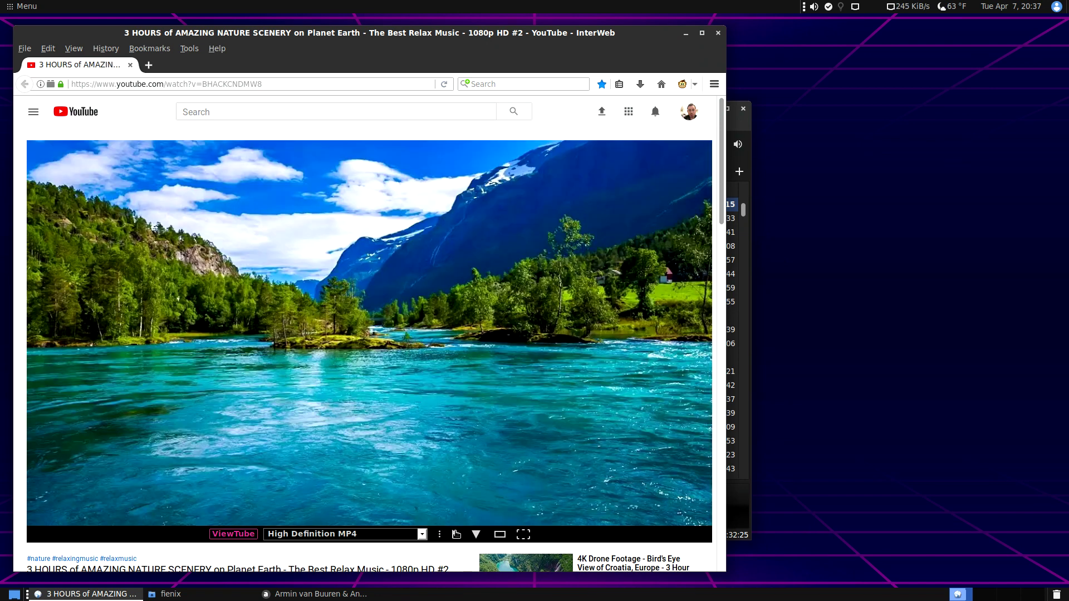
Stop the nature video and return the widened YouTube player to its normal width
left_click(456, 534)
left_click(500, 535)
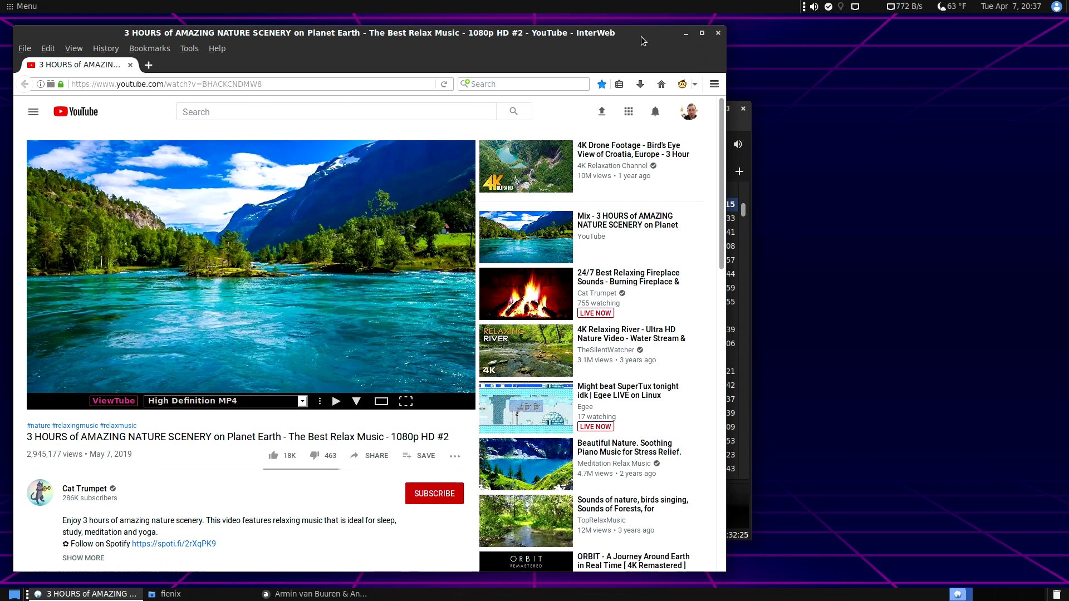
Close the InterWeb browser and the music player, leaving only the home folder window open
left_click(719, 33)
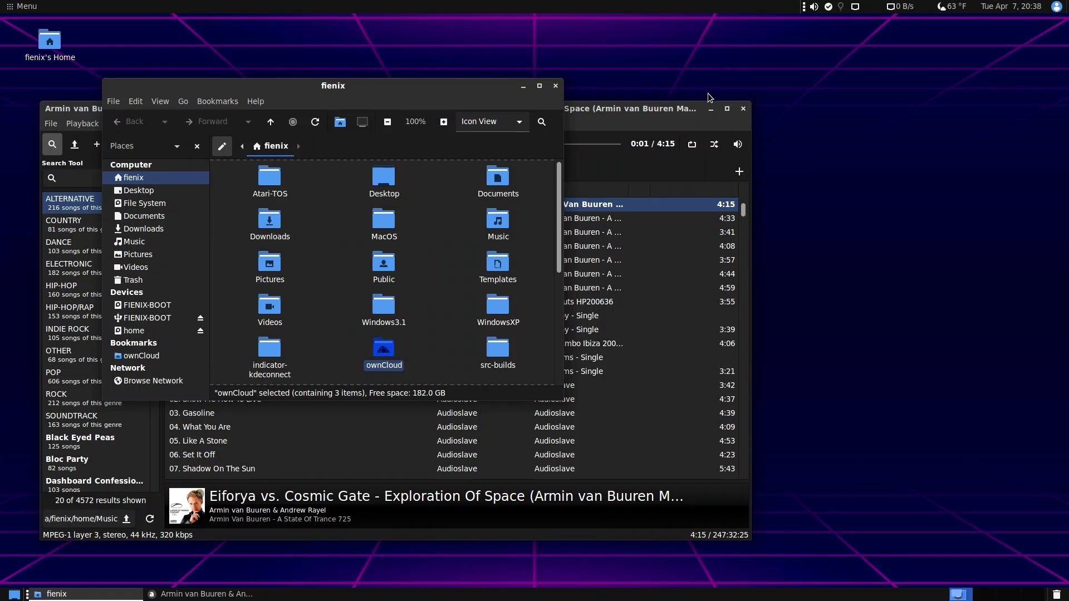
left_click(744, 109)
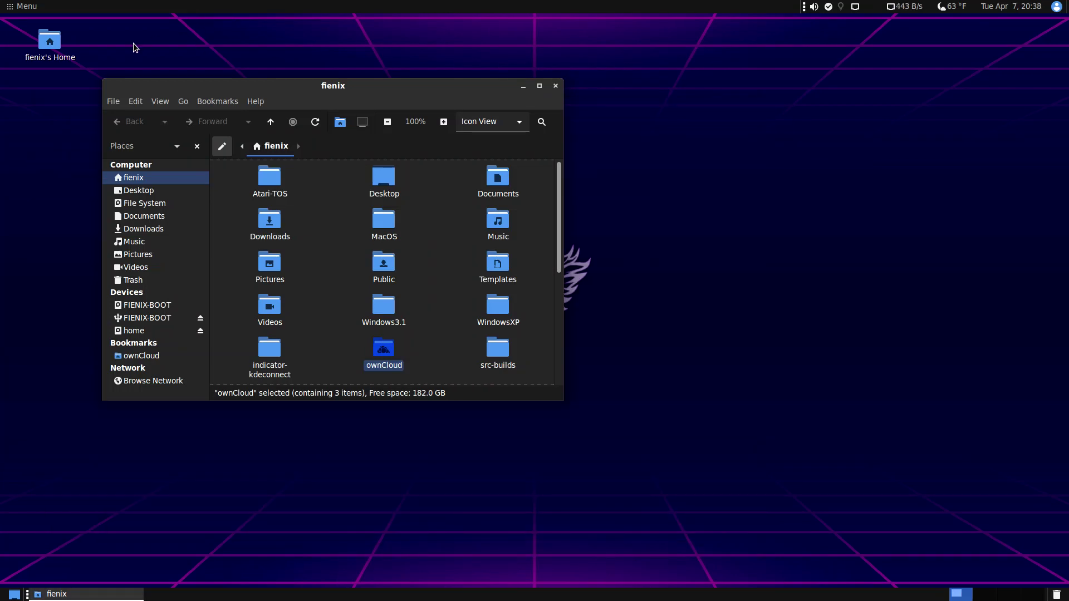
Search the applications for "flow", launch Flowblade Movie Editor and look through its menus
key("super")
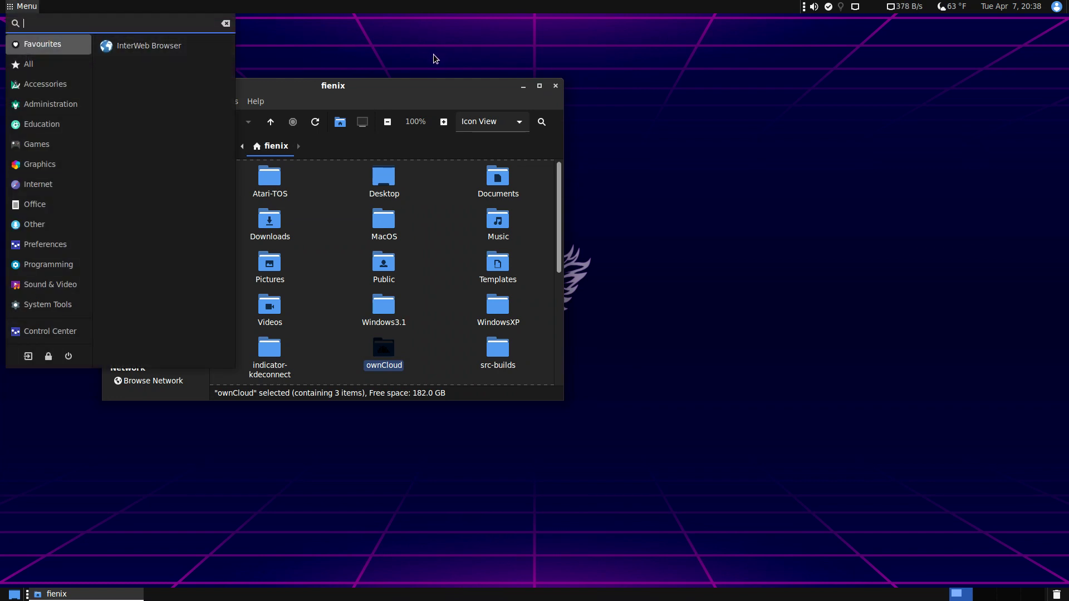
type("flow")
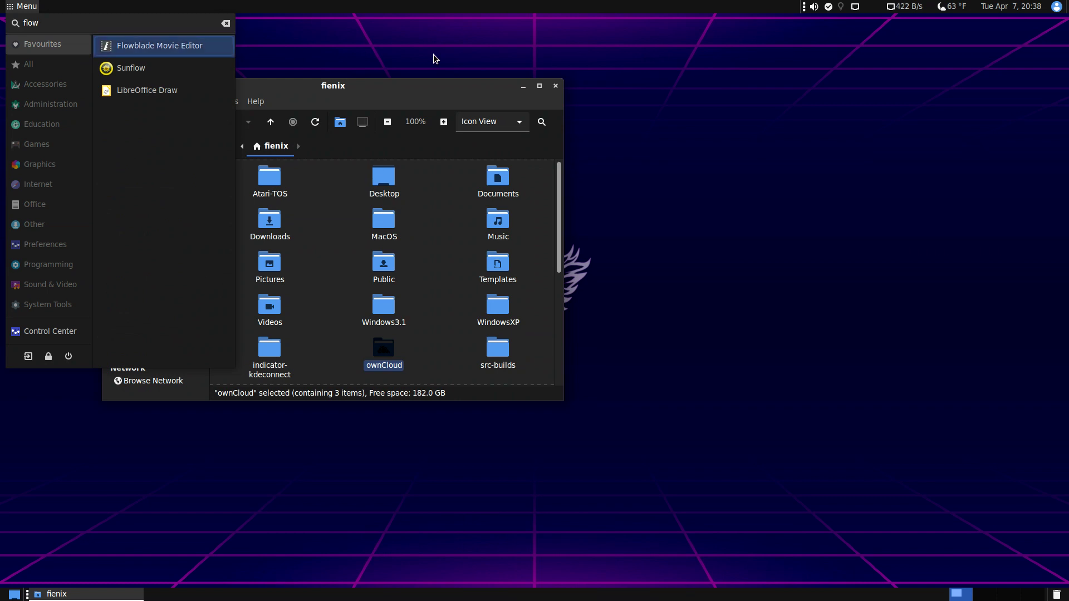
key("Return")
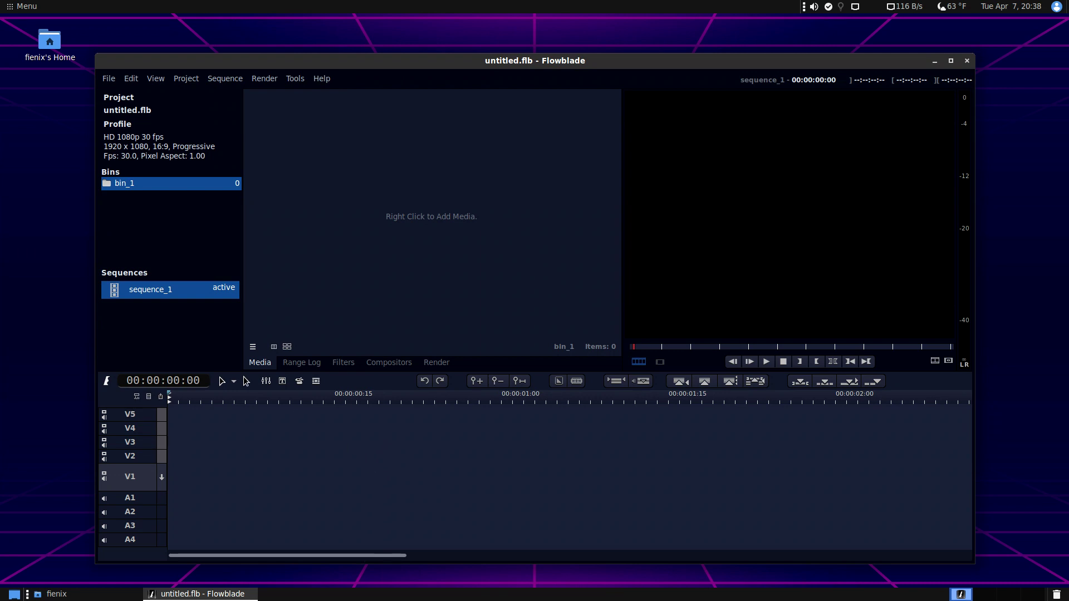
left_click(230, 79)
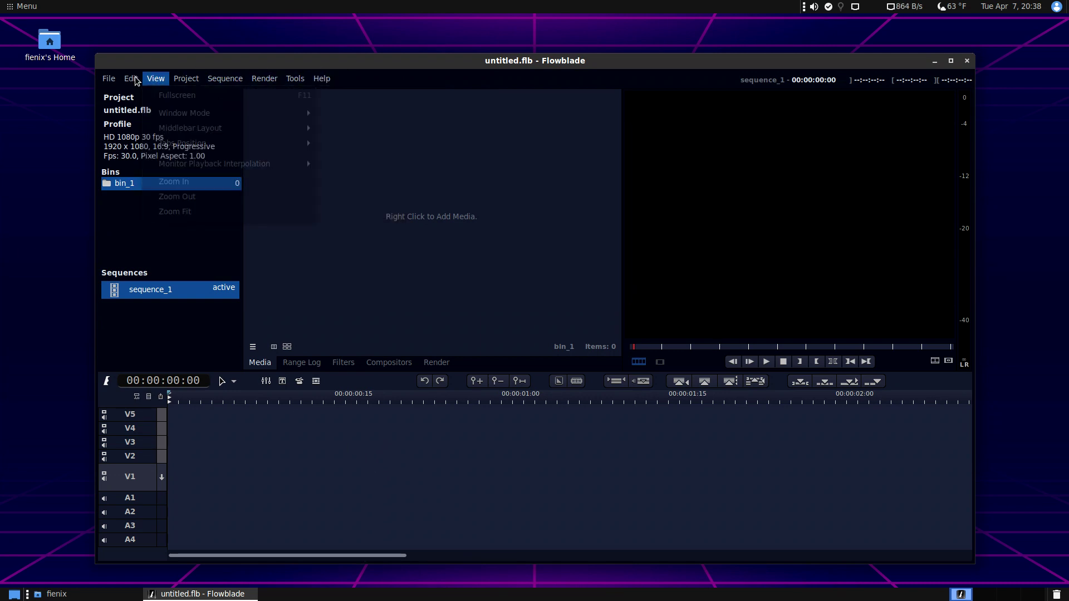
left_click(115, 82)
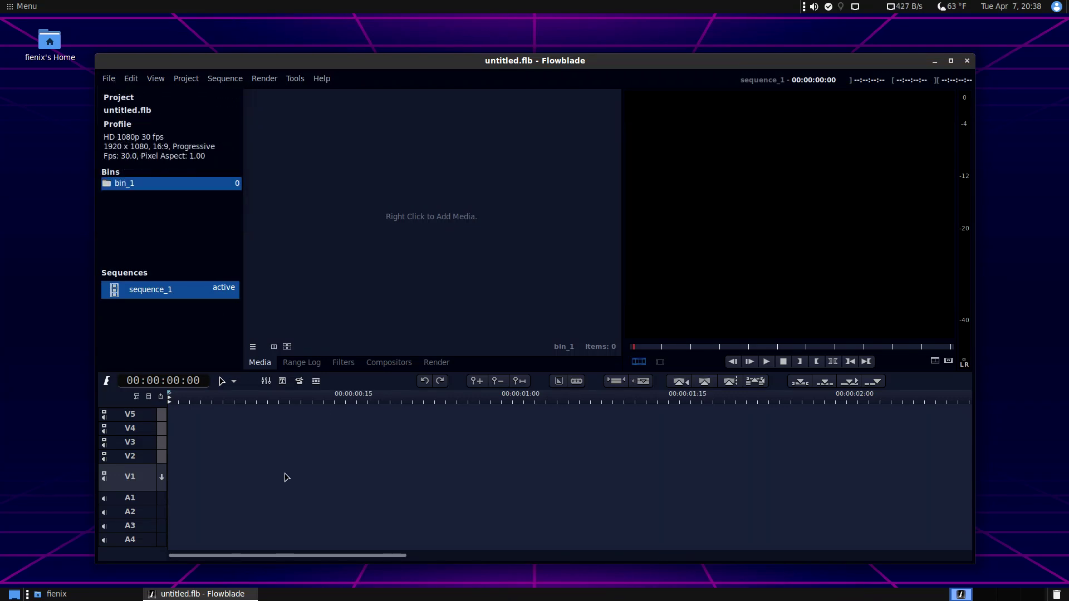
Open the example.flb project from the FlowBlade folder in Videos
left_click(110, 79)
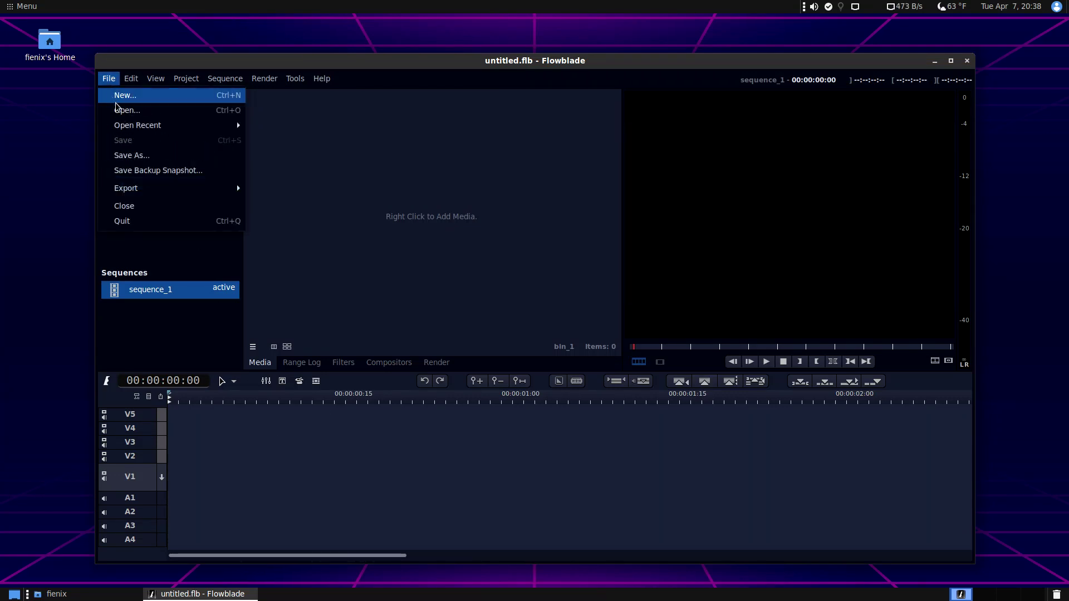
left_click(196, 110)
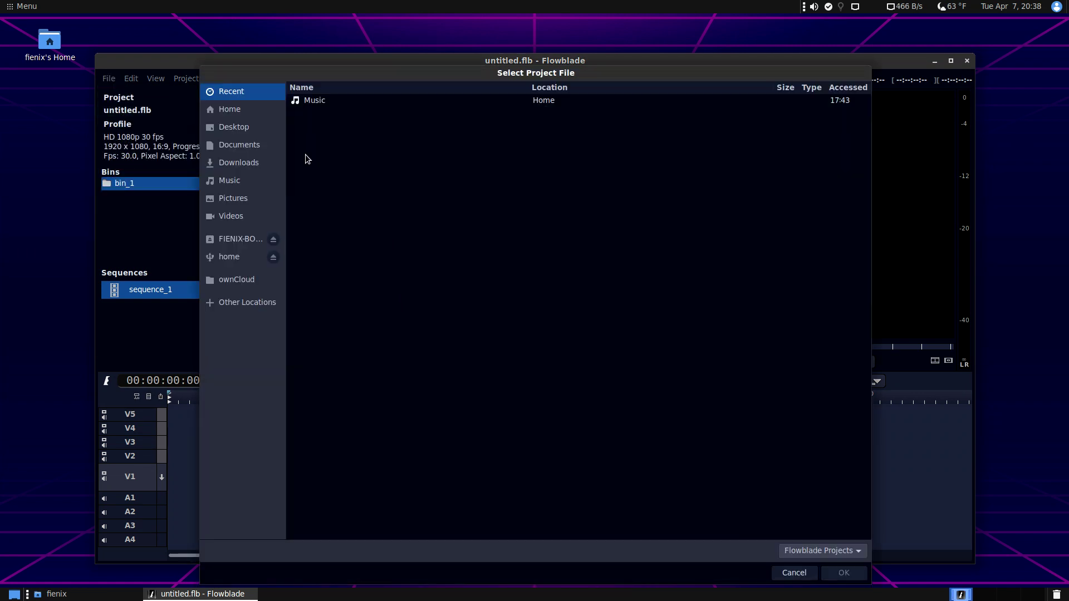
left_click(249, 213)
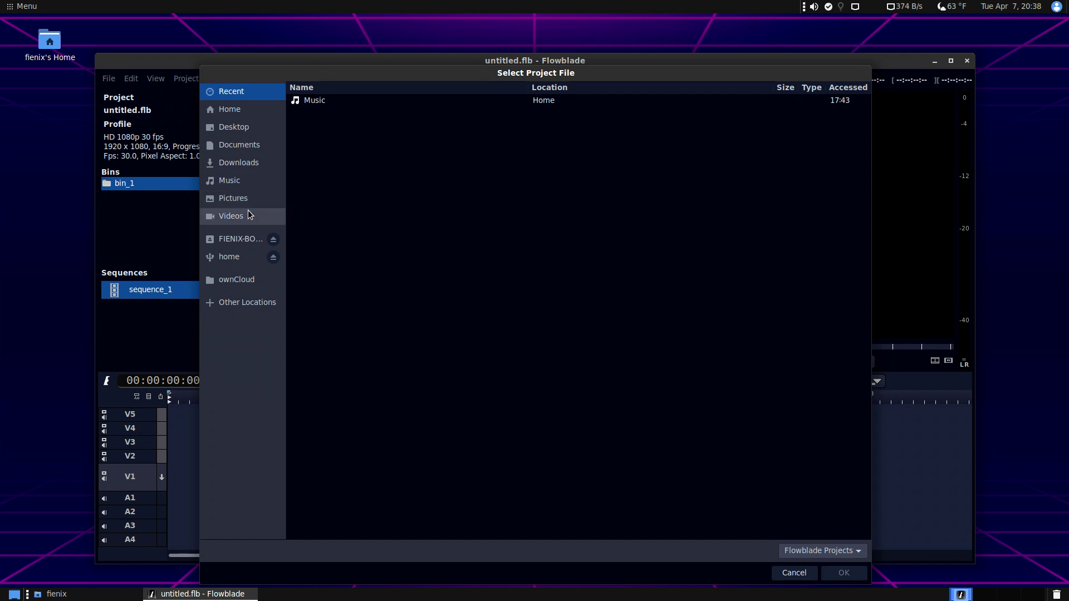
double_click(348, 125)
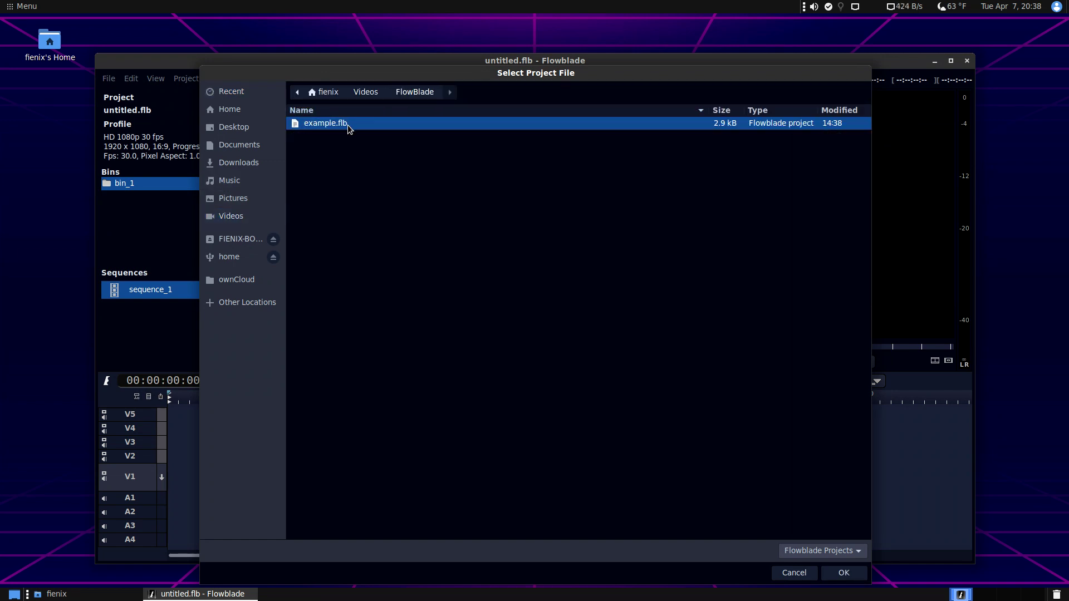
double_click(347, 124)
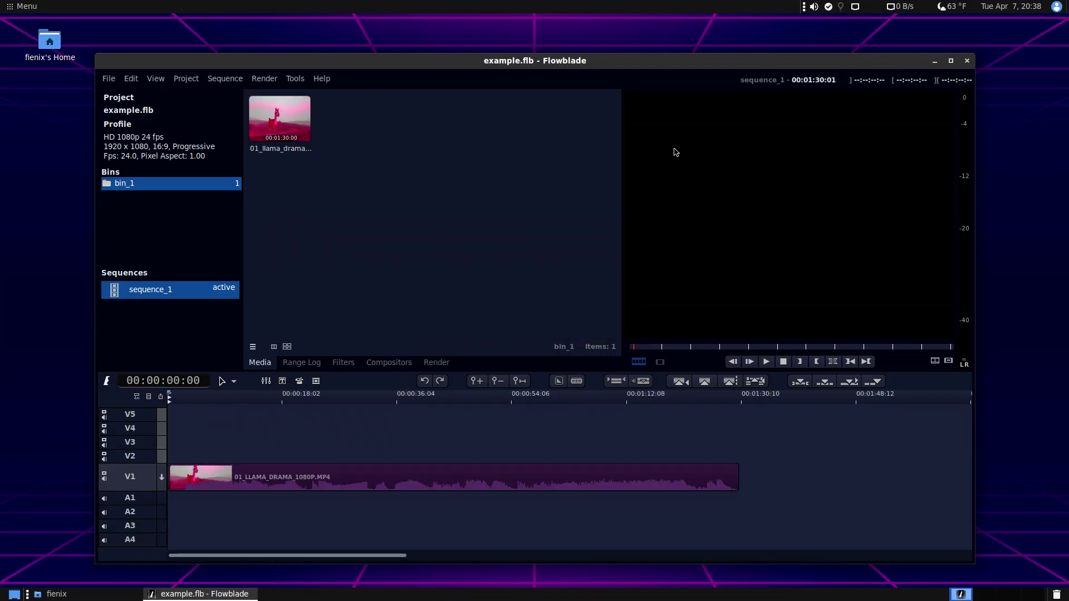
Close Flowblade and confirm leaving the example.flb project
left_click(967, 63)
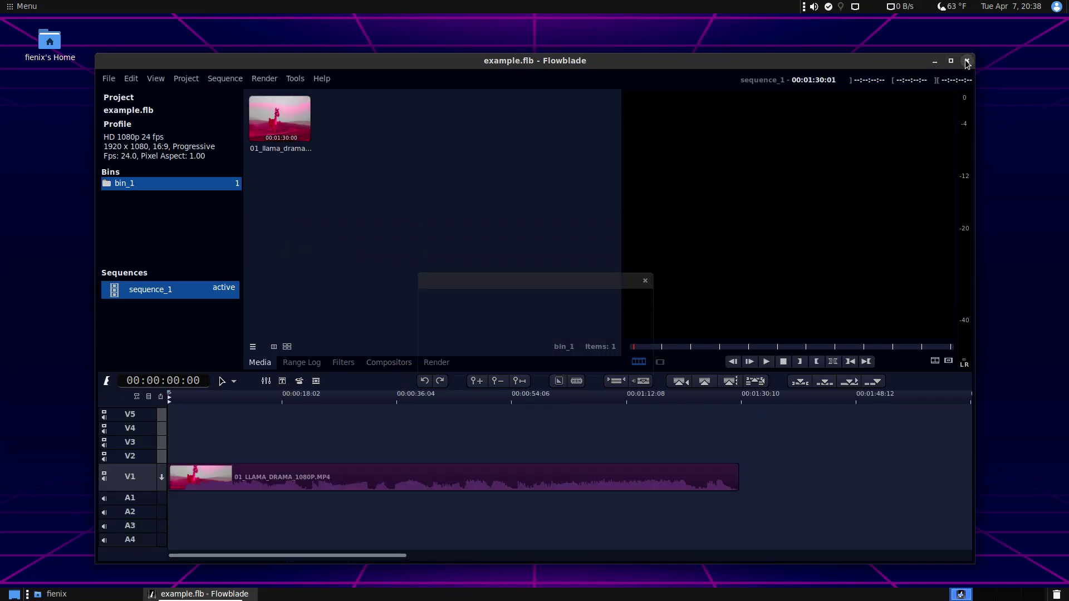
left_click(496, 366)
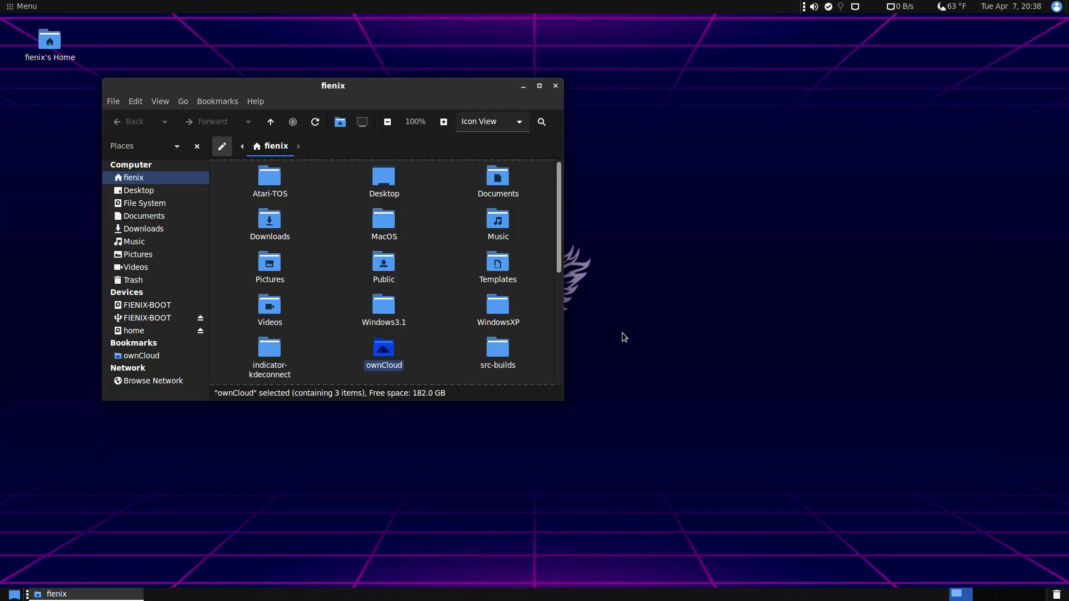
Search the applications for "kden", launch Kdenlive and move its window toward the upper-left of the desktop
key("super")
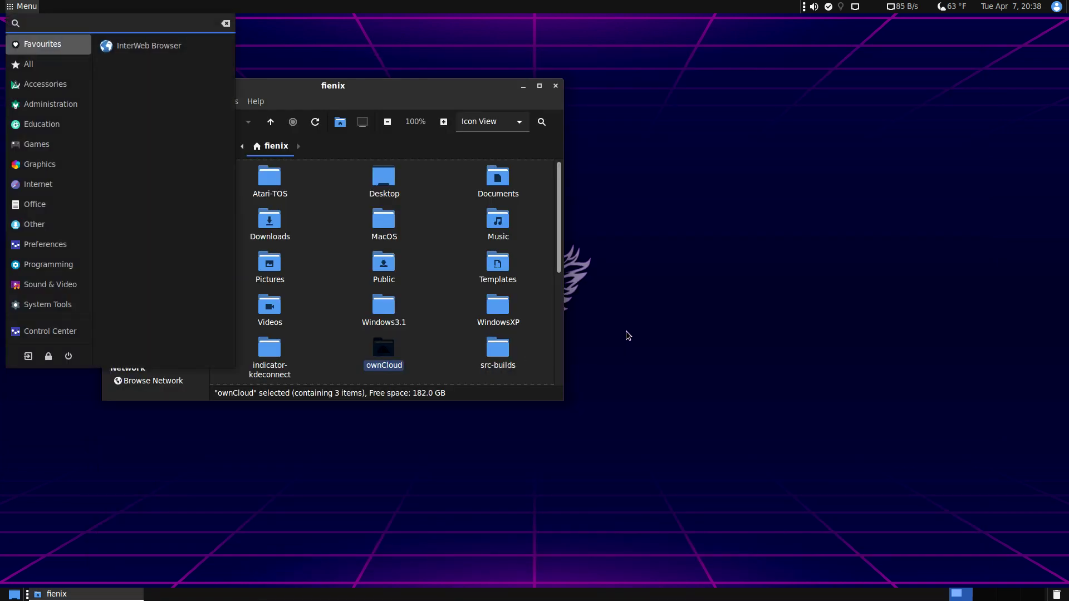
type("kden")
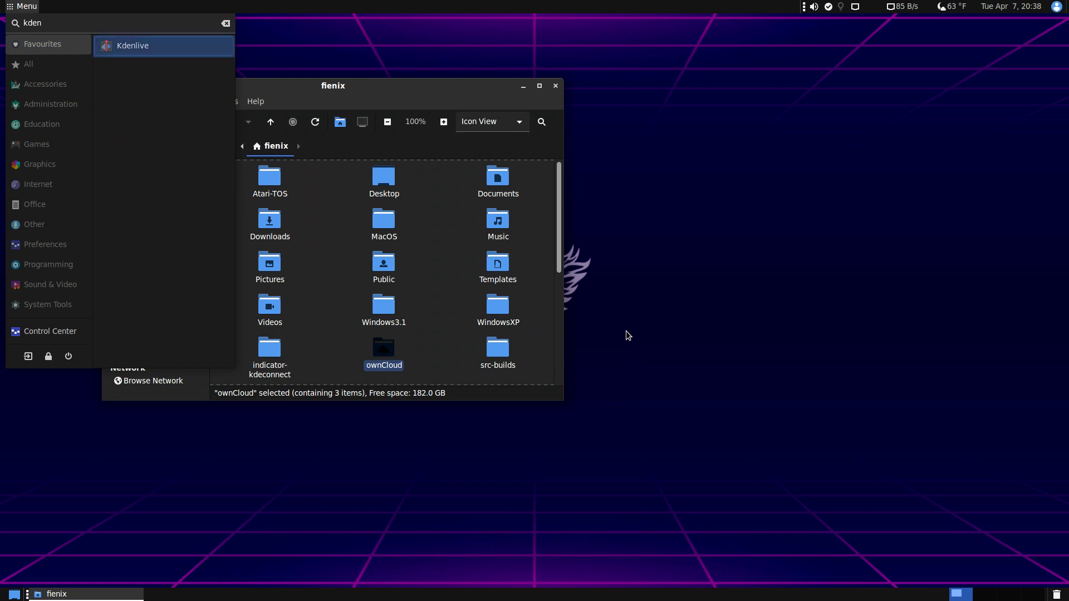
key("Return")
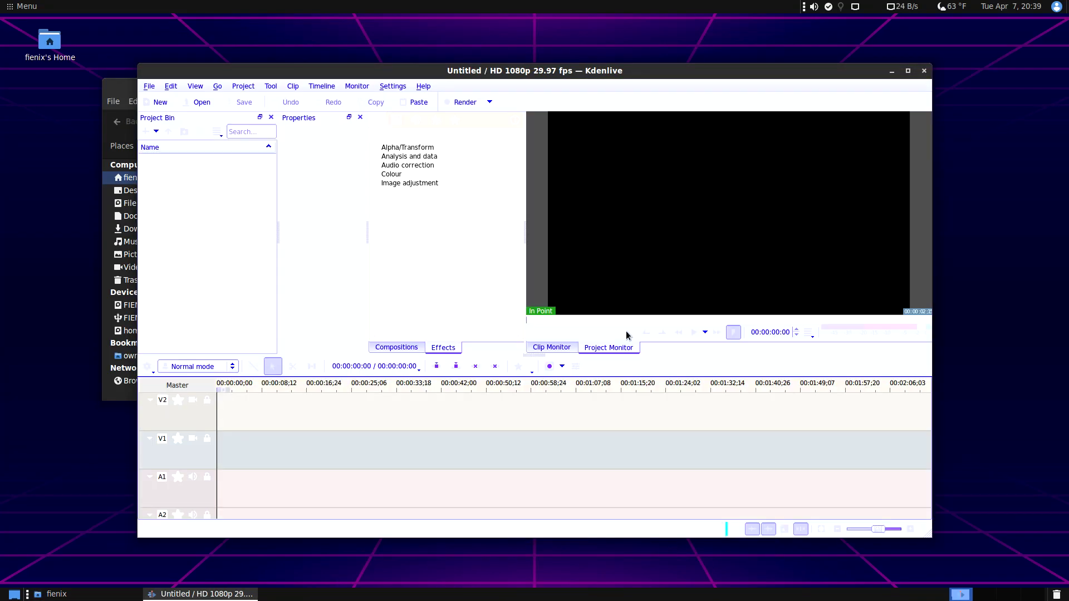
left_click_drag(472, 79, 403, 56)
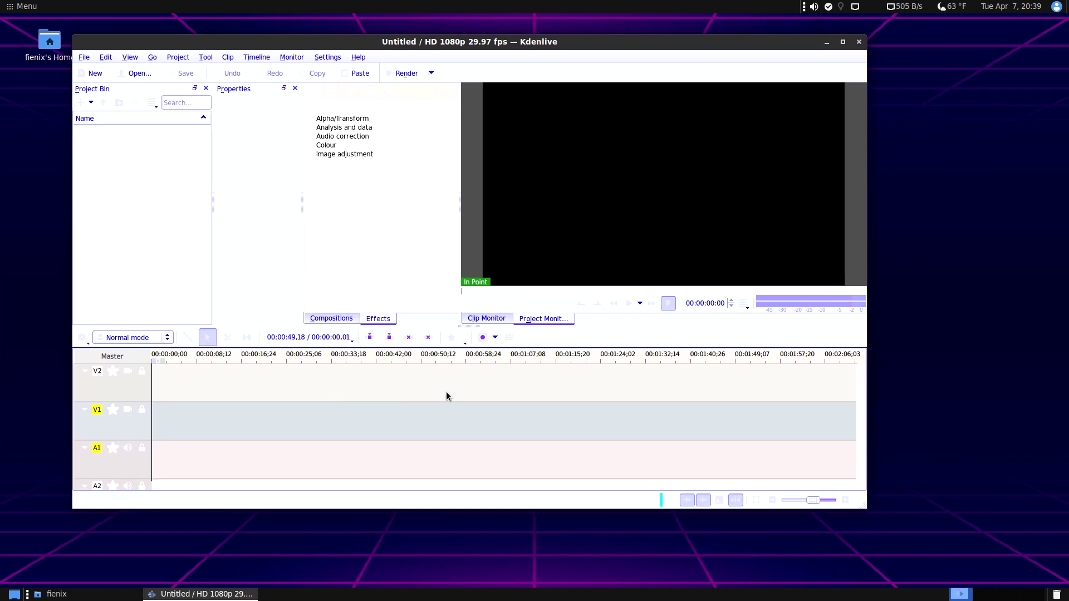
Open the recent example.kdenlive project, play it briefly in the project monitor and pause it
left_click(88, 57)
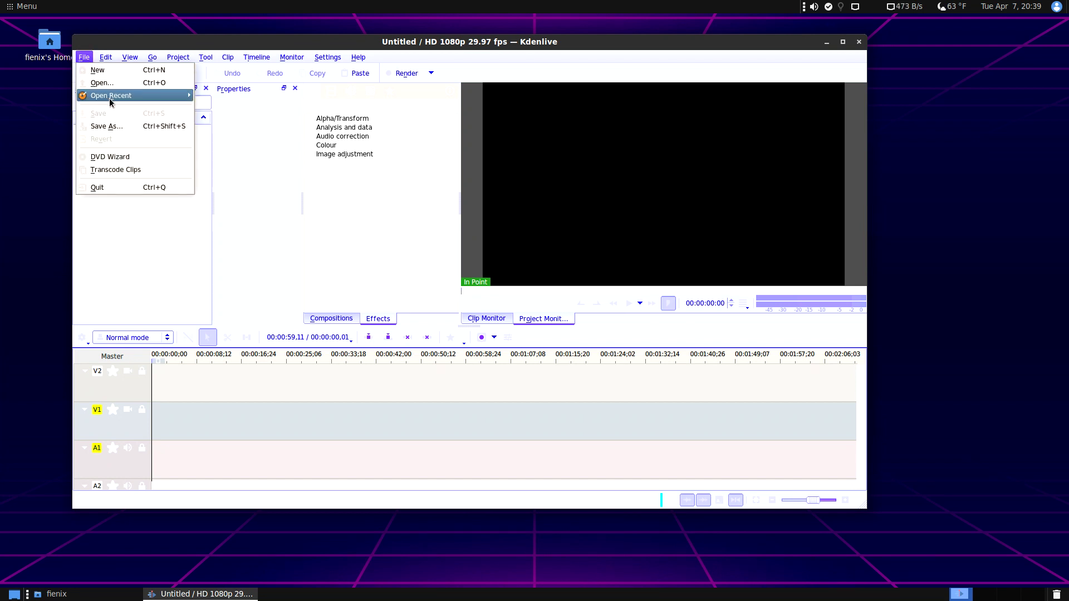
mouse_move(156, 97)
left_click(235, 98)
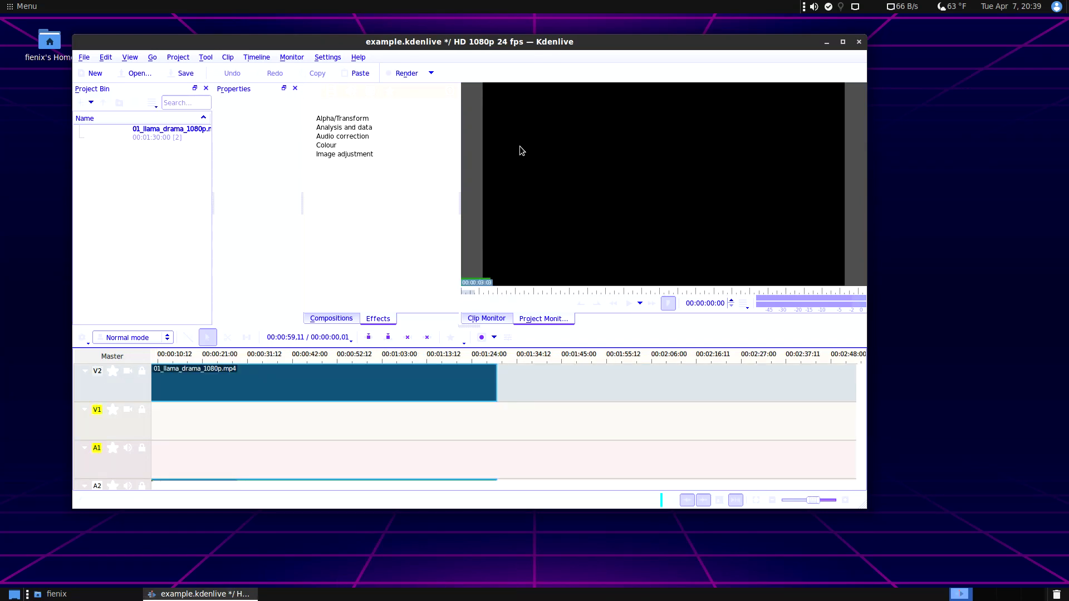
left_click(627, 303)
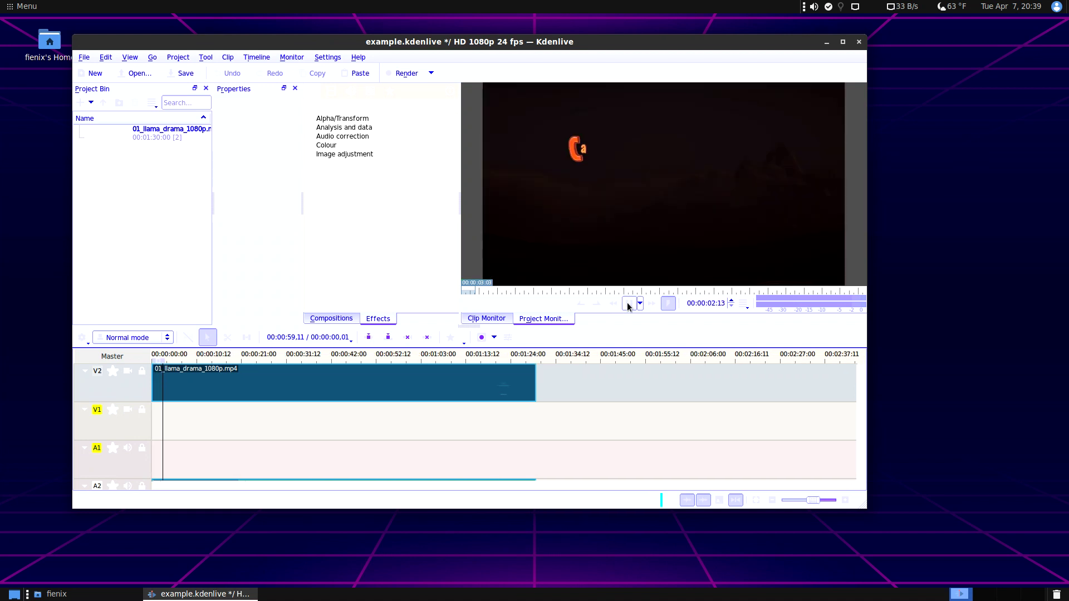
left_click(627, 302)
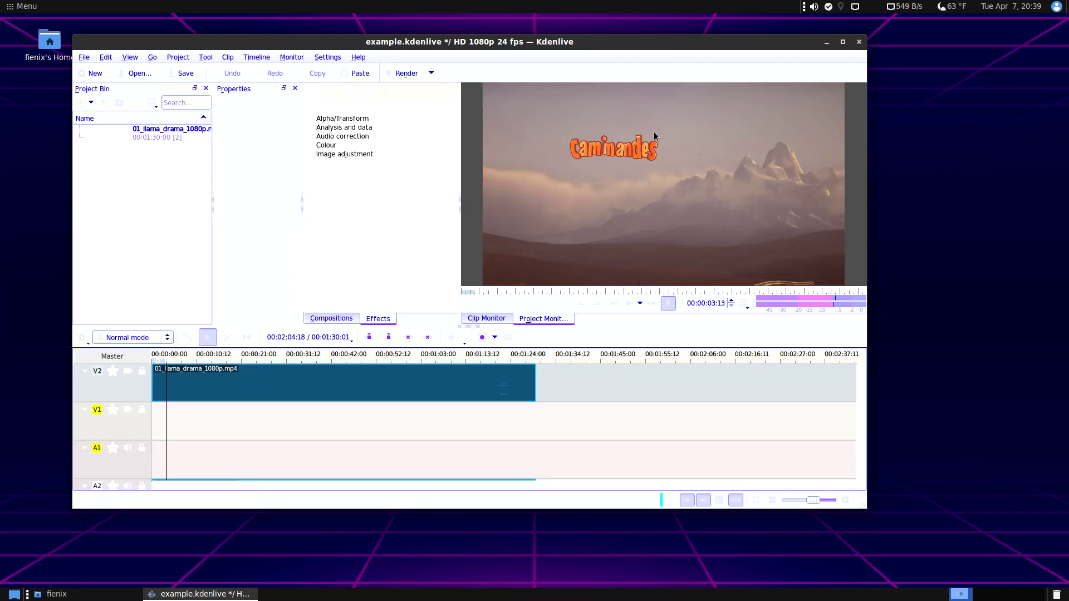
Close Kdenlive without saving the changes and clear the ownCloud selection in the home folder window
left_click(859, 42)
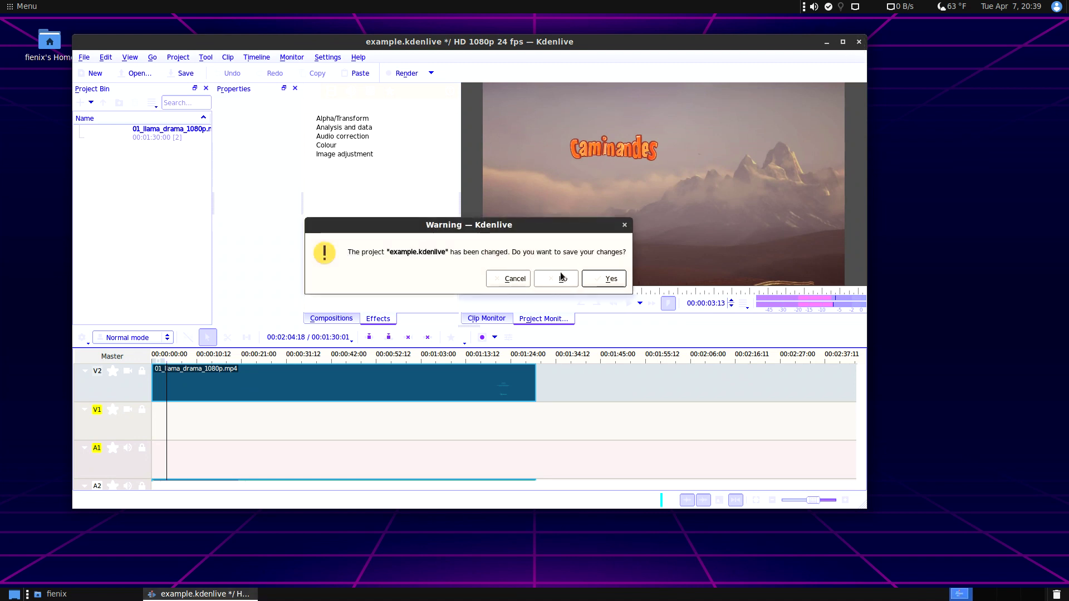
left_click(561, 277)
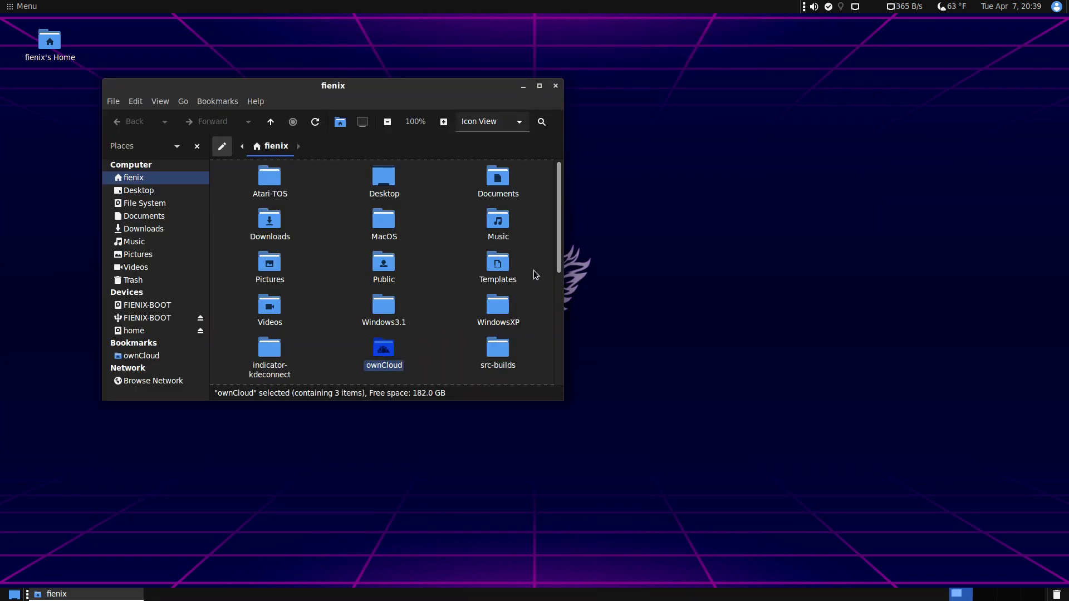
left_click(533, 269)
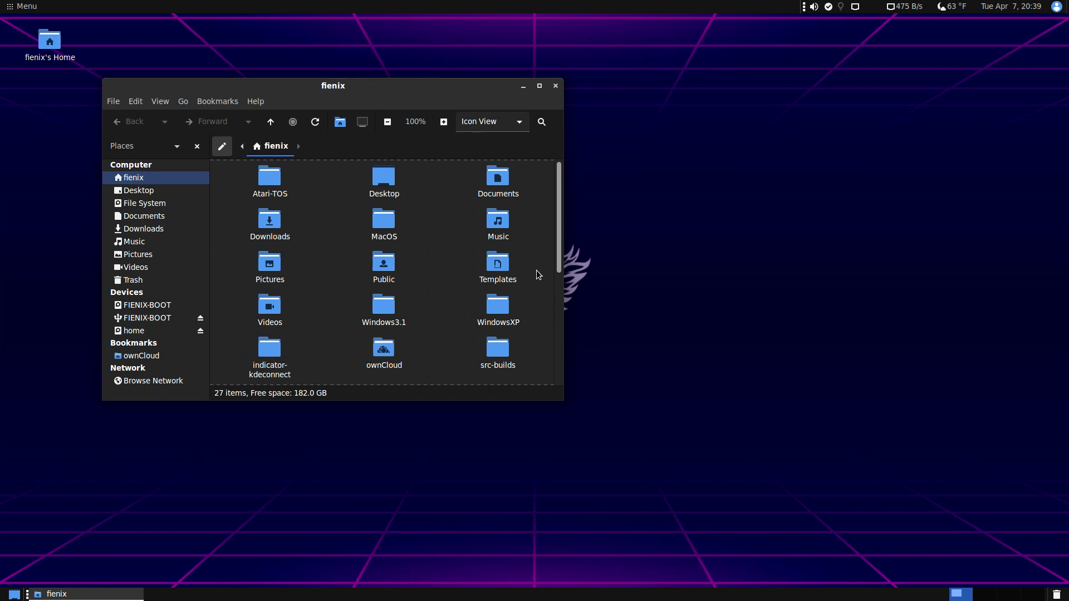
Search the applications for "vlc" and launch VLC media player
key("super")
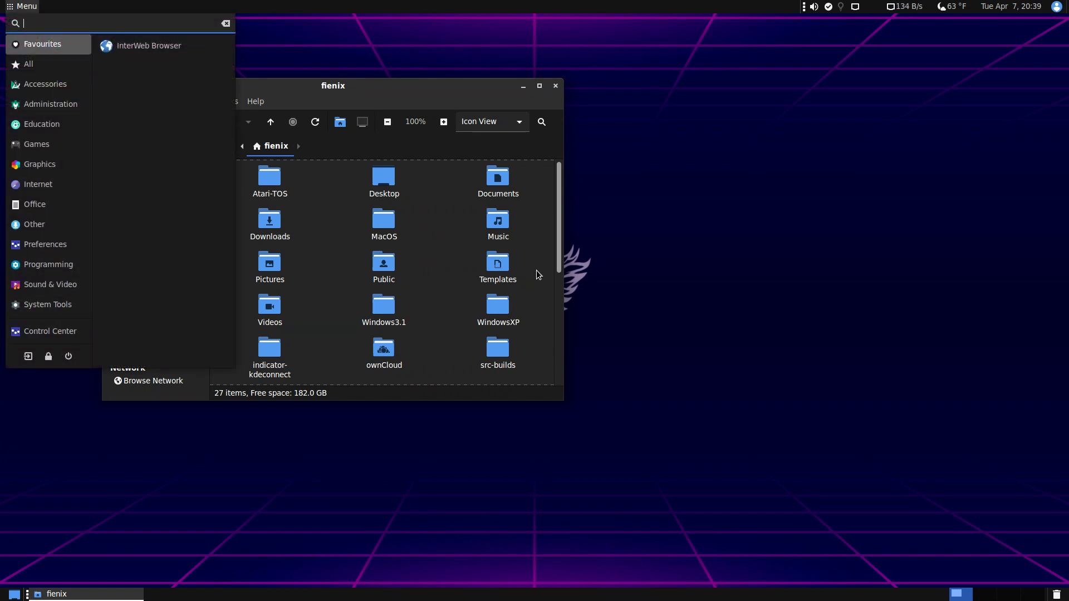
type("vlc")
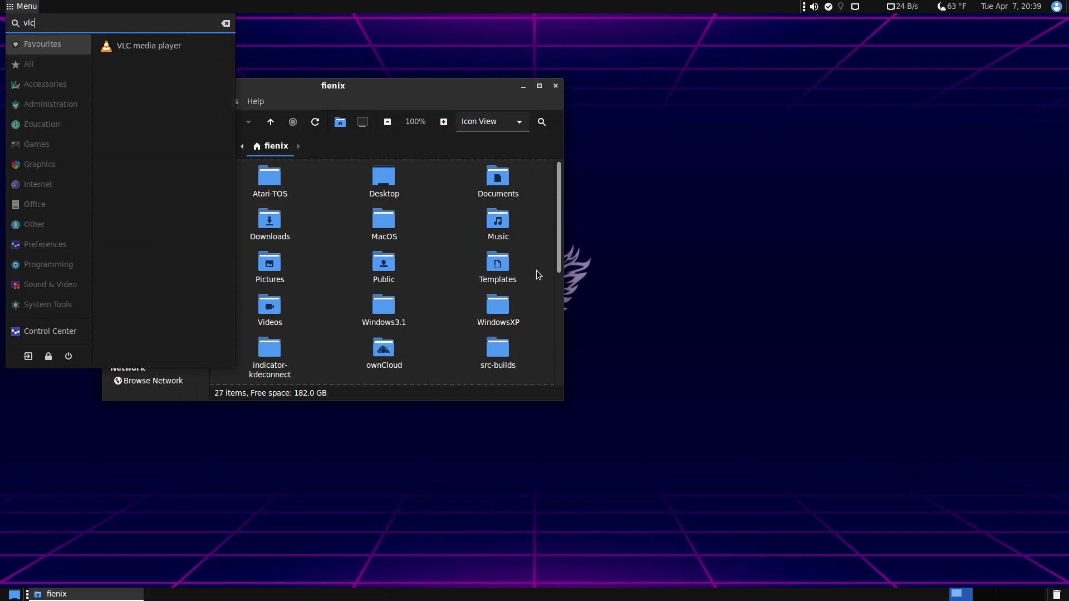
key("Return")
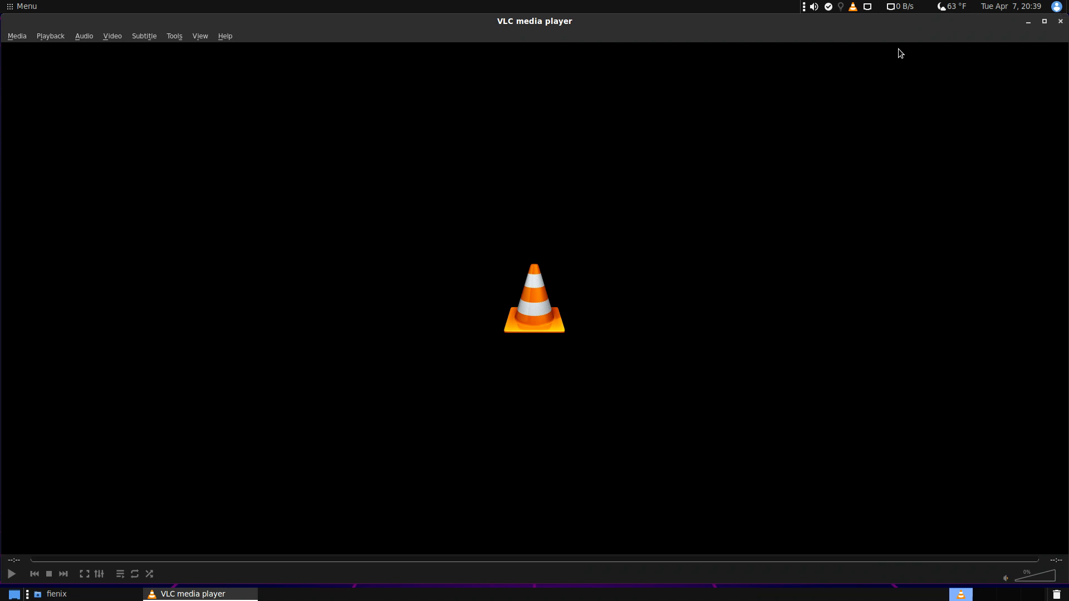
Search the applications for "smpl" and launch SMPlayer over the VLC window
key("super")
type("smpl")
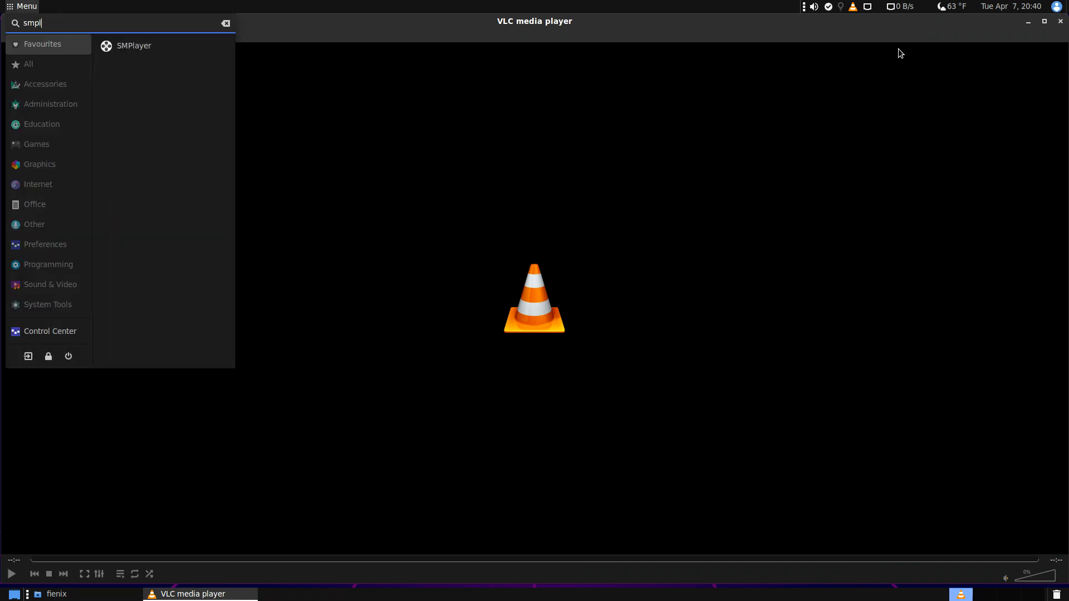
key("Return")
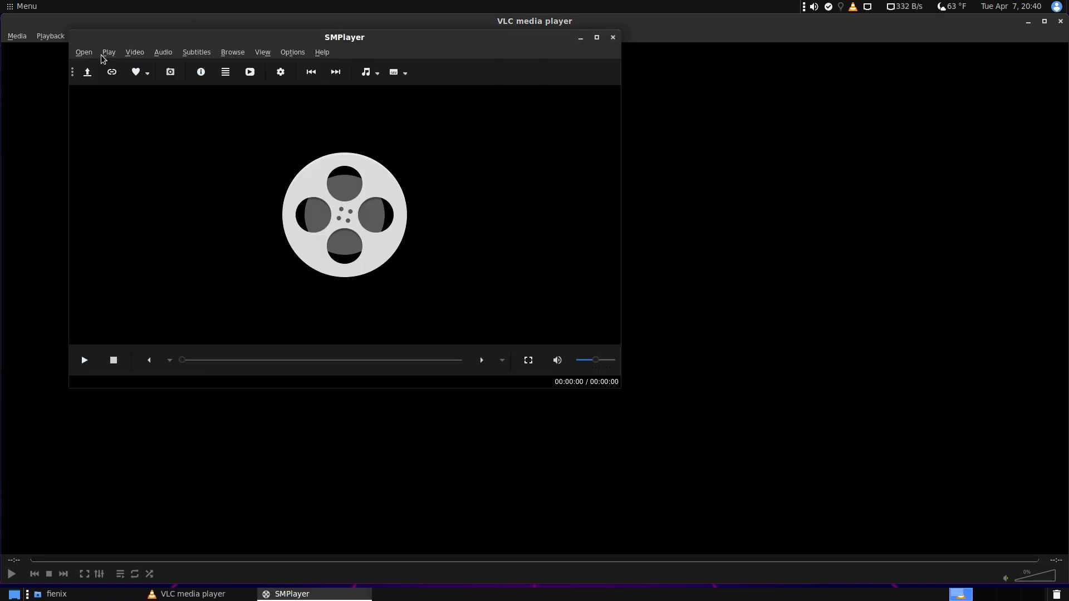
Play the recent file 01_llama_drama_1080p.mp4 in SMPlayer for a few seconds, and stop it
left_click(93, 57)
mouse_move(167, 80)
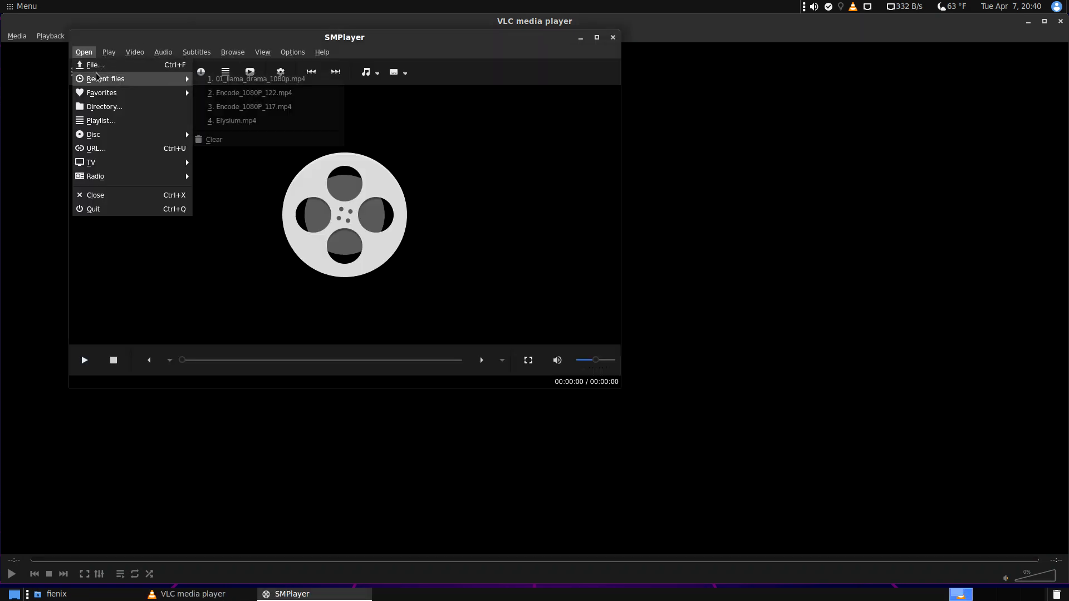
left_click(239, 80)
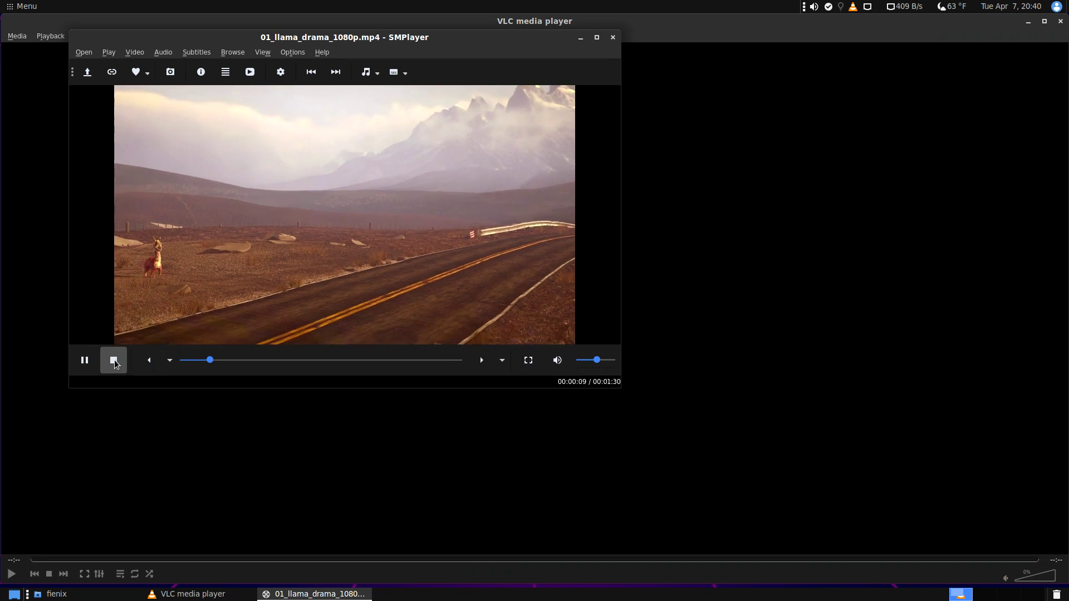
left_click(113, 359)
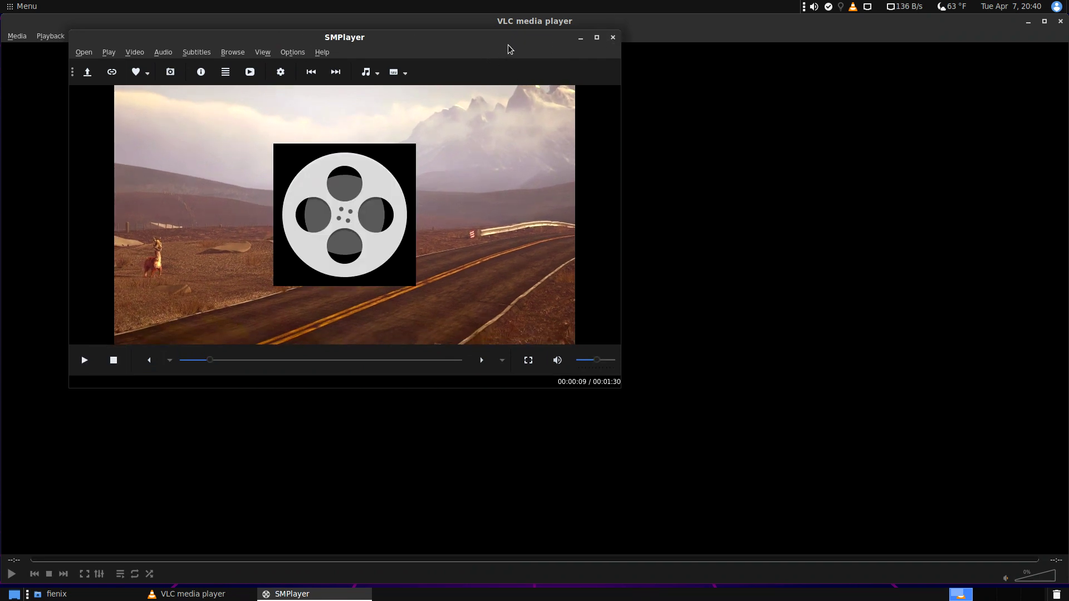
Move the SMPlayer window to the middle of the VLC window and look through its menus from Help to Open
left_click_drag(510, 35, 773, 113)
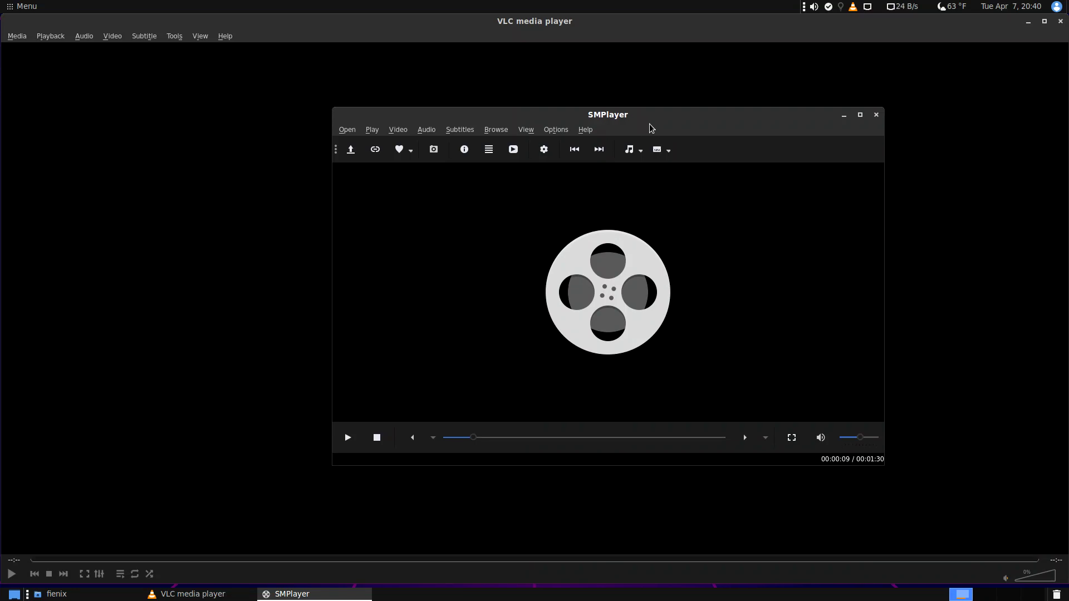
left_click(589, 132)
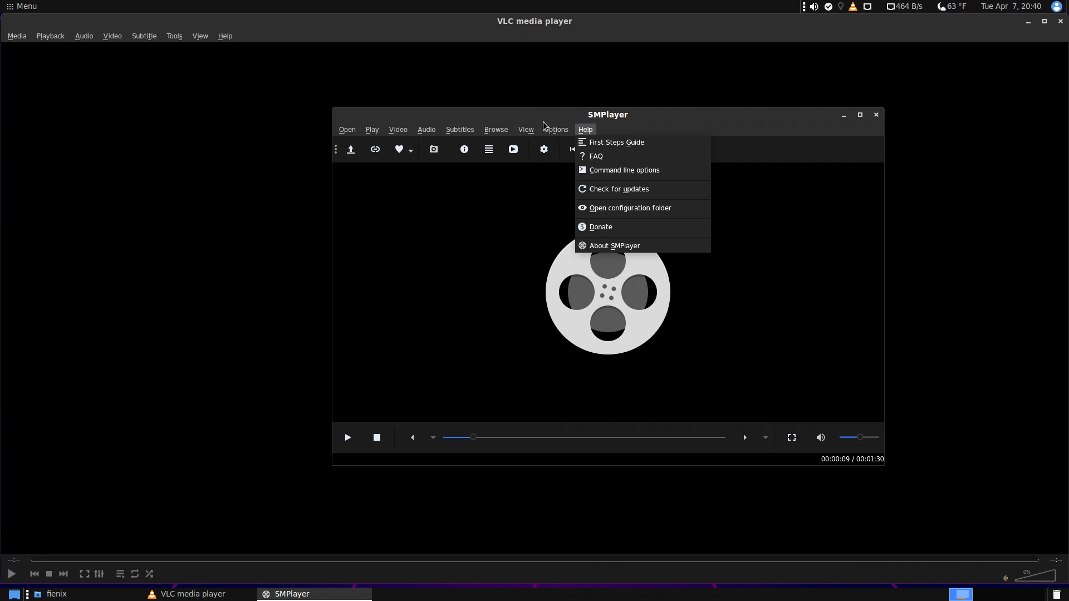
mouse_move(441, 134)
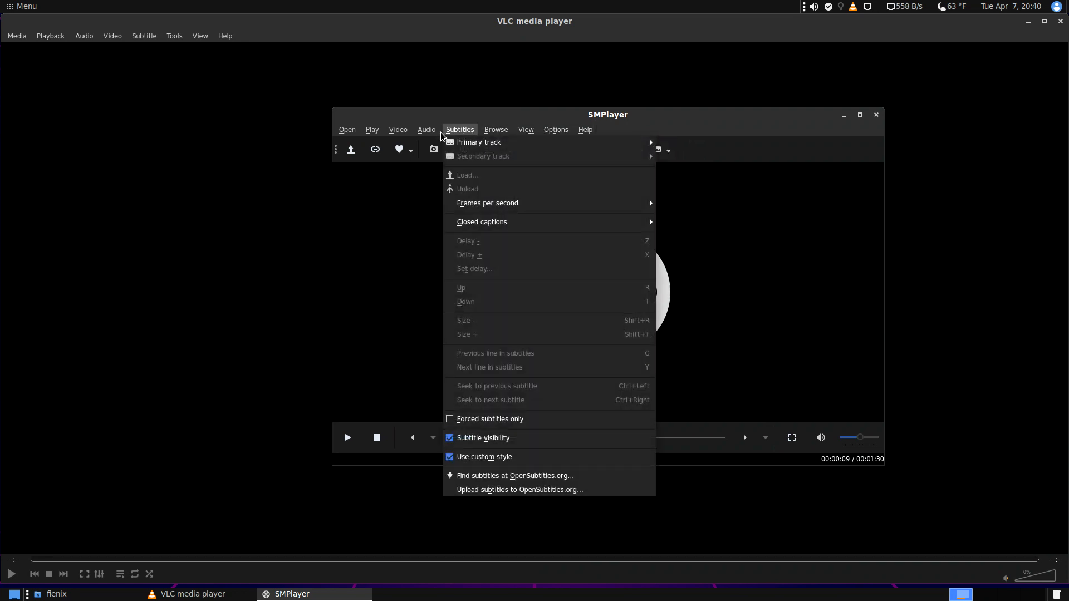
left_click(351, 132)
left_click(350, 132)
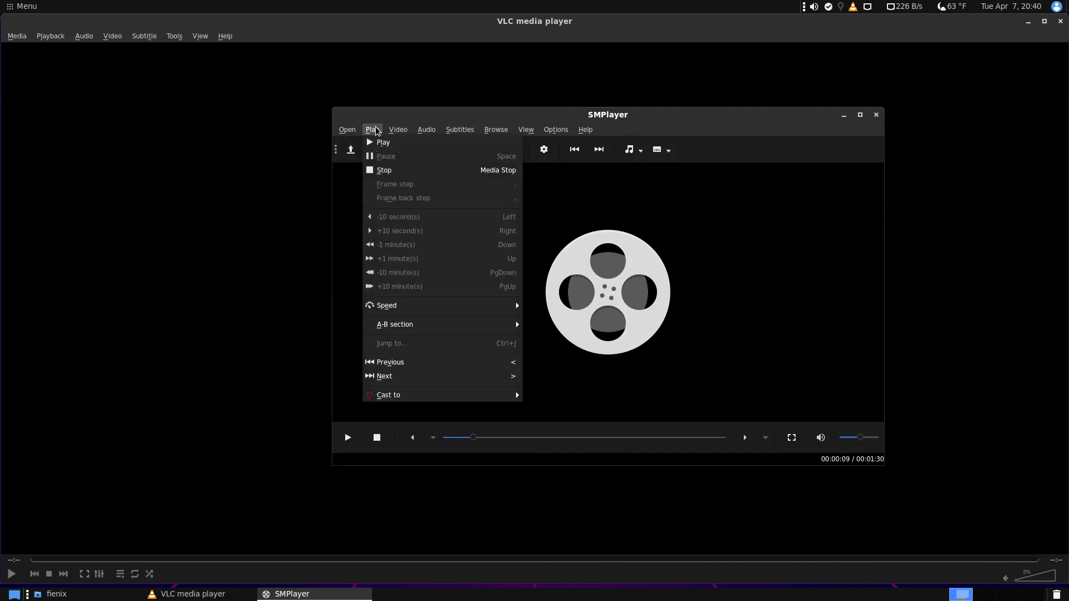
left_click(375, 131)
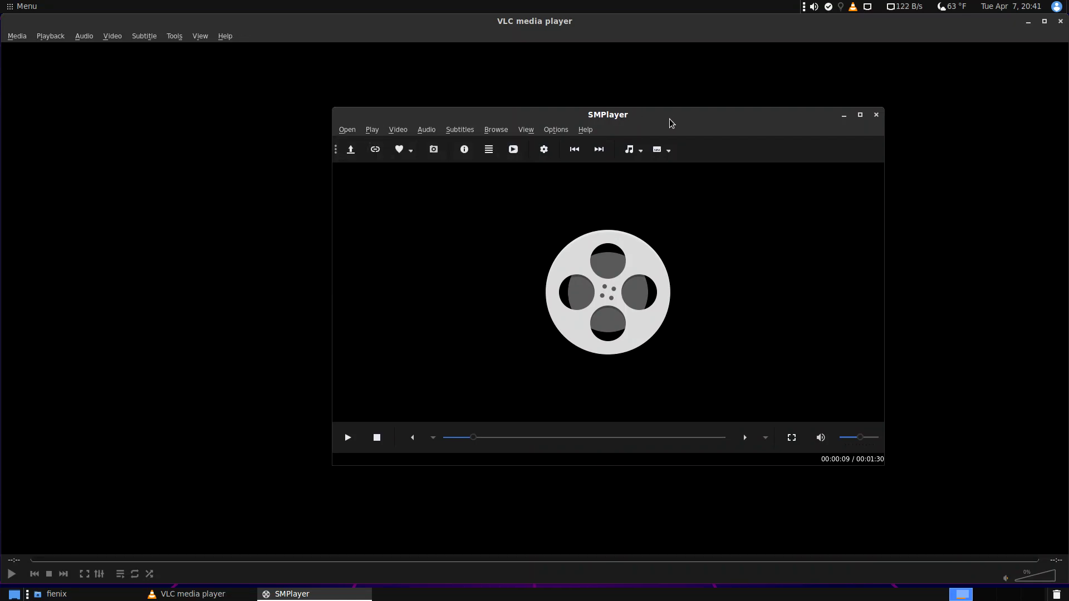
Search the applications for "kblo", launch KBlocks and start a single game
key("super")
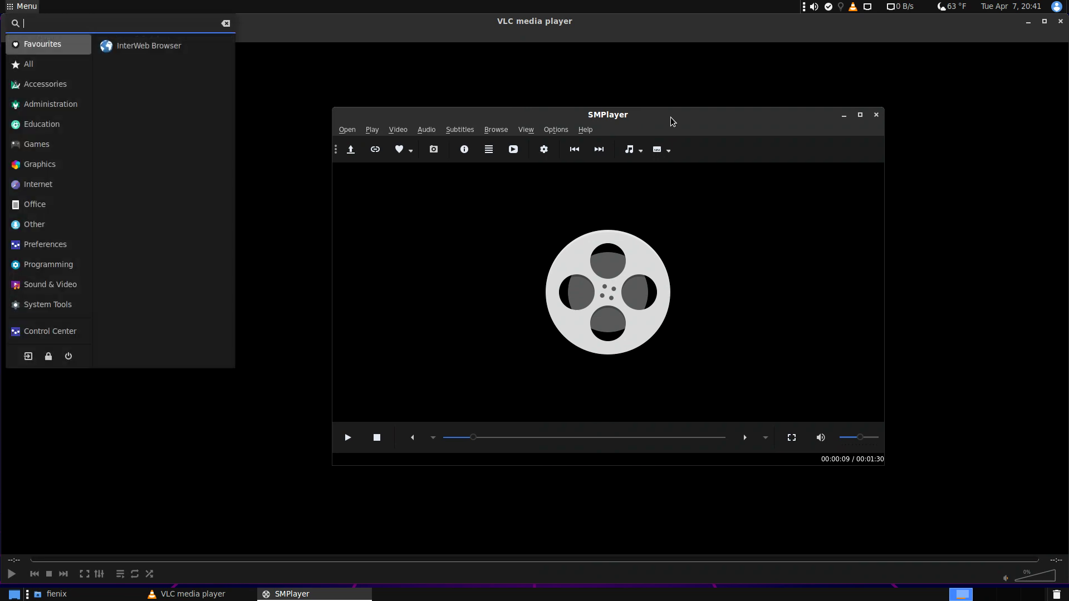
type("kblo")
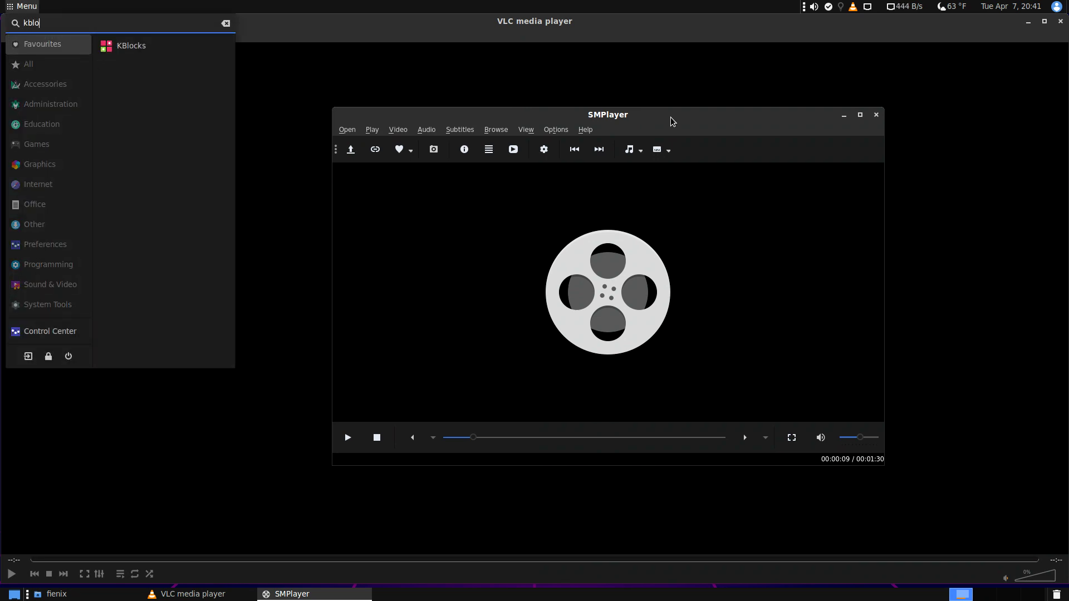
key("Down")
key("Return")
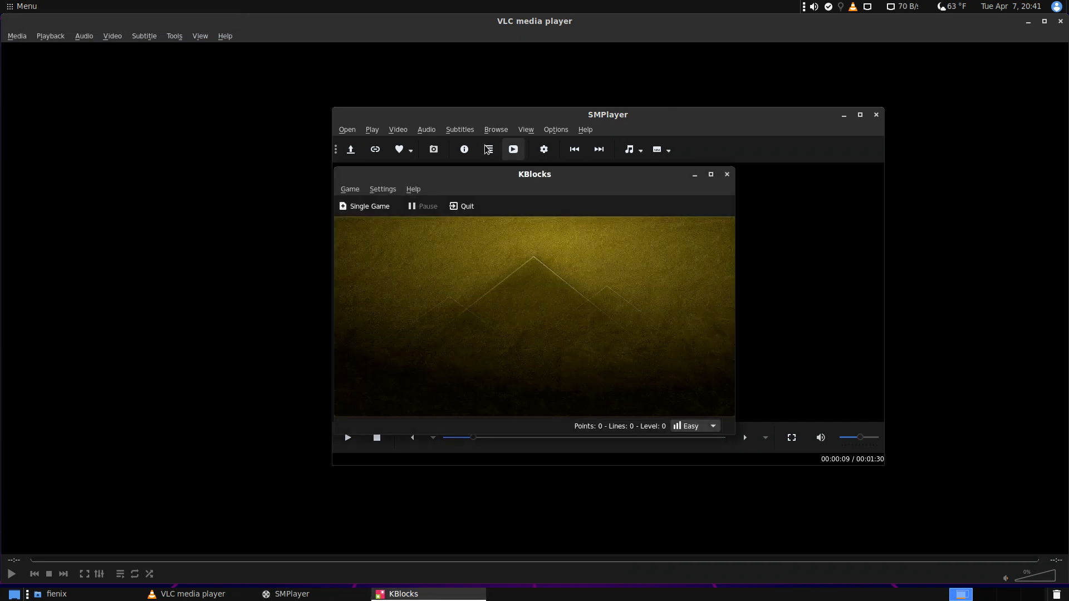
left_click(366, 211)
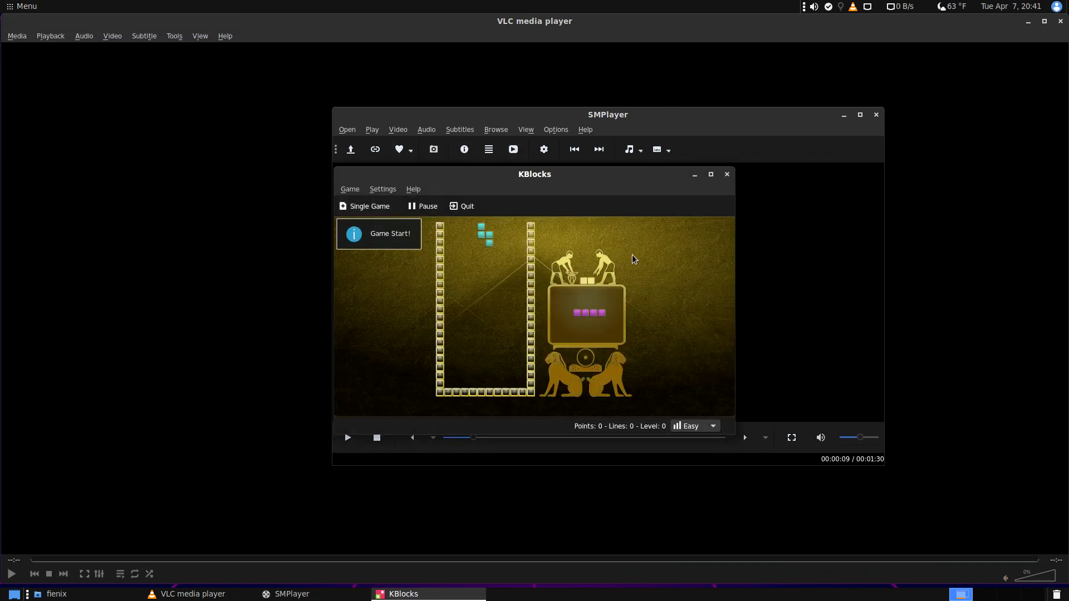
View the About KBlocks information and close it
left_click(412, 190)
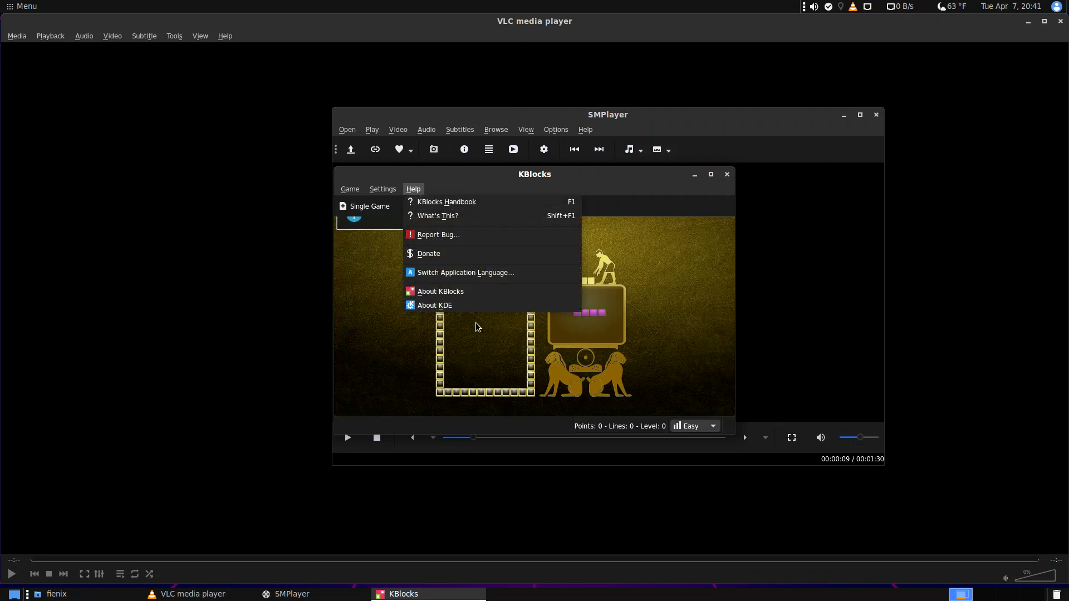
left_click(528, 292)
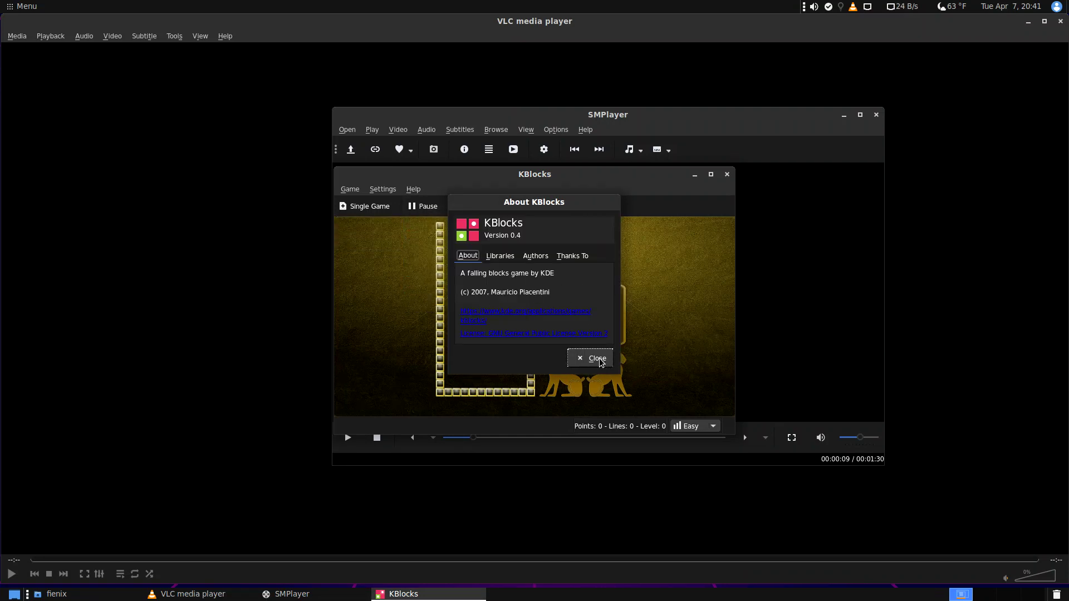
left_click(598, 359)
Close KBlocks, SMPlayer and VLC media player, leaving only the home folder window open
left_click(727, 175)
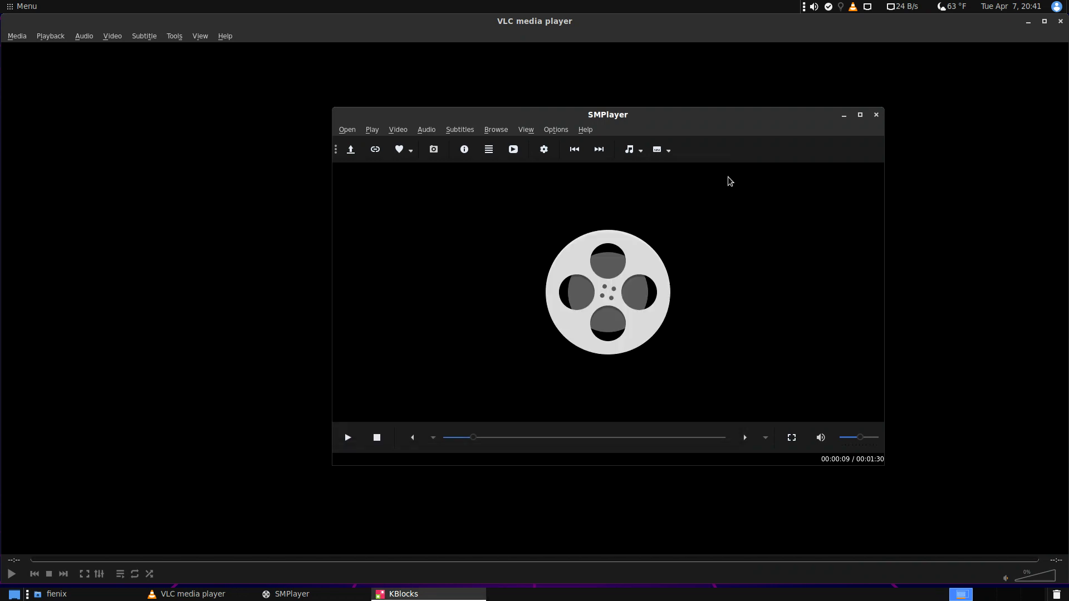
left_click(876, 114)
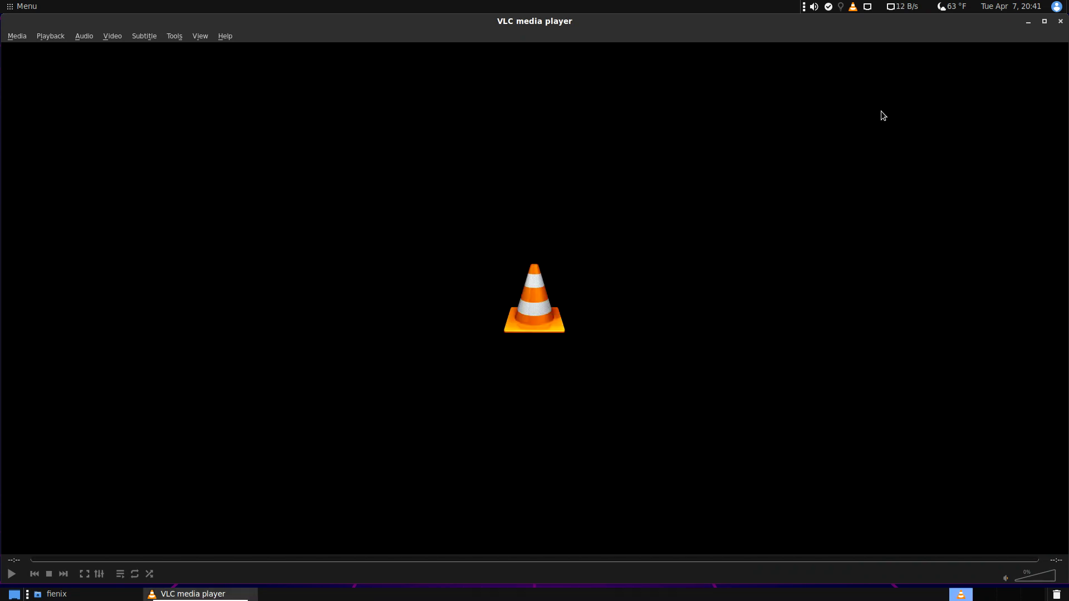
left_click(1060, 23)
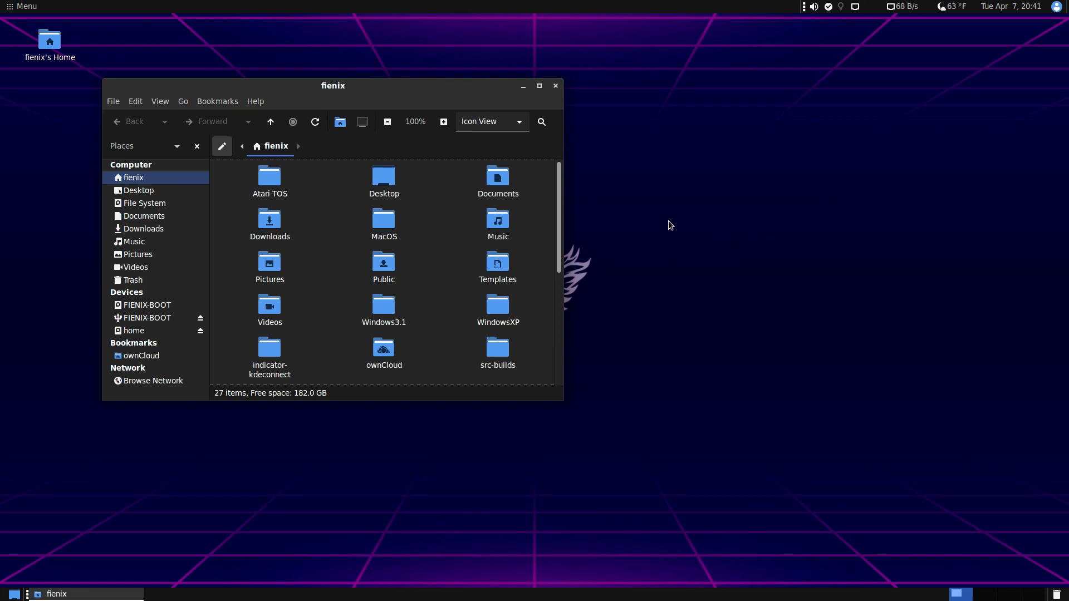
Browse the Education applications and launch the Planets orbital simulator
left_click(31, 5)
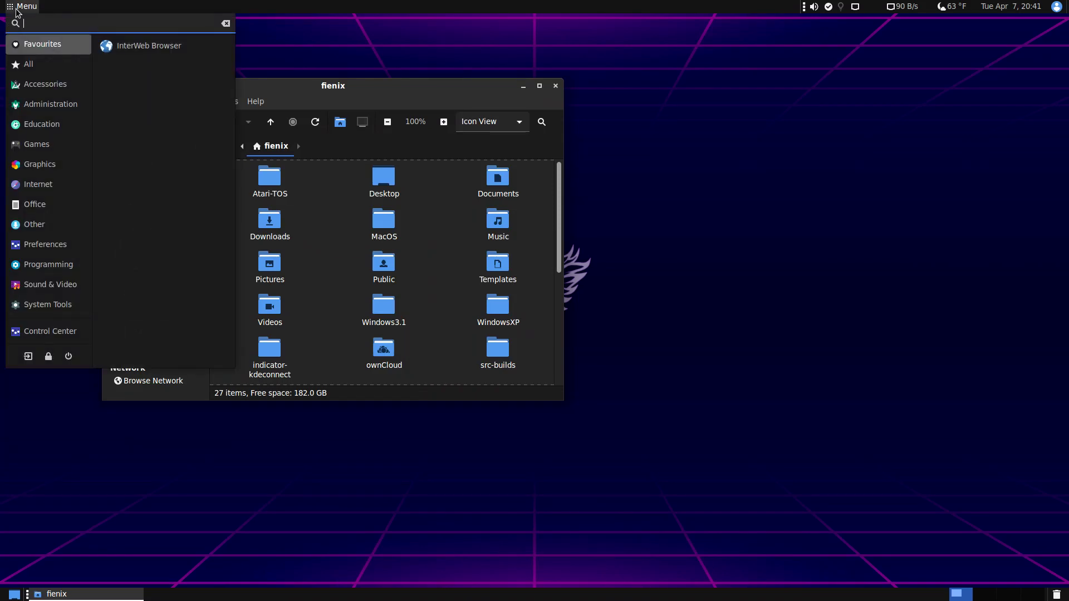
left_click(43, 123)
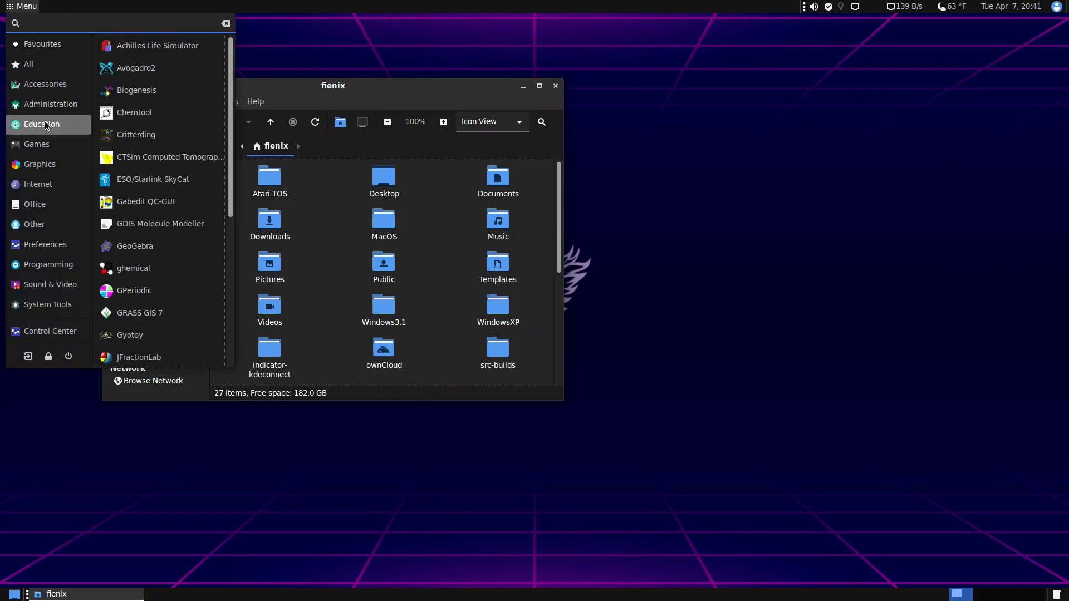
scroll(162, 161, "down", 5)
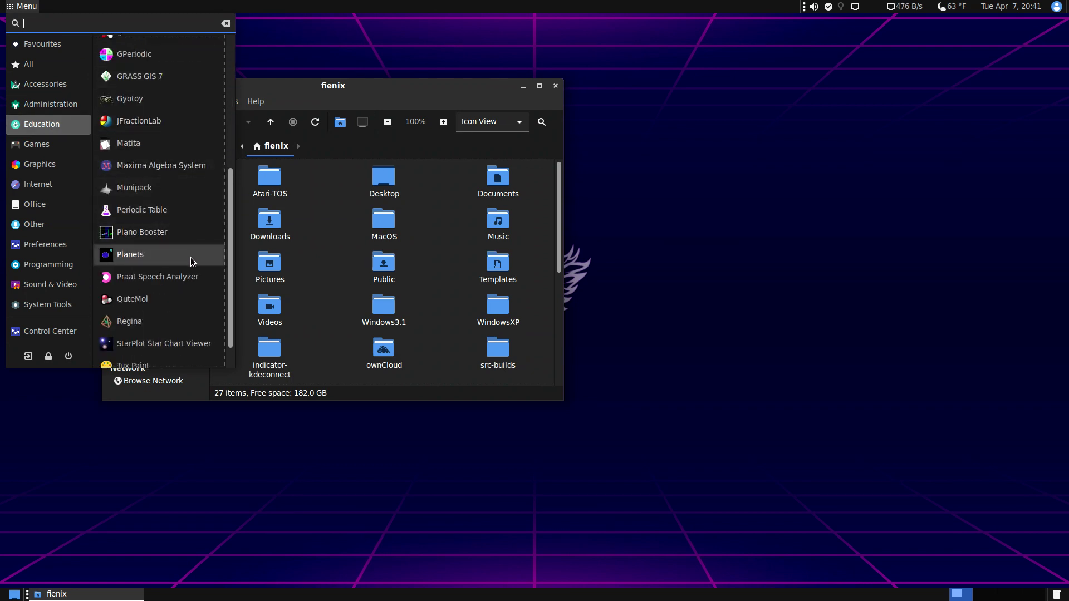
scroll(189, 256, "up", 5)
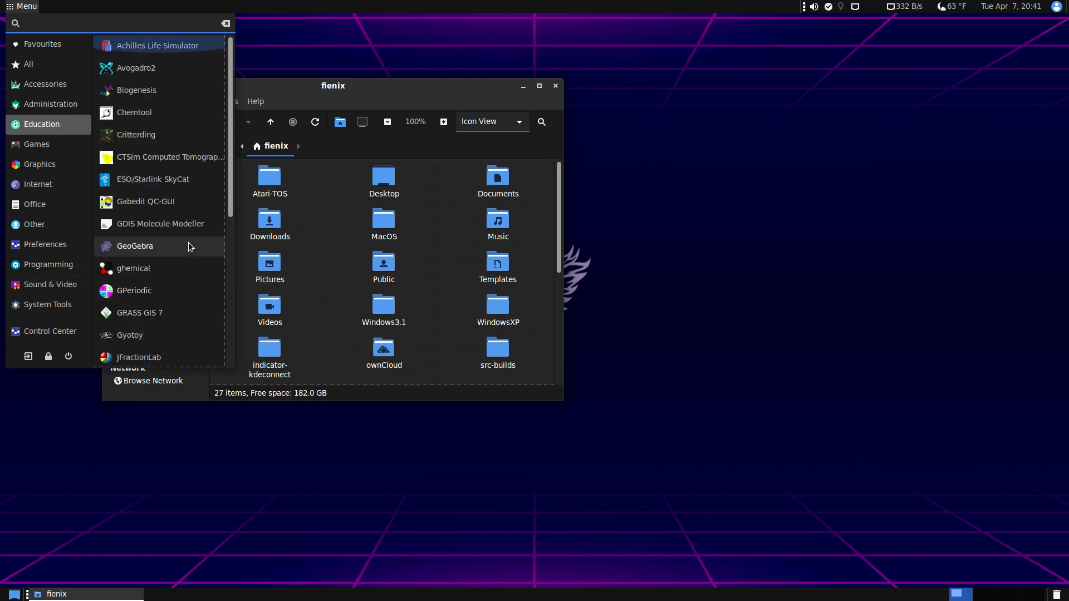
scroll(183, 233, "down", 2)
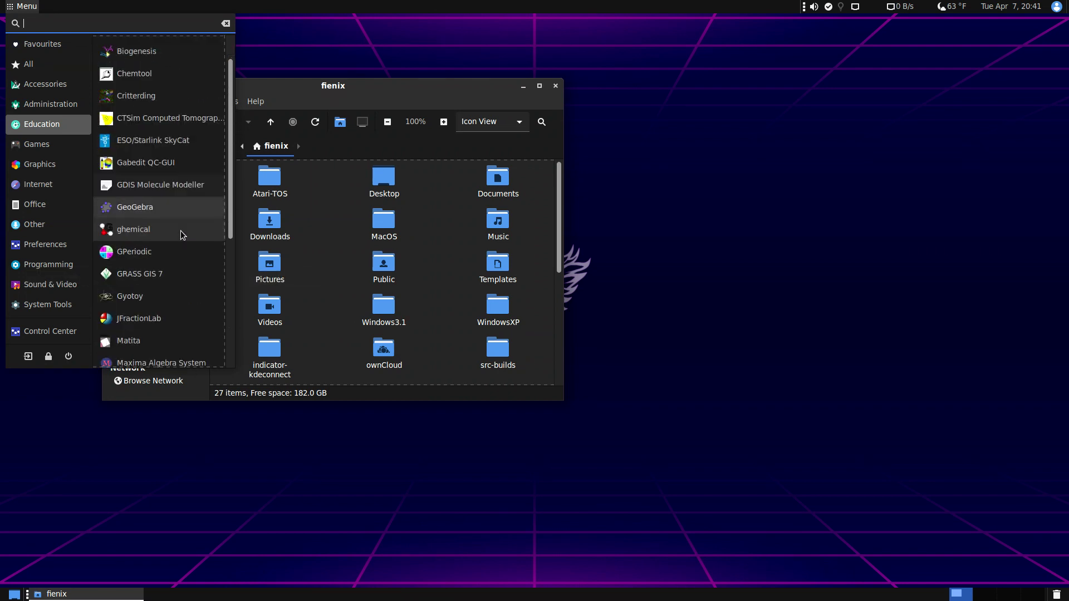
scroll(183, 234, "down", 4)
left_click(149, 219)
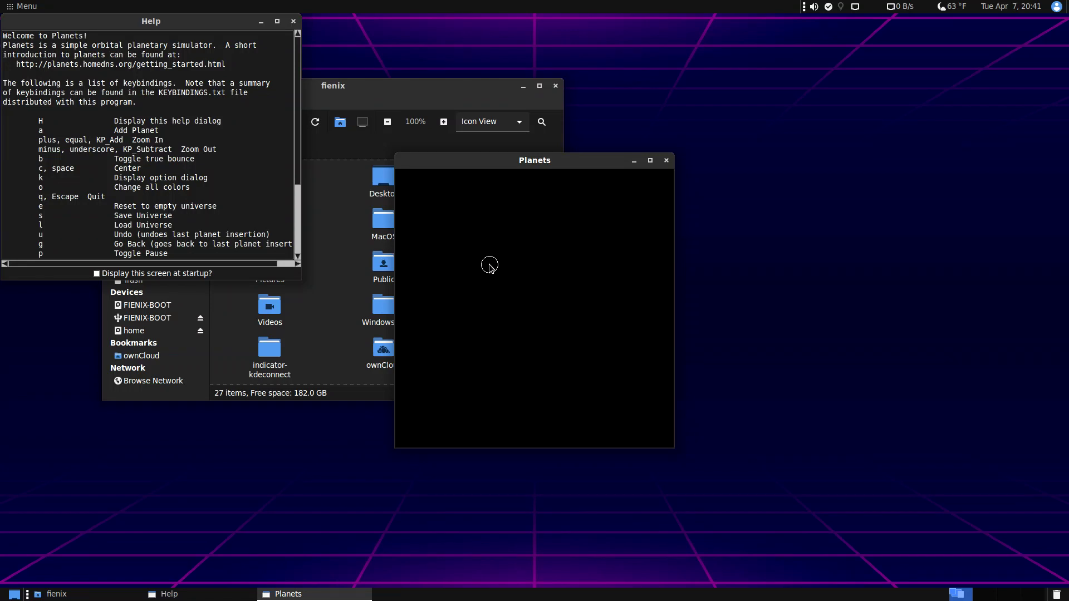
Add four planets one after another at different spots in the empty Planets universe
mouse_move(490, 266)
left_mouse_down()
mouse_move(534, 296)
mouse_move(497, 273)
left_mouse_up()
left_click_drag(549, 326, 550, 330)
key("a")
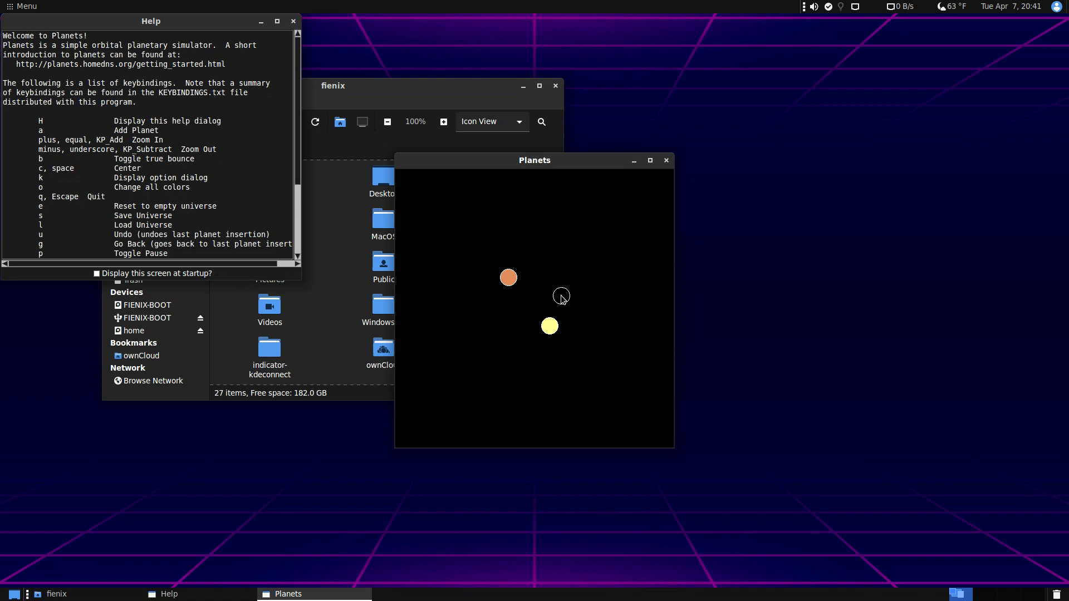
left_click(563, 290)
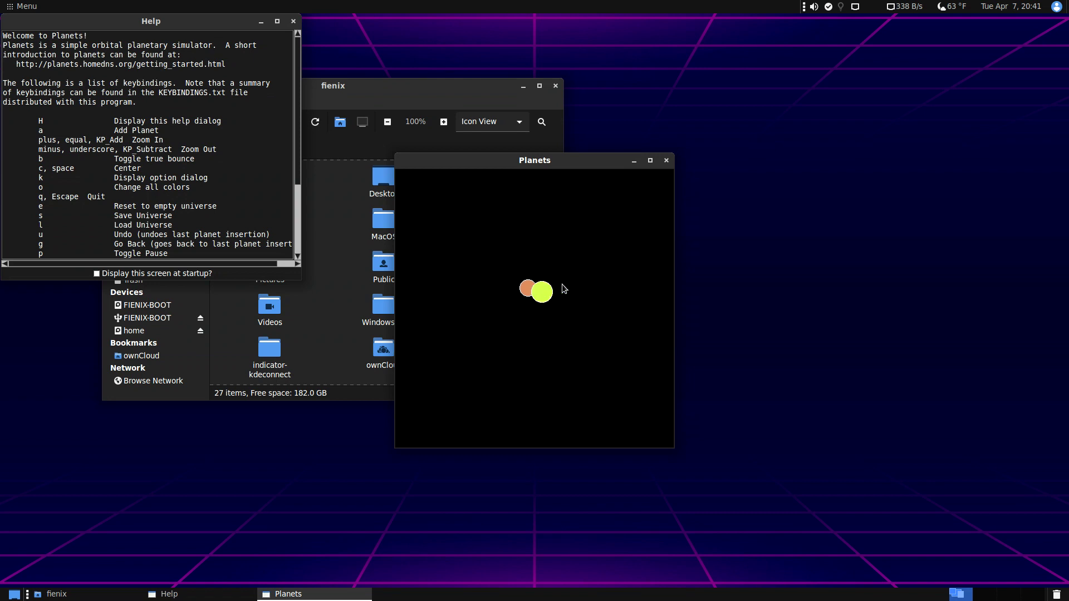
key("a")
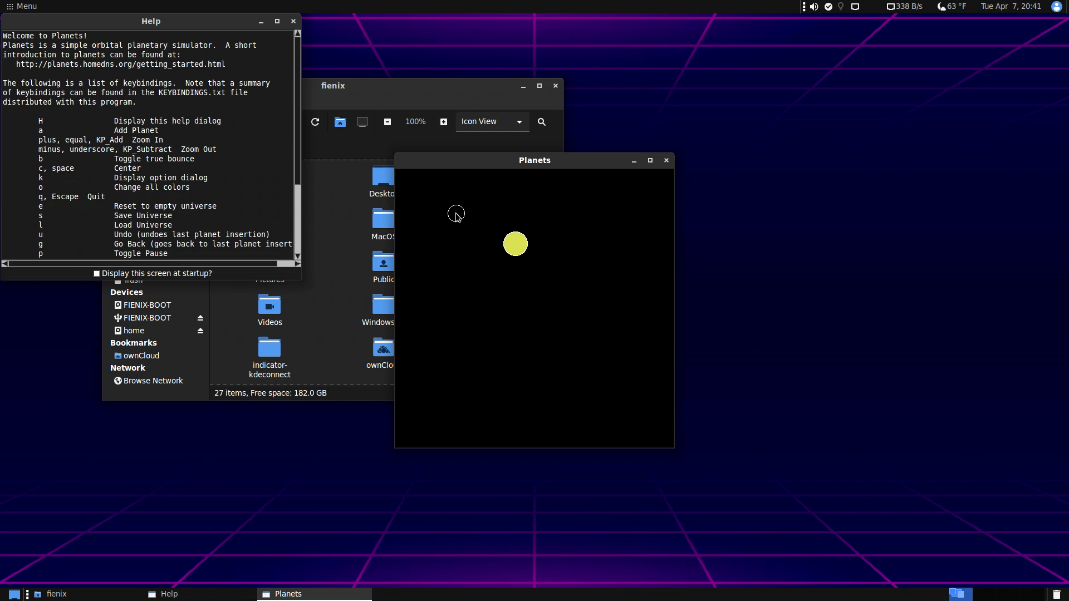
left_click_drag(456, 214, 477, 258)
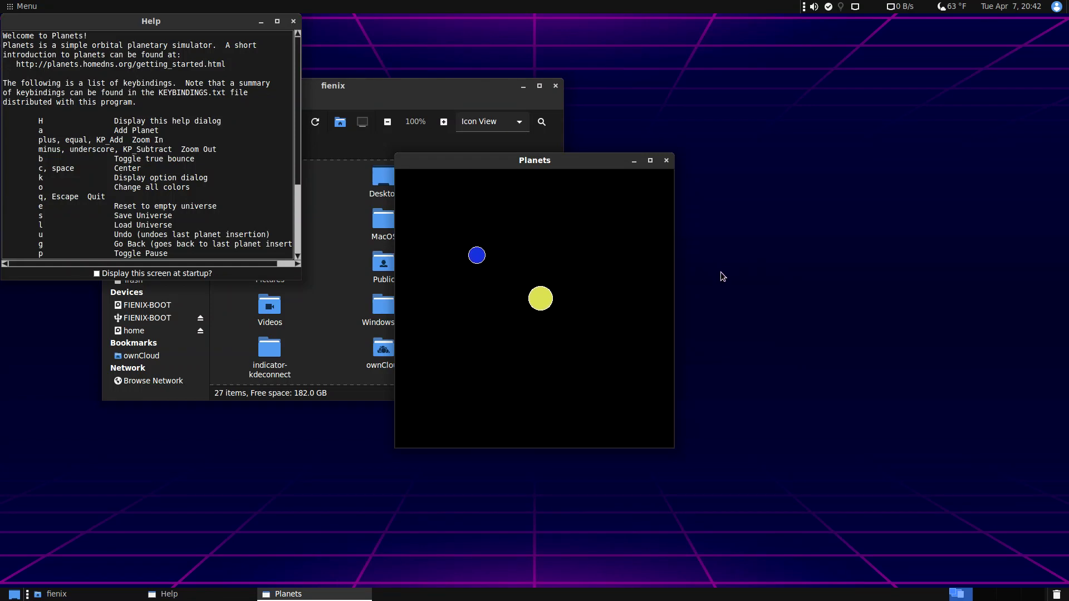
Read through the list of keybindings in the Planets help and close the simulator
scroll(123, 125, "down", 5)
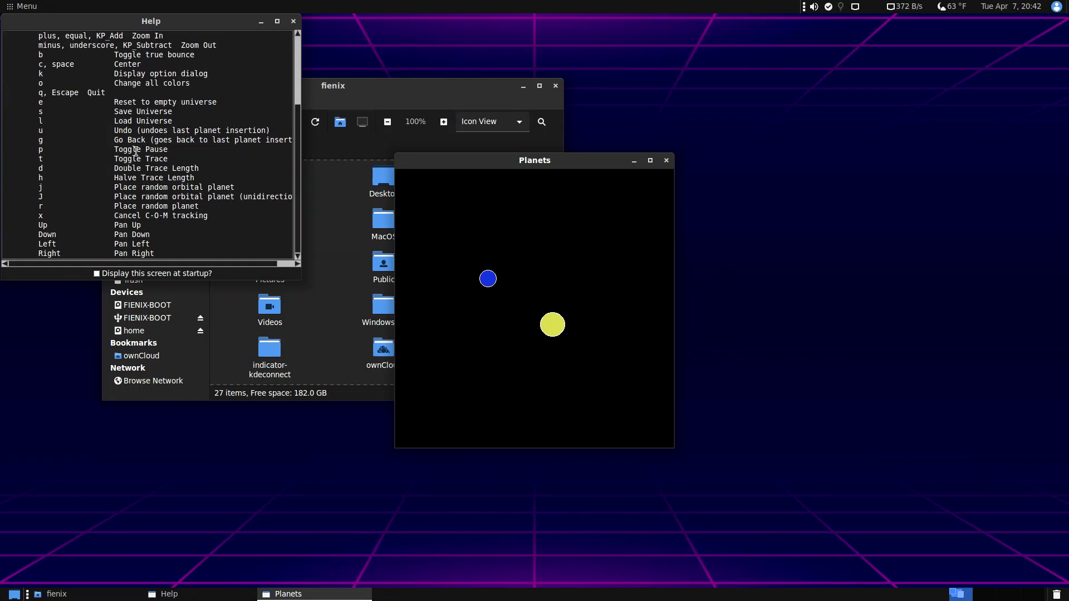
scroll(159, 218, "up", 5)
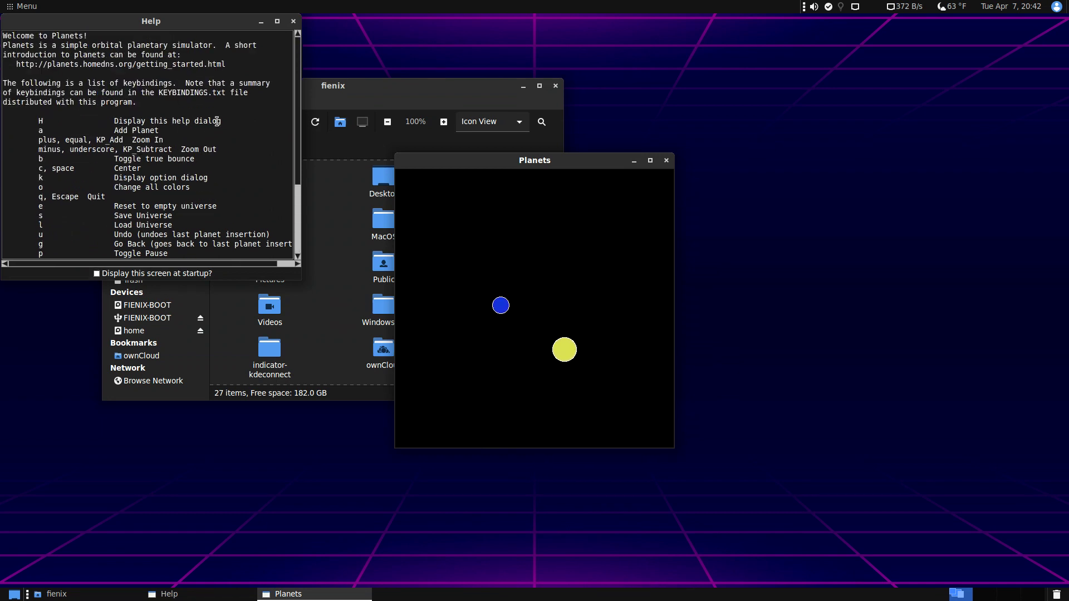
left_click(669, 160)
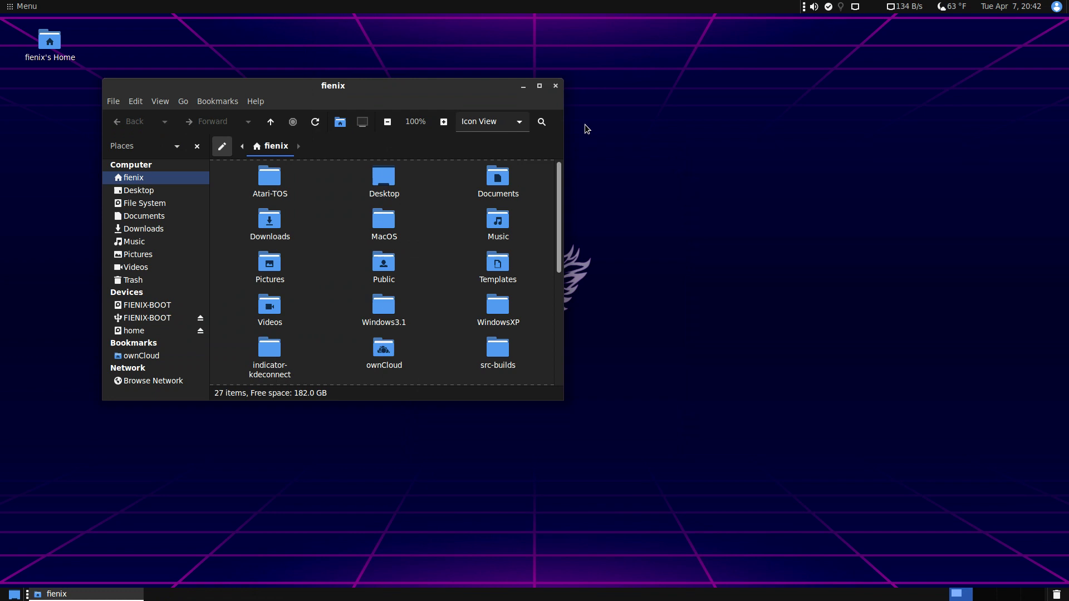
Launch Critterding from the Education applications, watch its simulation and close it
left_click(21, 7)
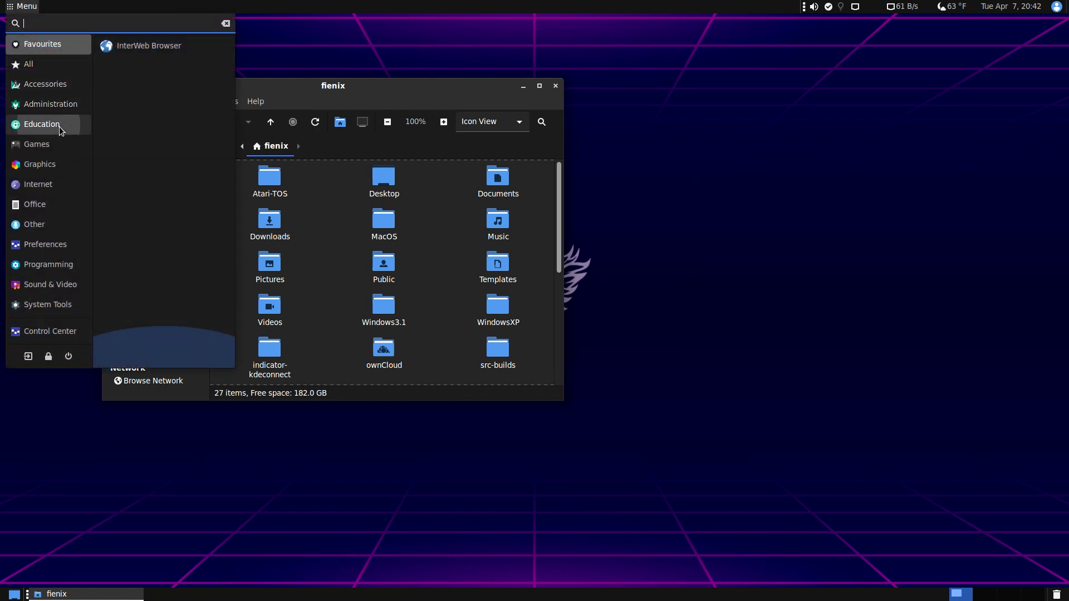
left_click(33, 125)
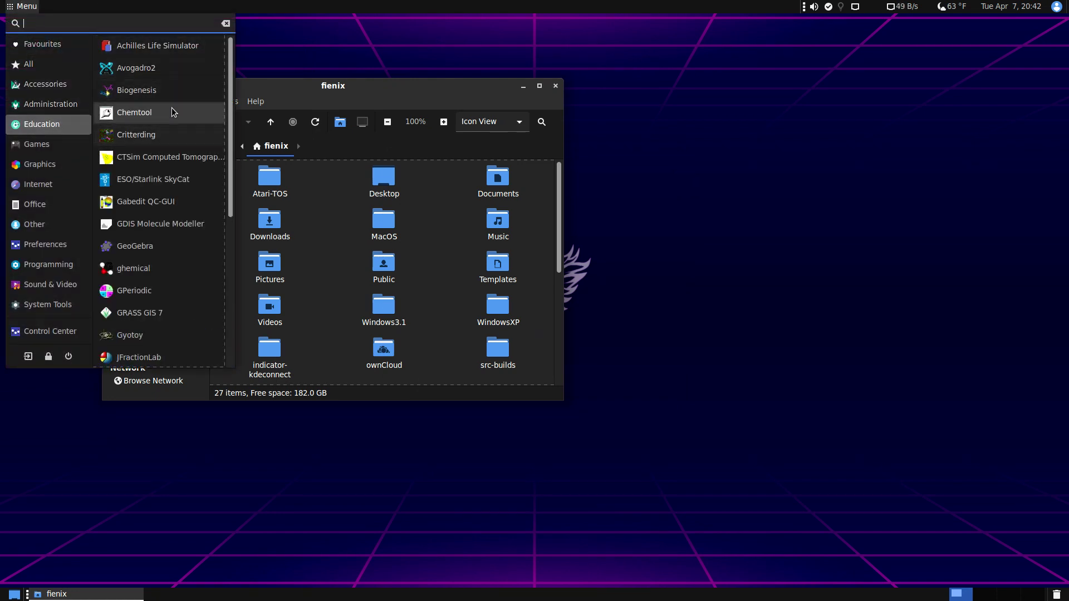
left_click(167, 129)
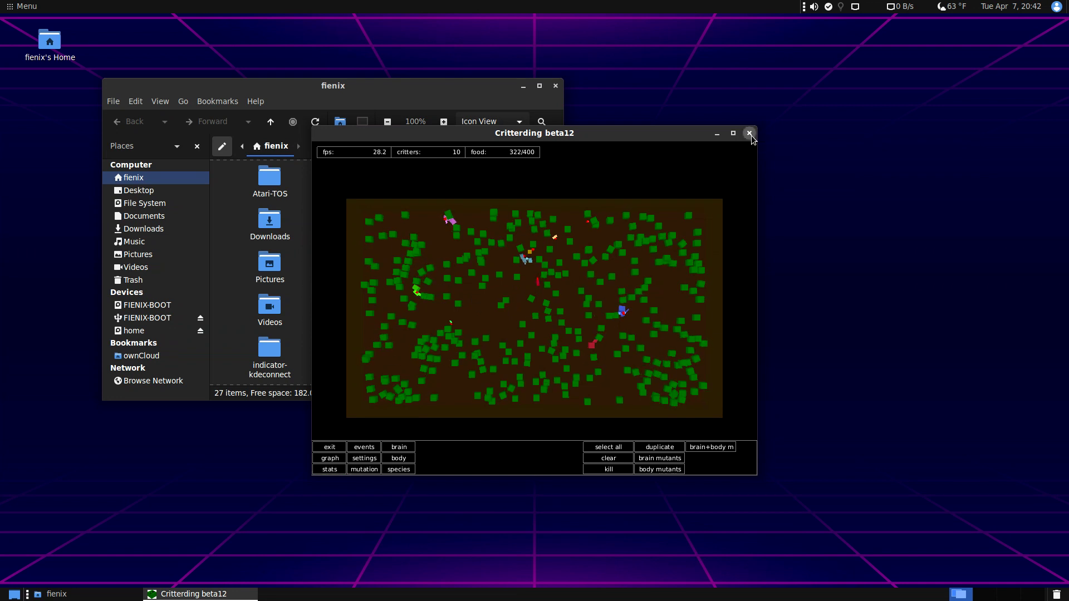
left_click(749, 134)
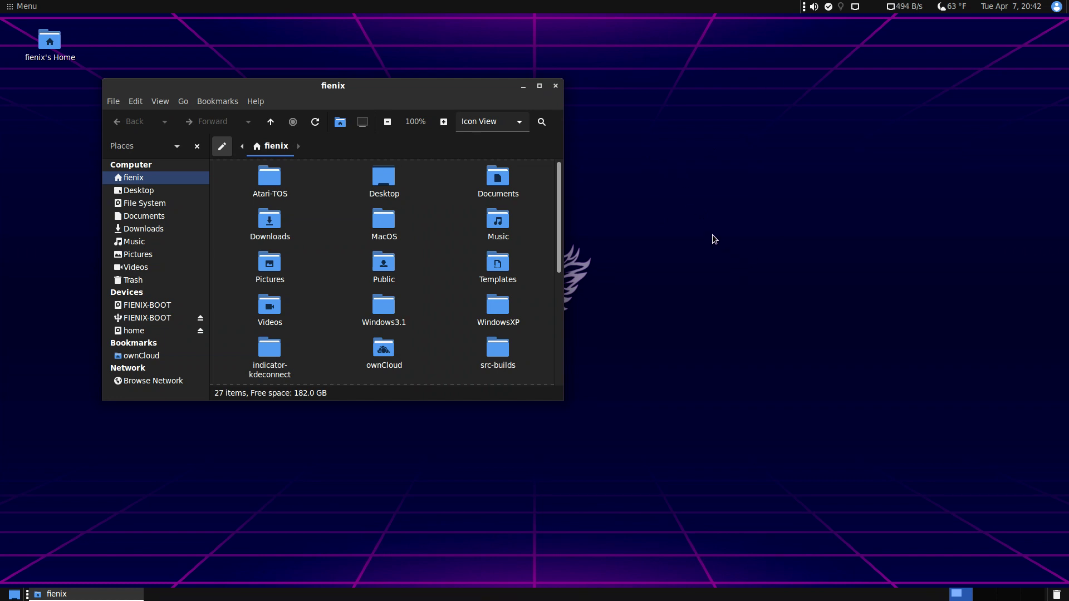
Look through the list of installed Games applications as far as the entries starting with F
left_click(17, 8)
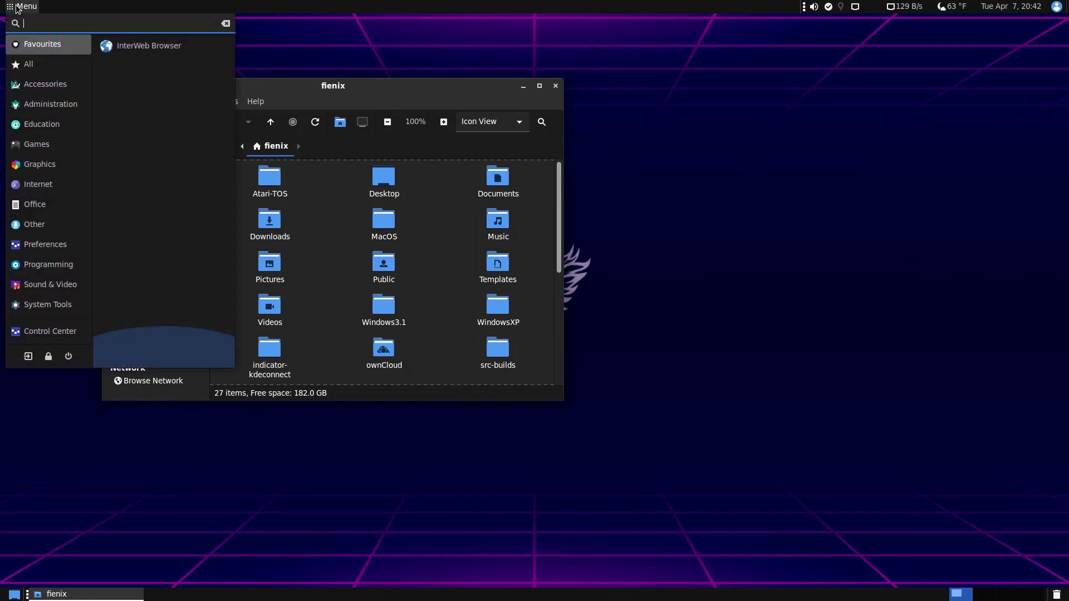
left_click(53, 145)
scroll(150, 169, "down", 5)
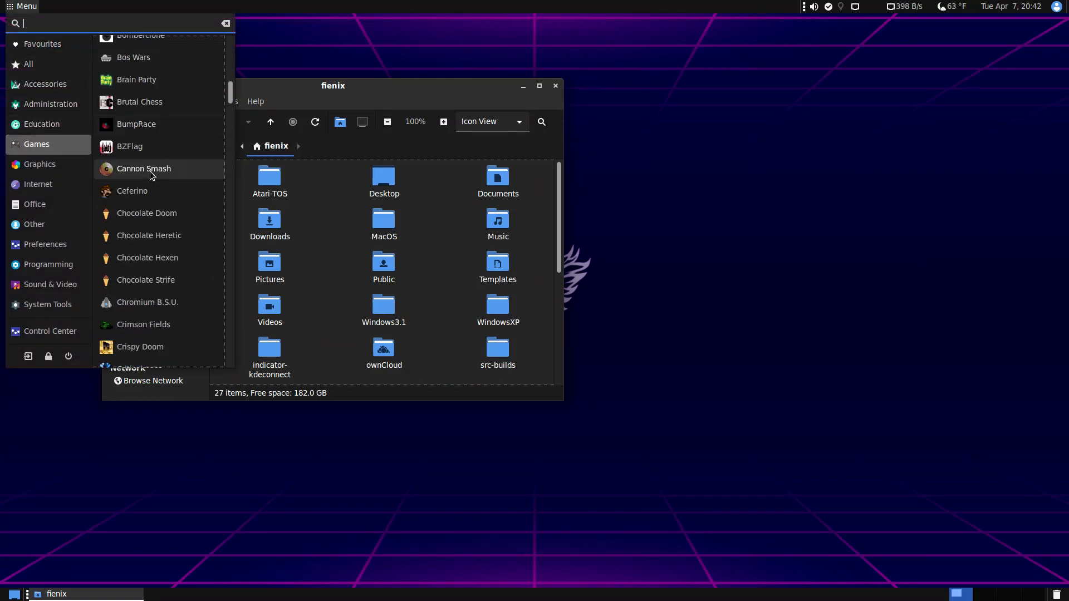
scroll(150, 173, "down", 5)
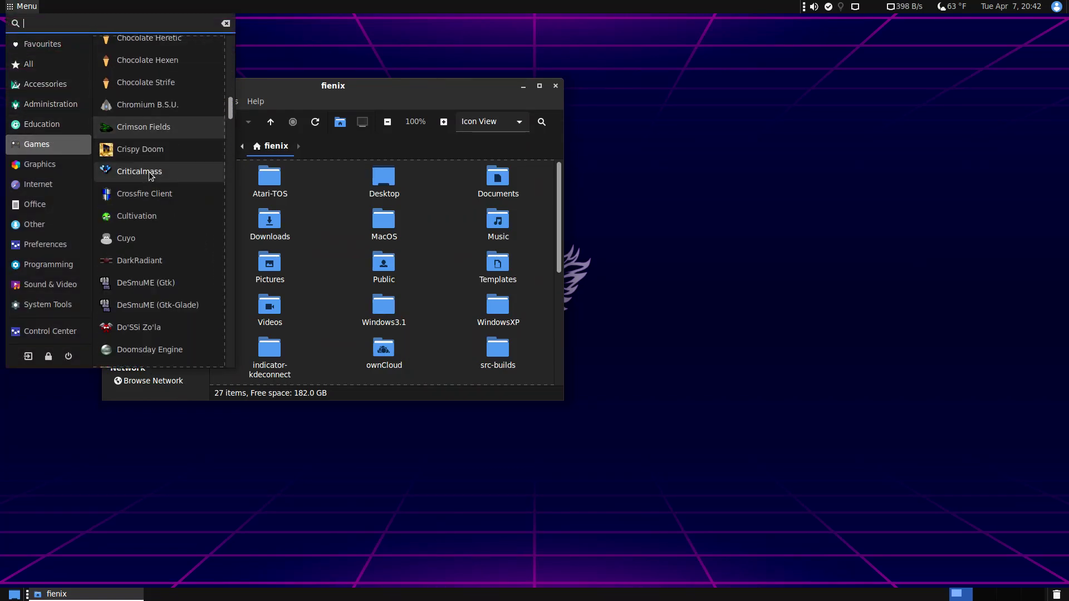
scroll(148, 172, "down", 2)
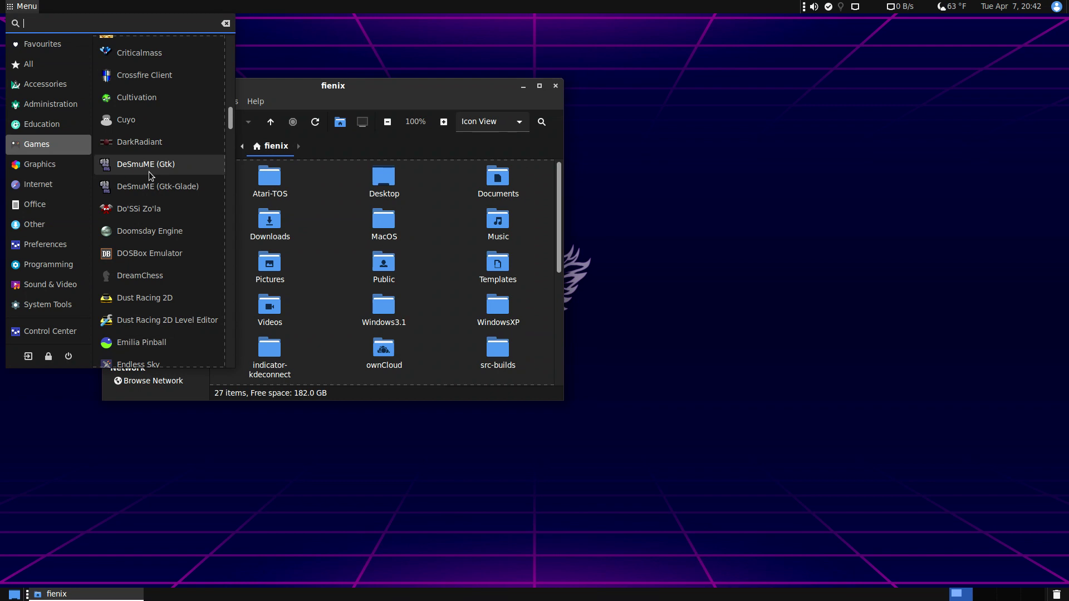
scroll(152, 173, "down", 3)
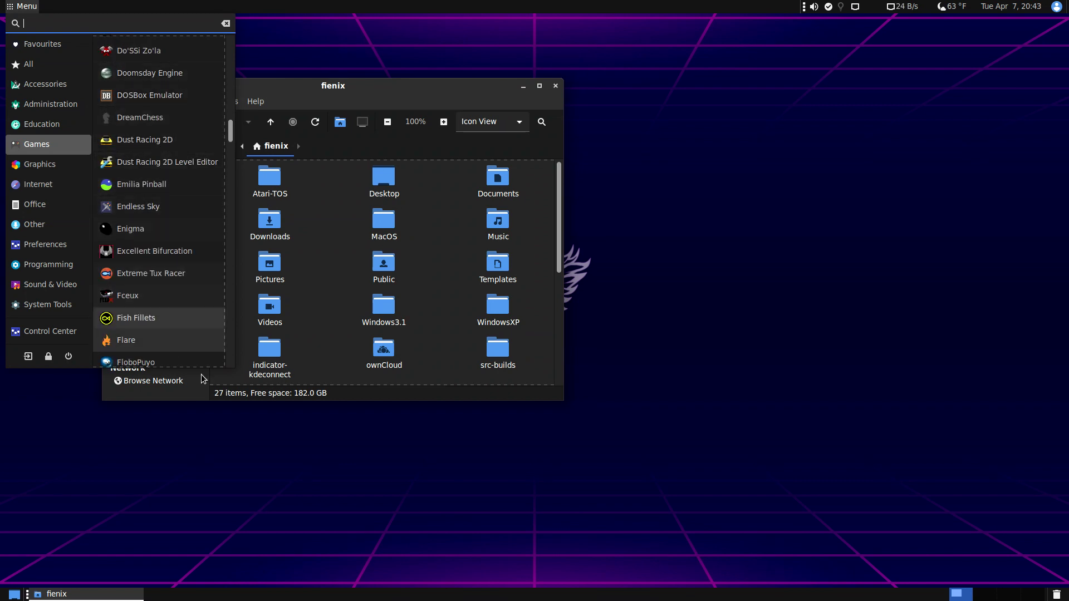
Browse the Graphics applications, open the Akira design tool for a look and close it
left_click(67, 168)
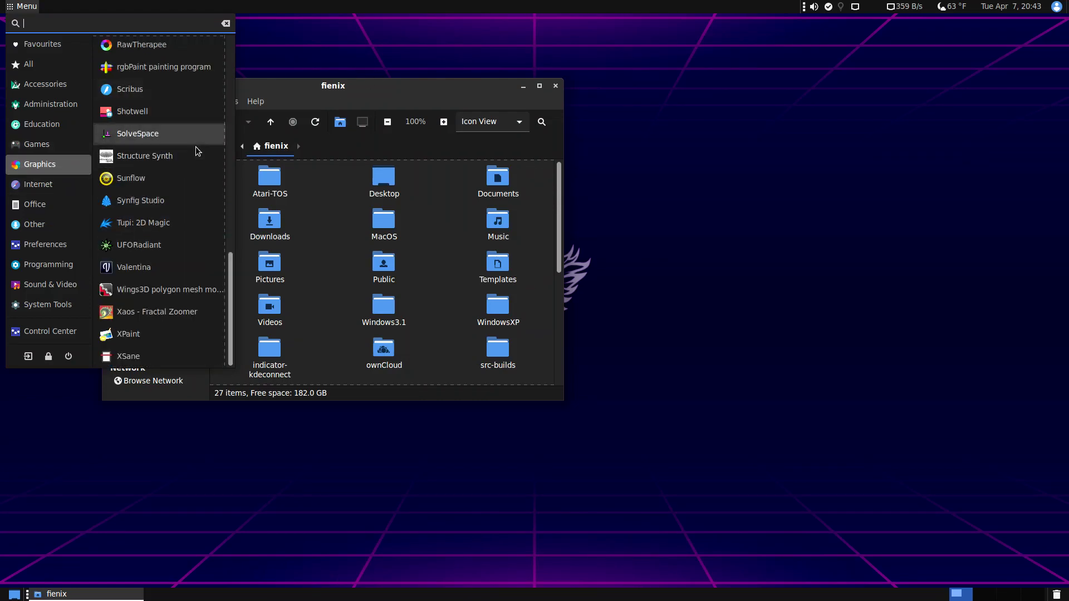
scroll(195, 146, "up", 12)
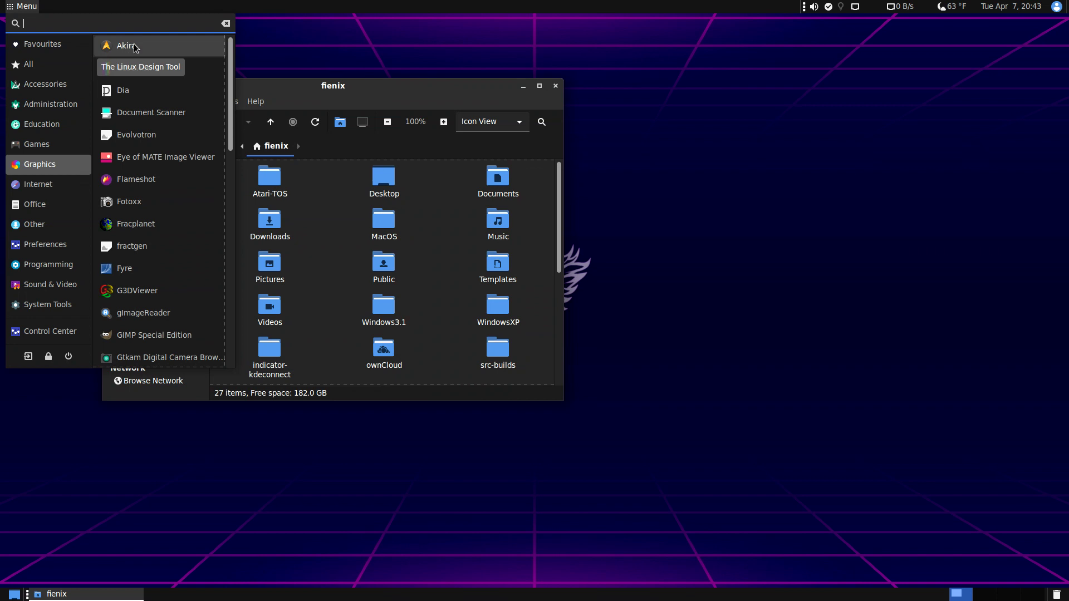
left_click(135, 47)
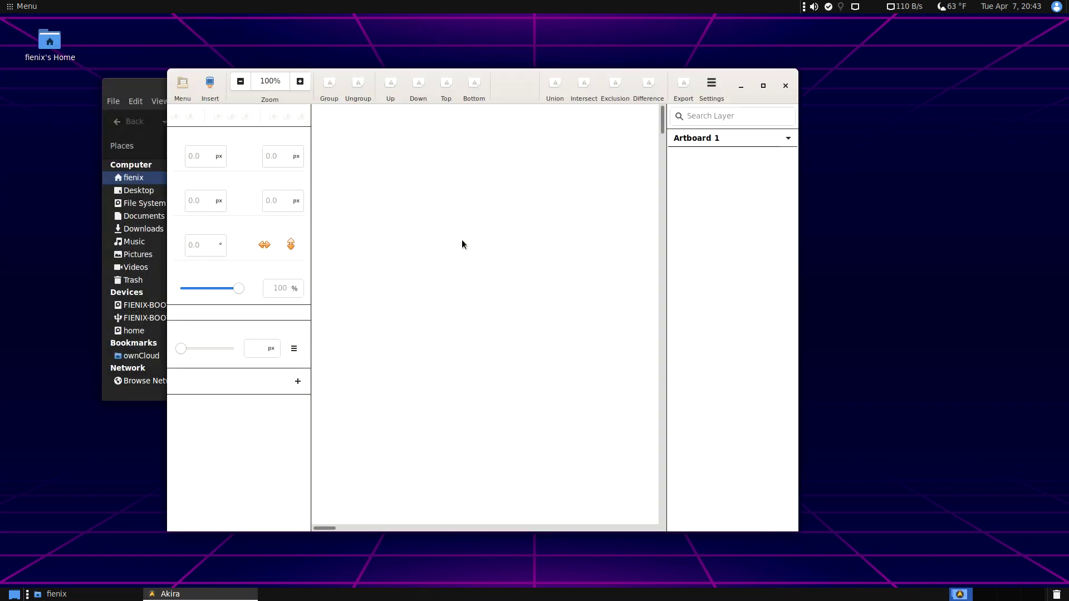
left_click(786, 86)
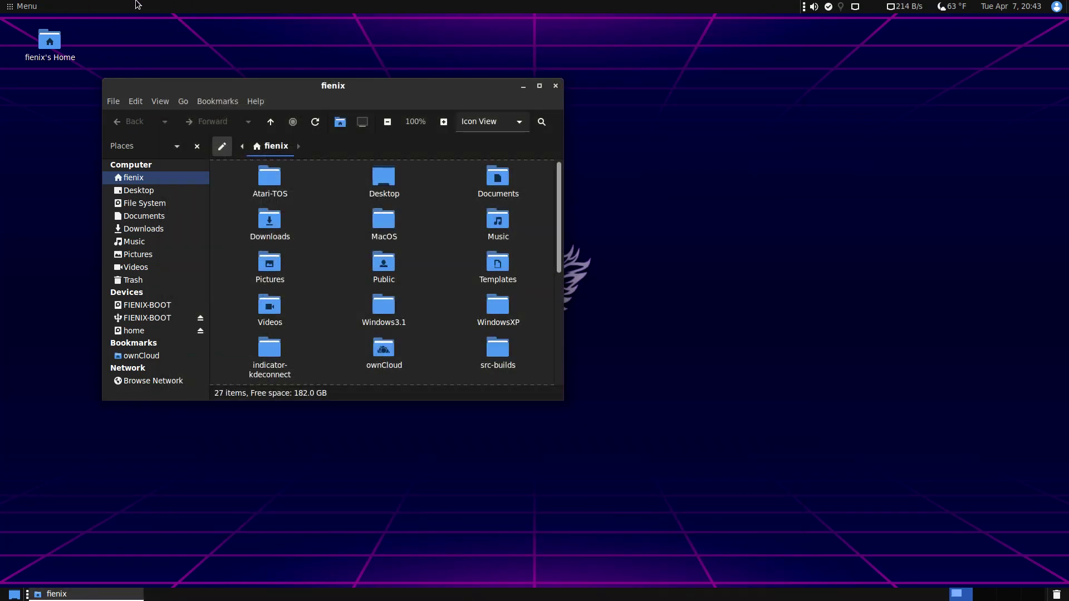
Search the applications for "scri" and launch Scribus
key("super")
type("scri")
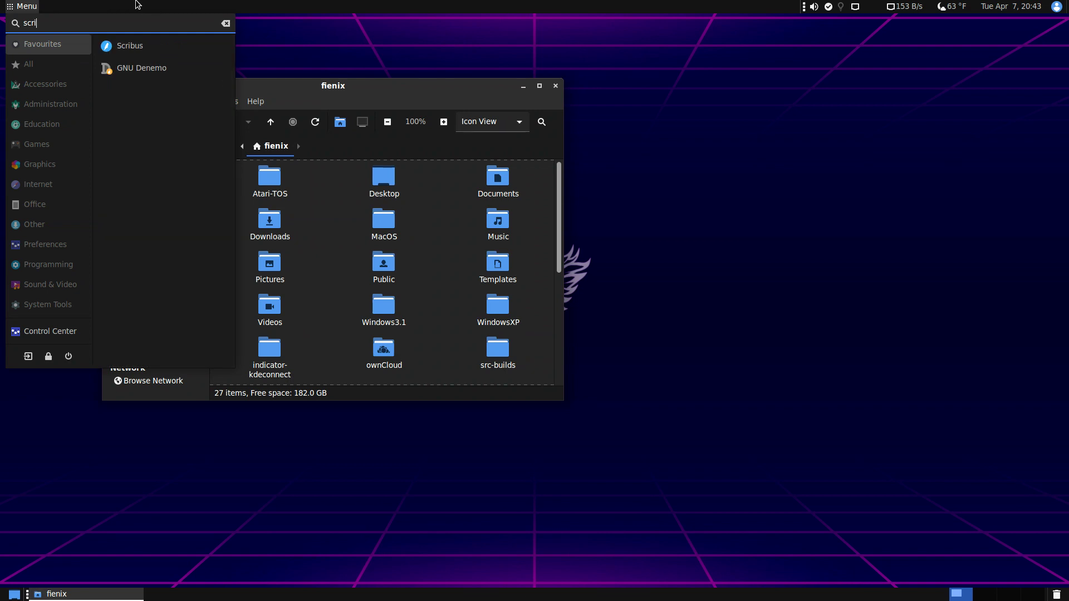
key("Down")
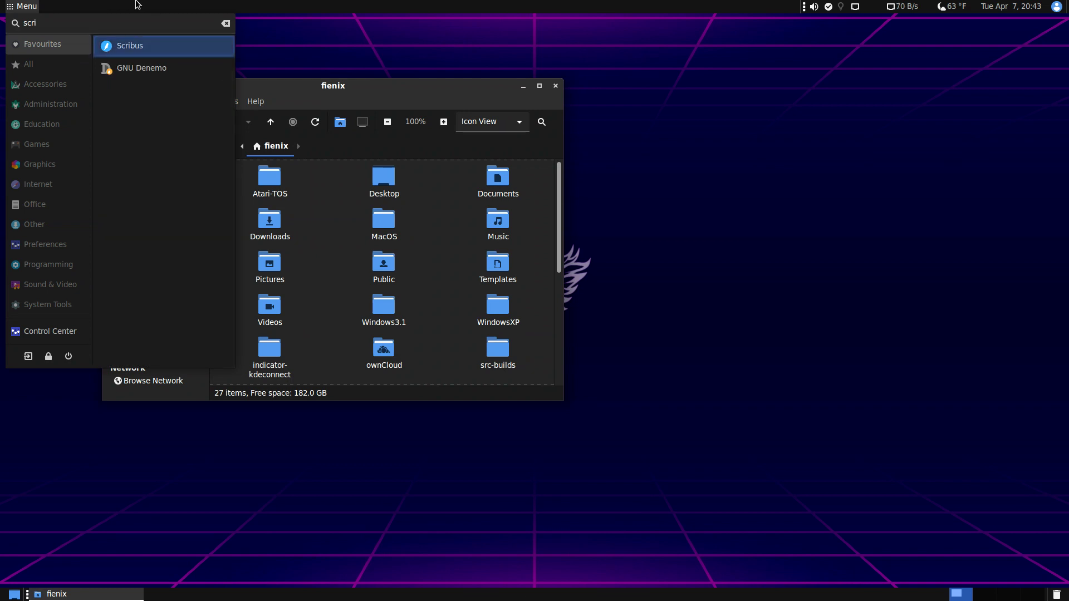
key("Return")
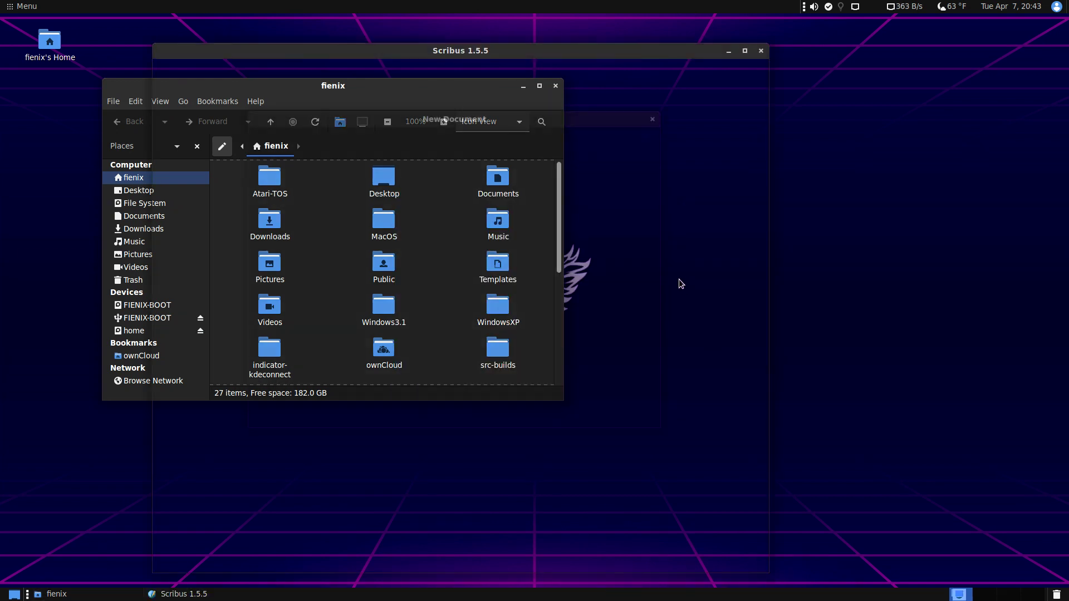
Create a new Scribus document with the default settings and close Scribus
left_click(573, 413)
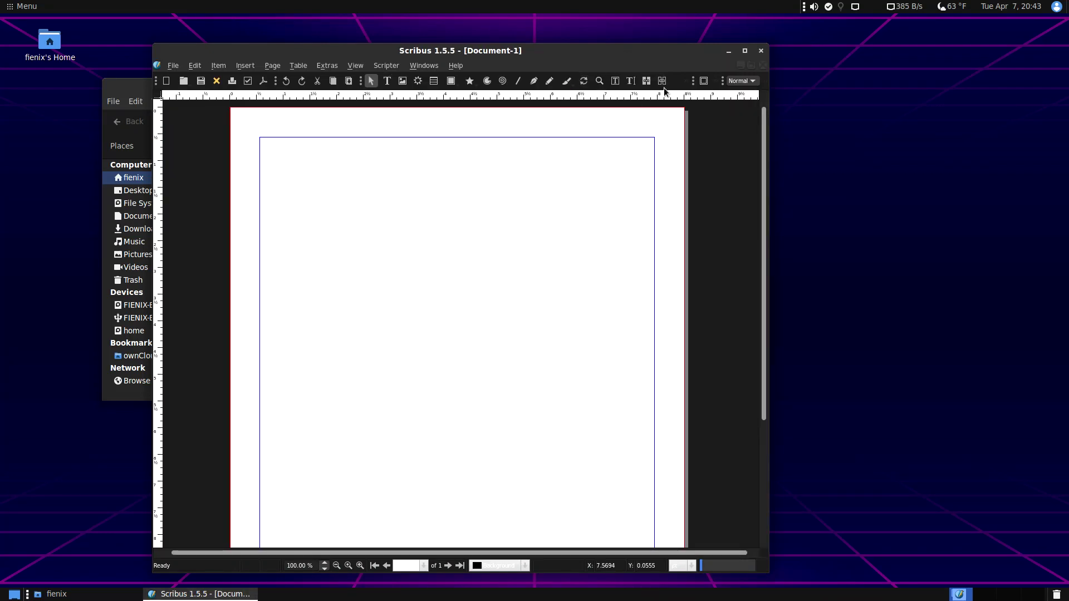
left_click(763, 51)
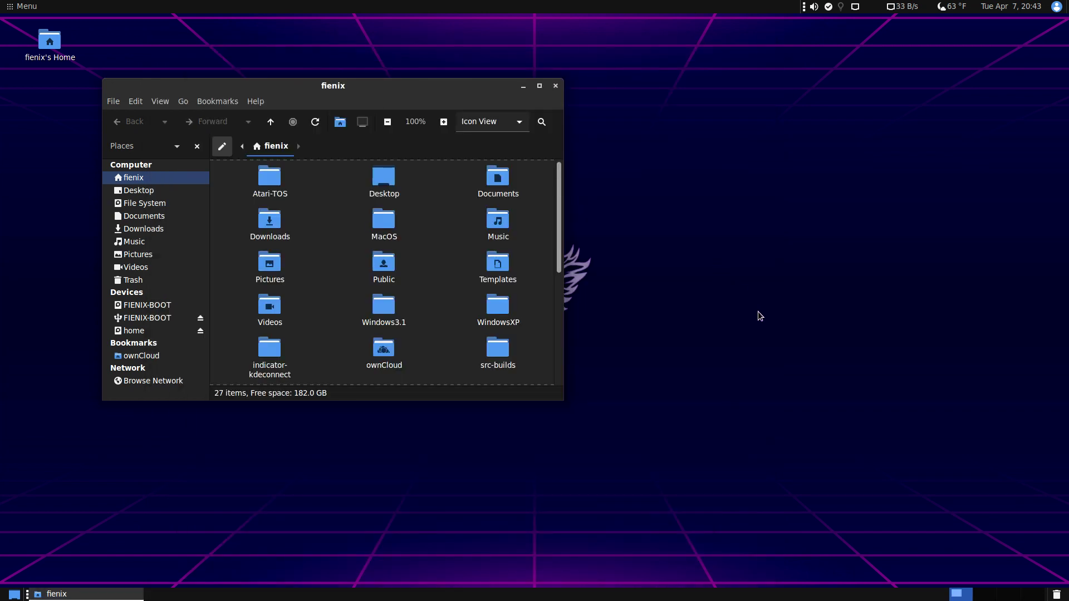
Search the applications for "inksc", open Inkscape to view its empty document and close it
key("super")
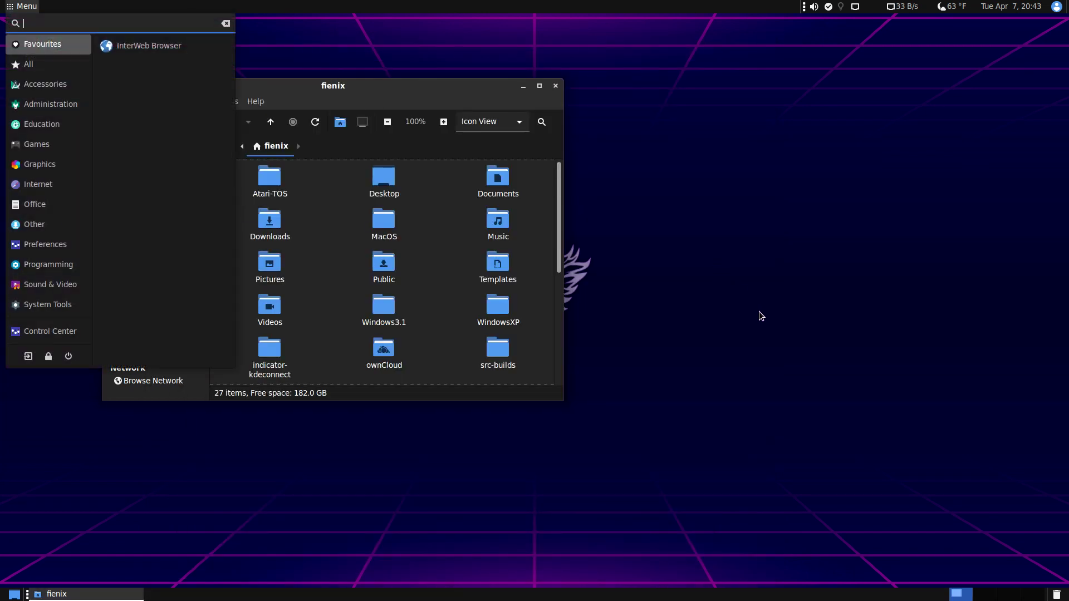
type("inksc")
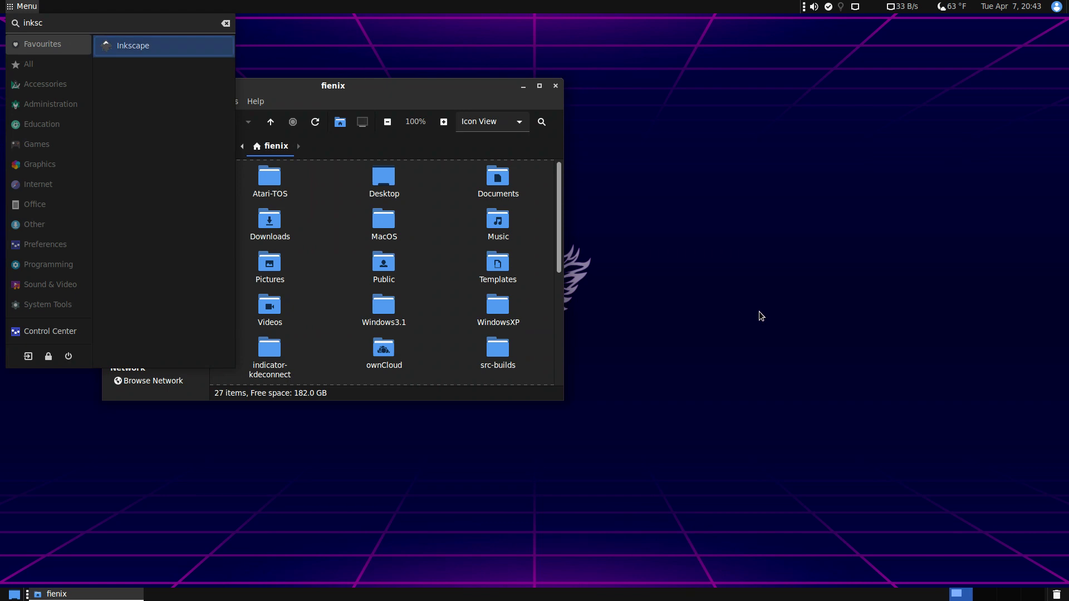
key("Return")
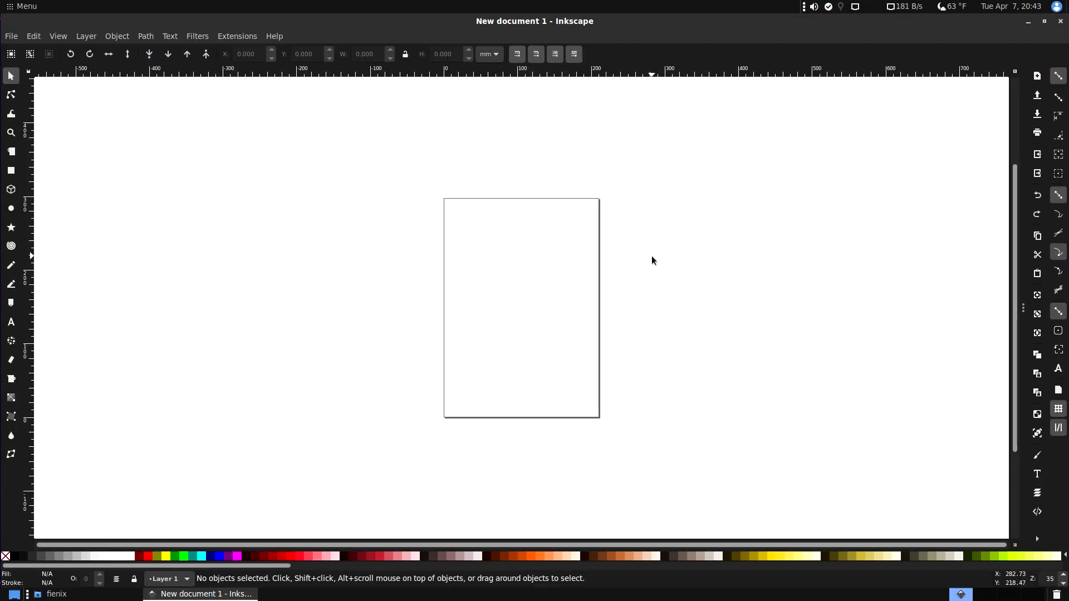
left_click(1061, 25)
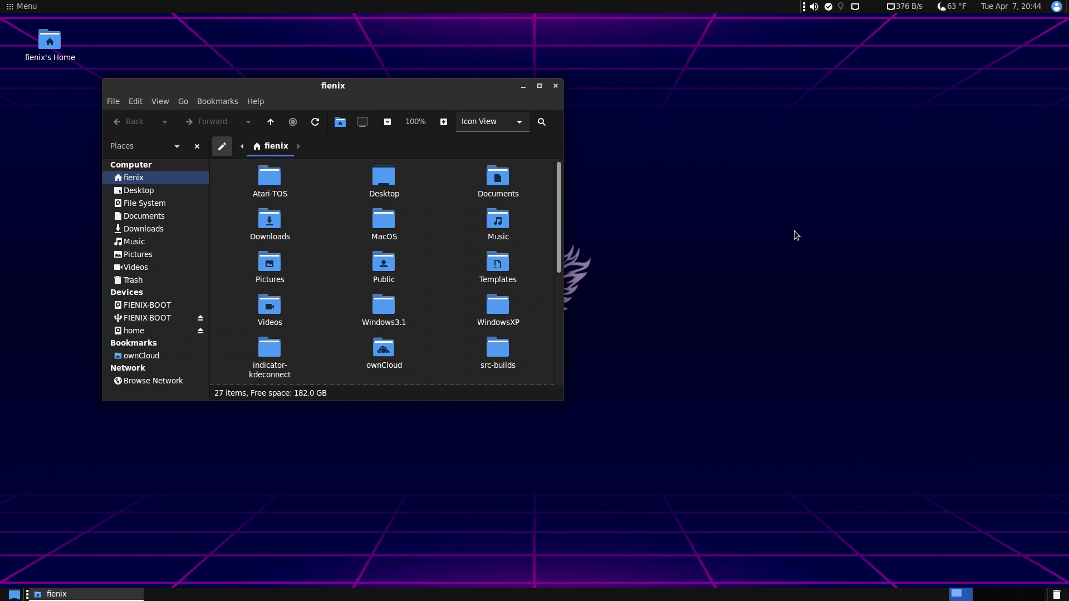
Search the applications for "rawt" to look up RawTherapee and clear the search
key("super")
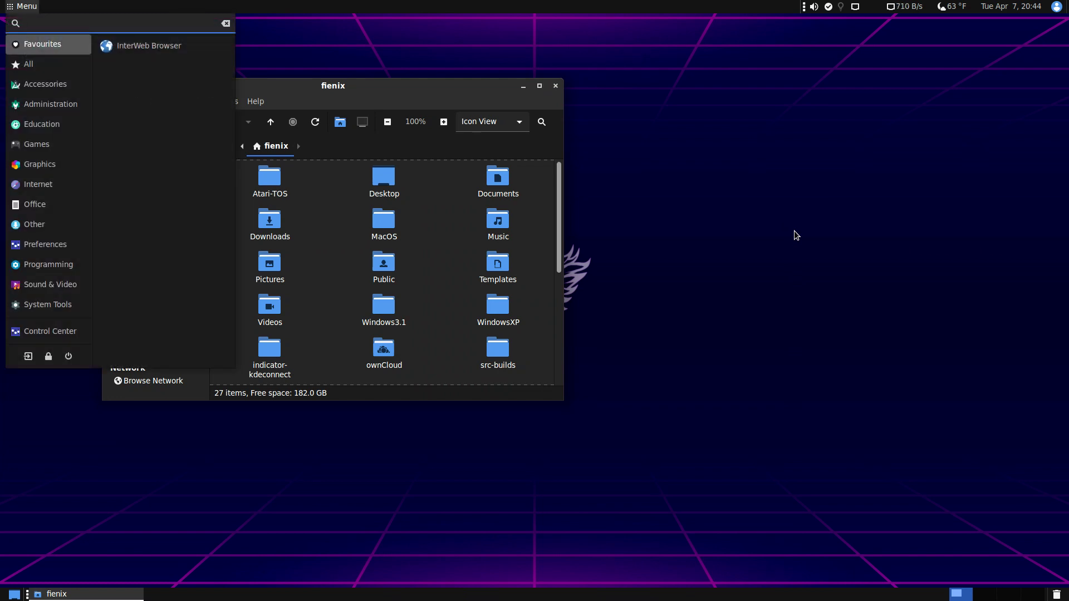
type("rawt")
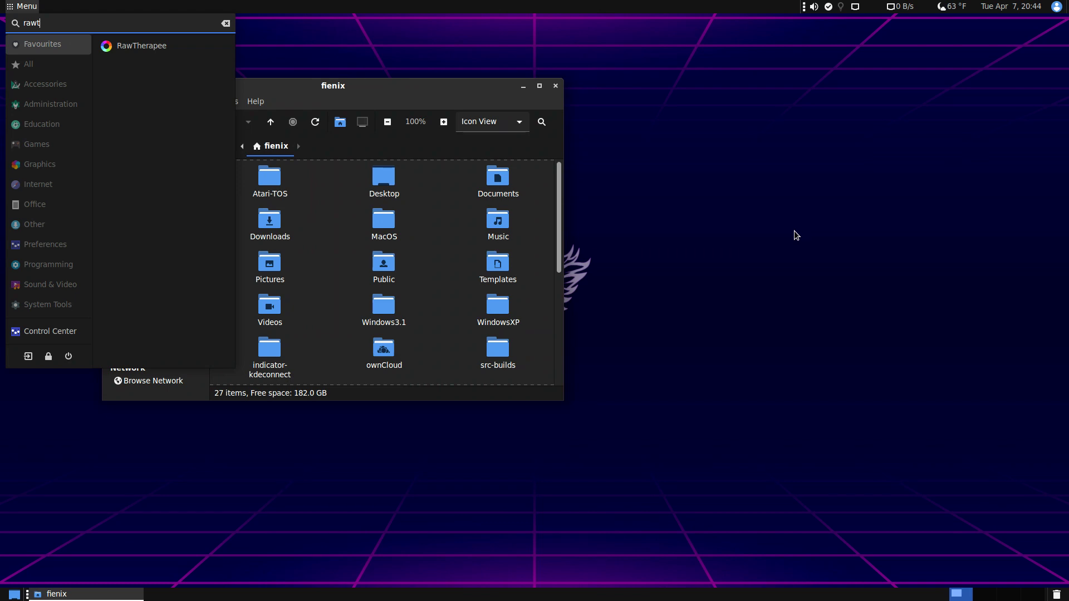
key("BackSpace")
key("BackSpace")
key("BackSpace")
key("BackSpace")
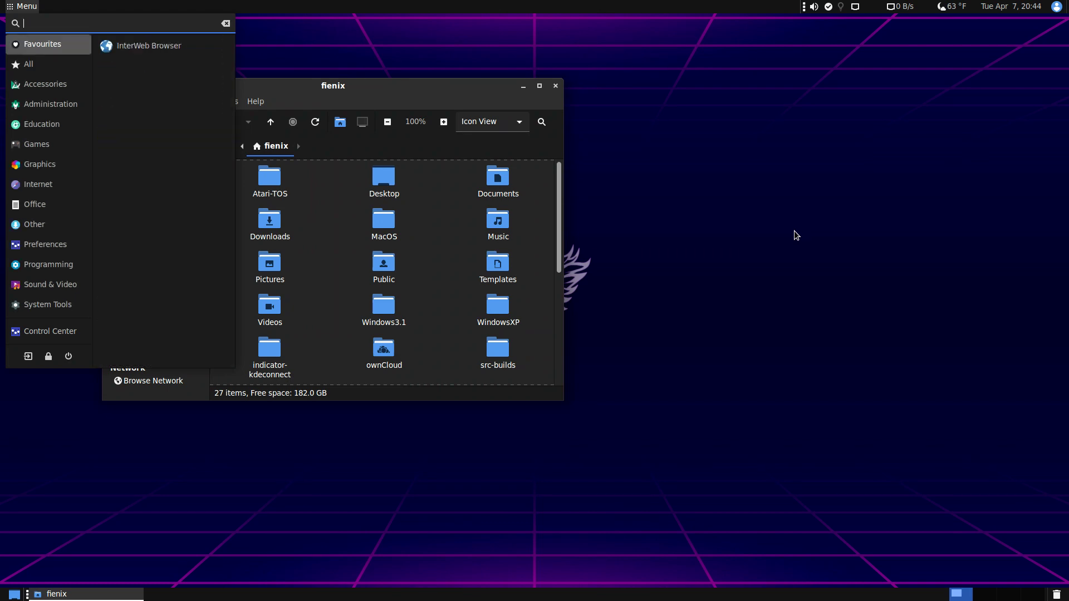
Search the applications for "gimp" and launch GIMP Special Edition
type("gimp")
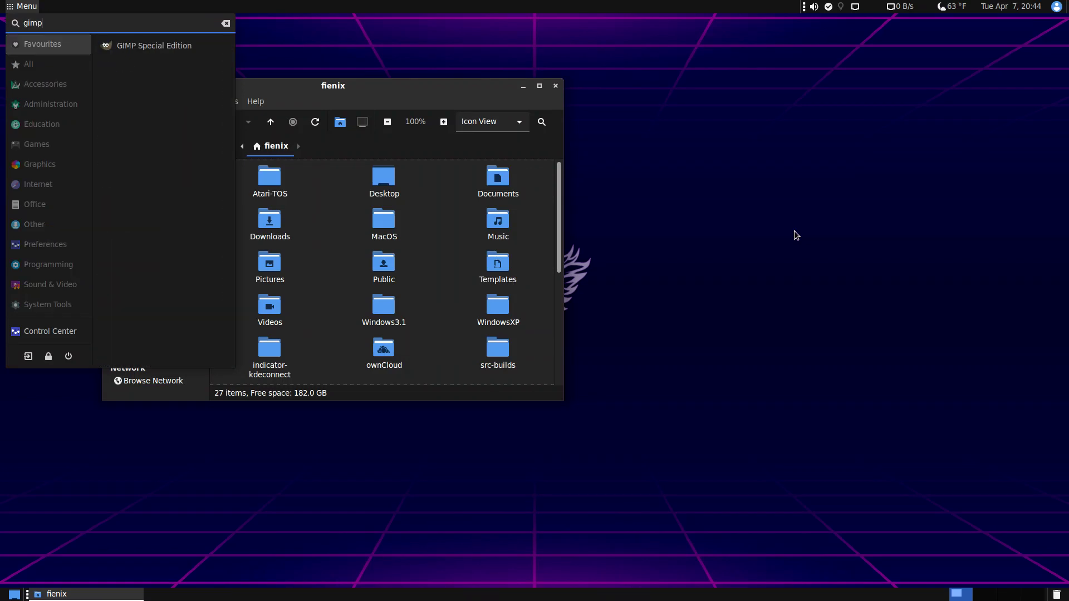
key("Down")
key("Return")
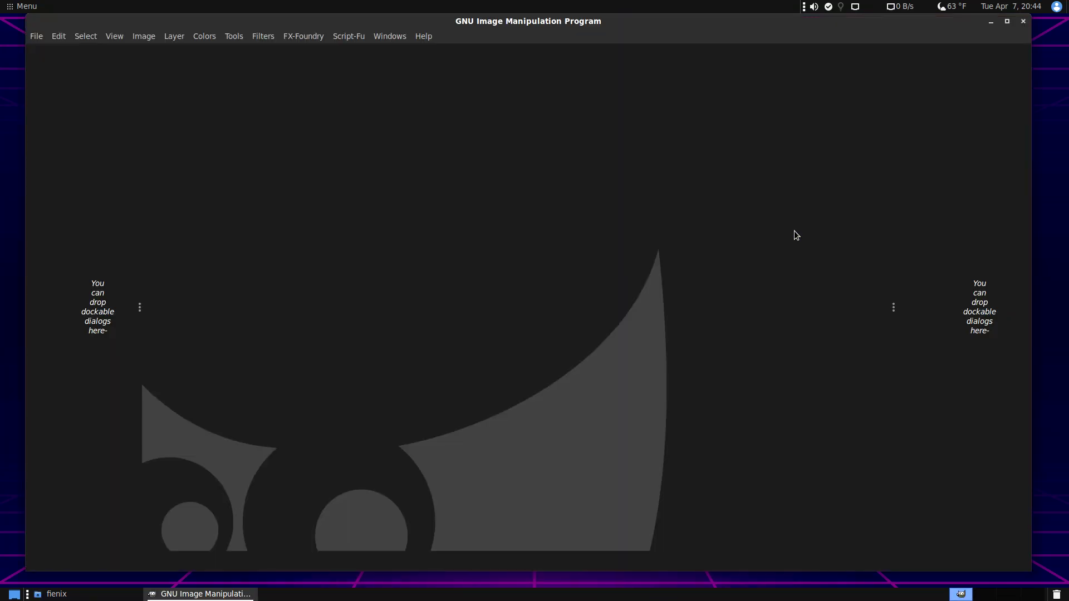
Create a new blank 1240x960 image with the default settings
left_click(35, 36)
left_click(40, 57)
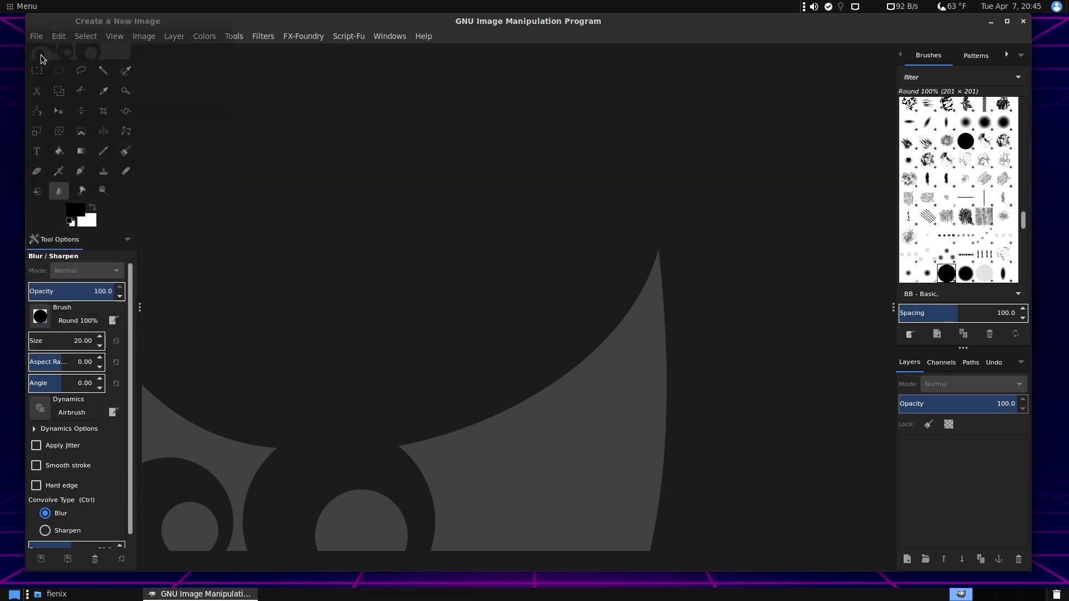
left_click(203, 188)
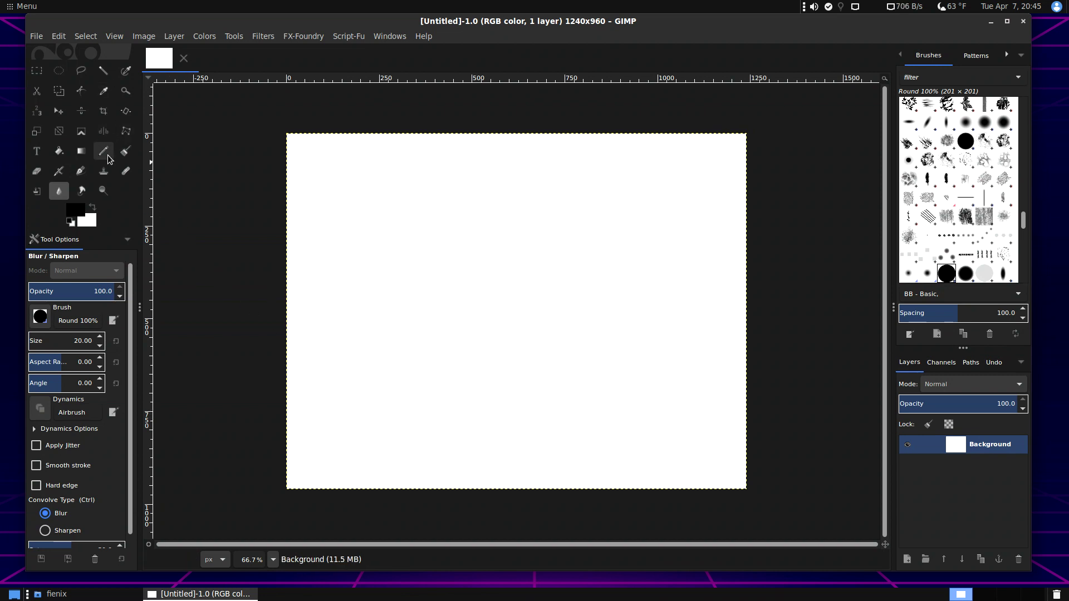
Set the foreground color to bright blue 00a8ff and bucket-fill the whole canvas with it
left_click(59, 152)
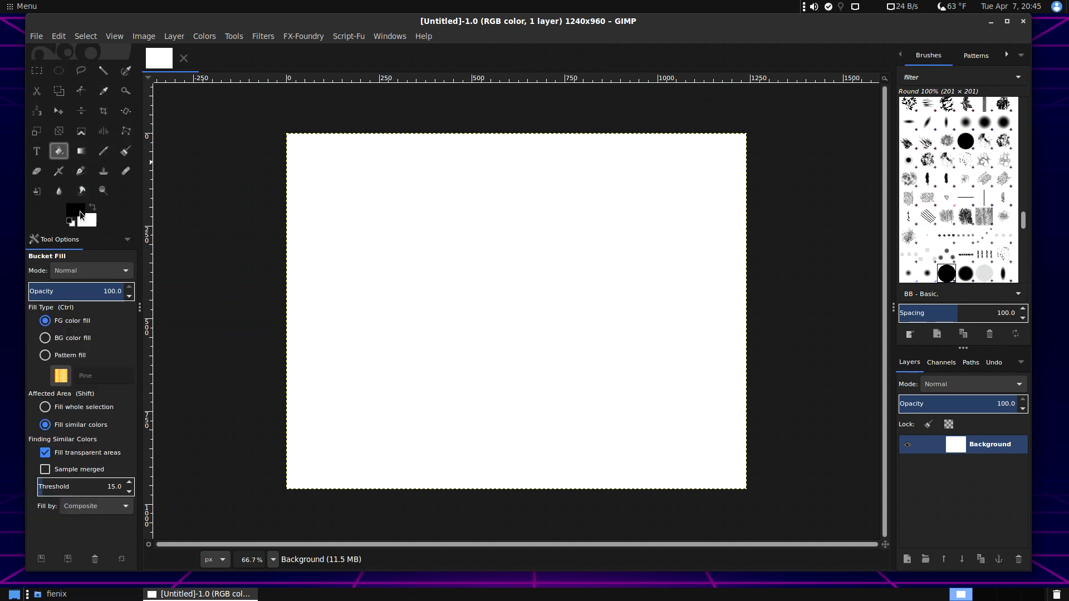
left_click(81, 215)
left_click(224, 198)
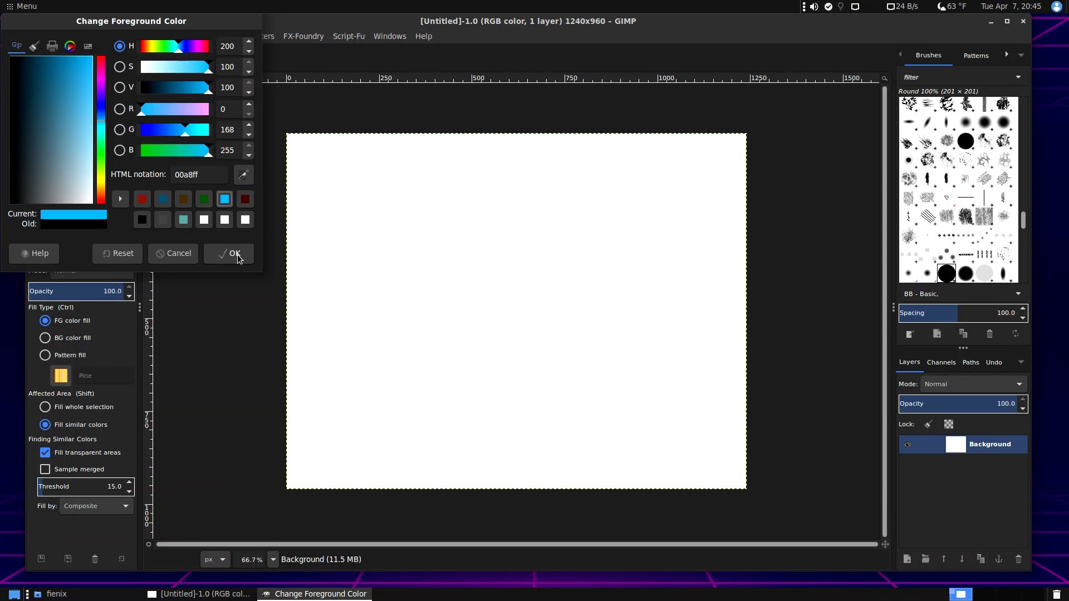
left_click(234, 253)
left_click(421, 242)
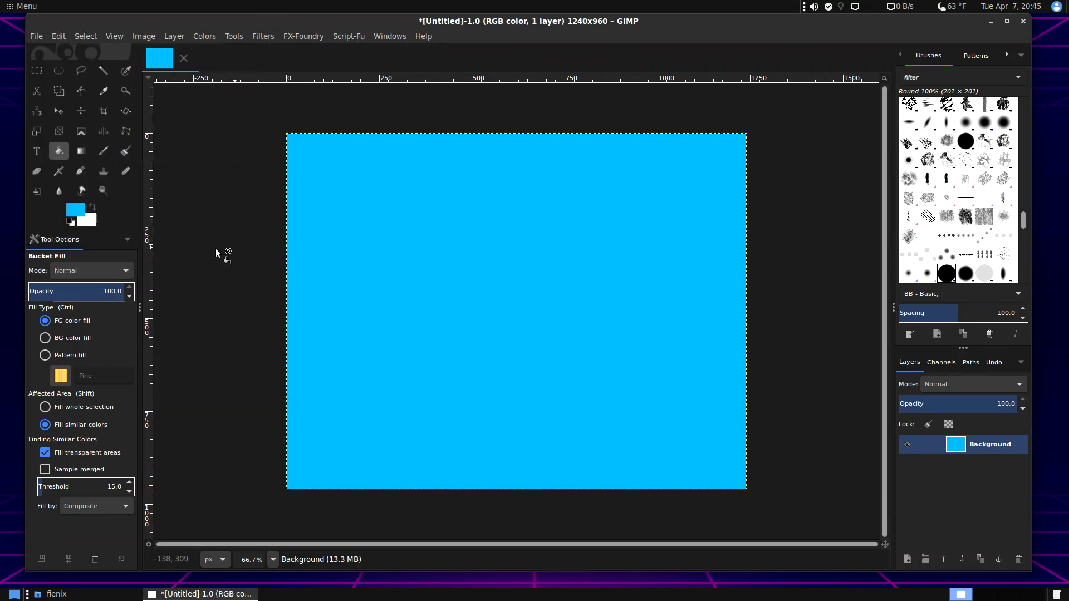
Paint a band of foliage along the canvas's lower edge with the Paintbrush and the "1 - Summer Olive-Green" preset
left_click(125, 151)
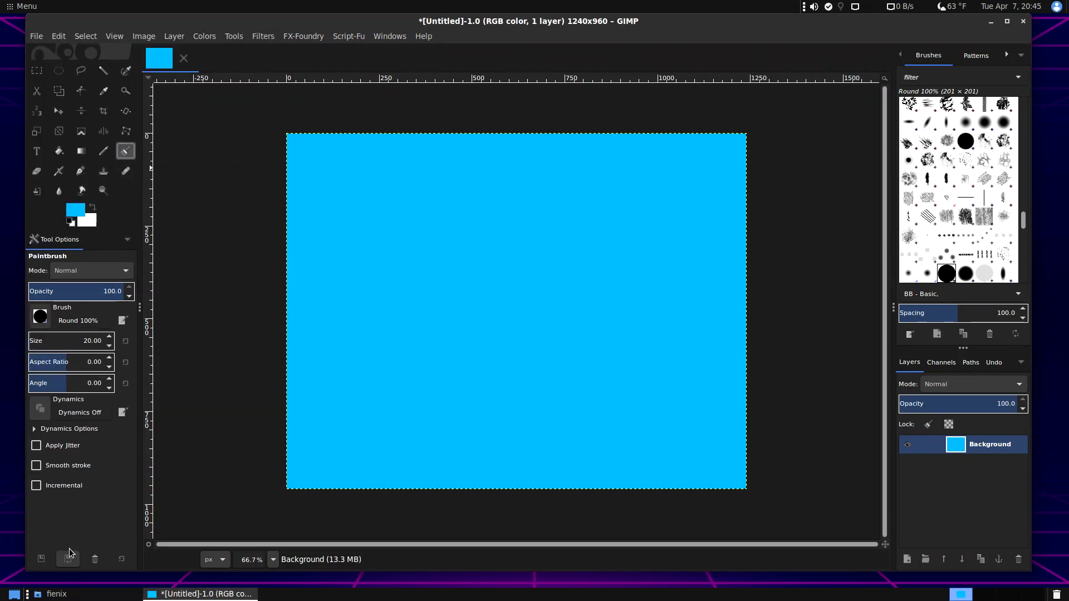
left_click(68, 558)
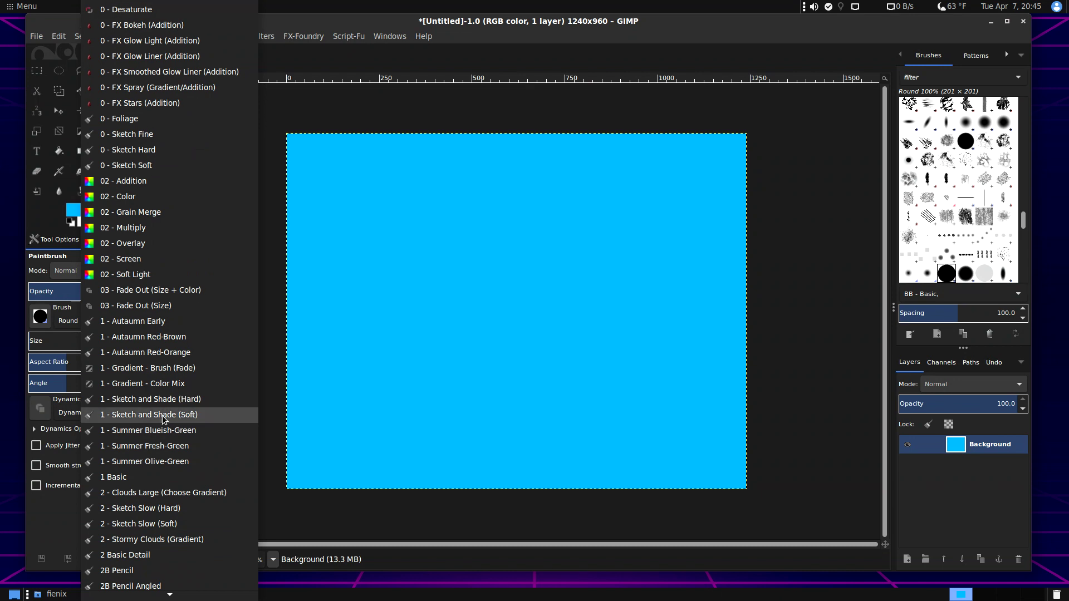
left_click(192, 461)
left_click(292, 482)
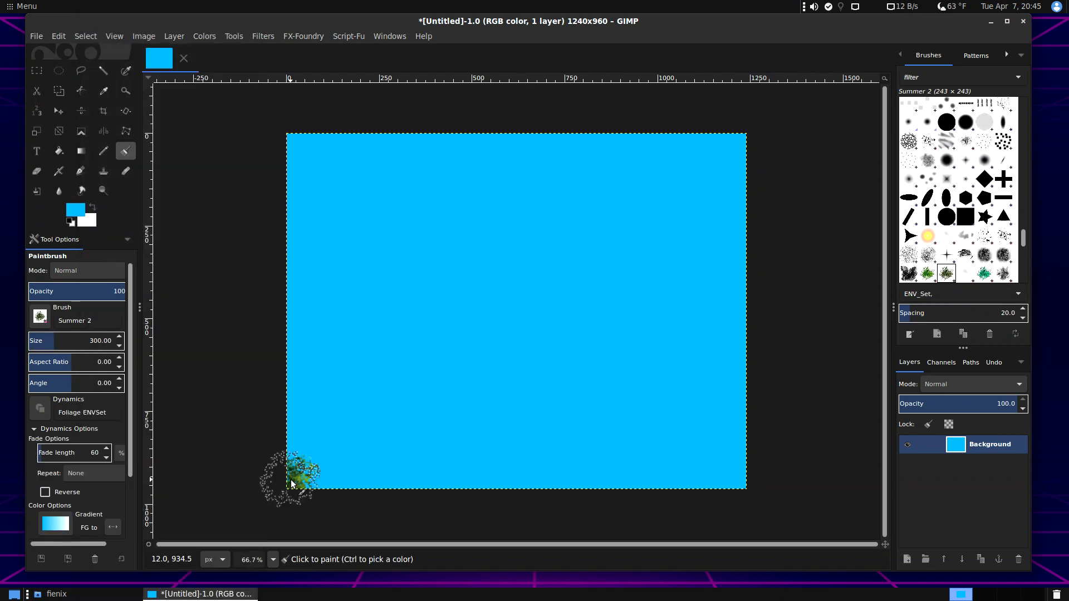
mouse_move(292, 482)
left_mouse_down()
mouse_move(359, 486)
mouse_move(388, 482)
mouse_move(285, 479)
mouse_move(390, 476)
mouse_move(502, 455)
mouse_move(366, 505)
mouse_move(578, 472)
mouse_move(477, 487)
mouse_move(579, 462)
mouse_move(545, 458)
mouse_move(638, 460)
mouse_move(541, 479)
mouse_move(684, 481)
mouse_move(663, 466)
mouse_move(588, 486)
mouse_move(772, 480)
mouse_move(658, 472)
mouse_move(697, 463)
mouse_move(708, 482)
mouse_move(594, 477)
mouse_move(760, 420)
mouse_move(663, 458)
mouse_move(720, 454)
mouse_move(606, 477)
mouse_move(683, 444)
mouse_move(573, 446)
mouse_move(589, 442)
mouse_move(417, 485)
mouse_move(416, 464)
mouse_move(396, 452)
mouse_move(364, 463)
mouse_move(417, 474)
mouse_move(478, 462)
mouse_move(435, 453)
mouse_move(473, 459)
mouse_move(301, 486)
mouse_move(763, 482)
left_mouse_up()
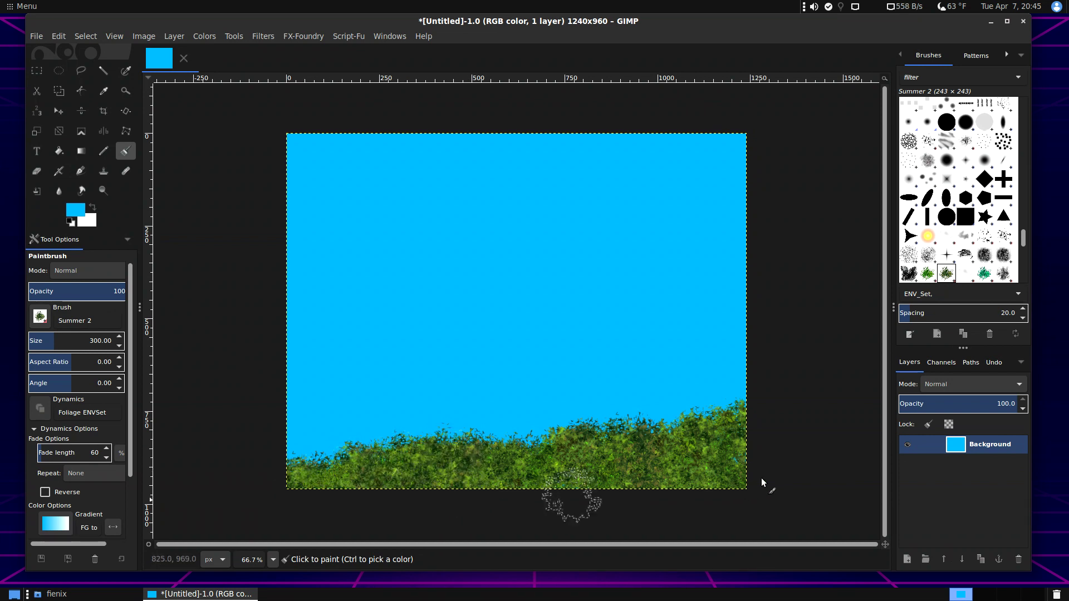
Paint a round bush near the canvas's left edge, above the foliage band, with the "1 - Summer Blueish-Green" preset
left_click(68, 559)
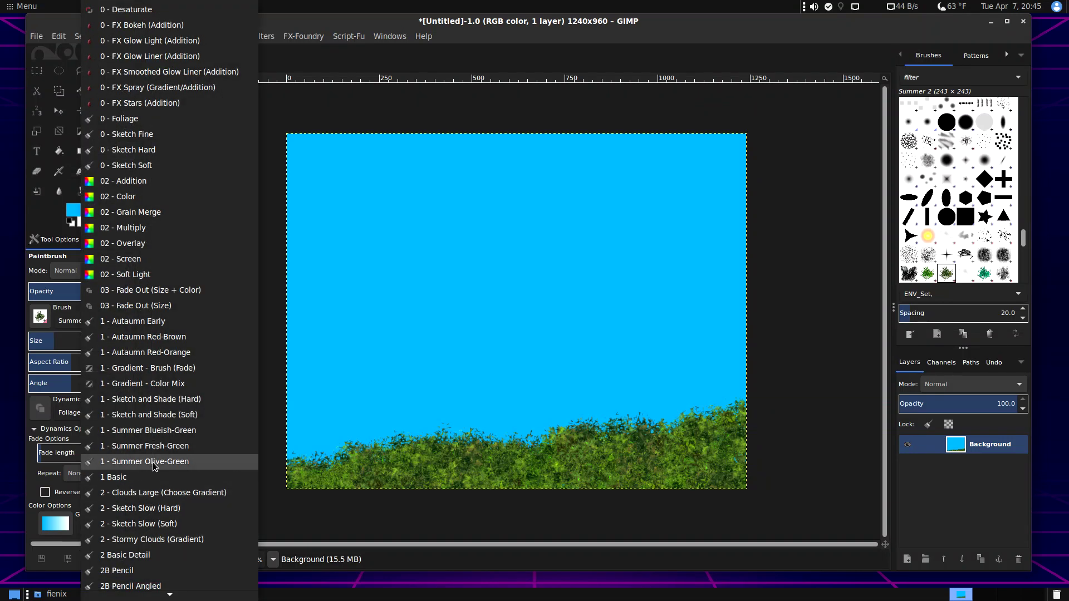
left_click(166, 434)
mouse_move(362, 328)
left_mouse_down()
mouse_move(346, 334)
mouse_move(358, 342)
mouse_move(318, 343)
mouse_move(352, 360)
mouse_move(346, 371)
mouse_move(341, 363)
mouse_move(334, 398)
left_mouse_up()
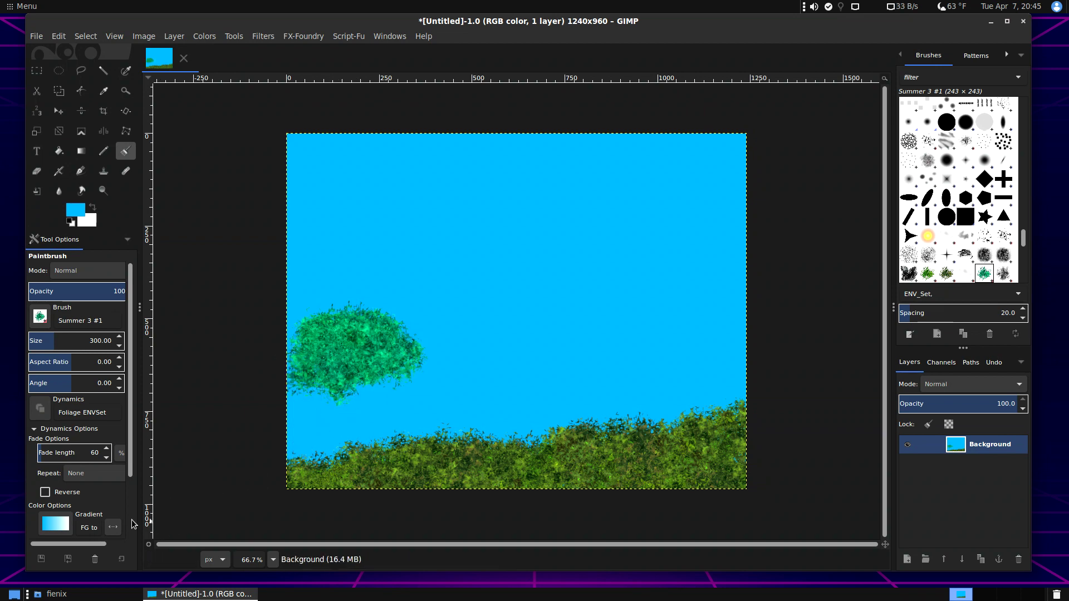
Paint a second bush just right of the green one with the "1 - Autaumn Red-Orange" preset
left_click(67, 560)
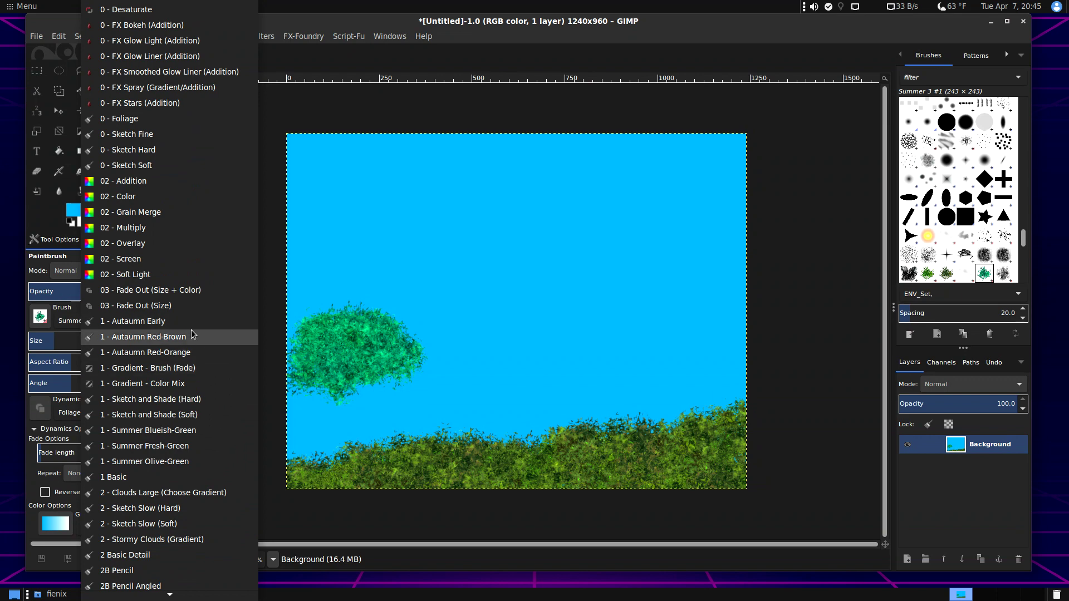
left_click(196, 356)
mouse_move(413, 369)
left_mouse_down()
mouse_move(429, 344)
mouse_move(409, 380)
mouse_move(472, 372)
mouse_move(446, 354)
mouse_move(415, 379)
left_mouse_up()
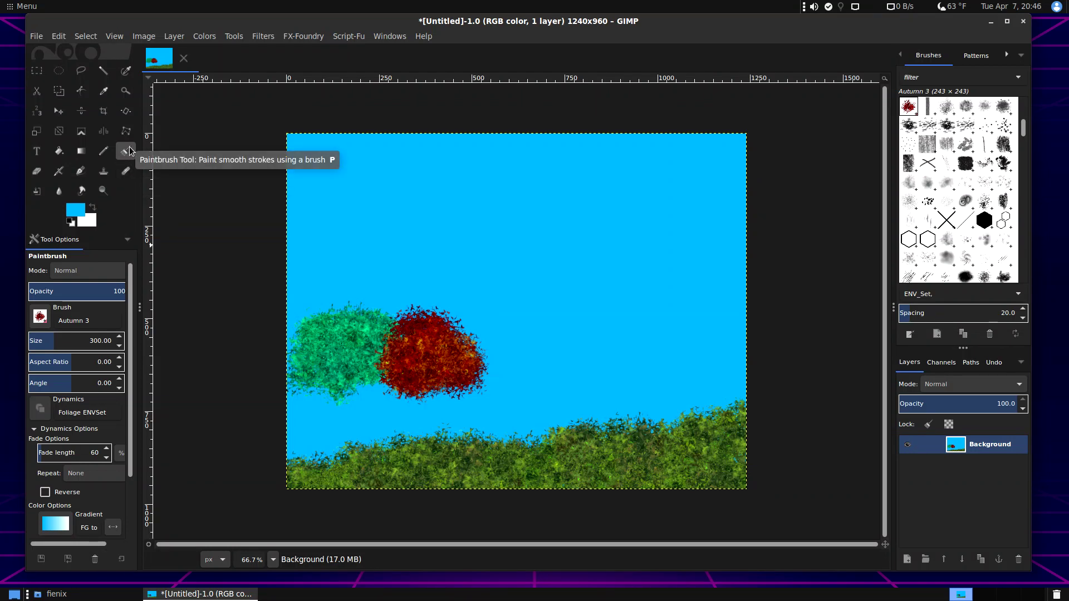
Paint clouds in the upper left, upper right and center of the sky with the "2 - Stormy Clouds (Gradient)" preset
left_click(69, 560)
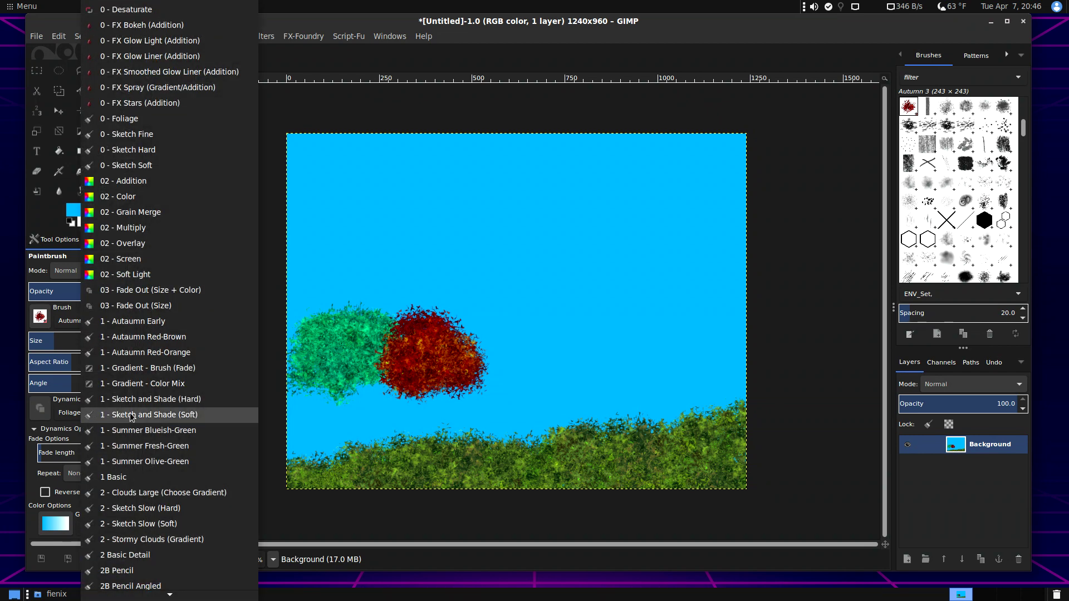
scroll(148, 596, "down", 6)
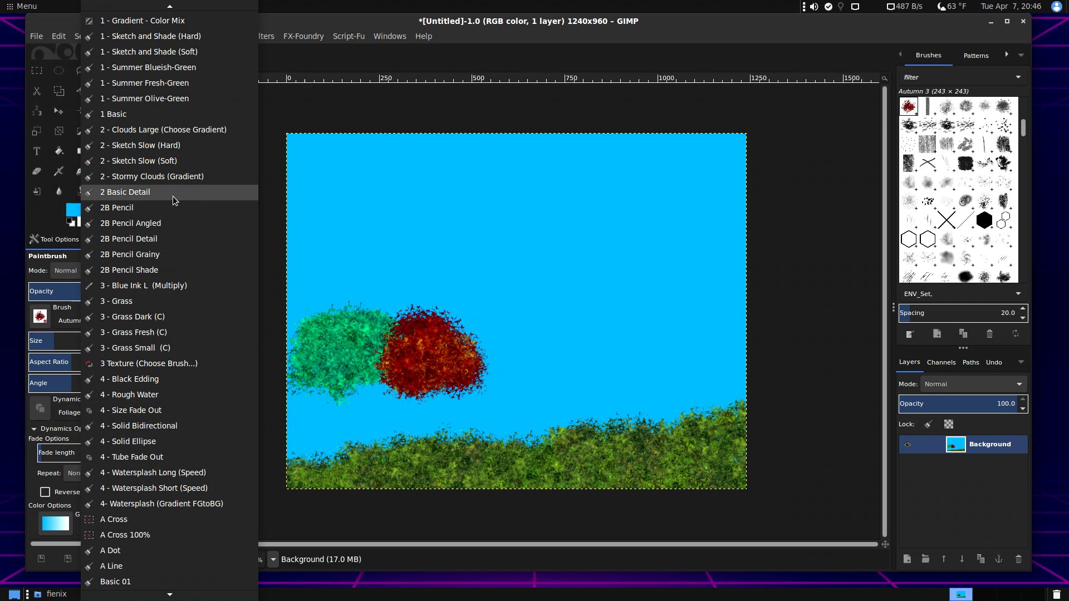
left_click(179, 176)
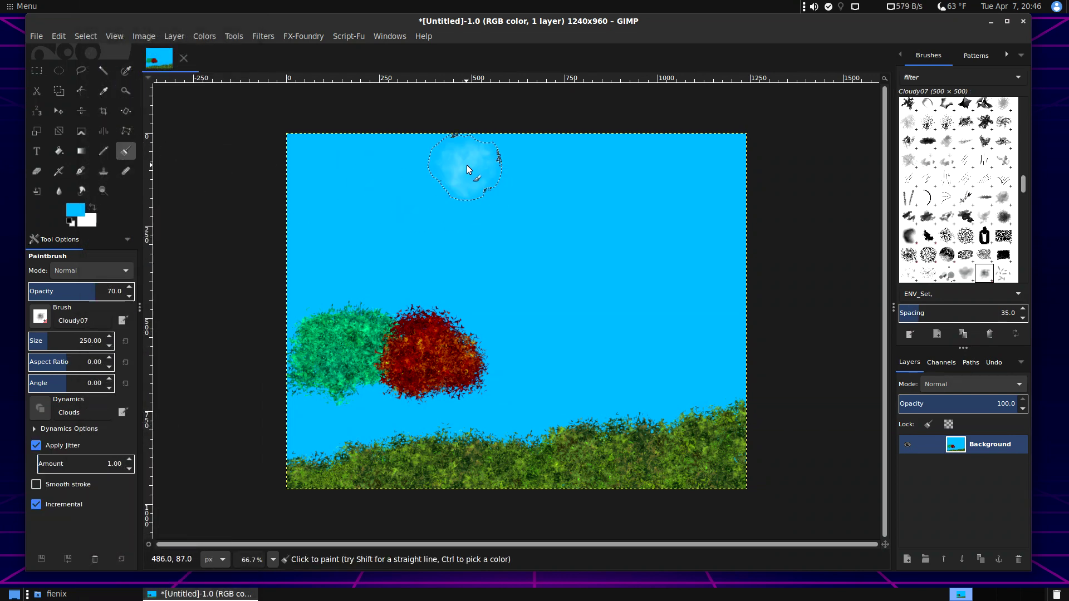
mouse_move(381, 207)
left_mouse_down()
mouse_move(331, 191)
mouse_move(421, 221)
mouse_move(518, 210)
left_mouse_up()
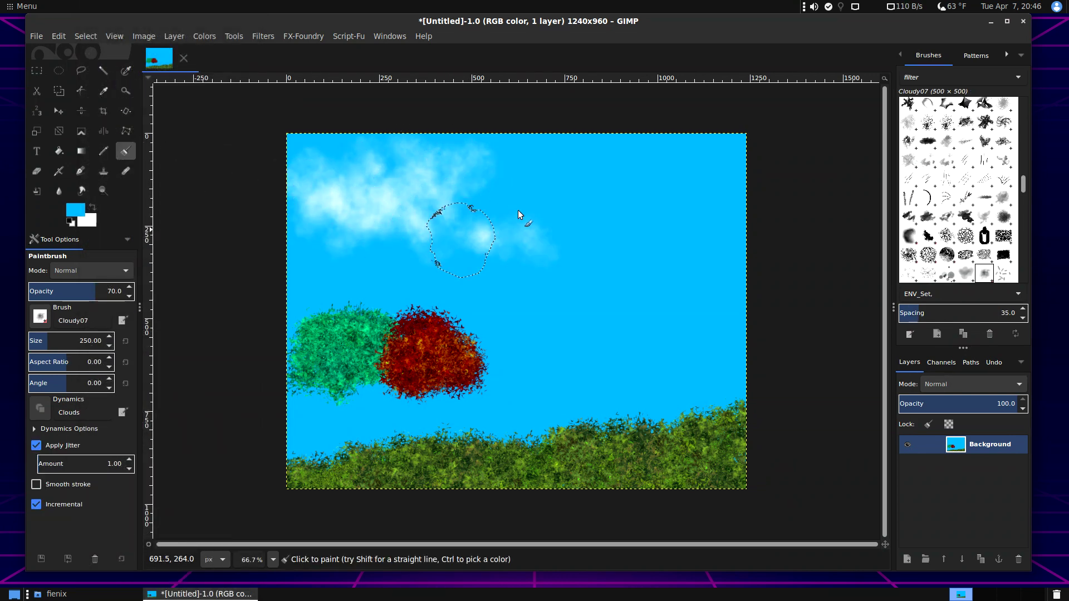
left_click_drag(409, 168, 449, 208)
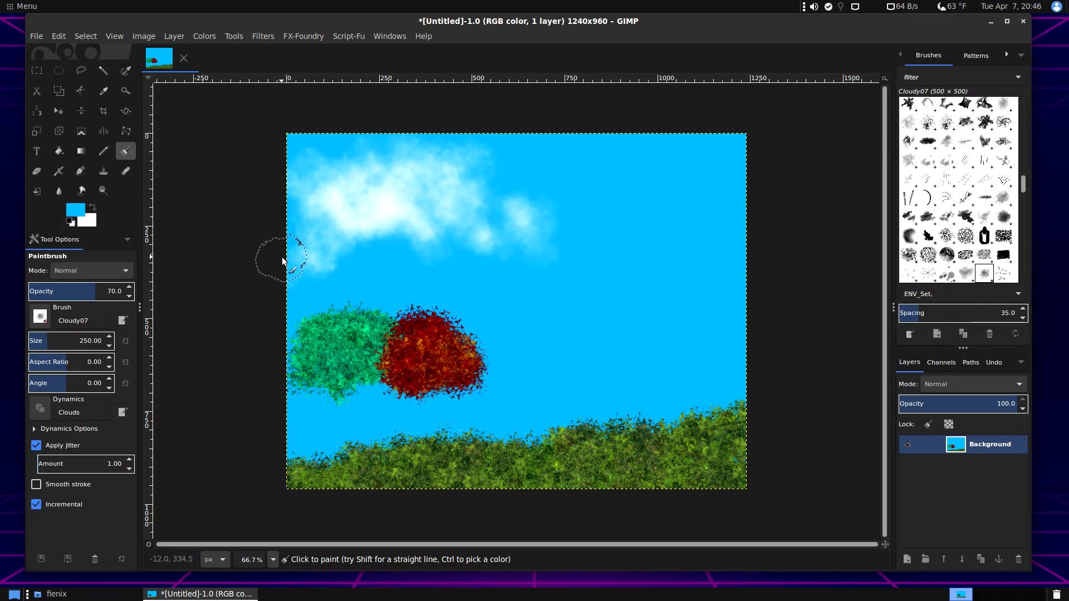
mouse_move(319, 220)
left_mouse_down()
mouse_move(410, 242)
mouse_move(417, 185)
mouse_move(445, 184)
left_mouse_up()
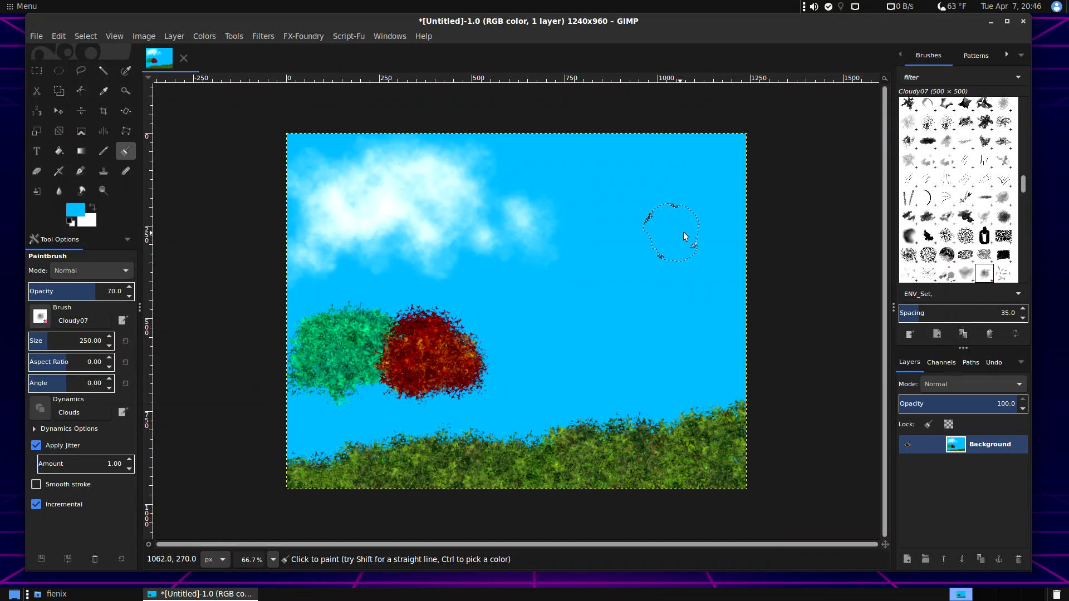
mouse_move(645, 231)
left_mouse_down()
mouse_move(655, 264)
mouse_move(625, 226)
mouse_move(717, 245)
left_mouse_up()
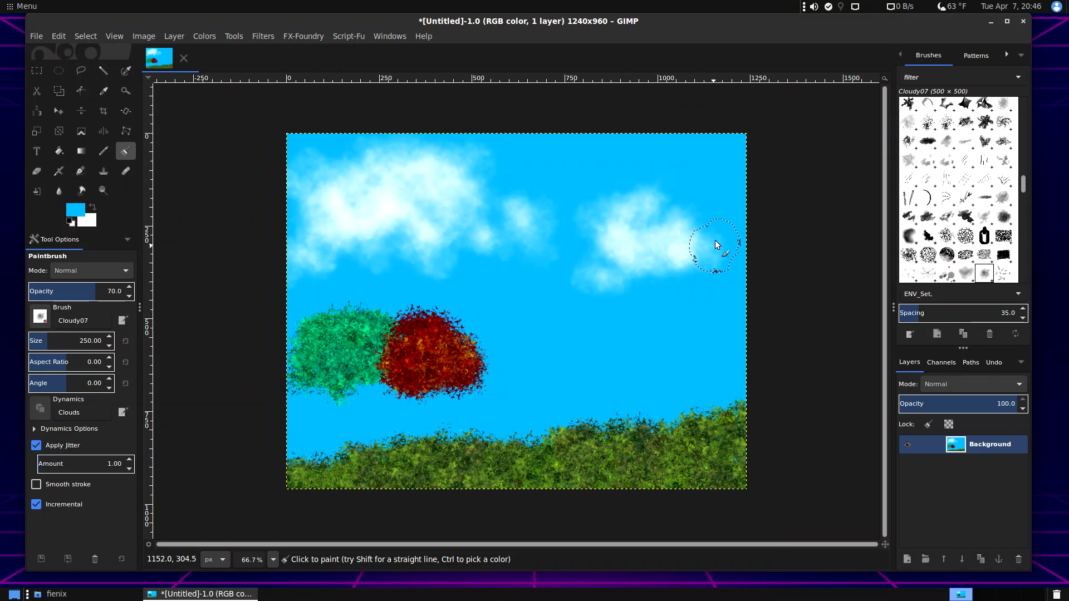
mouse_move(726, 198)
left_mouse_down()
mouse_move(736, 222)
mouse_move(696, 250)
left_mouse_up()
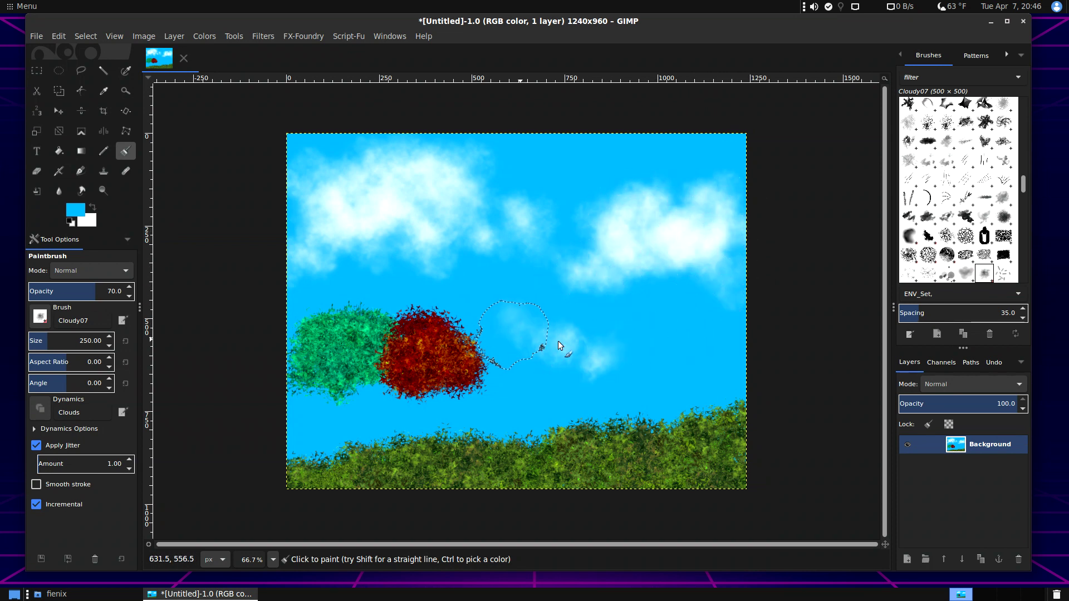
left_click_drag(558, 341, 587, 323)
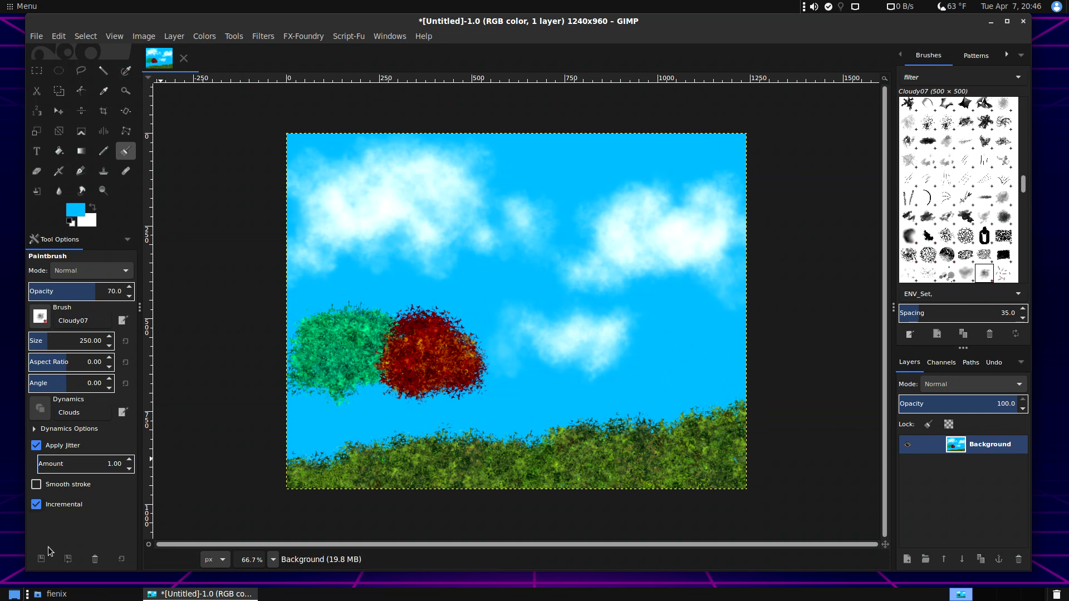
Paint a strip of multicolored confetti across the top of the canvas with the "FX Confetti" preset
left_click(68, 559)
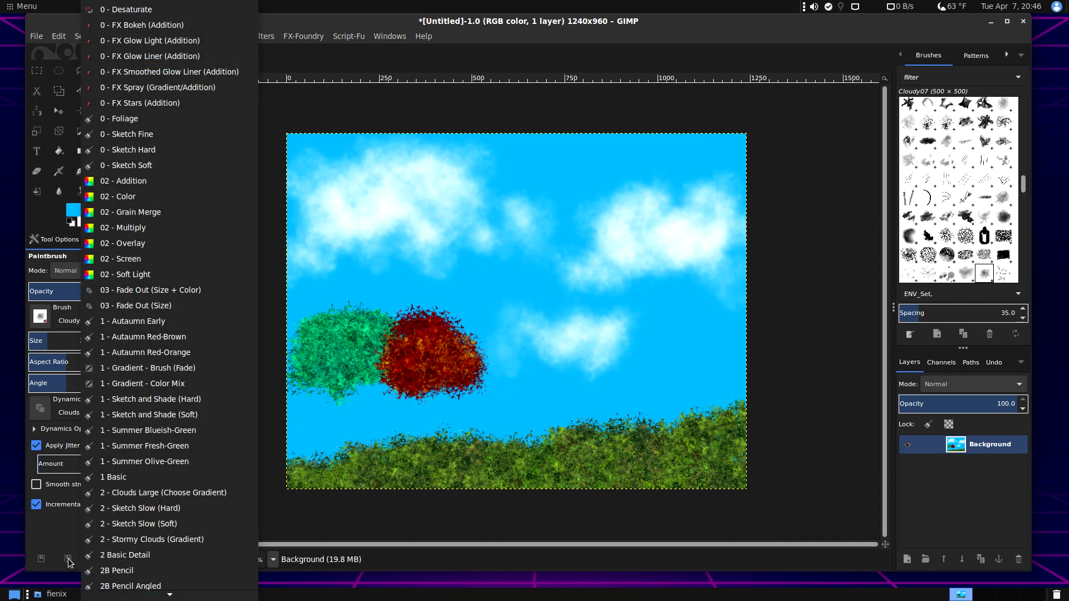
scroll(180, 596, "down", 10)
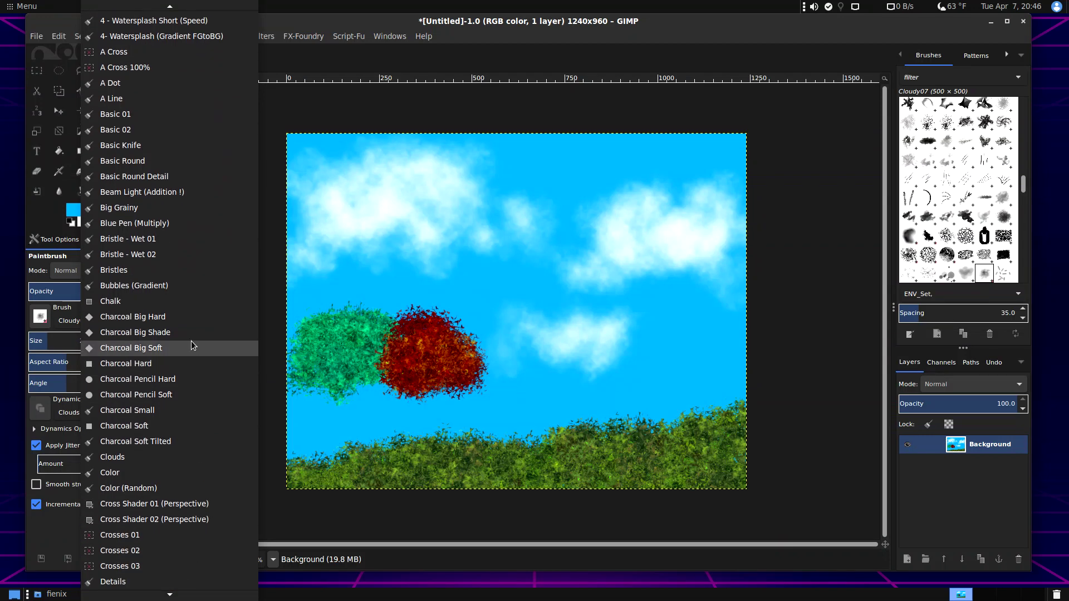
scroll(183, 572, "down", 5)
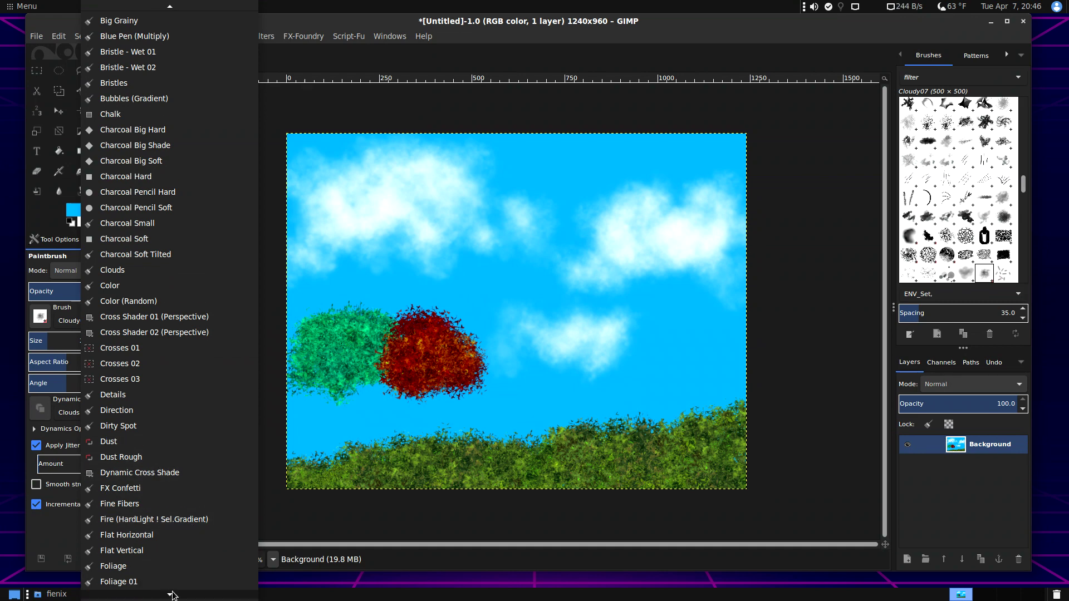
scroll(156, 468, "down", 3)
left_click(157, 429)
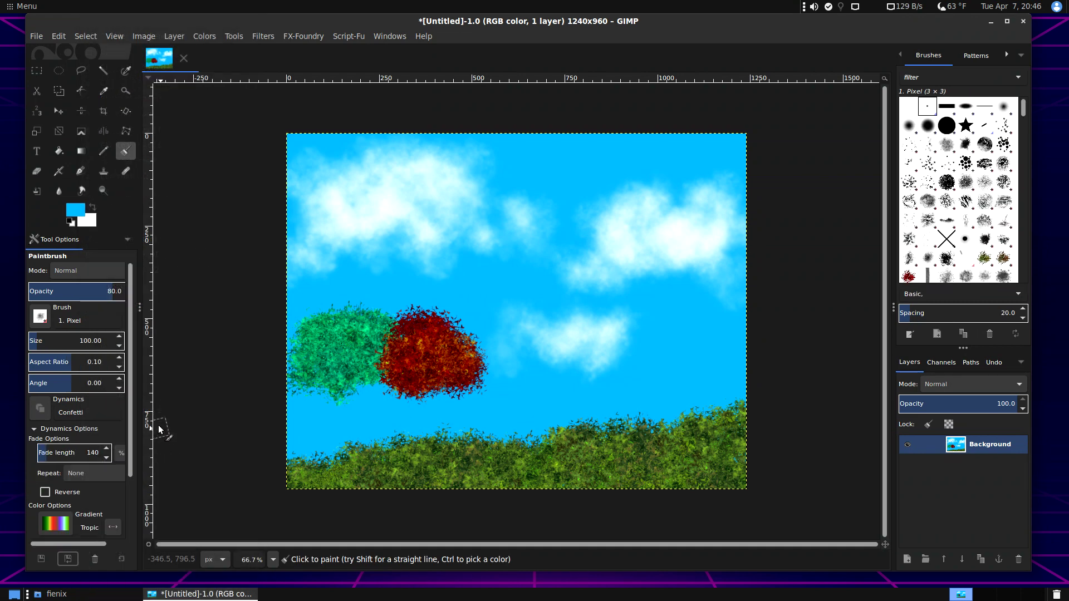
mouse_move(289, 164)
left_mouse_down()
mouse_move(395, 153)
mouse_move(637, 170)
mouse_move(735, 196)
left_mouse_up()
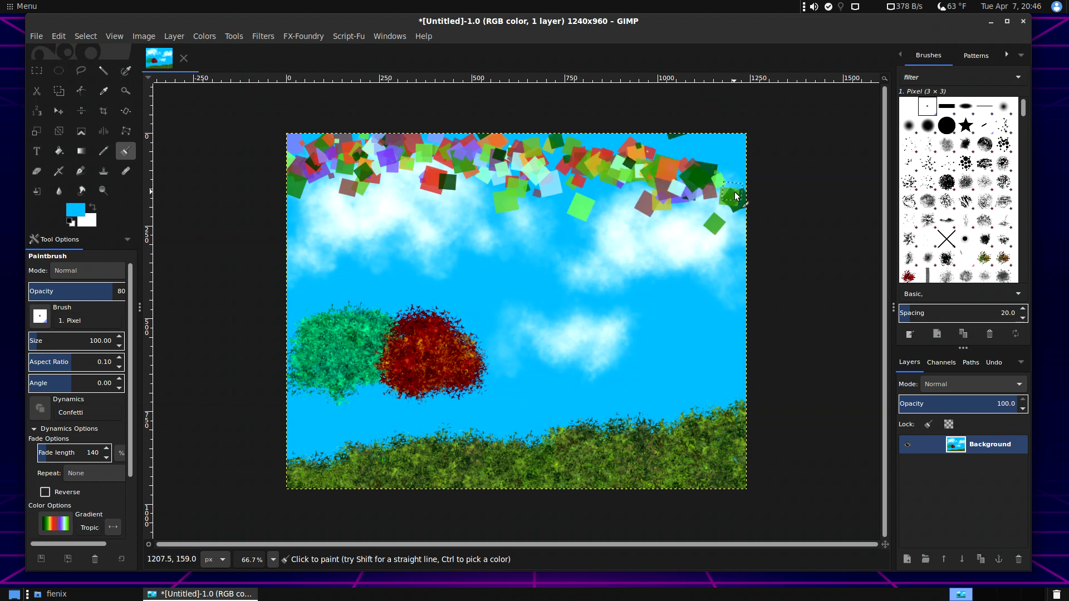
Paint dark green (064d02) grass tufts over both ends of the foliage band with the "Grass 01" preset
left_click(69, 559)
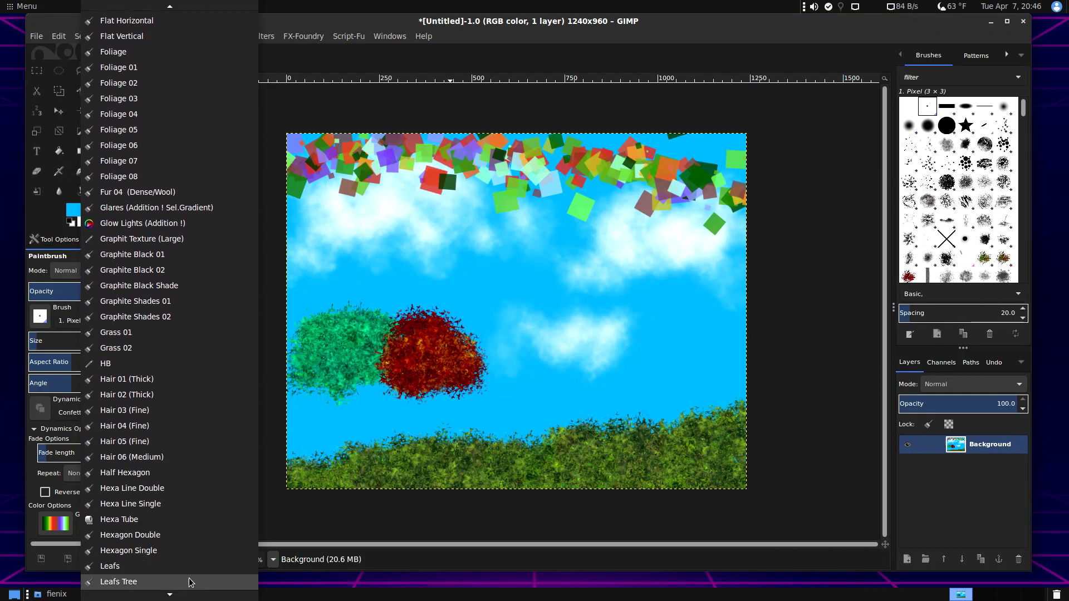
left_click(163, 337)
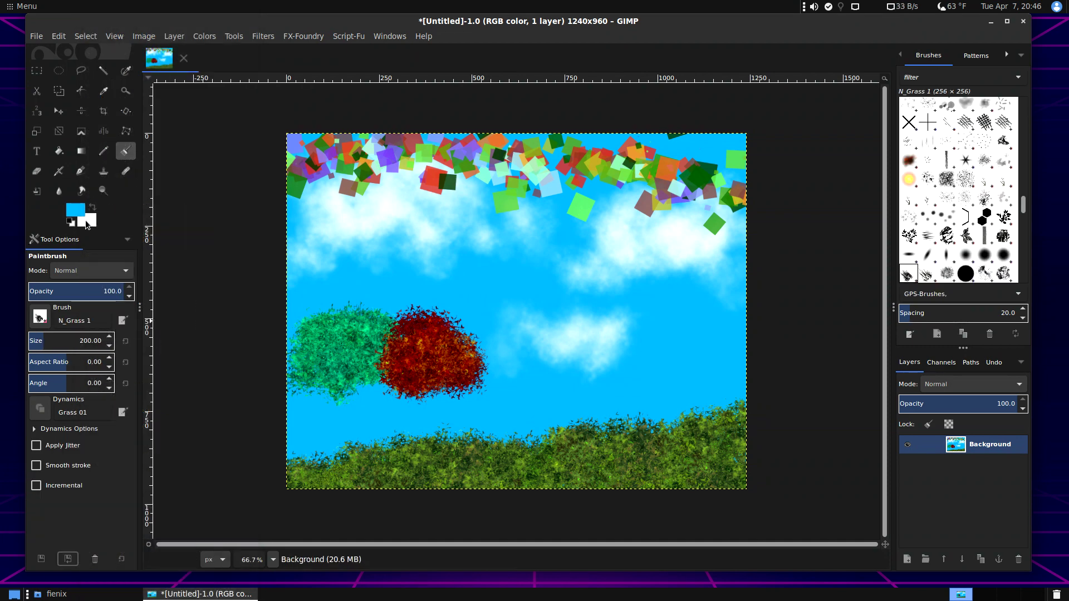
left_click(81, 214)
left_click(224, 198)
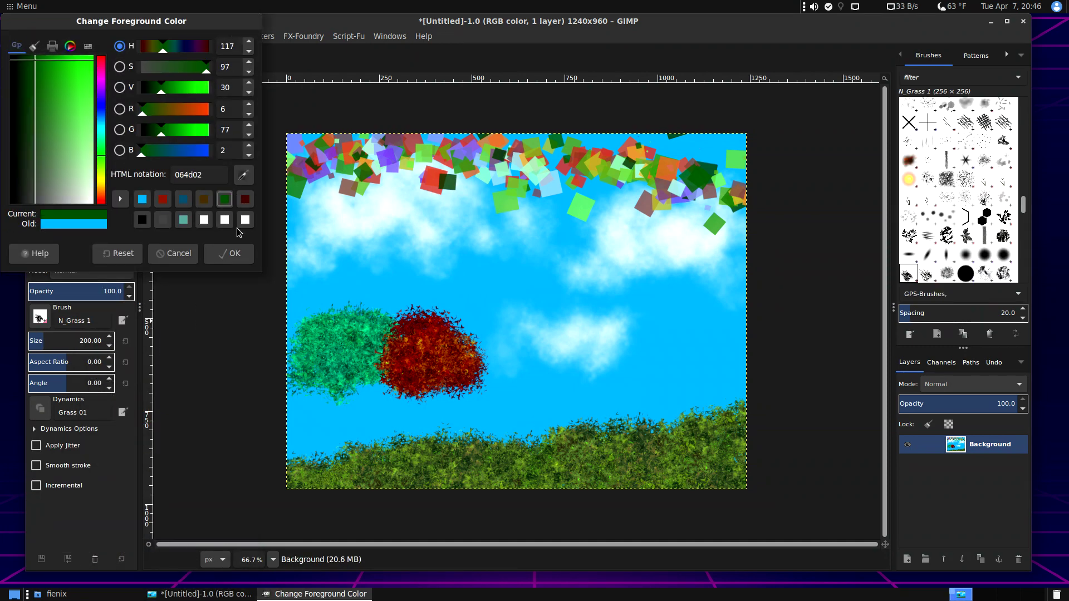
left_click(246, 256)
mouse_move(649, 406)
left_mouse_down()
mouse_move(674, 396)
mouse_move(716, 401)
mouse_move(753, 417)
mouse_move(787, 457)
left_mouse_up()
mouse_move(387, 445)
left_mouse_down()
mouse_move(340, 443)
mouse_move(303, 431)
left_mouse_up()
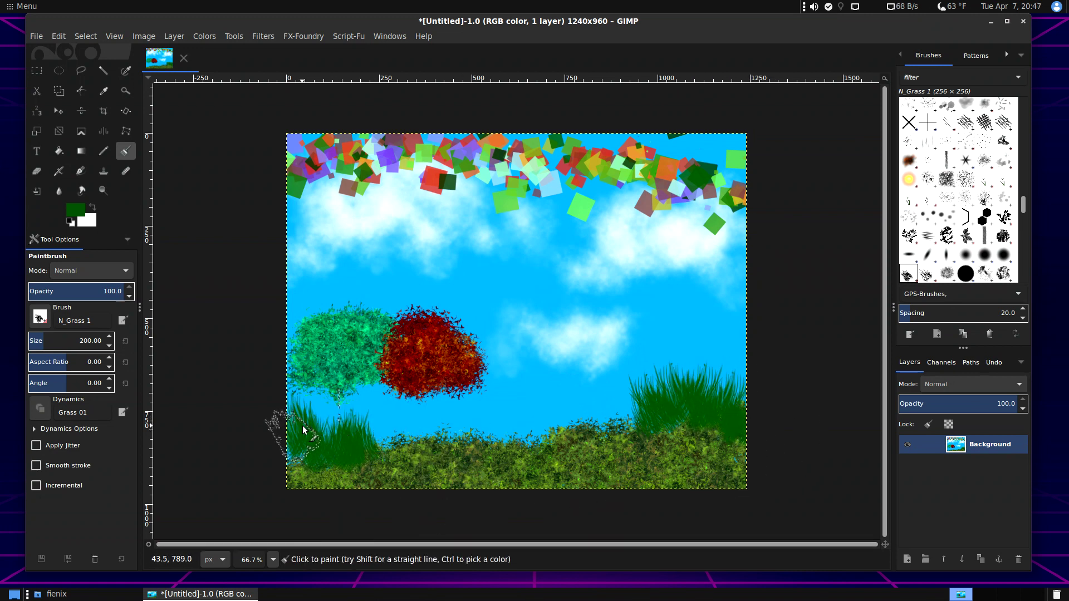
Paint a black curved stroke from the right side of the sky down toward the right grass tuft with the "Hair 05 (Fine)" preset
left_click(71, 560)
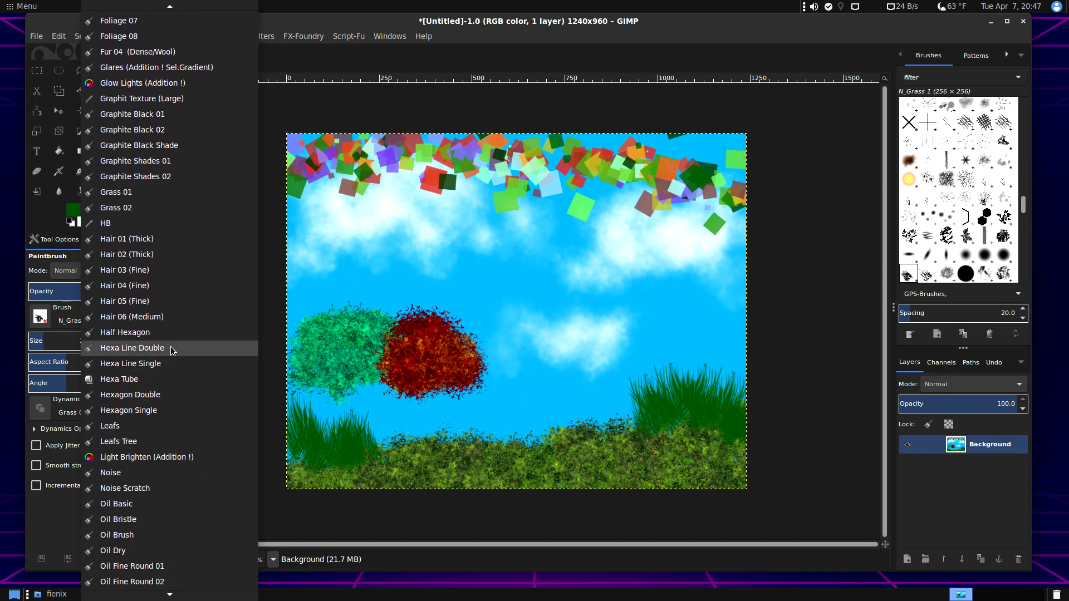
left_click(166, 302)
left_click(69, 210)
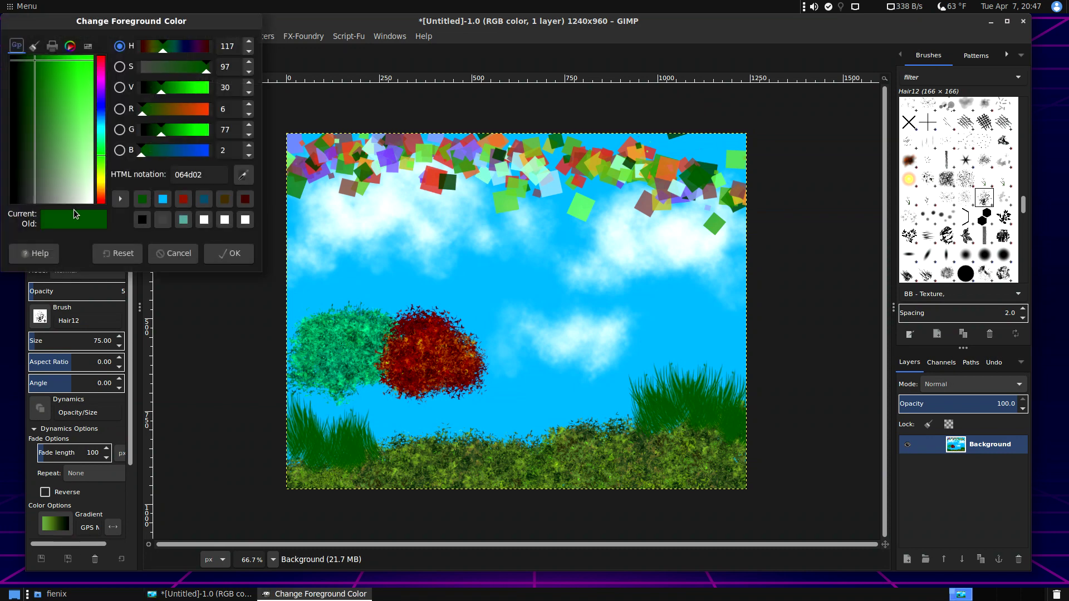
left_click(141, 220)
left_click(229, 253)
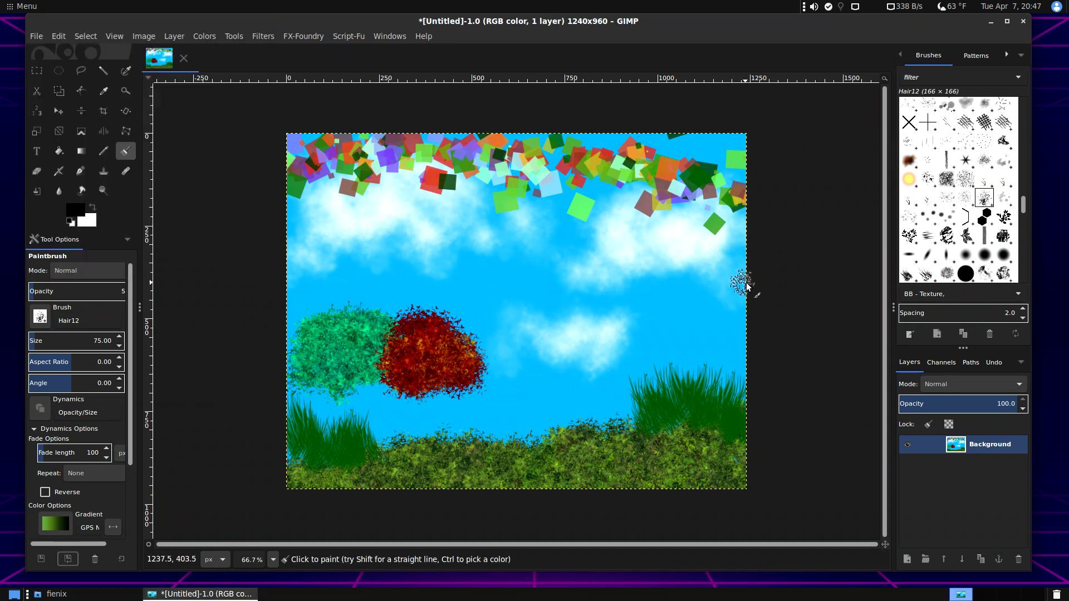
mouse_move(691, 315)
left_mouse_down()
mouse_move(651, 365)
mouse_move(622, 384)
mouse_move(593, 389)
left_mouse_up()
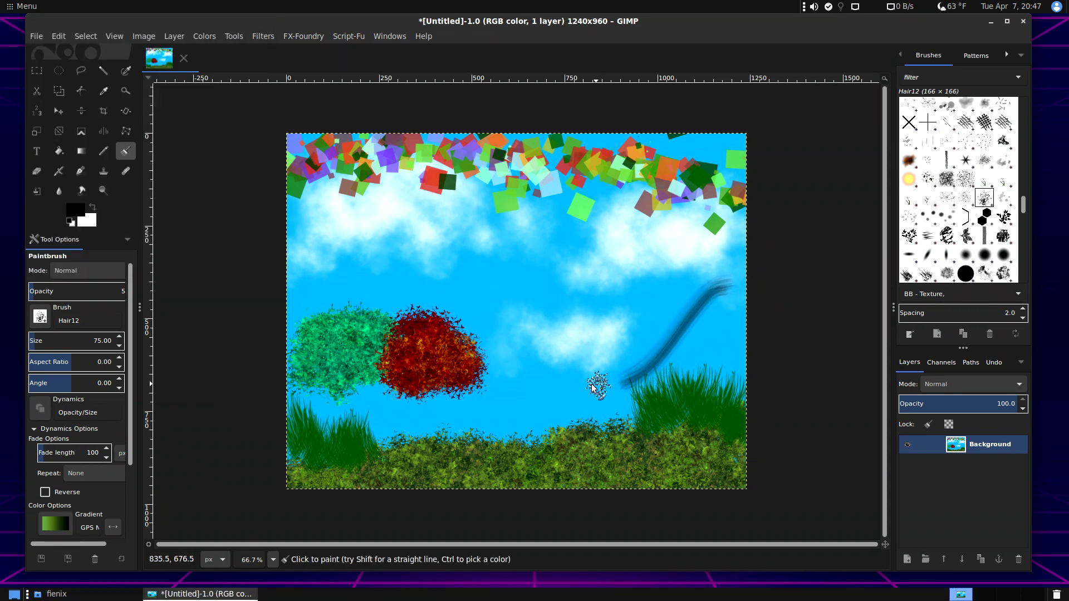
Paint two thin black strokes in the upper-left sky with the "Oil Bristle" preset and two thick ones around them with "Oil Brush"
left_click(68, 559)
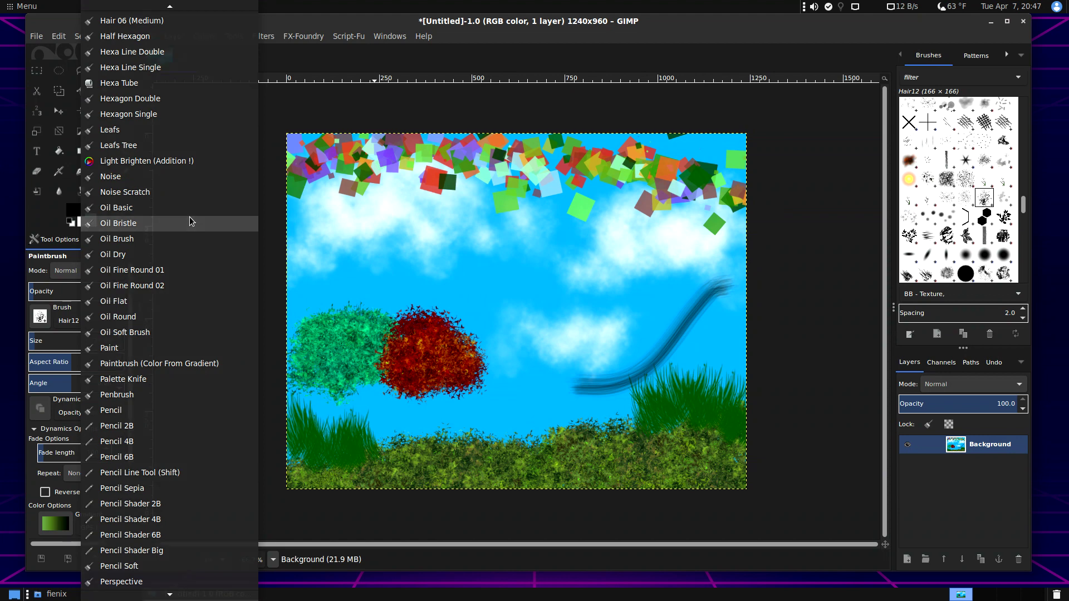
left_click(190, 222)
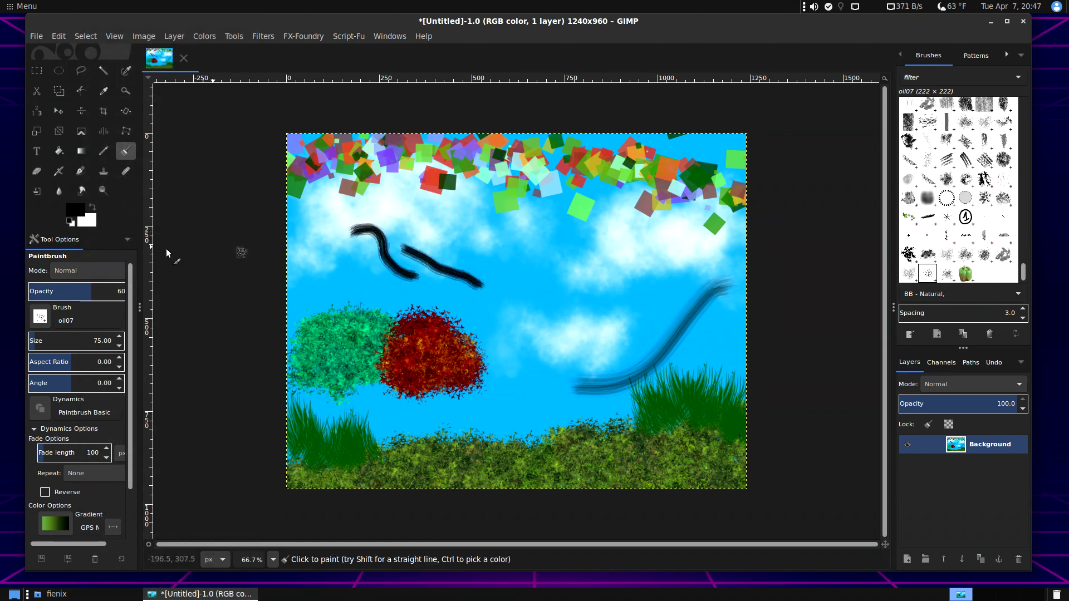
left_click(69, 557)
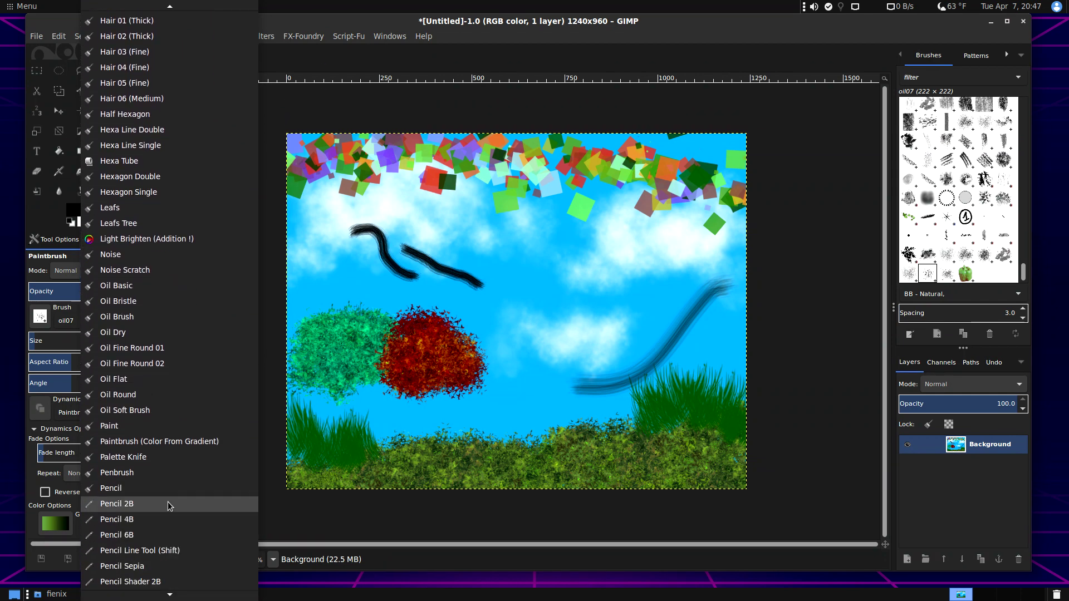
left_click(159, 323)
mouse_move(346, 237)
left_mouse_down()
mouse_move(373, 280)
mouse_move(419, 310)
mouse_move(452, 314)
mouse_move(366, 195)
left_mouse_up()
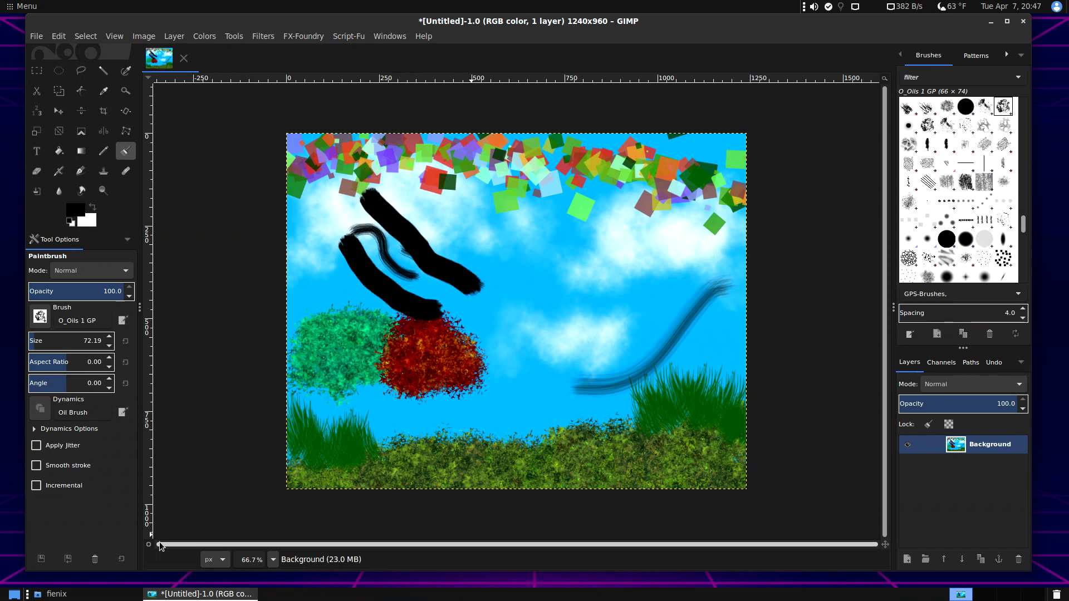
Paint a red zigzag in the right-hand sky with a colored splatter speed preset and scatter red splatters around and below it with "Splatters"
left_click(70, 560)
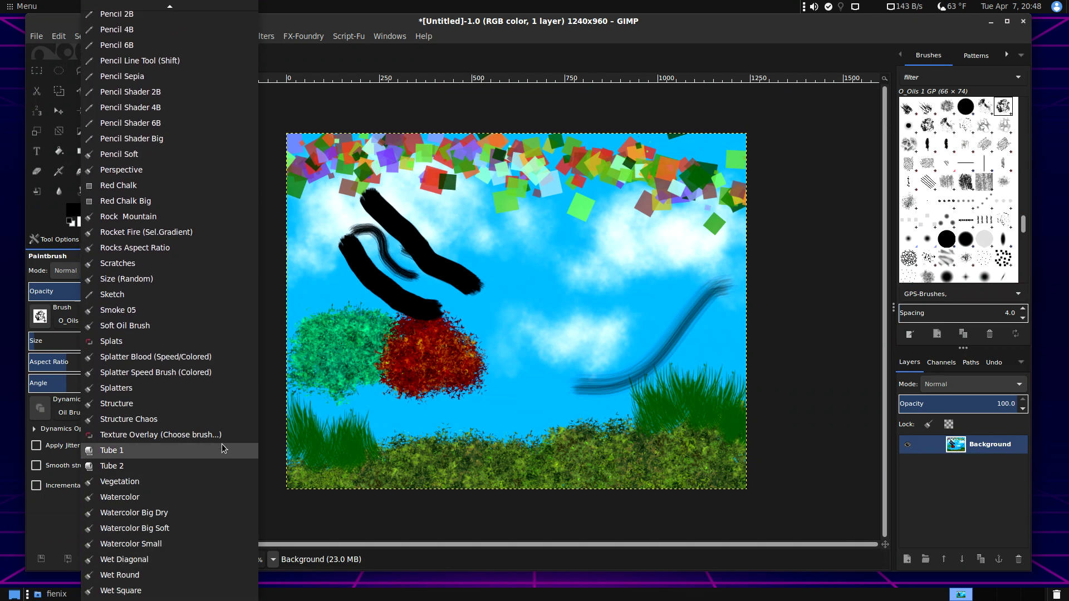
left_click(203, 373)
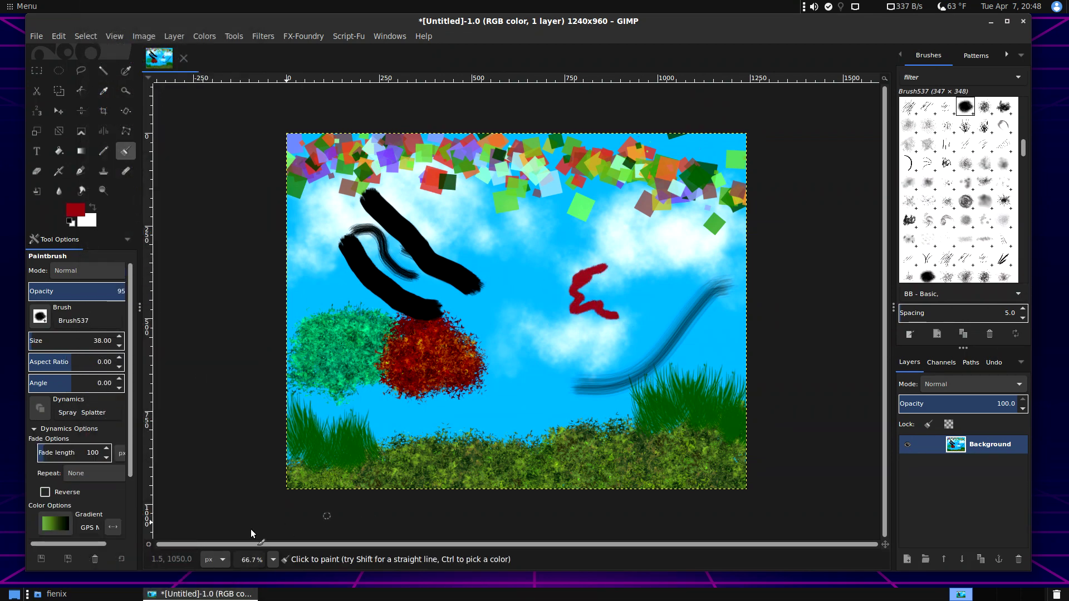
left_click(69, 562)
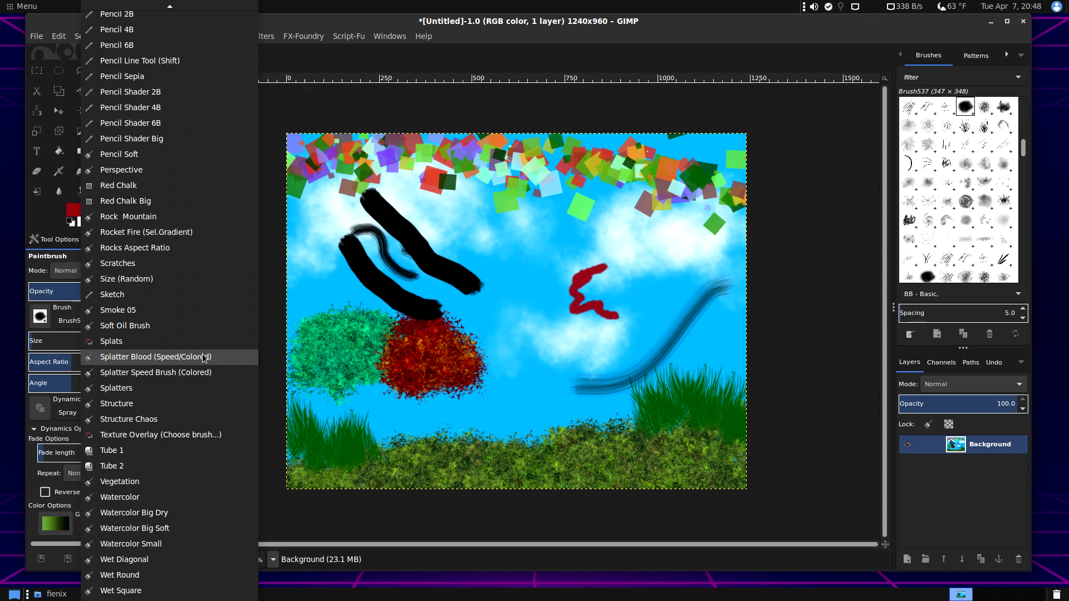
left_click(195, 389)
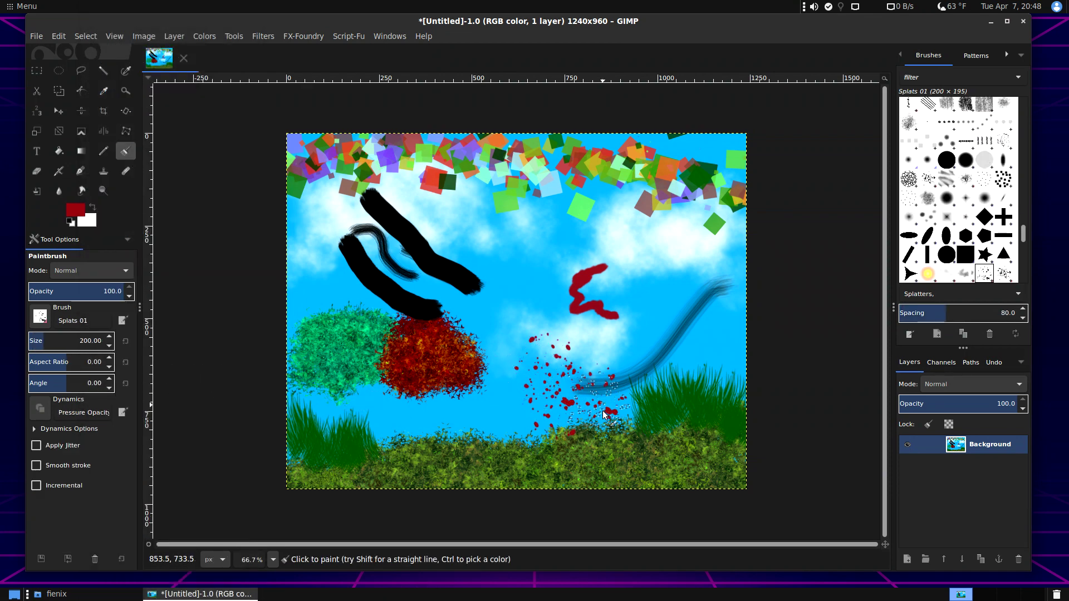
mouse_move(569, 475)
left_mouse_down()
mouse_move(625, 467)
mouse_move(599, 430)
left_mouse_up()
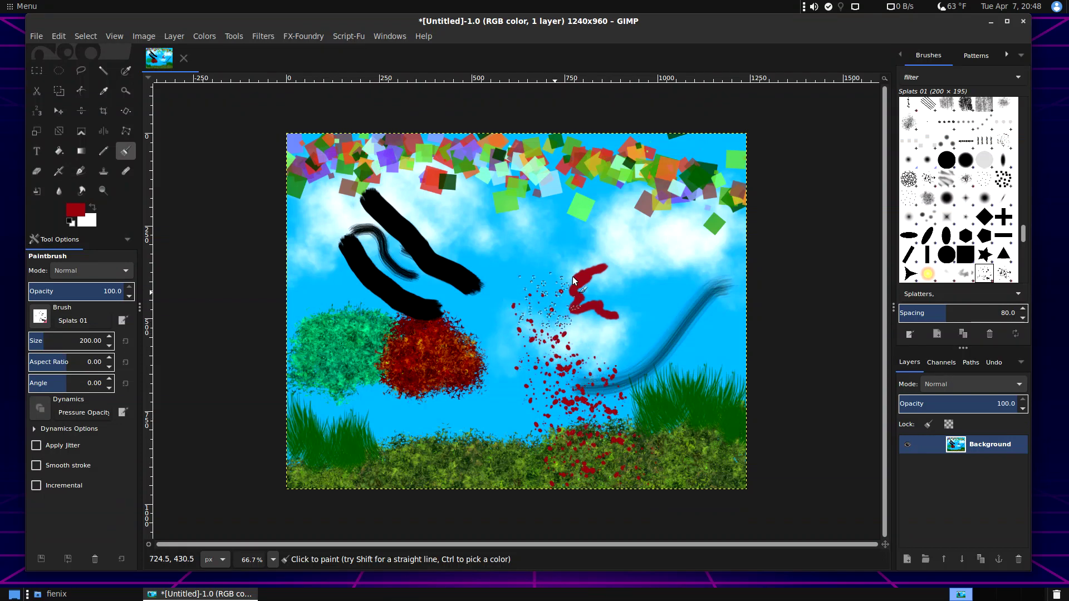
left_click_drag(573, 280, 559, 340)
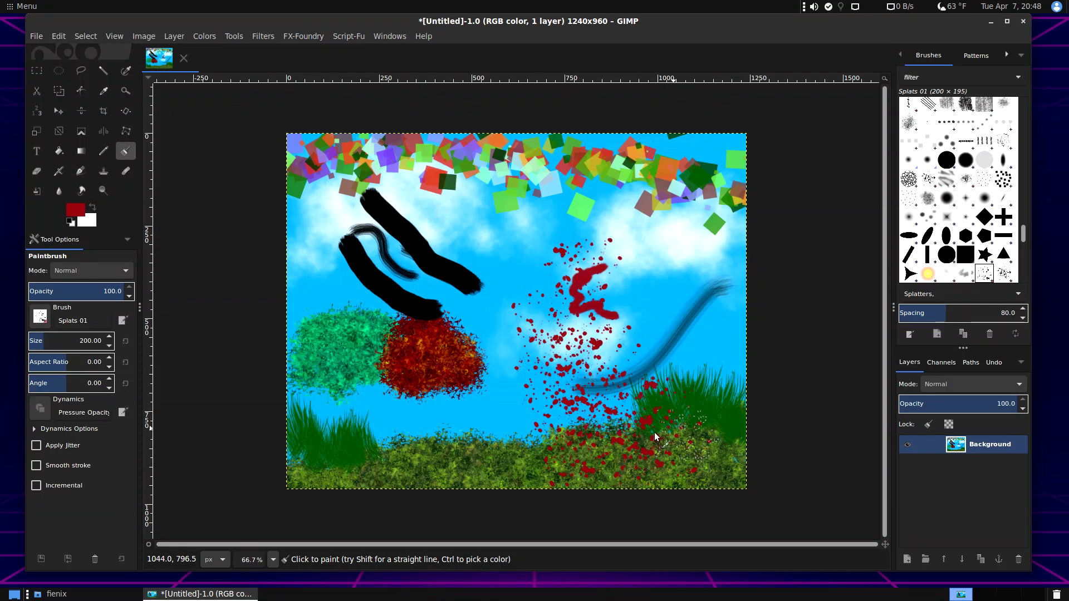
left_click_drag(655, 438, 591, 474)
left_click(527, 462)
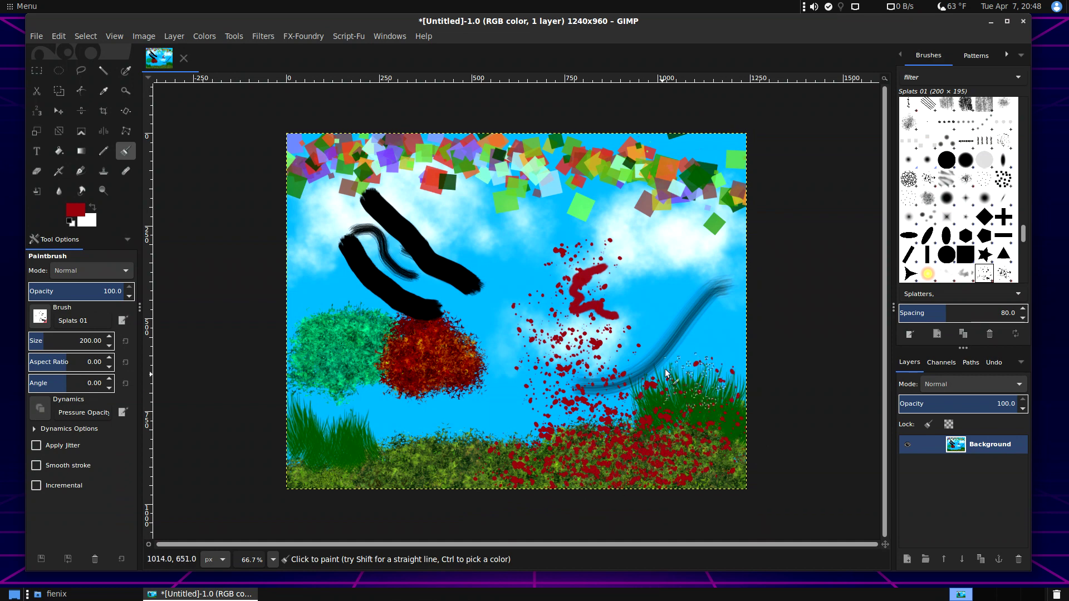
left_click_drag(662, 370, 635, 363)
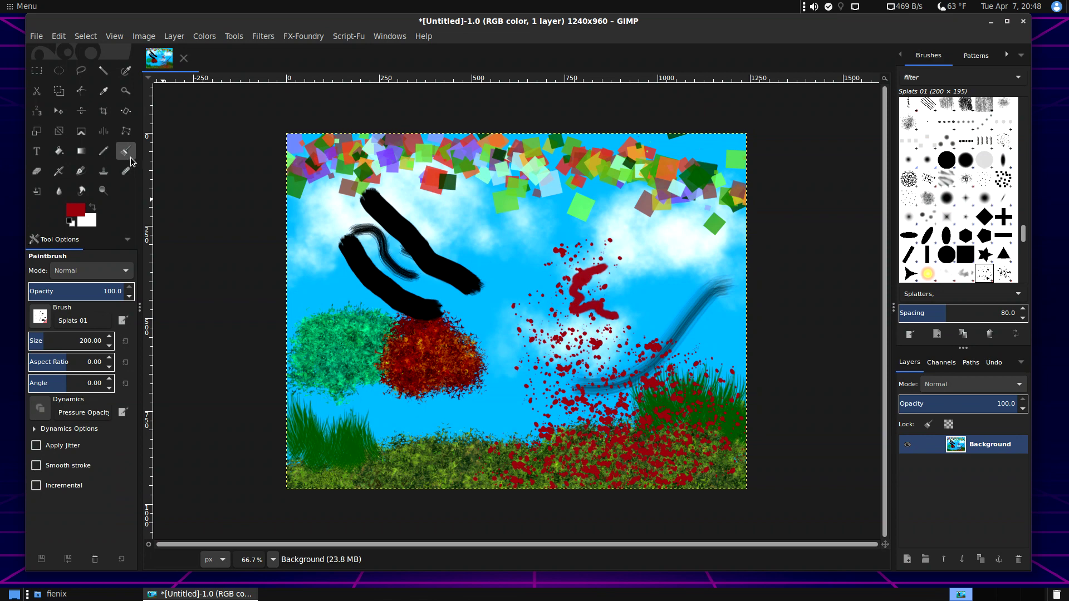
Smudge the confetti and green bush in long vertical strokes along the canvas's left side with the Smudge tool's "Rake - Basic" preset
left_click(82, 191)
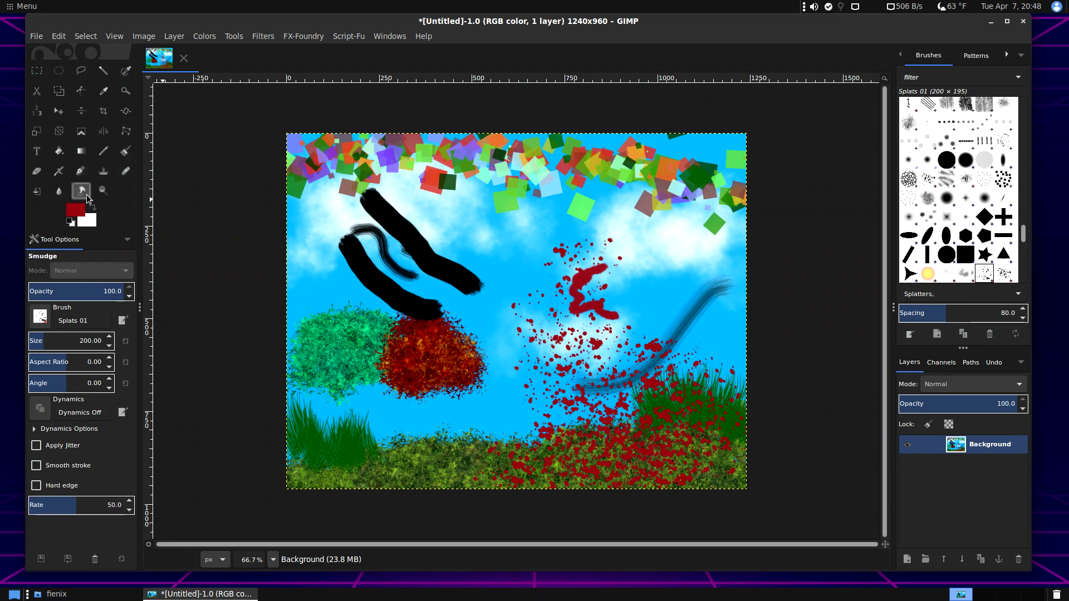
left_click(68, 559)
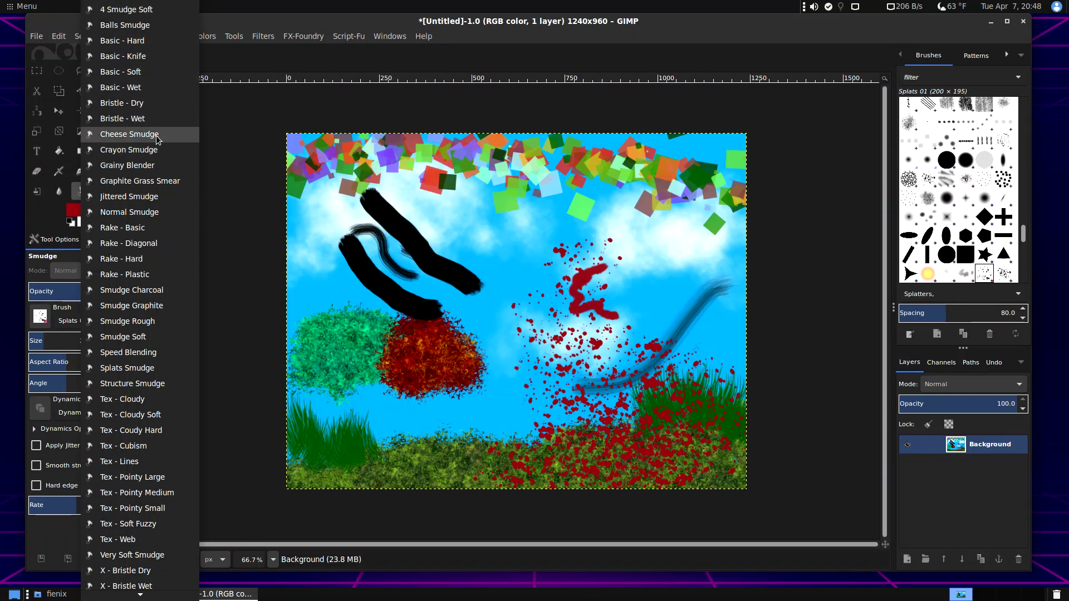
left_click(162, 228)
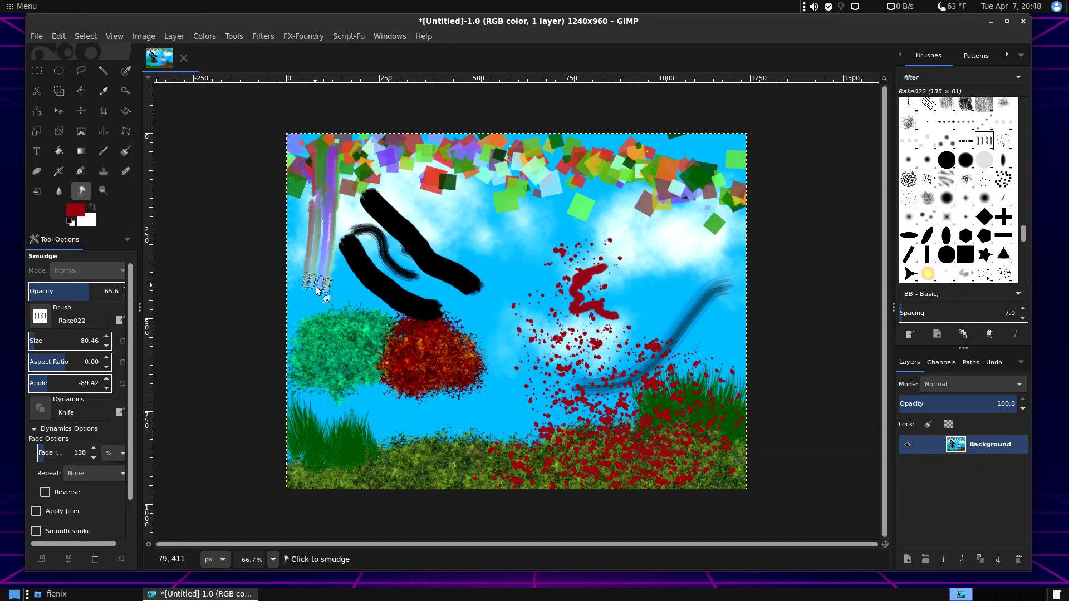
mouse_move(341, 419)
left_mouse_down()
mouse_move(354, 294)
mouse_move(347, 96)
left_mouse_up()
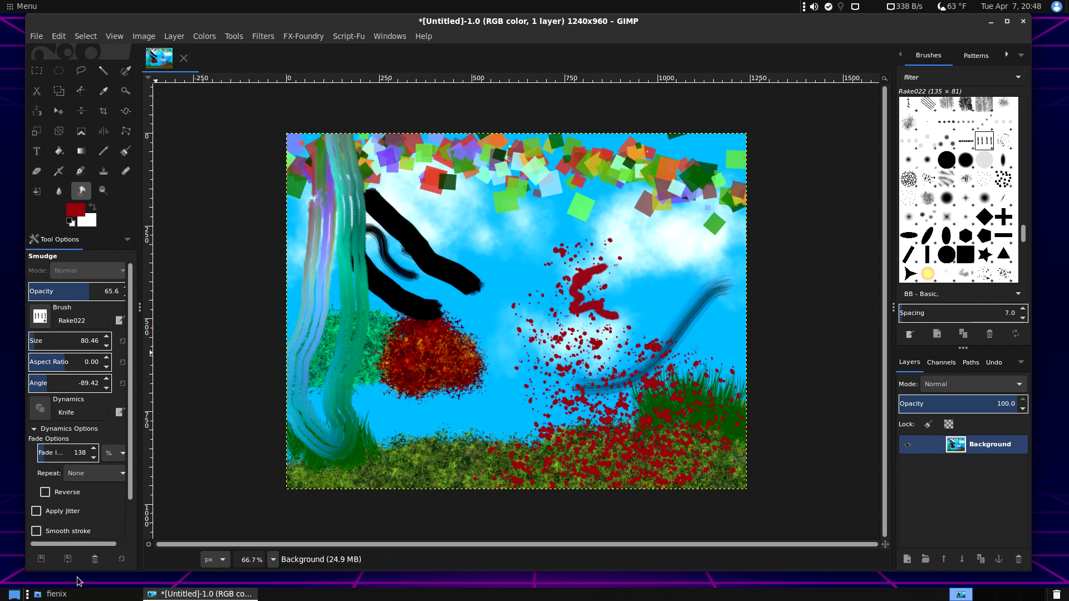
Smudge the upper end of the thick black stroke with the "Smudge Charcoal" preset
left_click(68, 561)
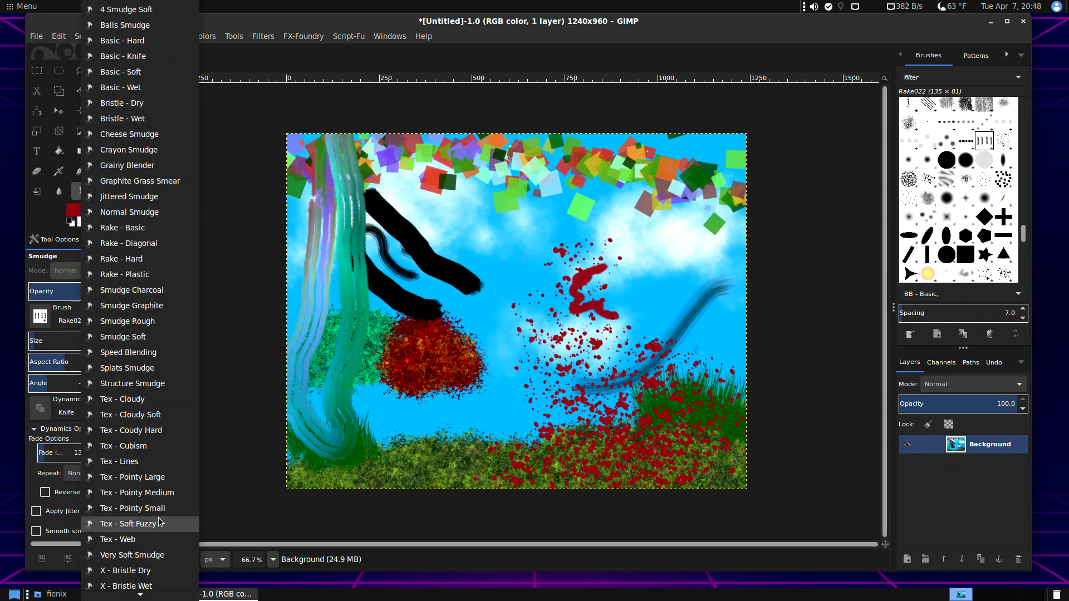
left_click(166, 290)
left_click_drag(379, 183, 382, 211)
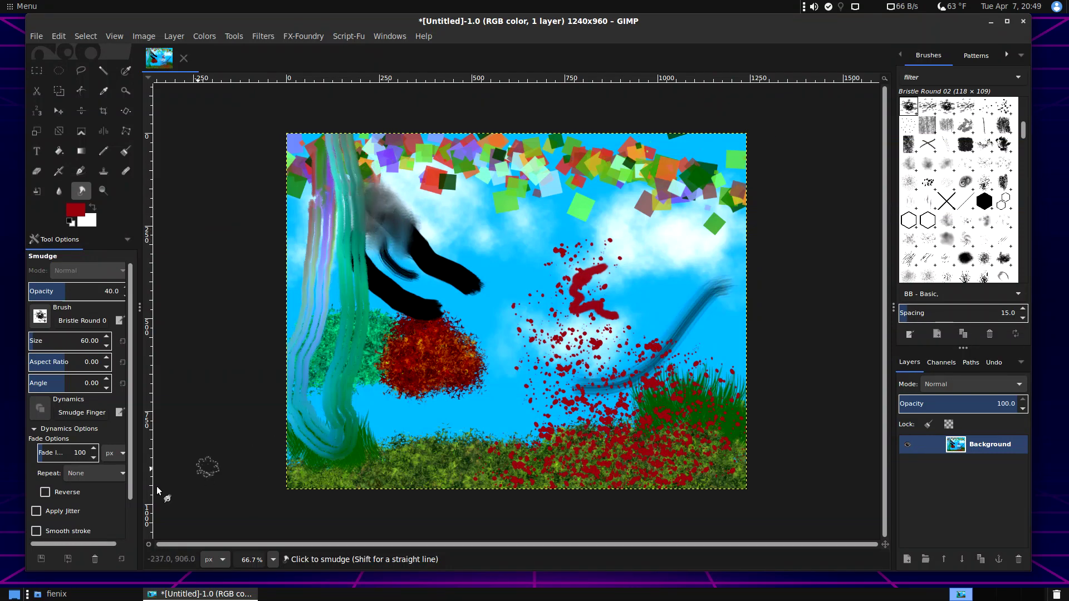
Smear long vertical textured streaks through the left part of the painting with the "Graphite Grass Smear" preset
left_click(69, 560)
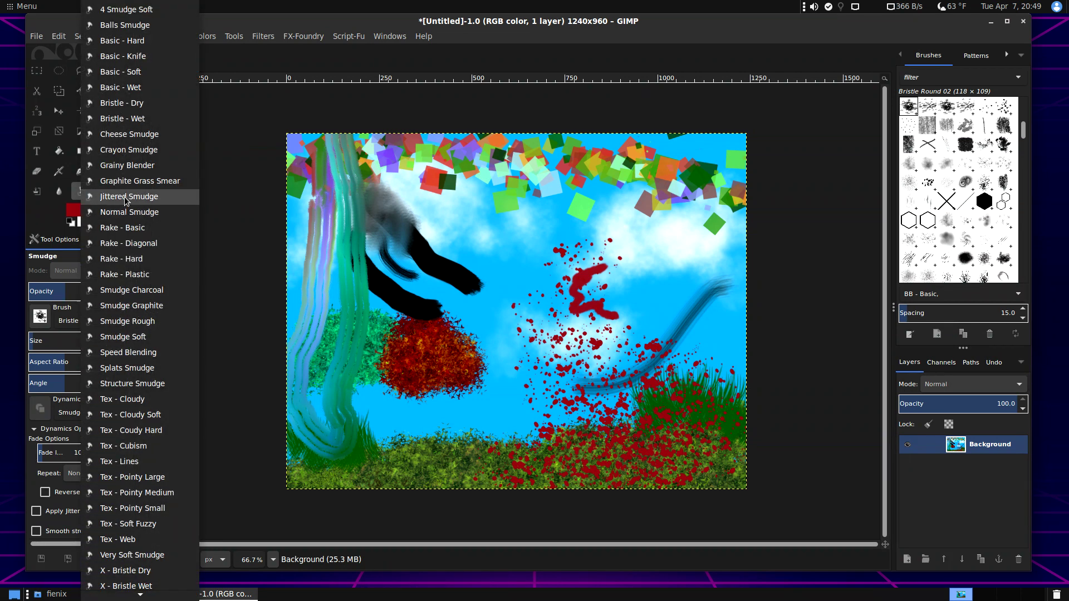
left_click(129, 181)
mouse_move(379, 245)
left_mouse_down()
mouse_move(378, 363)
mouse_move(395, 420)
mouse_move(396, 511)
mouse_move(363, 516)
mouse_move(351, 399)
mouse_move(364, 361)
mouse_move(333, 225)
mouse_move(335, 171)
mouse_move(315, 125)
left_mouse_up()
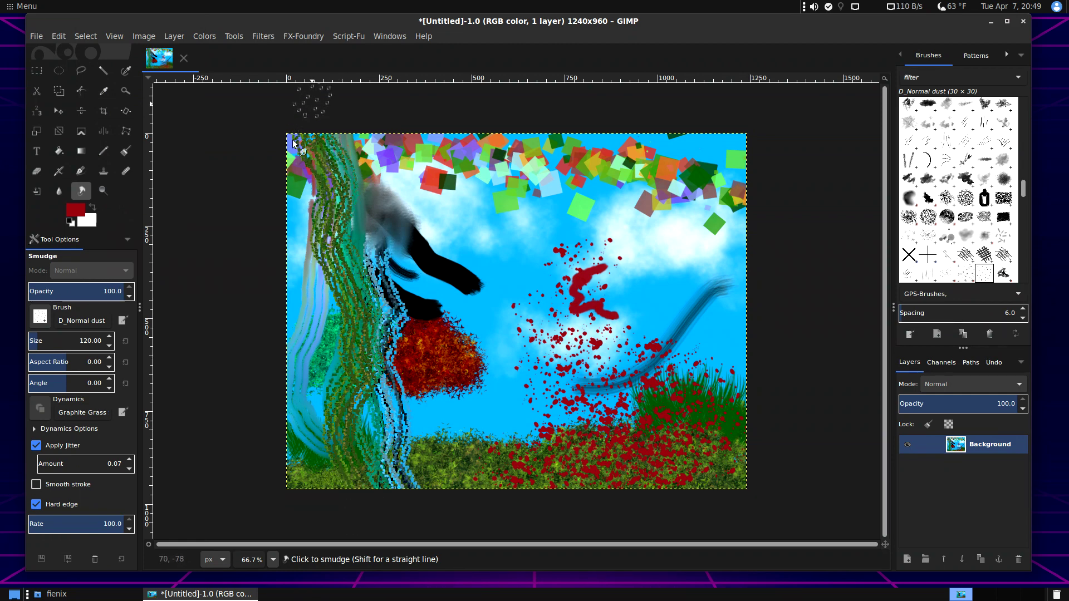
Smudge the left half of the painting and the confetti strip across the top with the "Cheese Smudge" preset
left_click(68, 559)
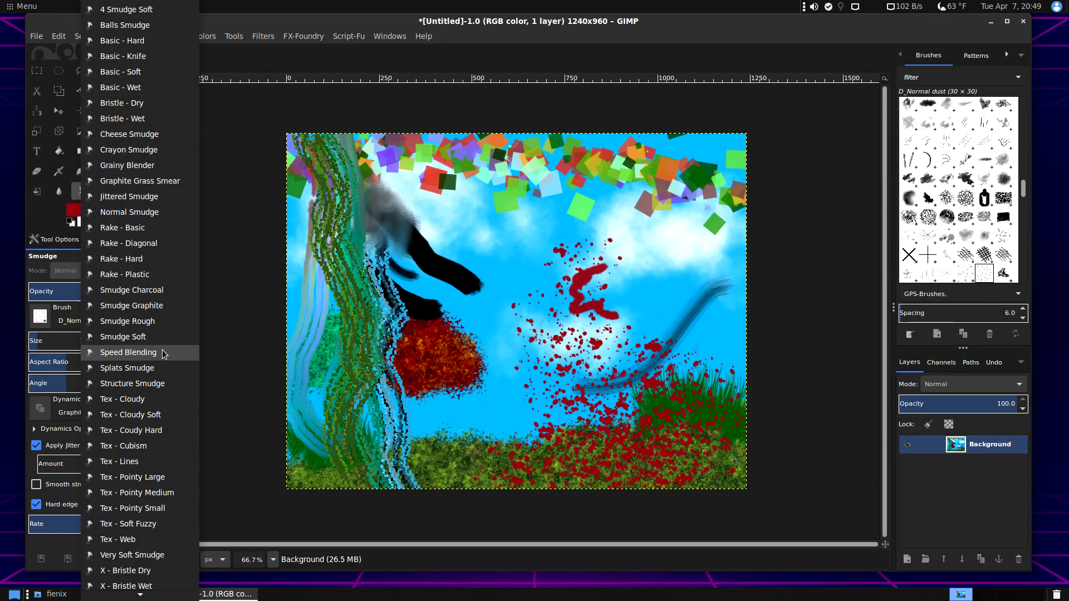
left_click(152, 136)
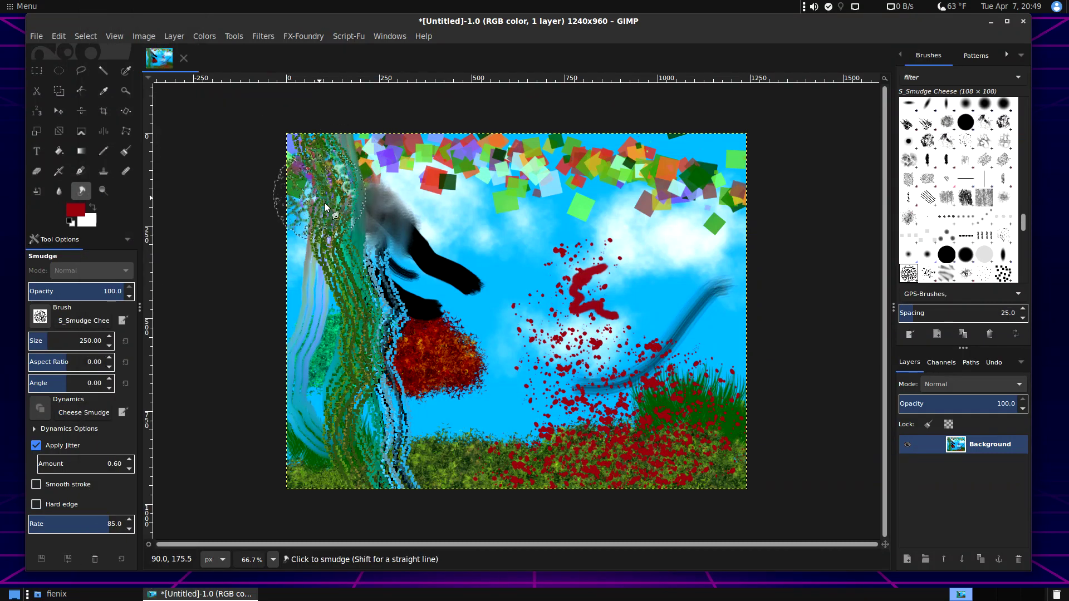
mouse_move(326, 206)
left_mouse_down()
mouse_move(358, 309)
mouse_move(360, 377)
mouse_move(338, 473)
mouse_move(385, 500)
mouse_move(465, 341)
mouse_move(428, 283)
mouse_move(450, 379)
mouse_move(447, 327)
mouse_move(399, 251)
mouse_move(402, 89)
mouse_move(535, 176)
mouse_move(527, 154)
mouse_move(500, 169)
mouse_move(566, 175)
left_mouse_up()
left_click_drag(686, 203, 787, 191)
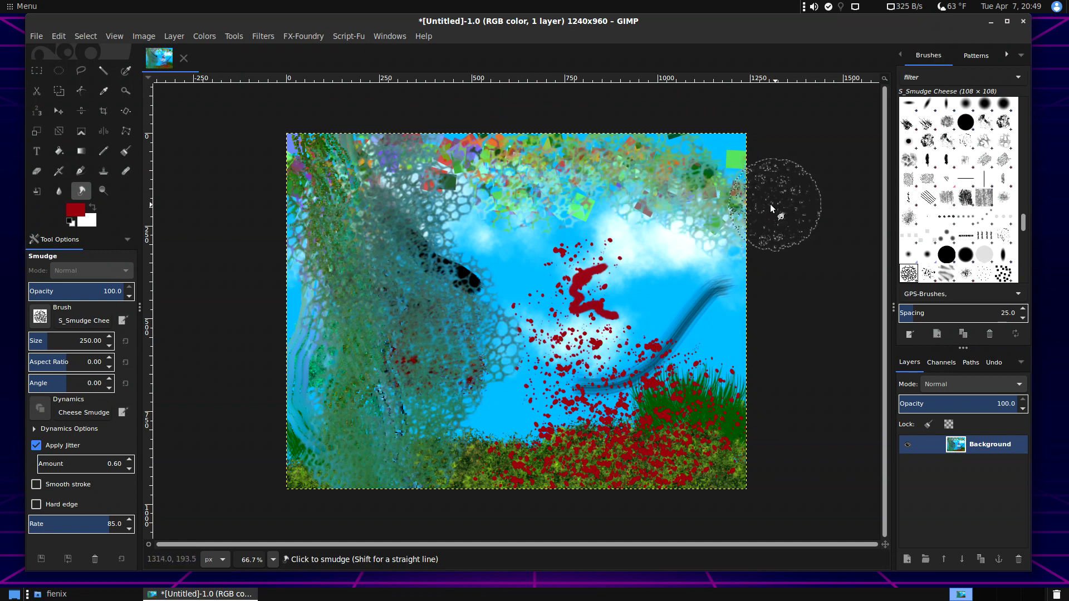
Smudge the sky, the red brush marks and the upper part of the painting with the "Grainy Blender" preset
left_click(68, 559)
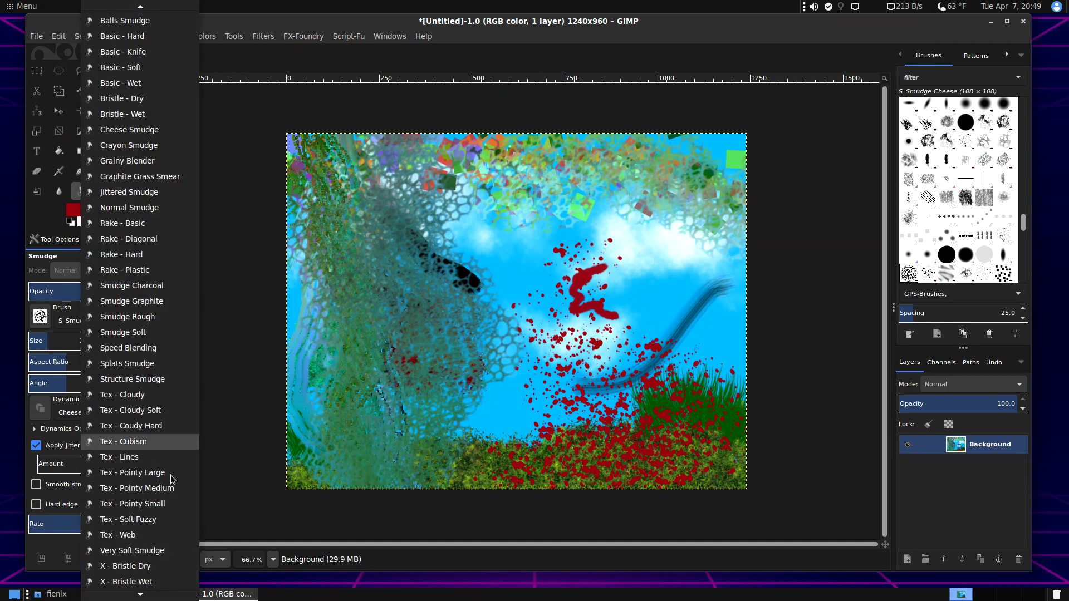
scroll(179, 579, "down", 3)
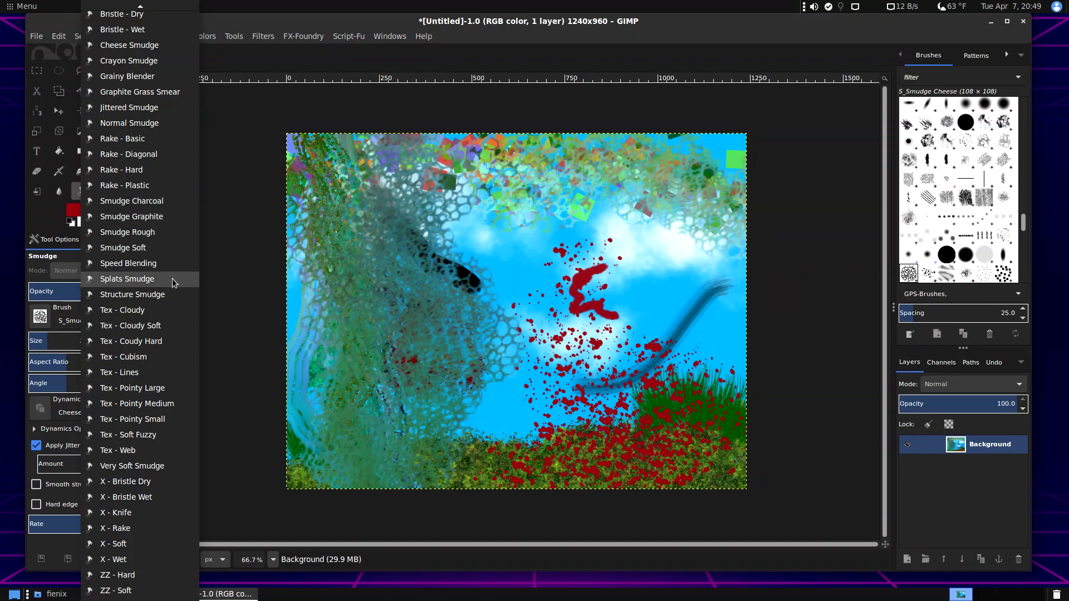
scroll(167, 138, "up", 3)
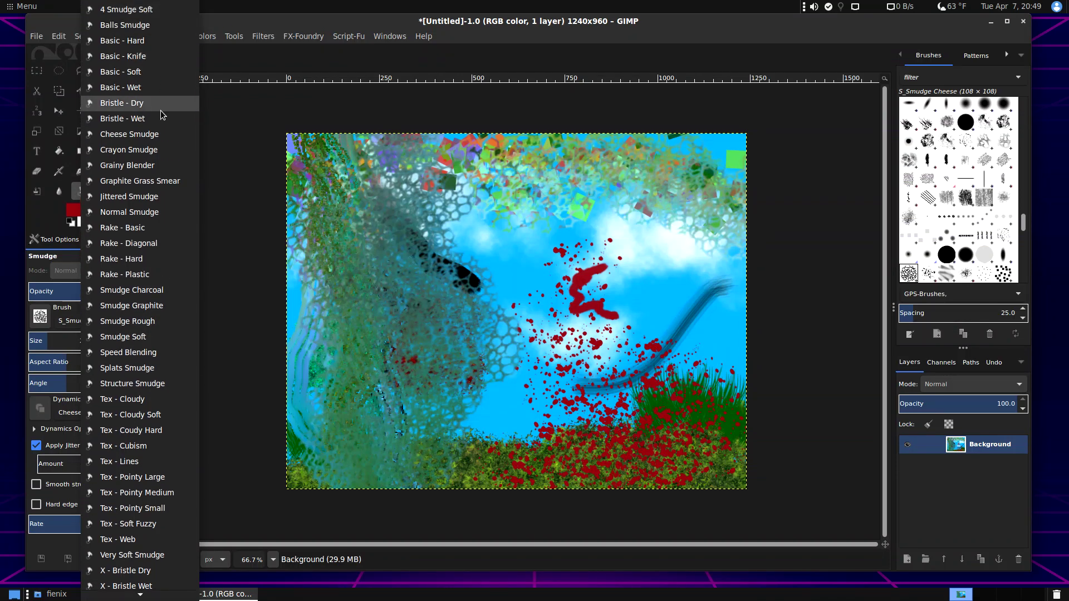
left_click(156, 166)
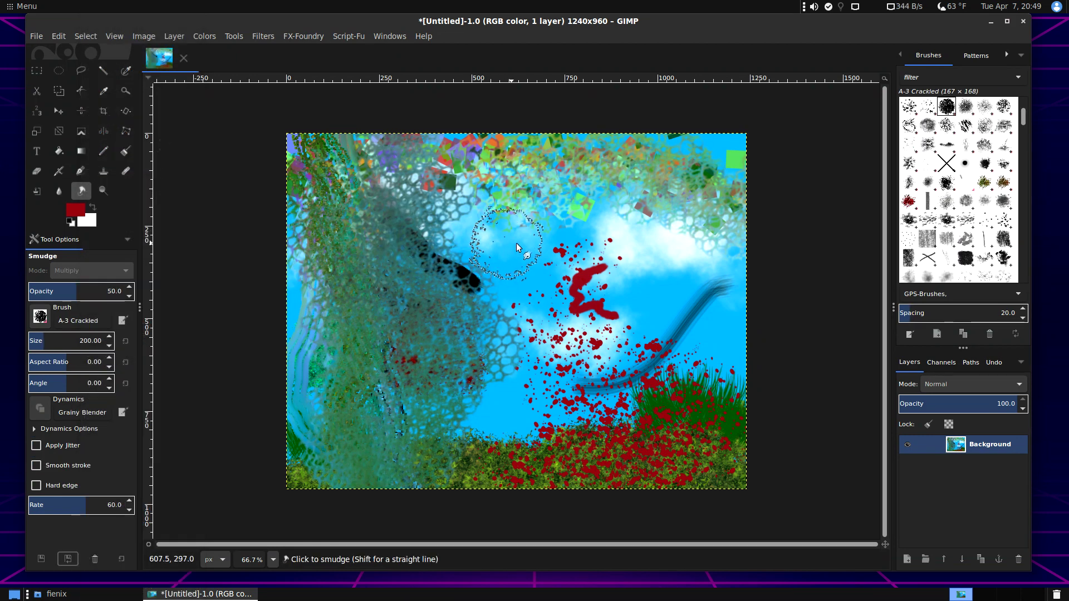
mouse_move(516, 247)
left_mouse_down()
mouse_move(504, 279)
mouse_move(552, 334)
mouse_move(545, 356)
mouse_move(604, 247)
mouse_move(621, 329)
mouse_move(612, 373)
left_mouse_up()
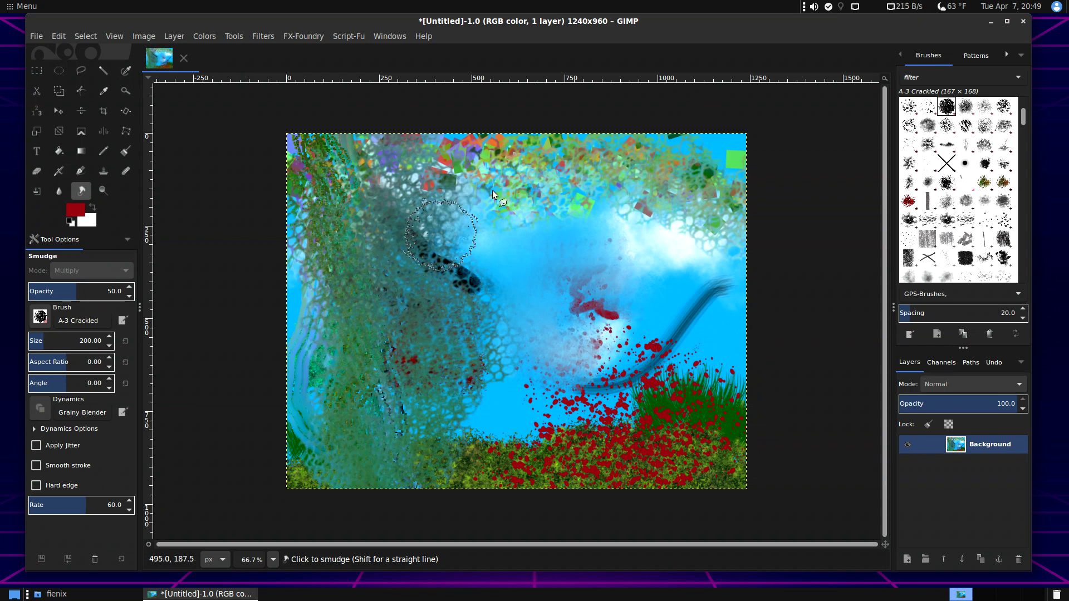
mouse_move(493, 195)
left_mouse_down()
mouse_move(337, 194)
mouse_move(464, 241)
mouse_move(556, 221)
mouse_move(564, 136)
mouse_move(563, 167)
mouse_move(667, 248)
mouse_move(807, 382)
left_mouse_up()
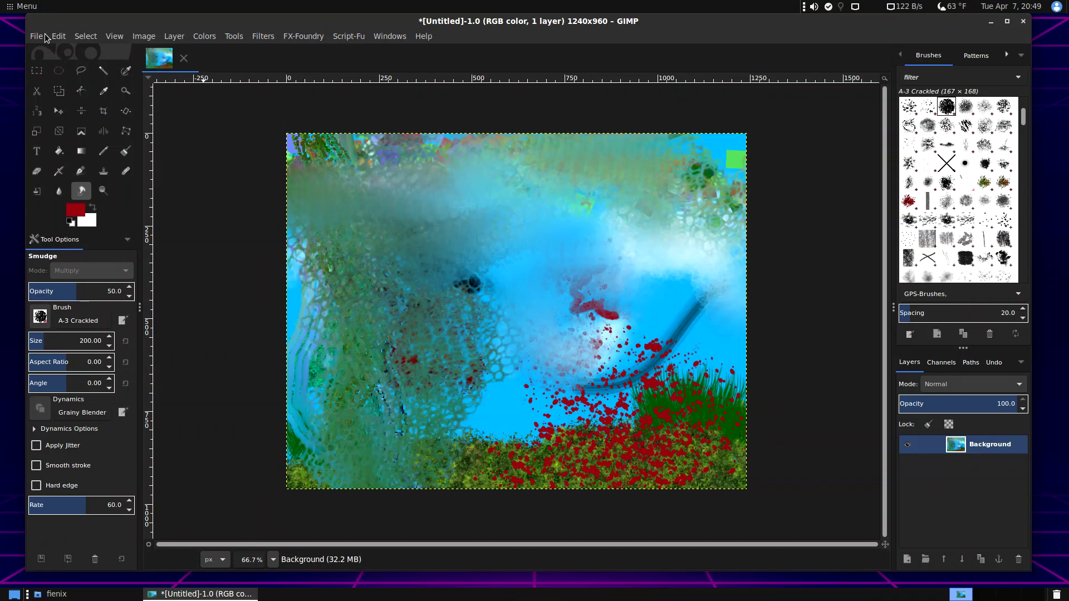
Open planet-2087558.jpg from the Pictures folder as a new image
left_click(40, 35)
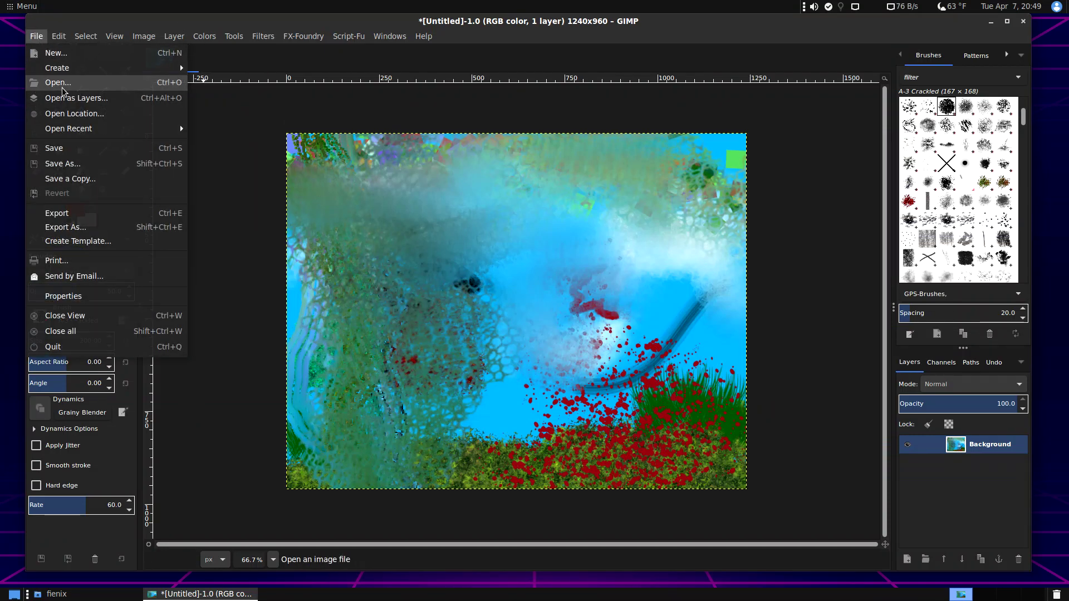
left_click(63, 83)
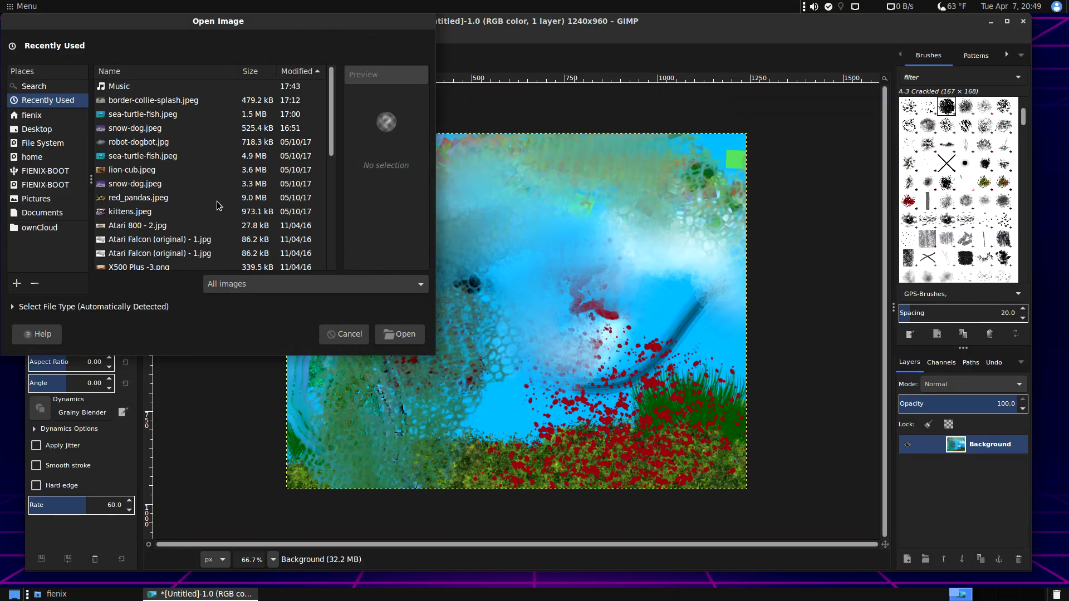
left_click(39, 115)
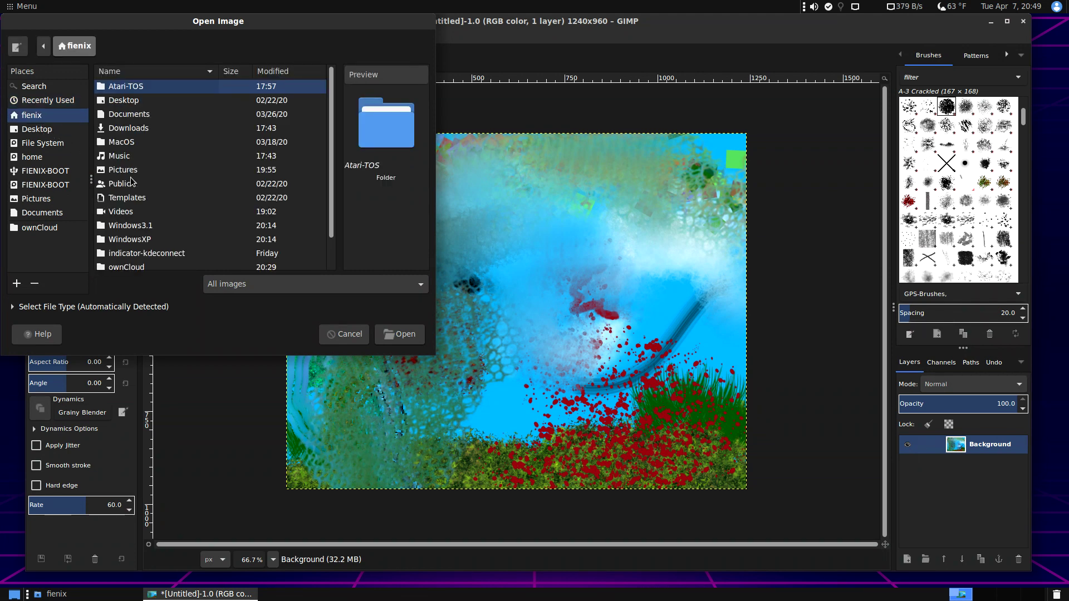
double_click(132, 170)
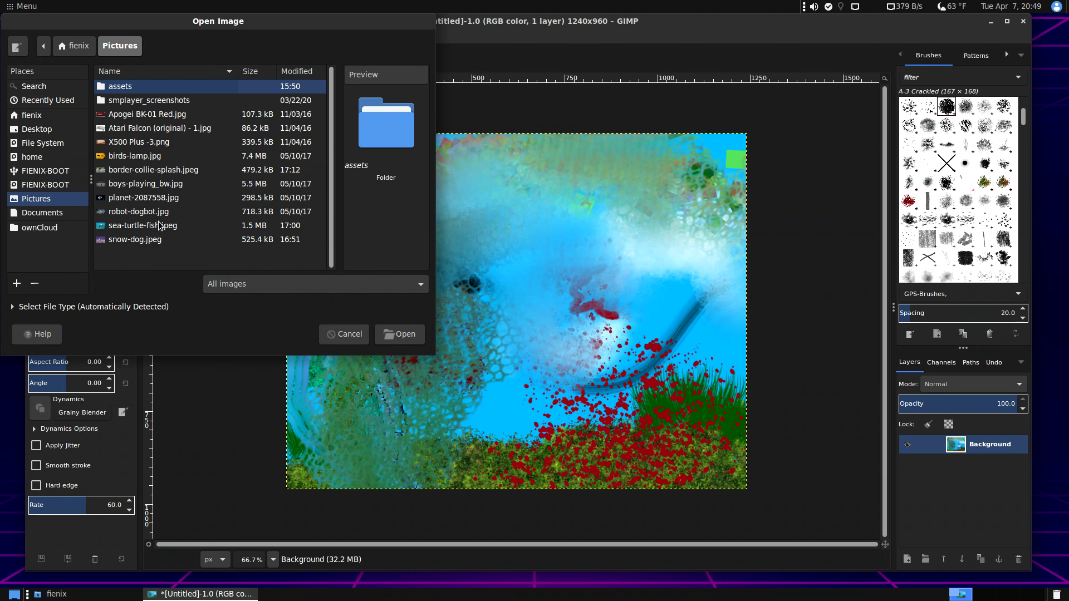
left_click(174, 199)
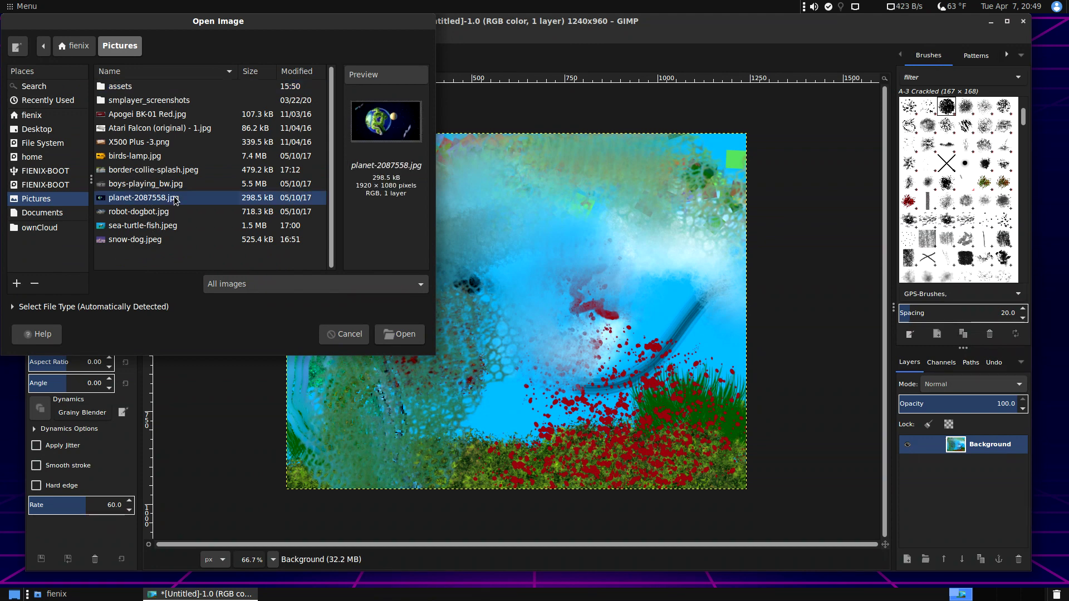
double_click(175, 199)
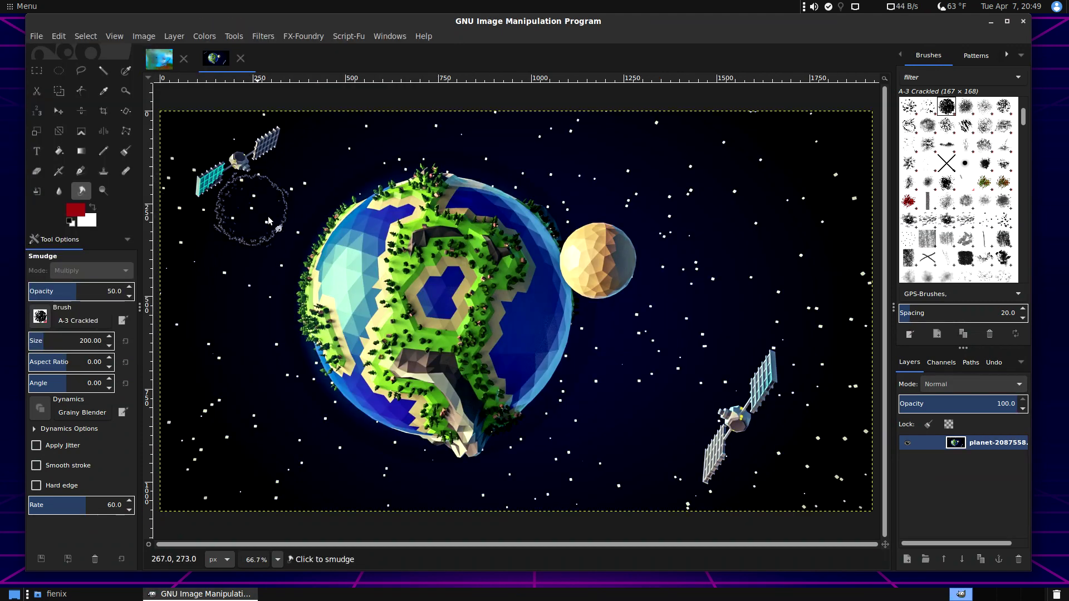
Outline the satellite beside the planet's upper left with a closed polygonal Free Select selection
left_click(277, 560)
left_click(261, 480)
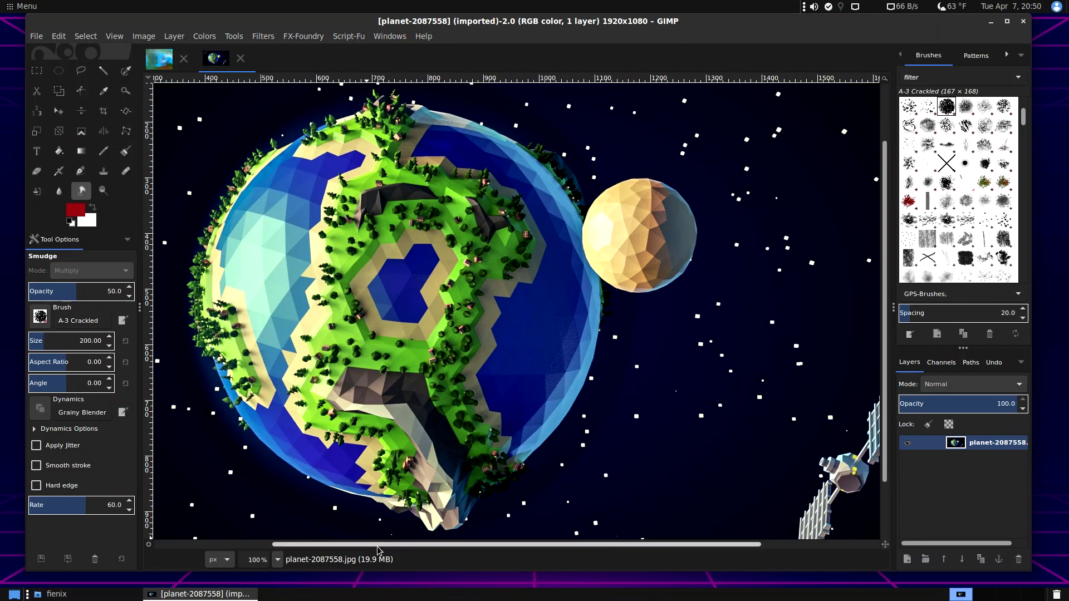
scroll(373, 544, "left", 5)
scroll(245, 312, "up", 3)
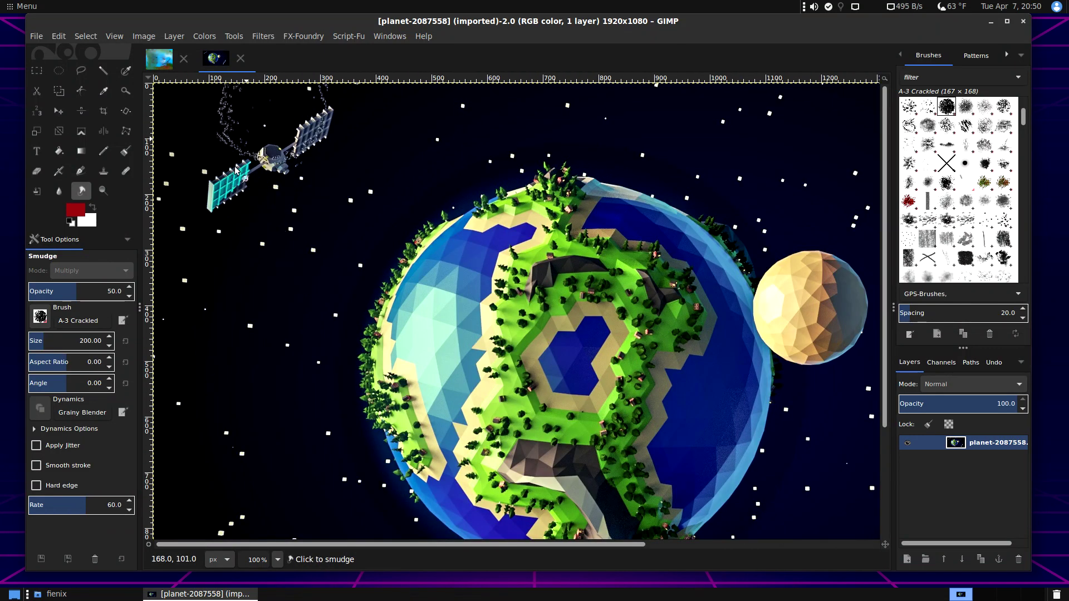
left_click(82, 71)
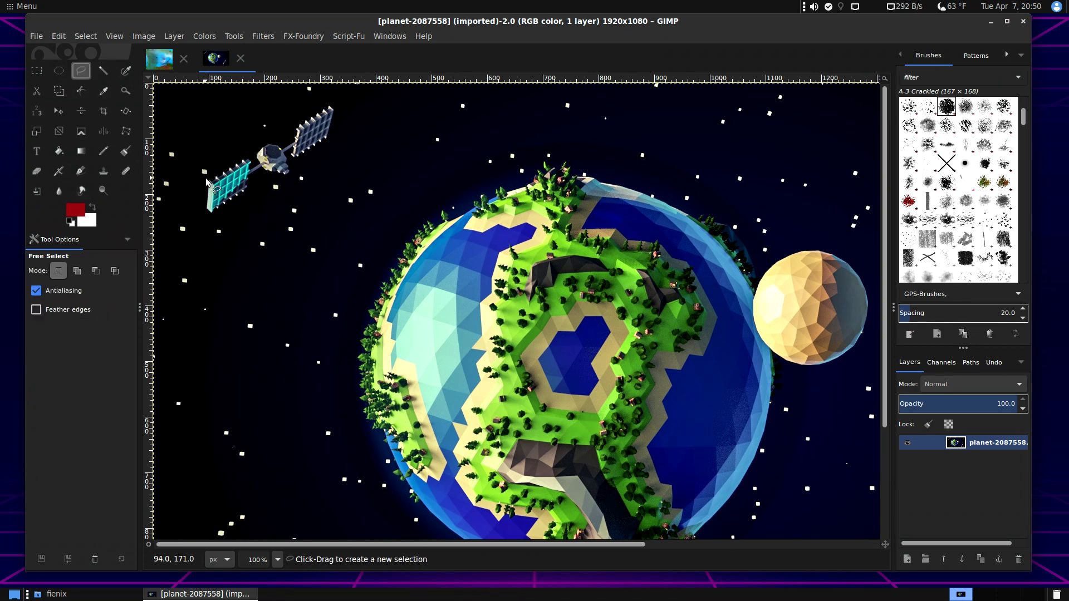
left_click(206, 180)
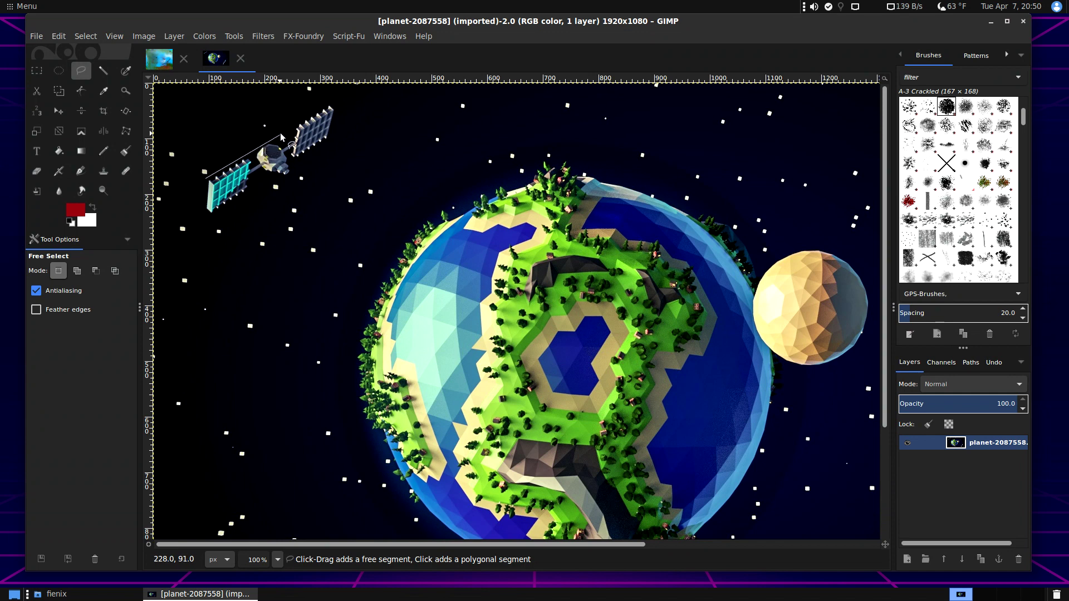
left_click(332, 100)
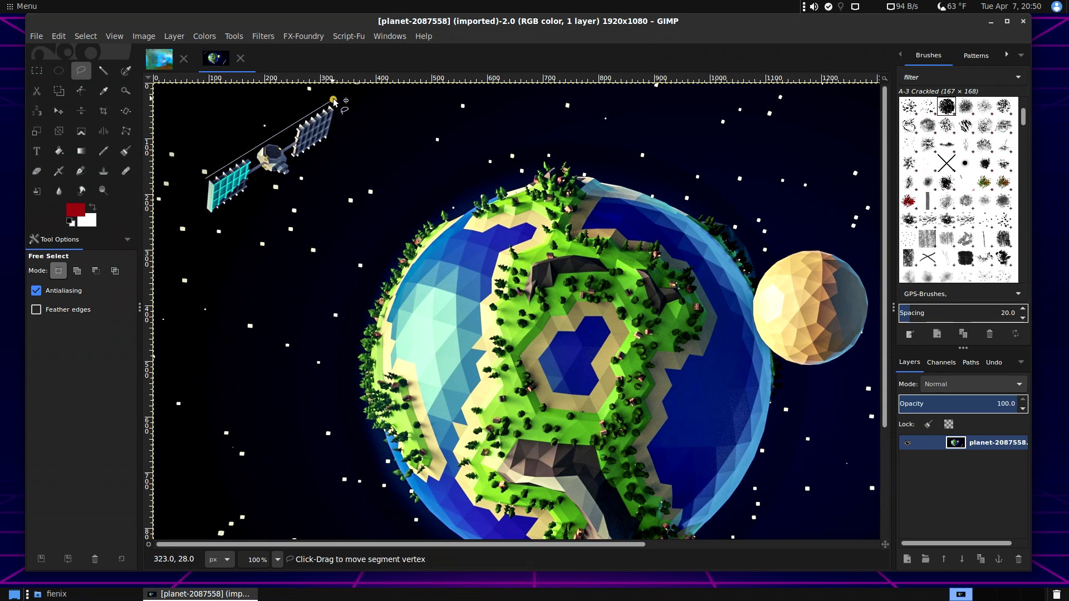
left_click(342, 110)
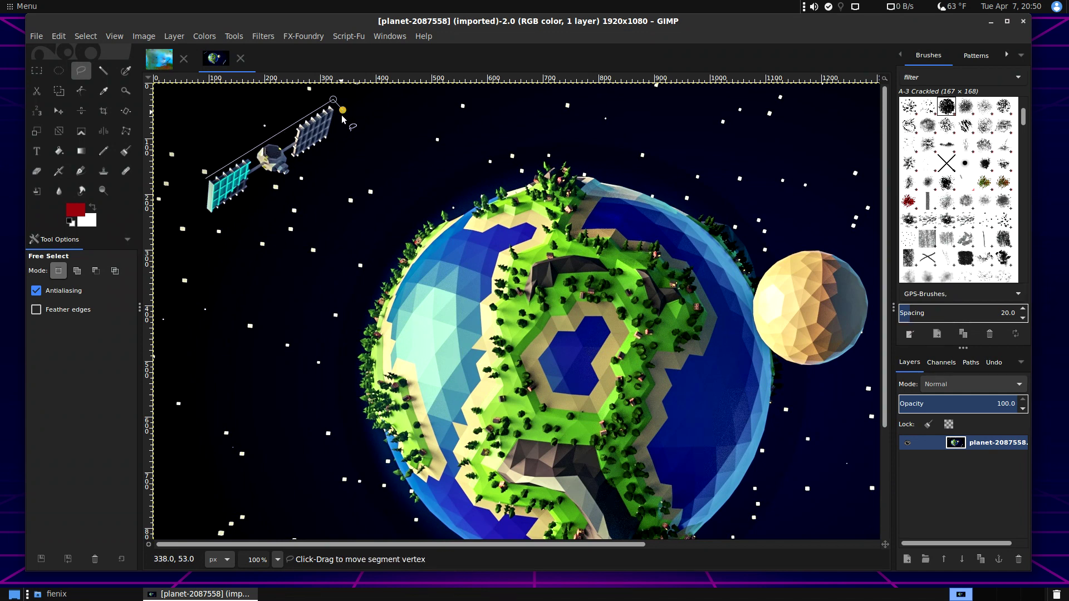
left_click(330, 148)
left_click(292, 167)
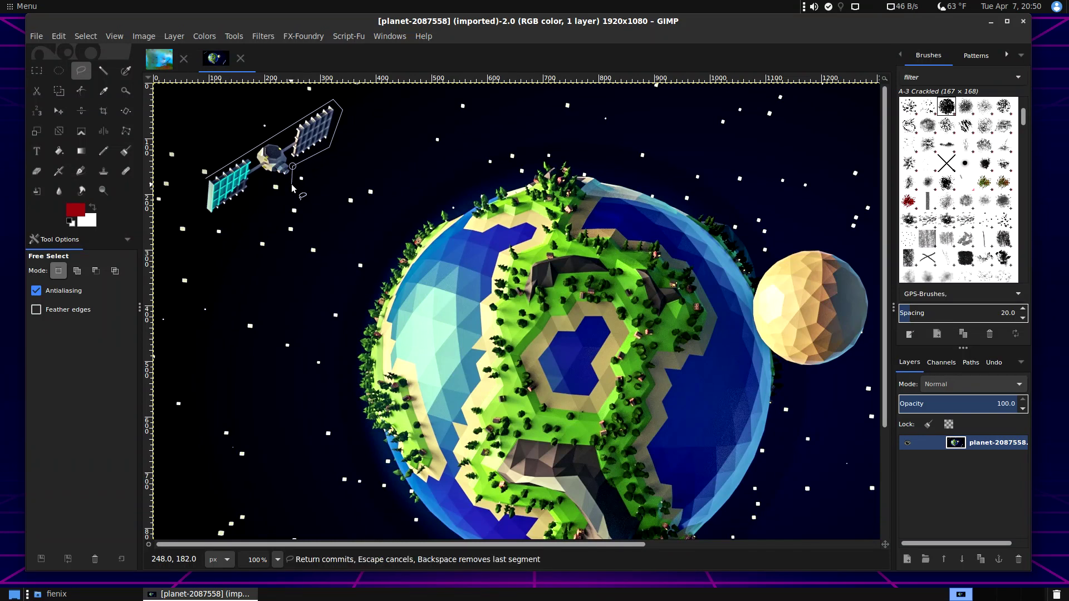
left_click(264, 176)
left_click(204, 222)
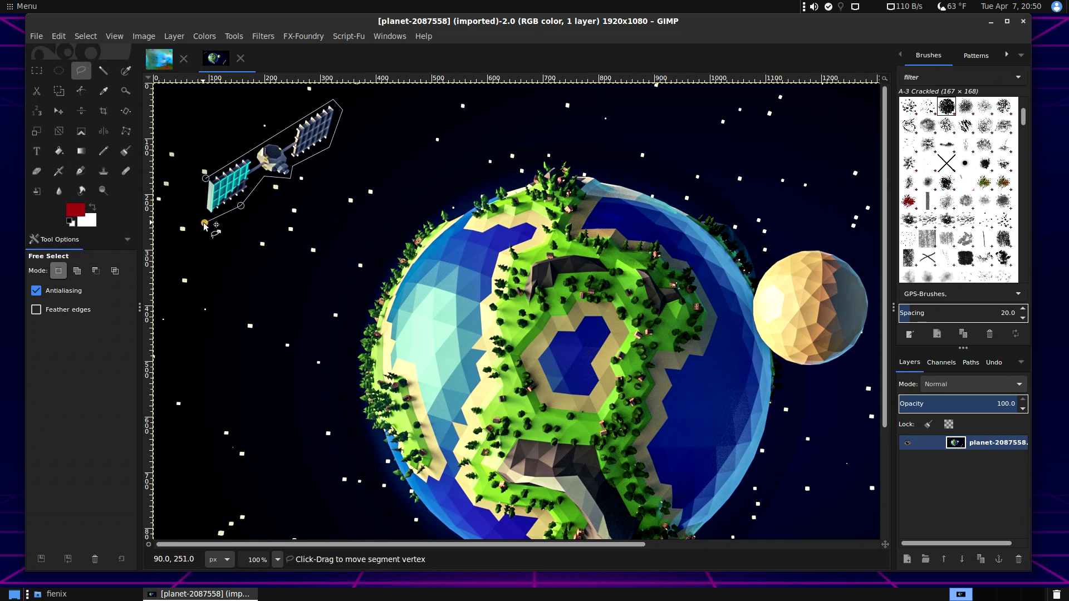
left_click(205, 178)
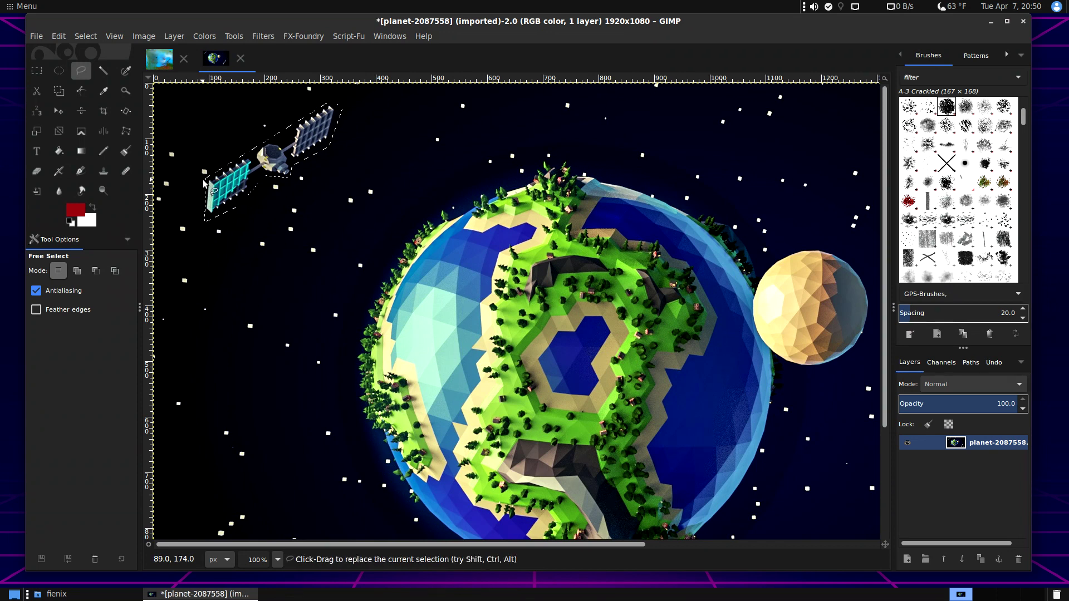
Remove the selected satellite with Heal selection, using 50-pixel context sampling from all around and random filling order
left_click(264, 34)
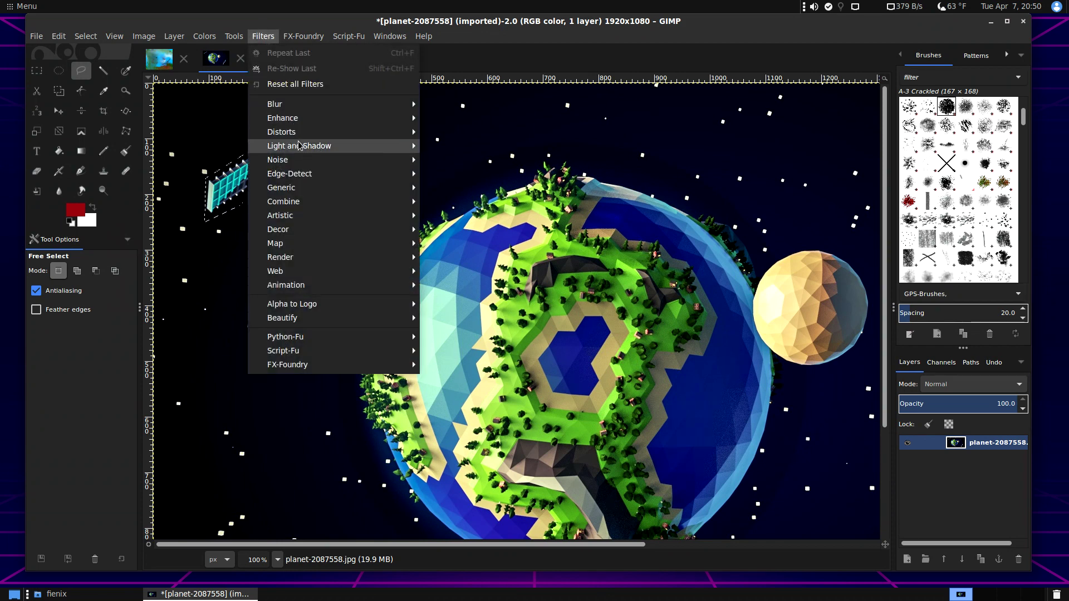
mouse_move(321, 121)
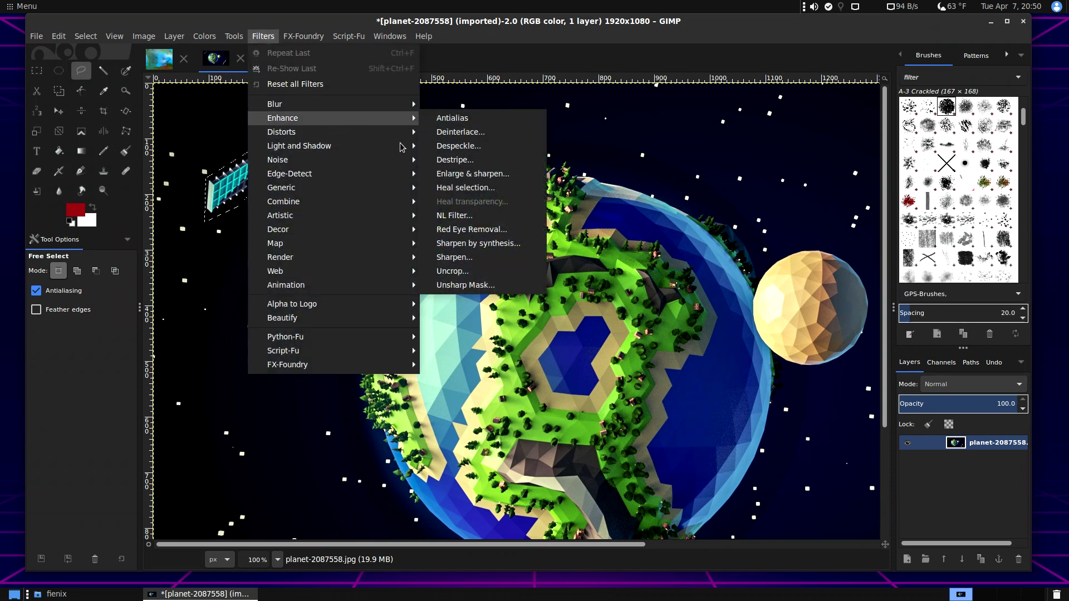
left_click(505, 193)
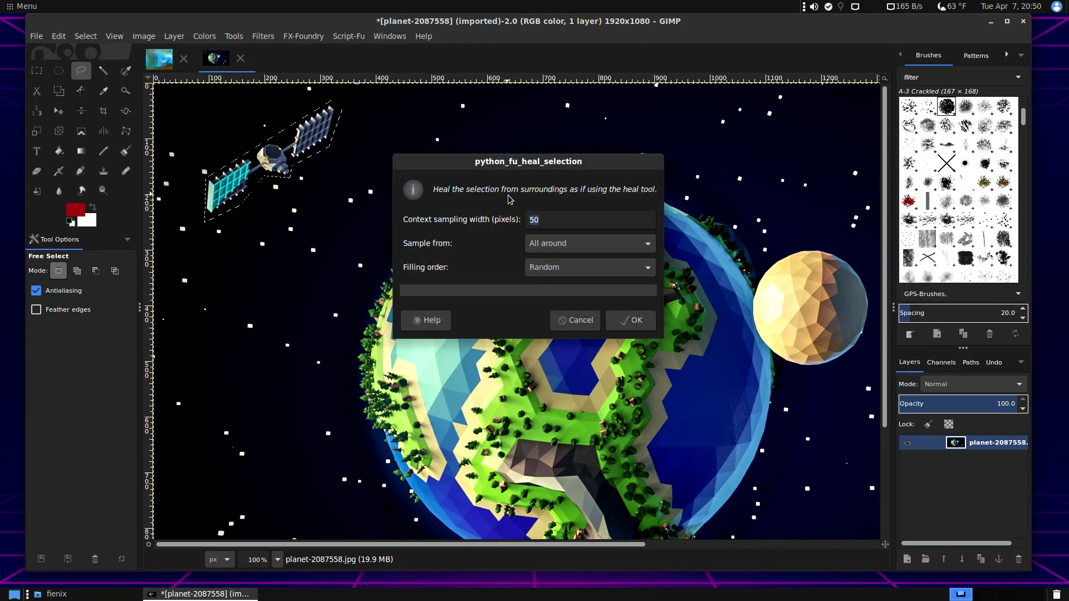
left_click(635, 328)
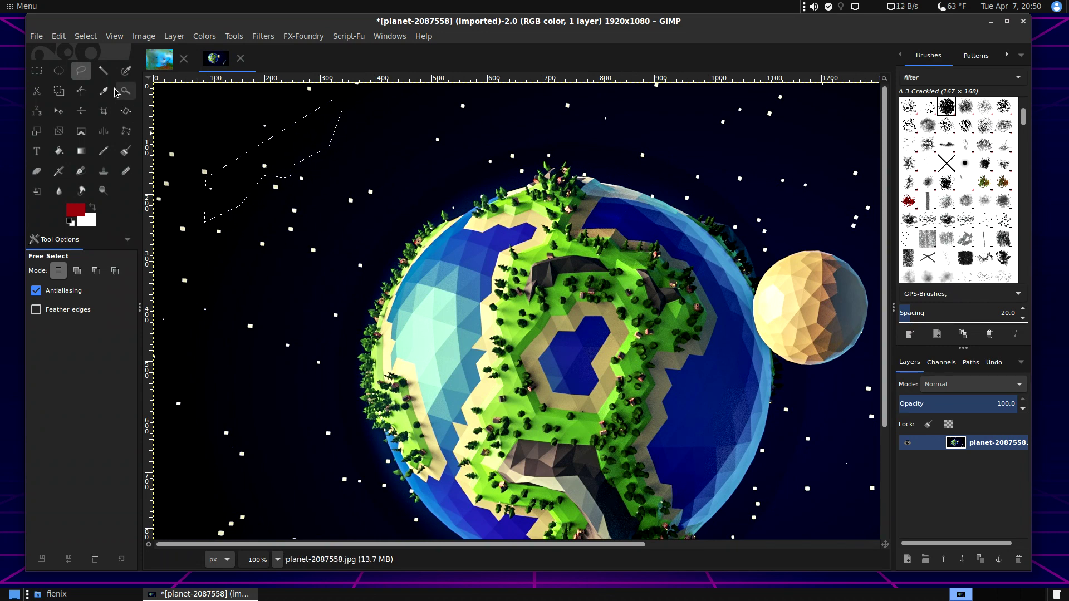
Clear the selection around the healed patch of sky using the Ellipse Select tool
left_click(58, 70)
left_click(185, 111)
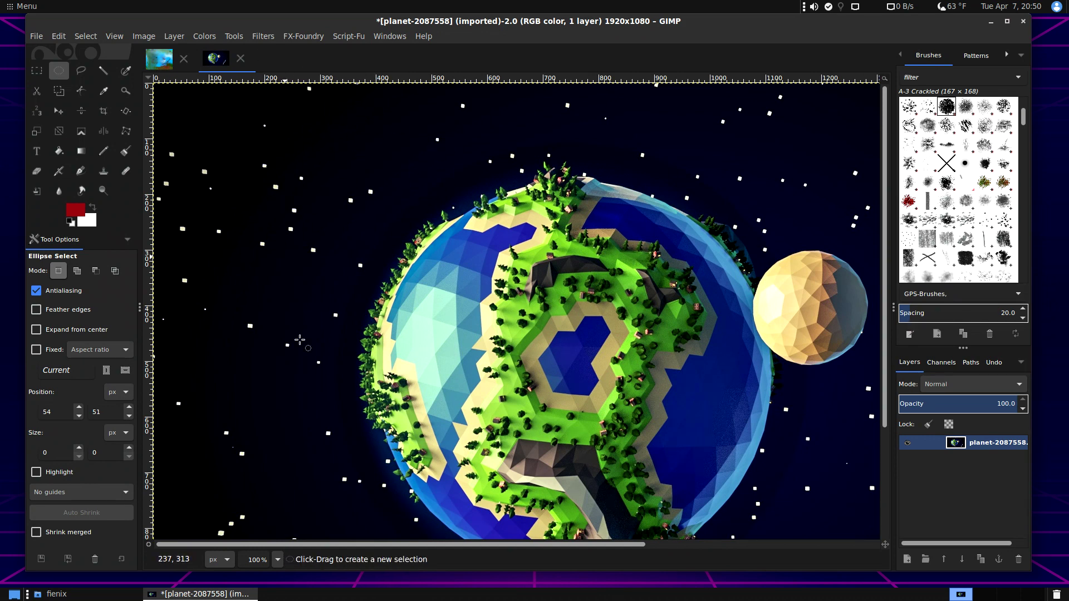
left_click(277, 559)
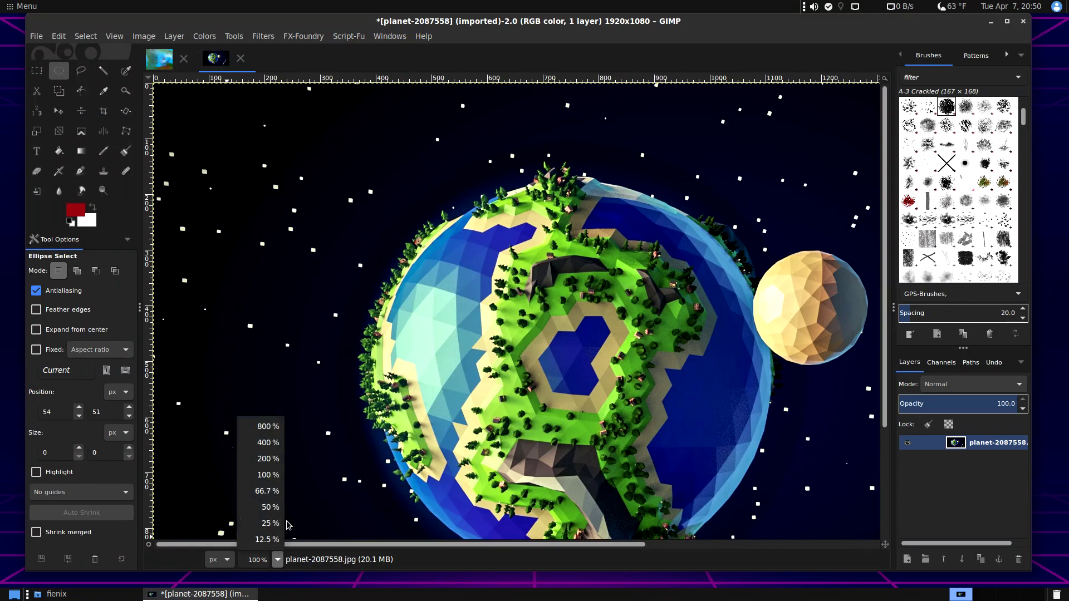
left_click(279, 494)
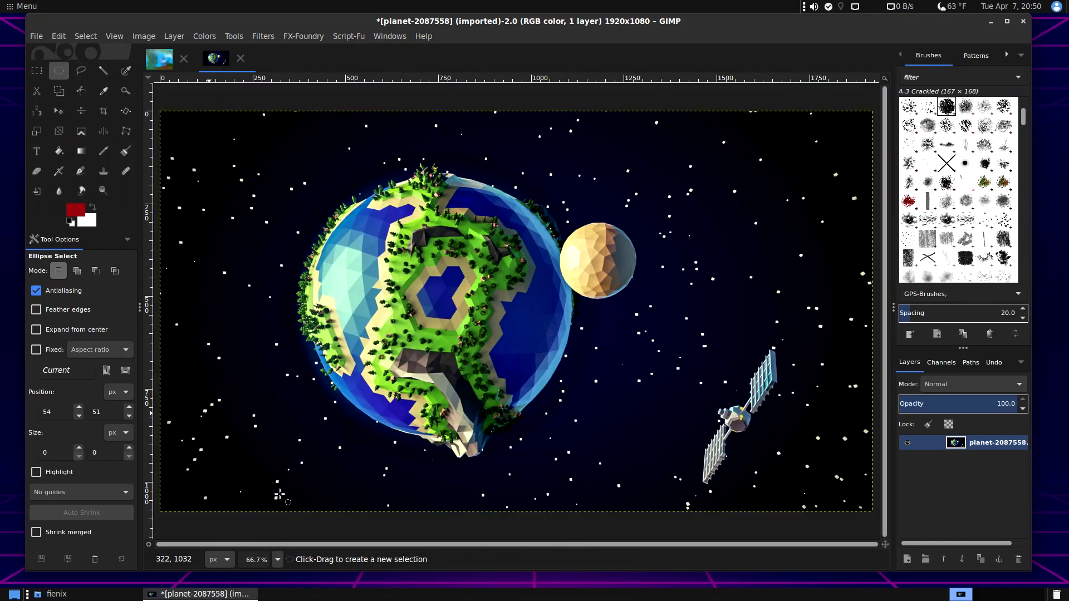
Apply the Script-Fu "Obama Hope" effect to the planet image
left_click(312, 40)
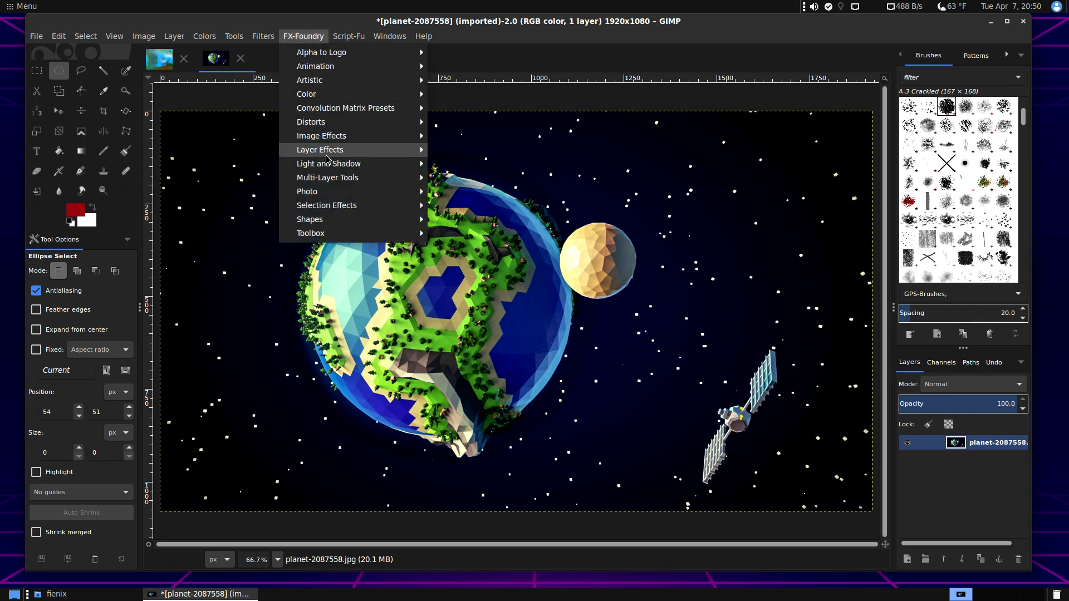
mouse_move(347, 157)
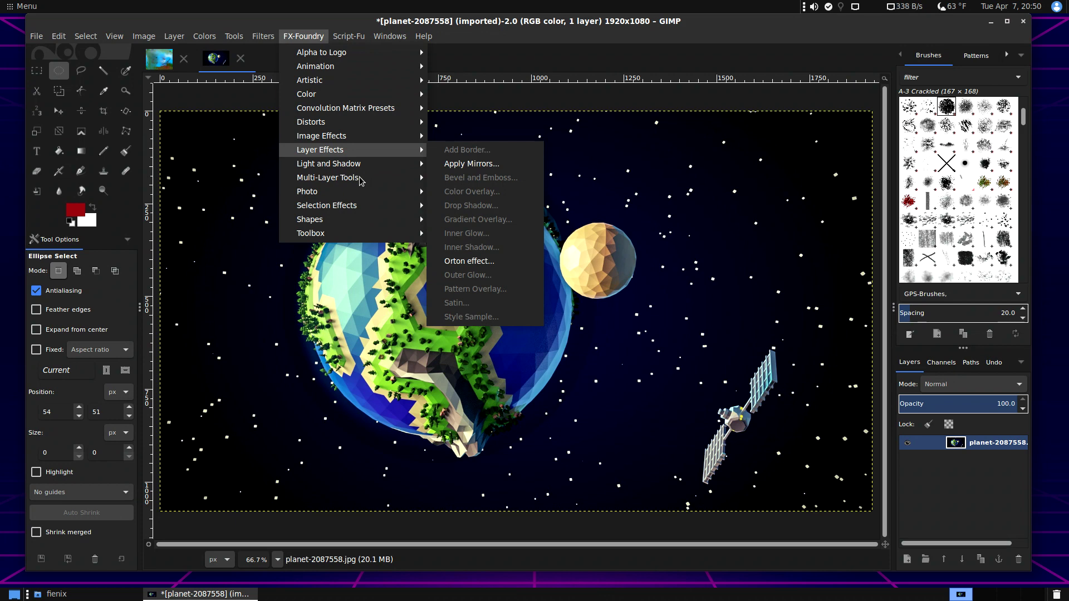
mouse_move(354, 192)
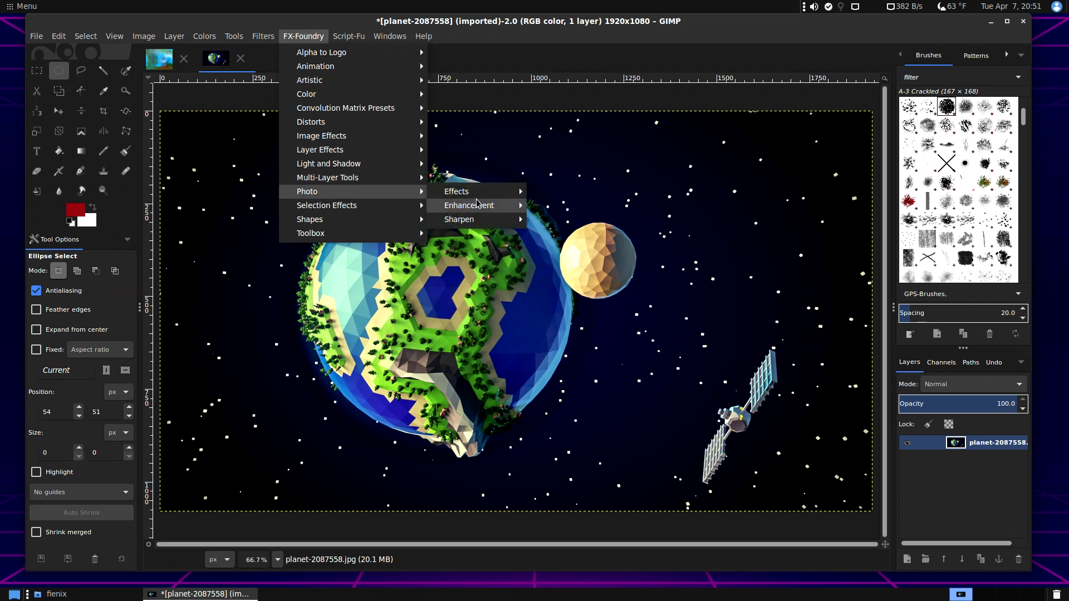
mouse_move(466, 198)
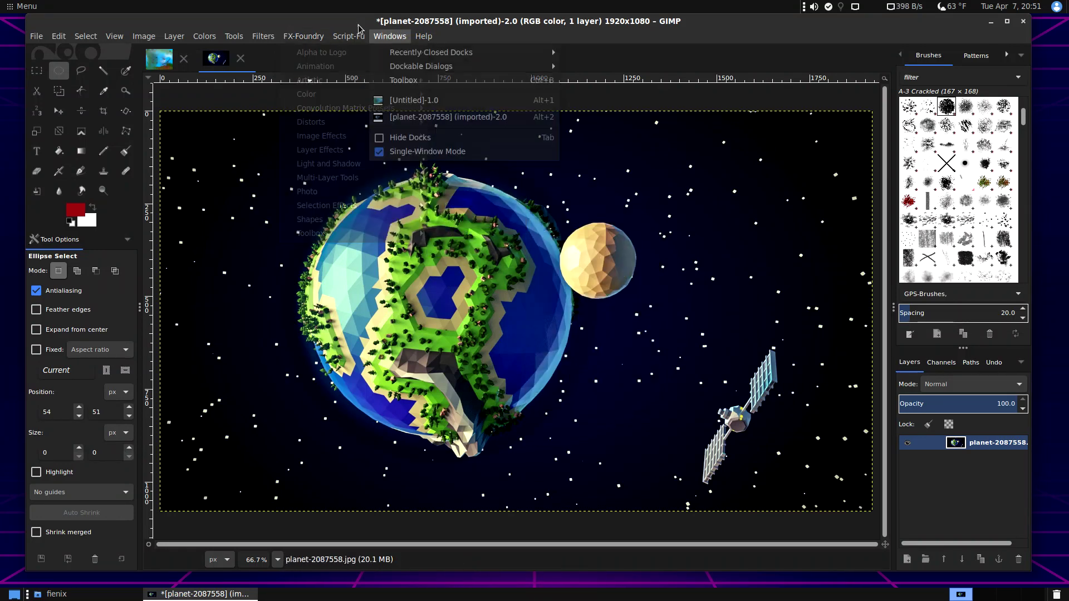
mouse_move(350, 37)
mouse_move(358, 99)
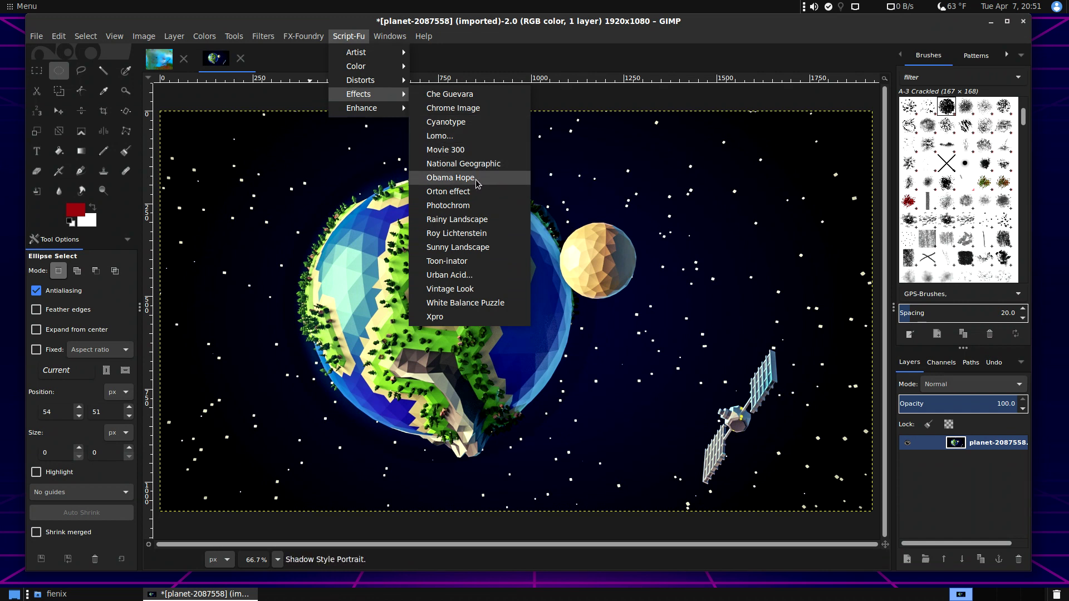
left_click(448, 179)
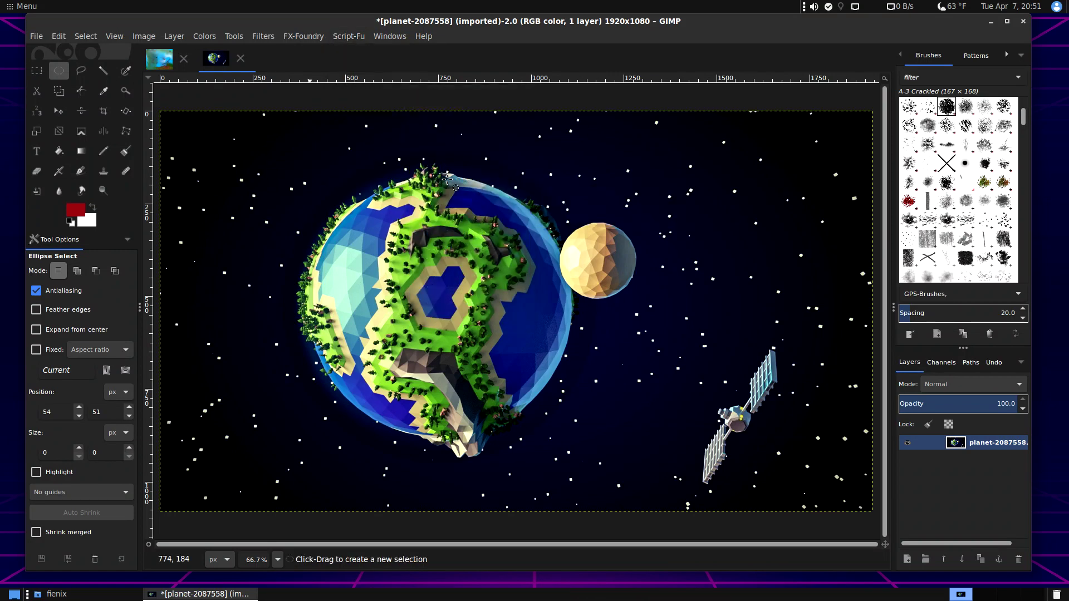
left_click(617, 466)
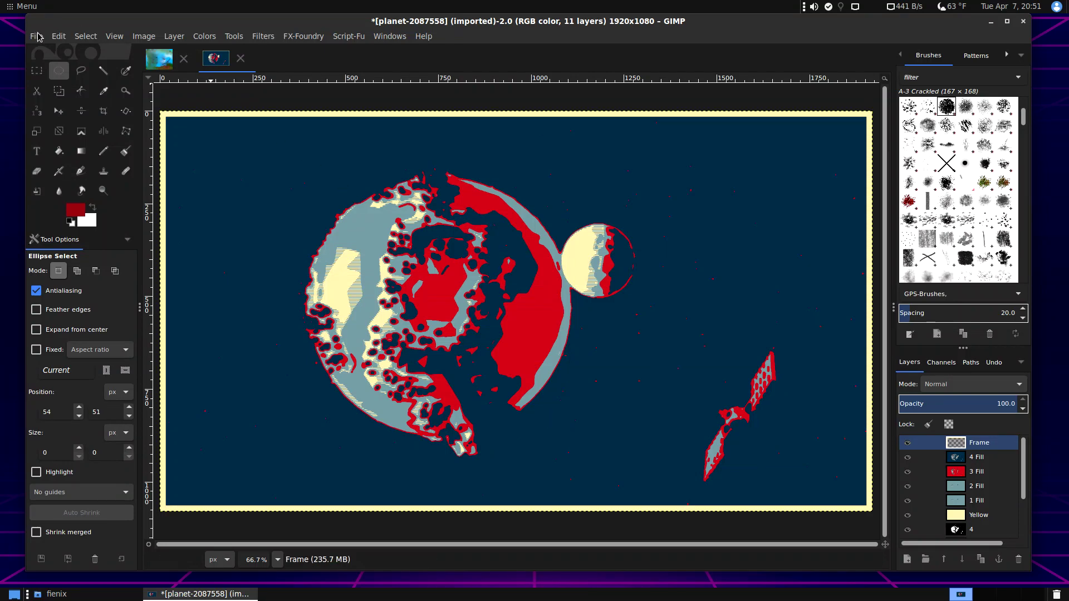
Open border-collie-splash.jpeg from Pictures and apply the Script-Fu Toon-inator effect to it
left_click(36, 36)
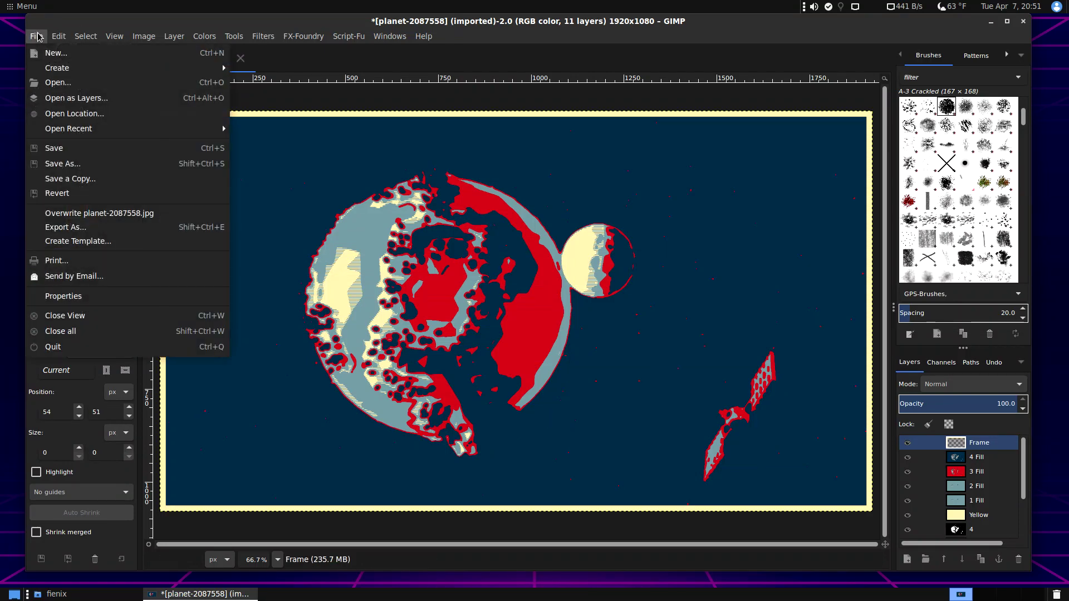
left_click(58, 84)
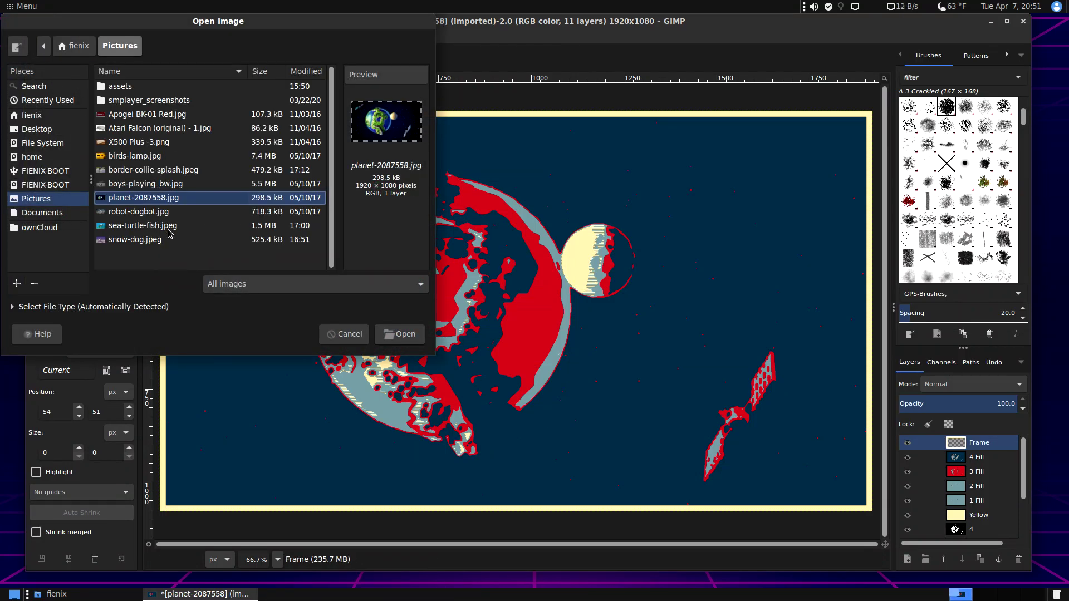
double_click(180, 174)
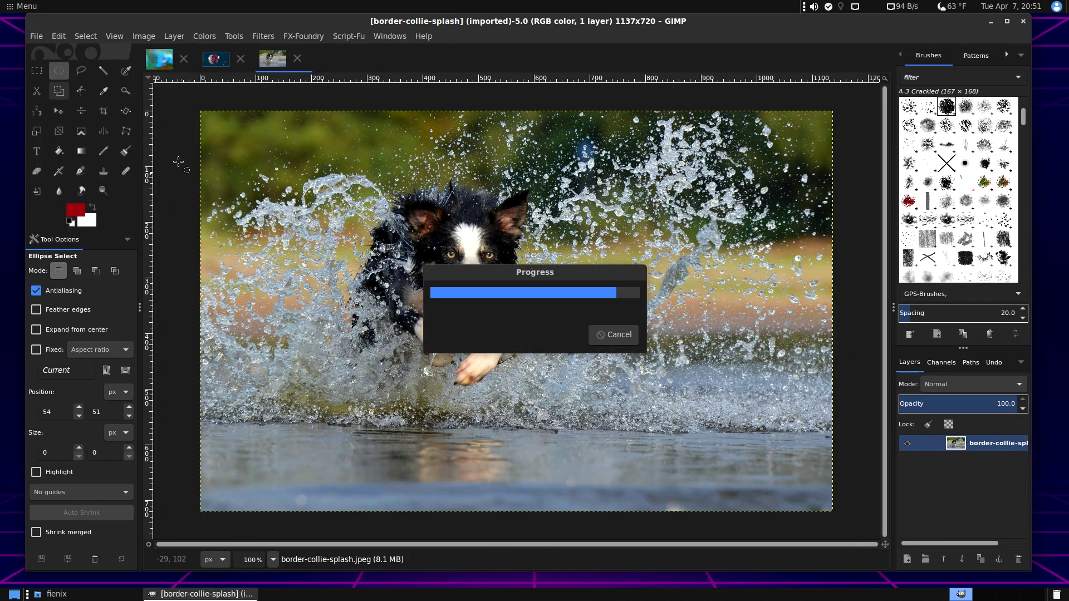
left_click(353, 39)
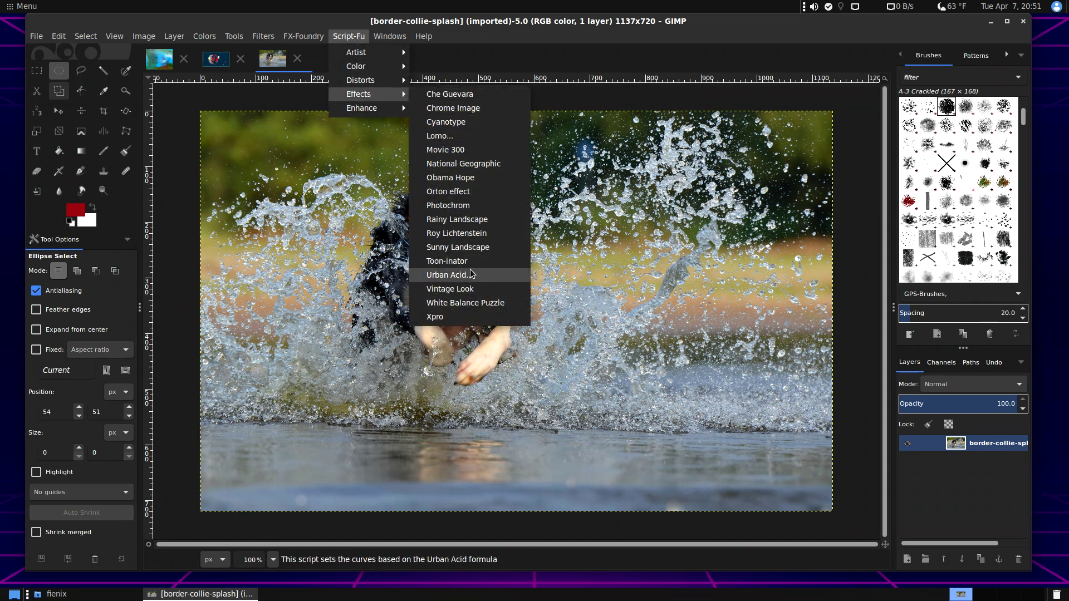
left_click(478, 263)
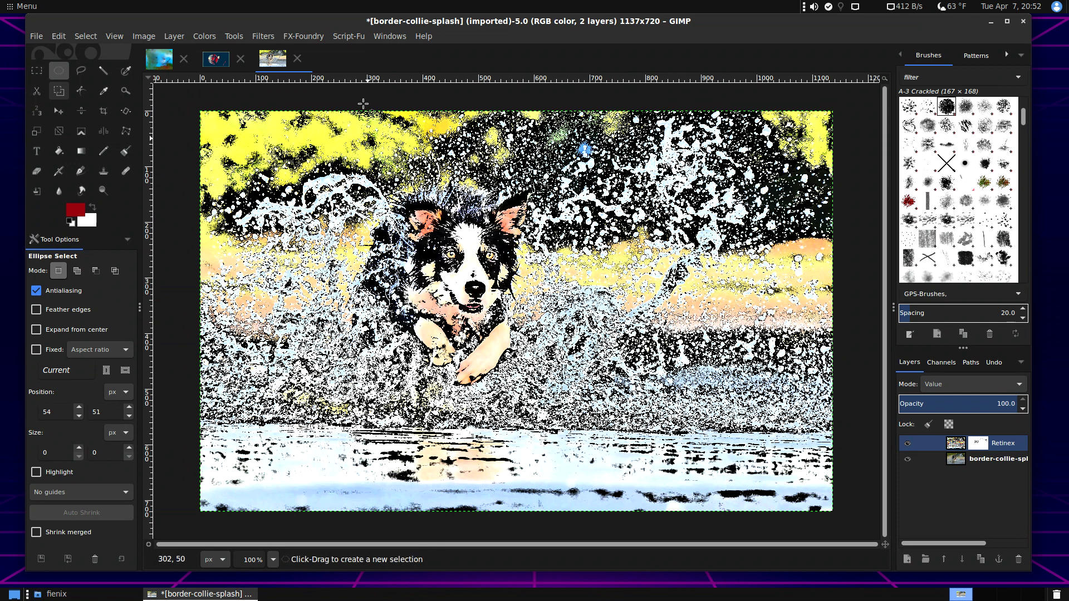
Open snow-dog.jpeg from the Pictures folder as another image
left_click(35, 37)
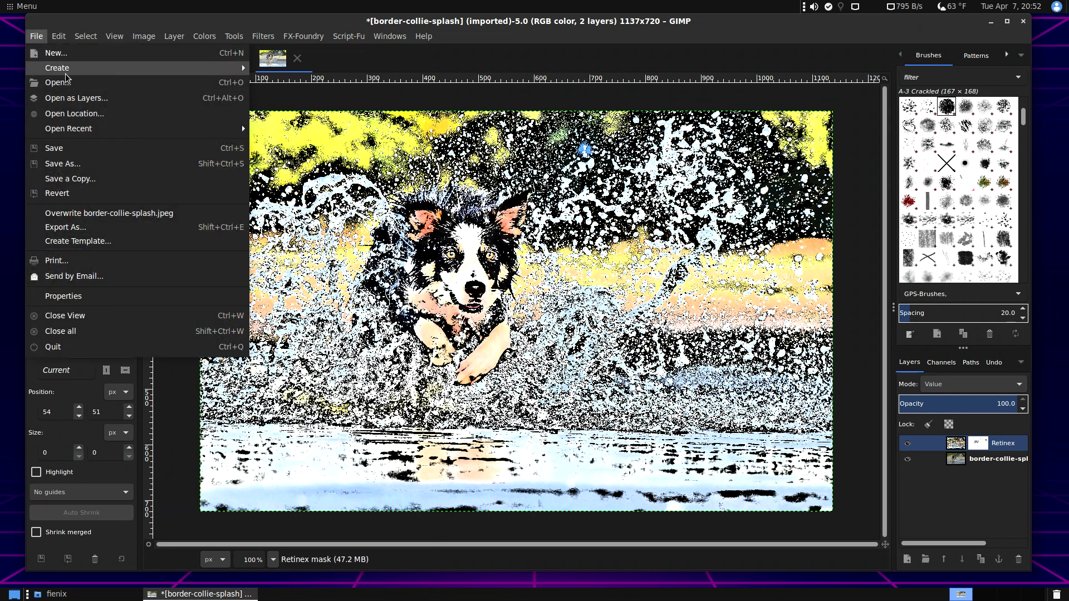
left_click(71, 88)
left_click(169, 241)
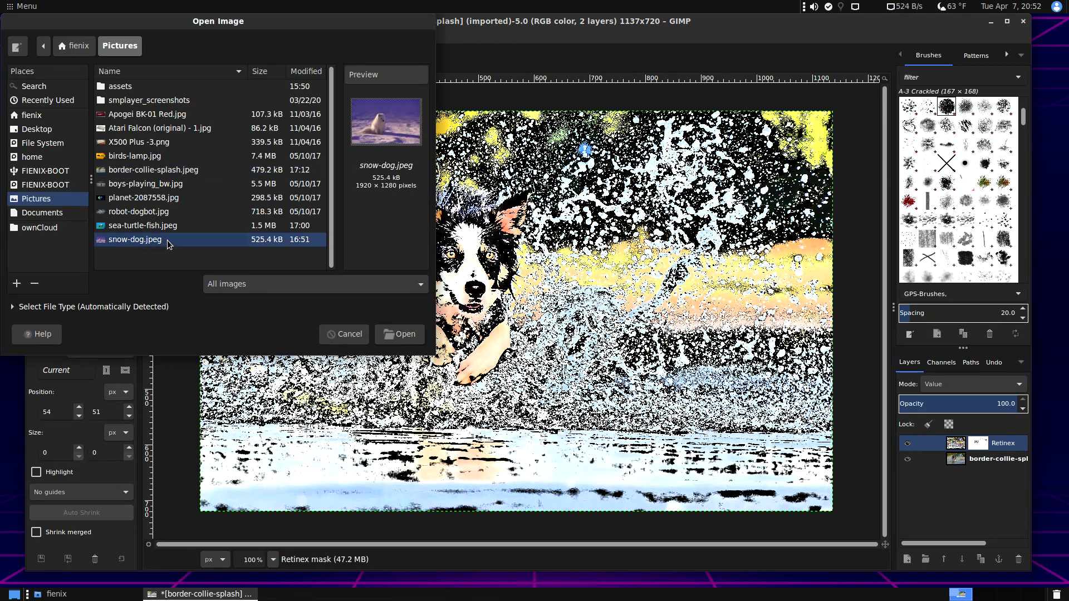
left_click(405, 336)
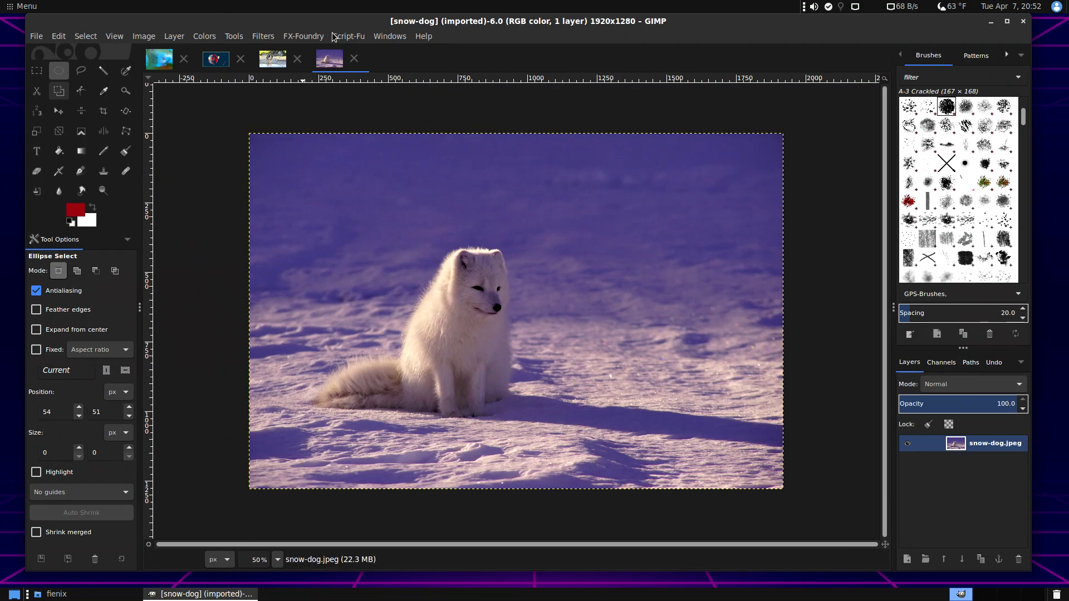
Apply the Script-Fu Orton effect to the snow-dog image
left_click(349, 37)
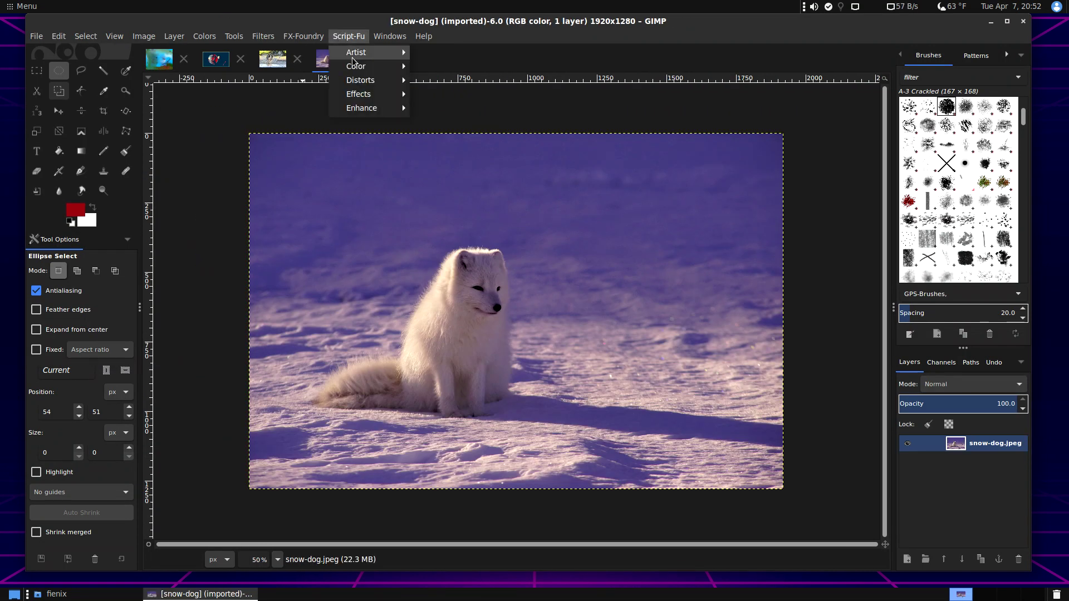
mouse_move(379, 94)
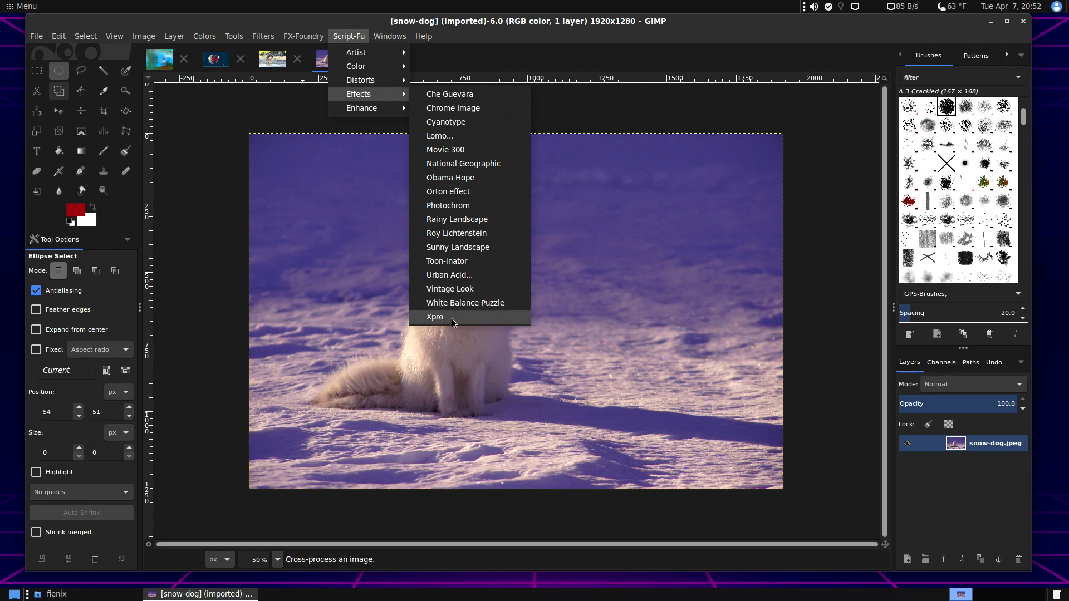
left_click(508, 191)
left_click(618, 306)
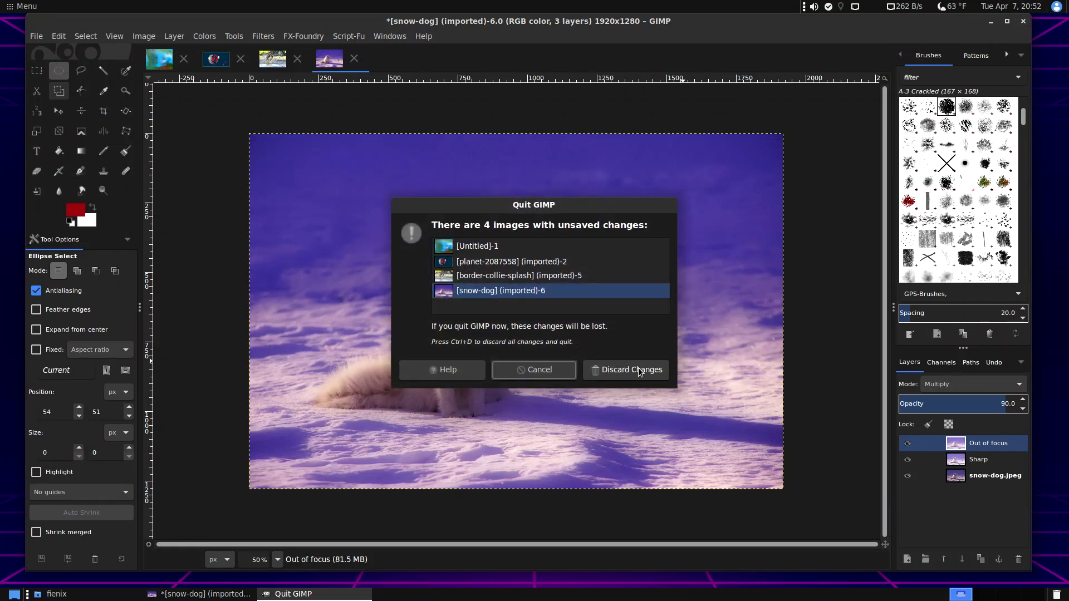
Quit GIMP, discarding the changes to all open images, and launch PhotoFlare from the graphics applications
key("Escape")
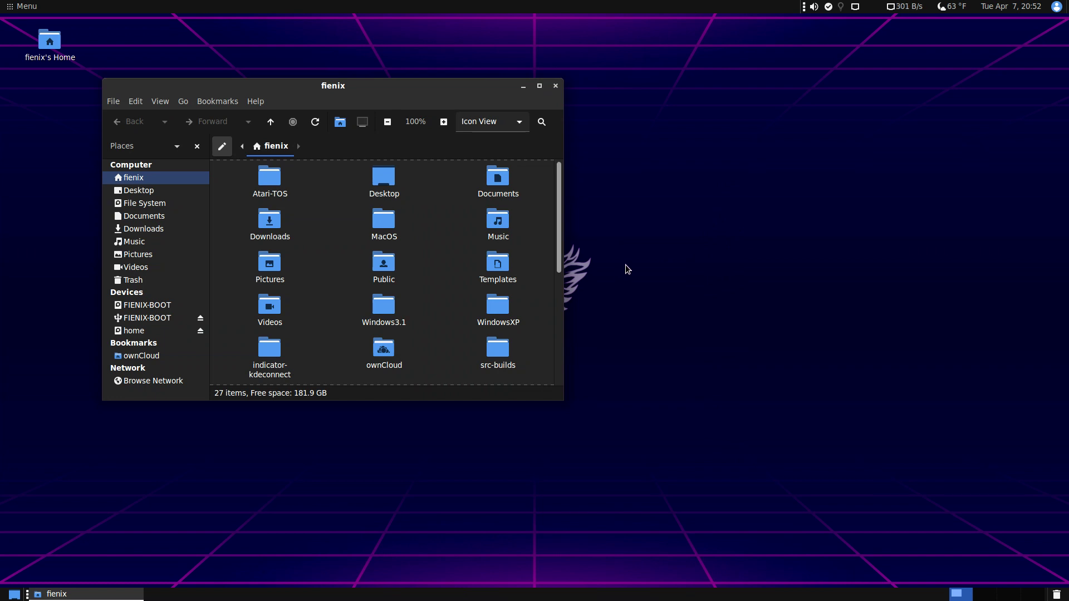
left_click(19, 8)
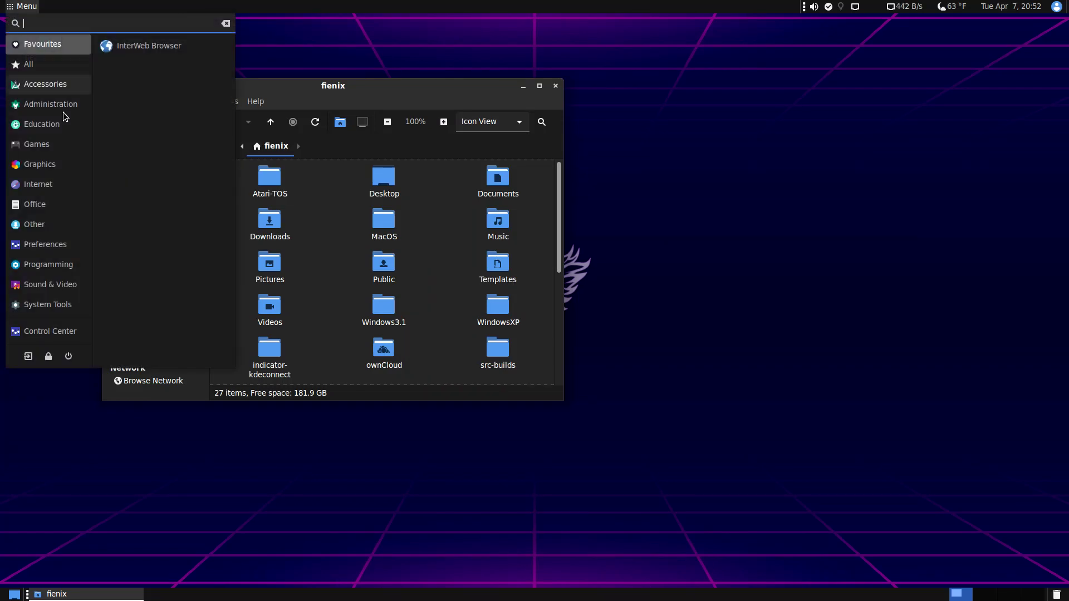
left_click(66, 168)
scroll(156, 251, "down", 6)
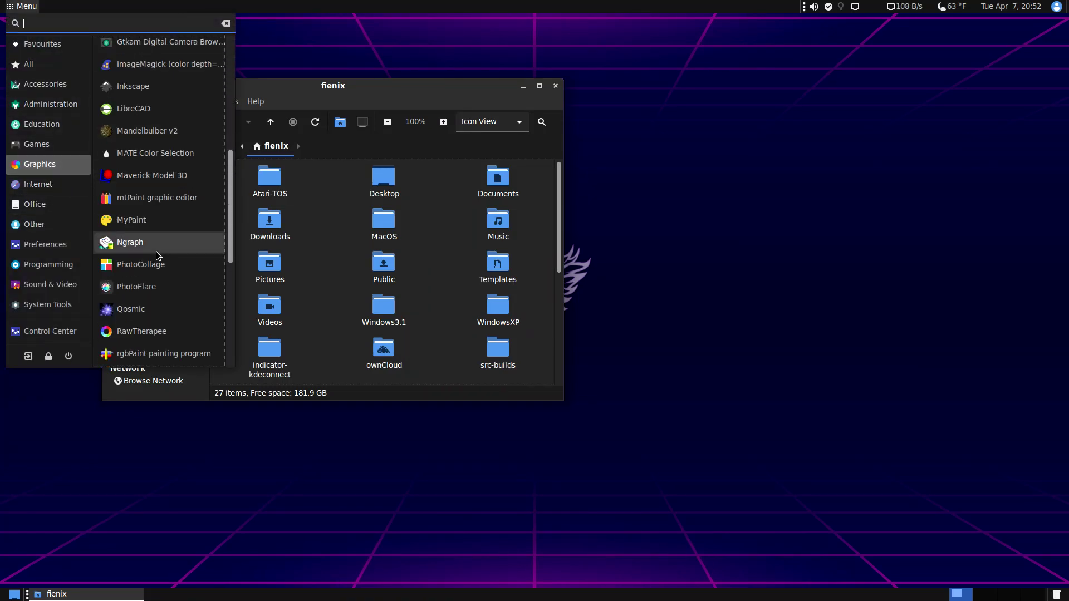
left_click(151, 285)
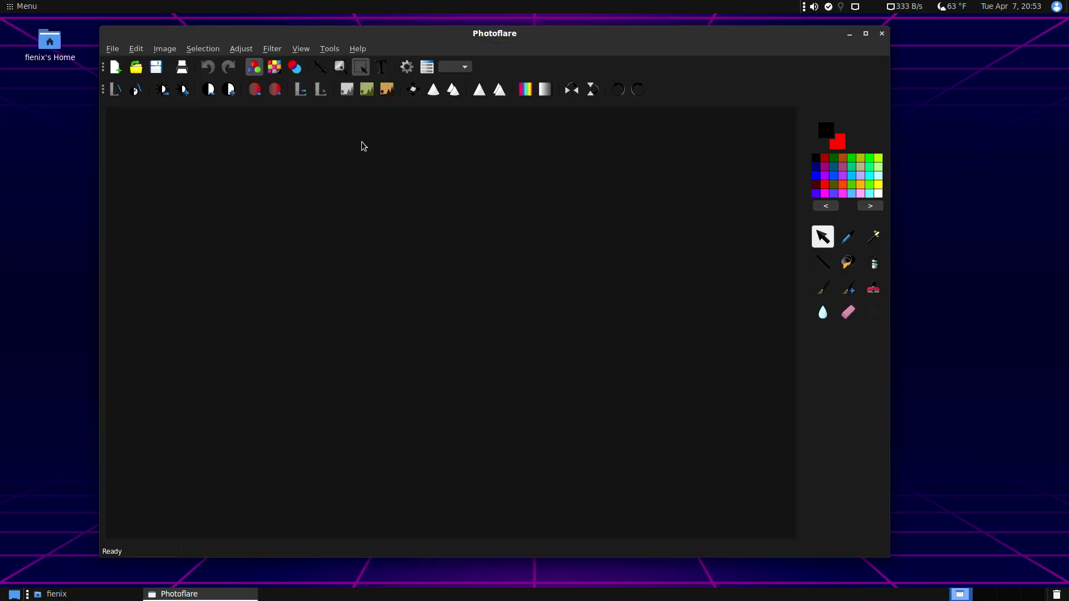
Look through Photoflare's adjustment, image, view and filter commands, and close the program
left_click(241, 51)
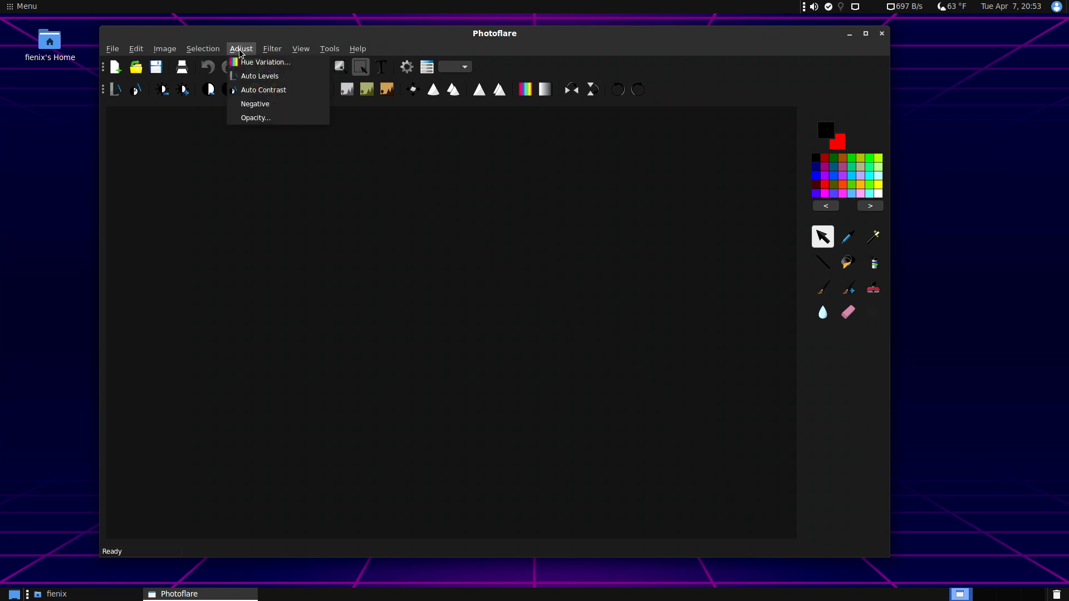
mouse_move(166, 52)
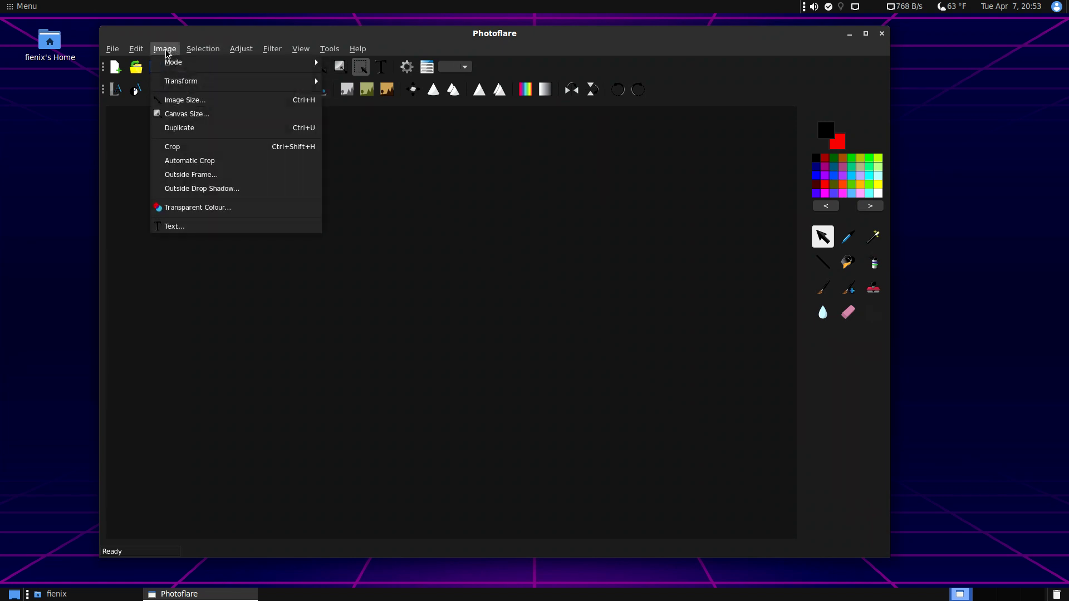
mouse_move(309, 50)
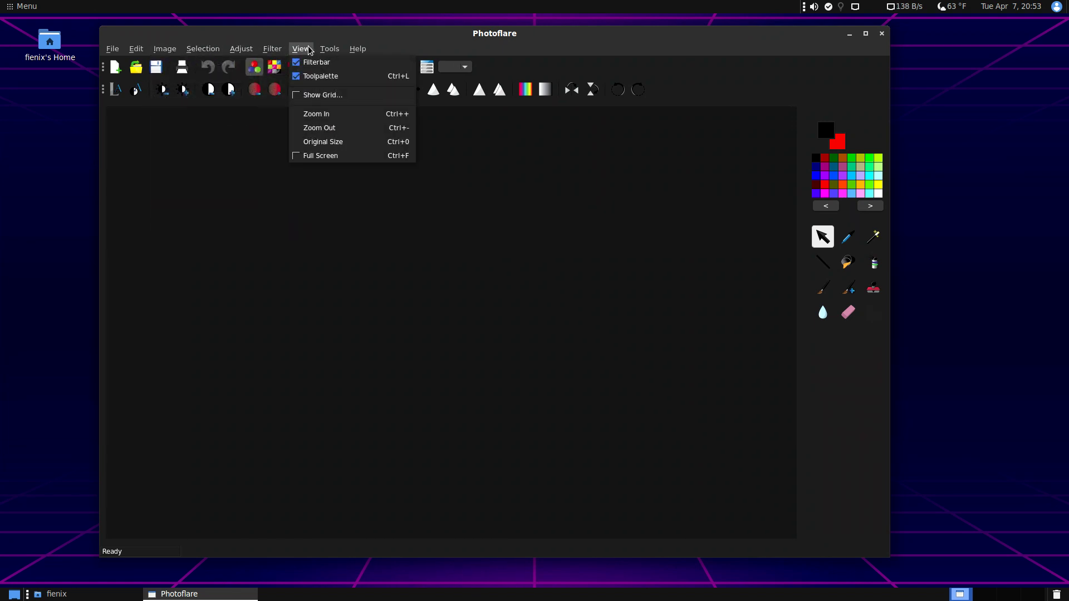
mouse_move(272, 49)
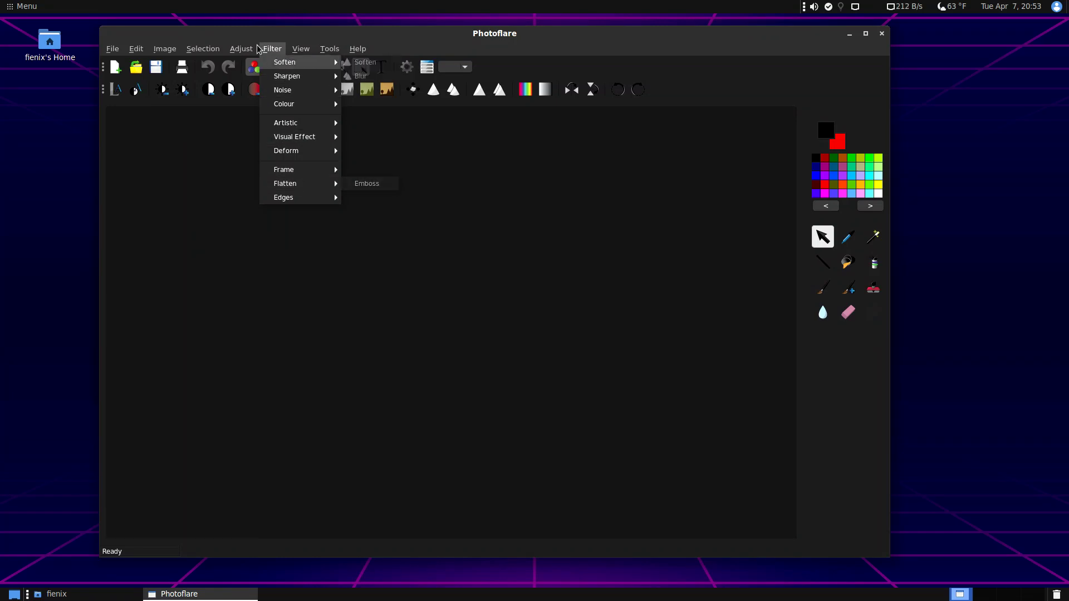
mouse_move(238, 48)
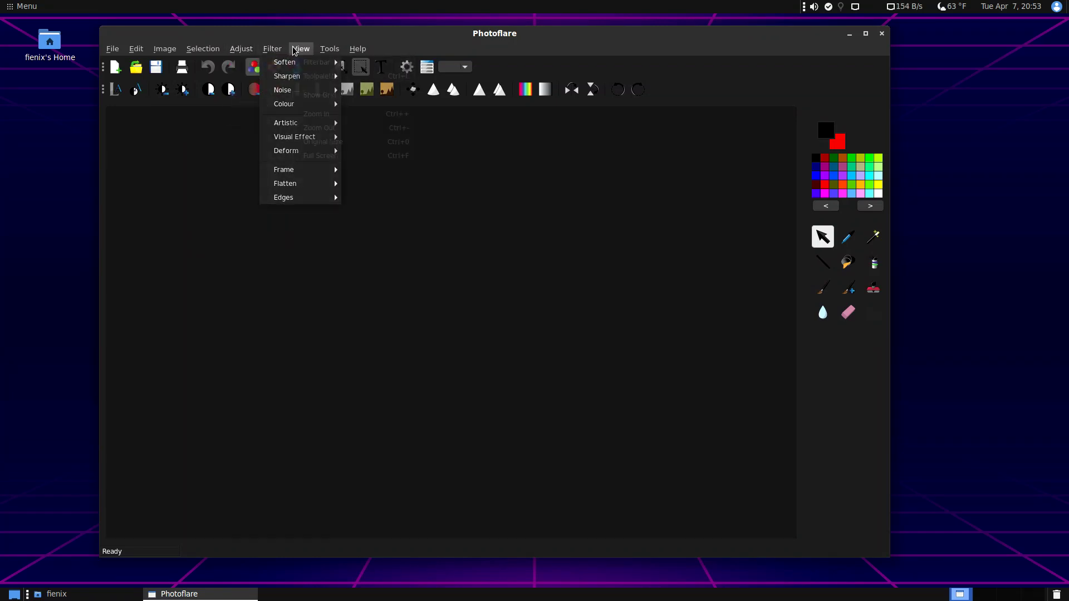
left_click(402, 46)
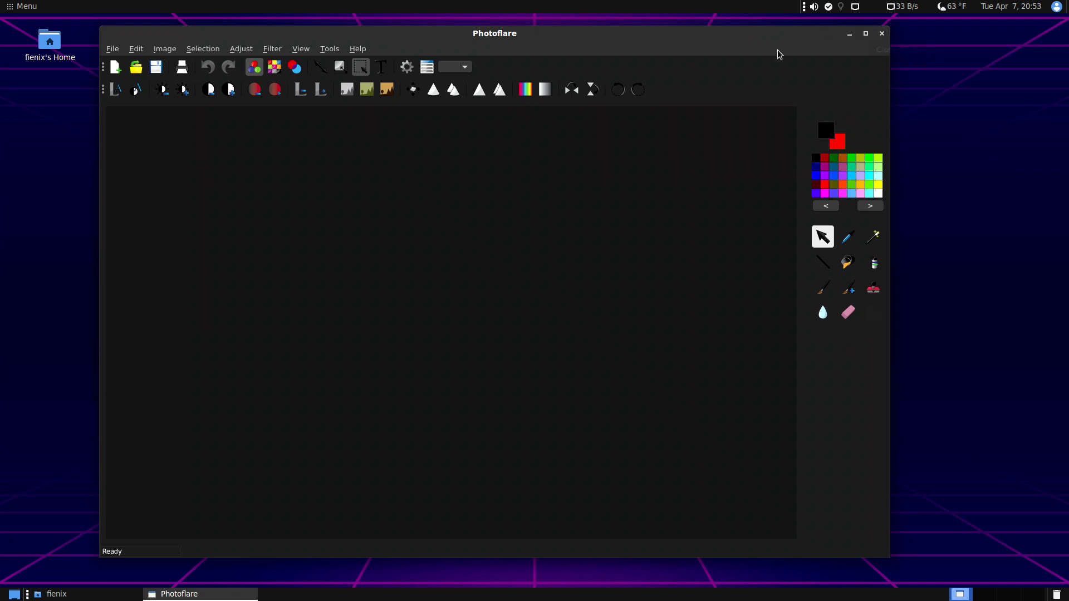
left_click(883, 34)
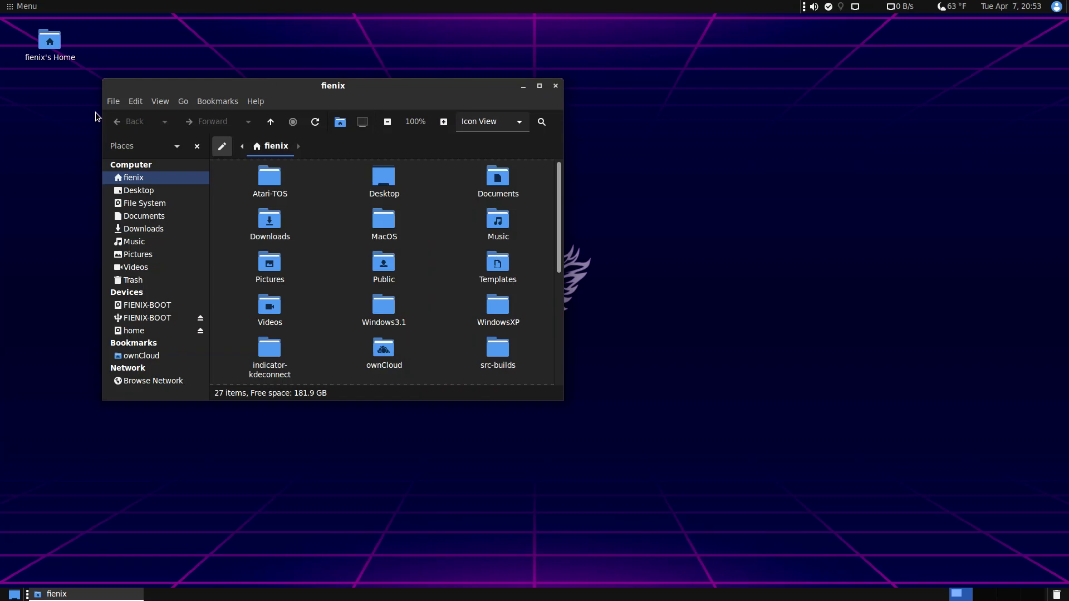
Browse the installed Sound & Video applications and launch Mixxx
left_click(29, 7)
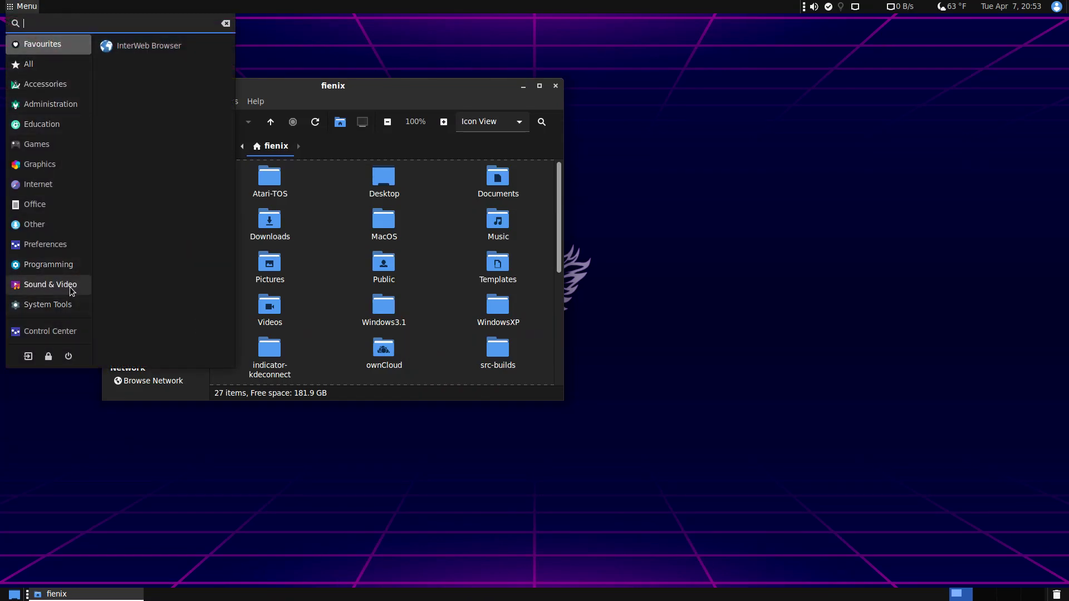
mouse_move(69, 286)
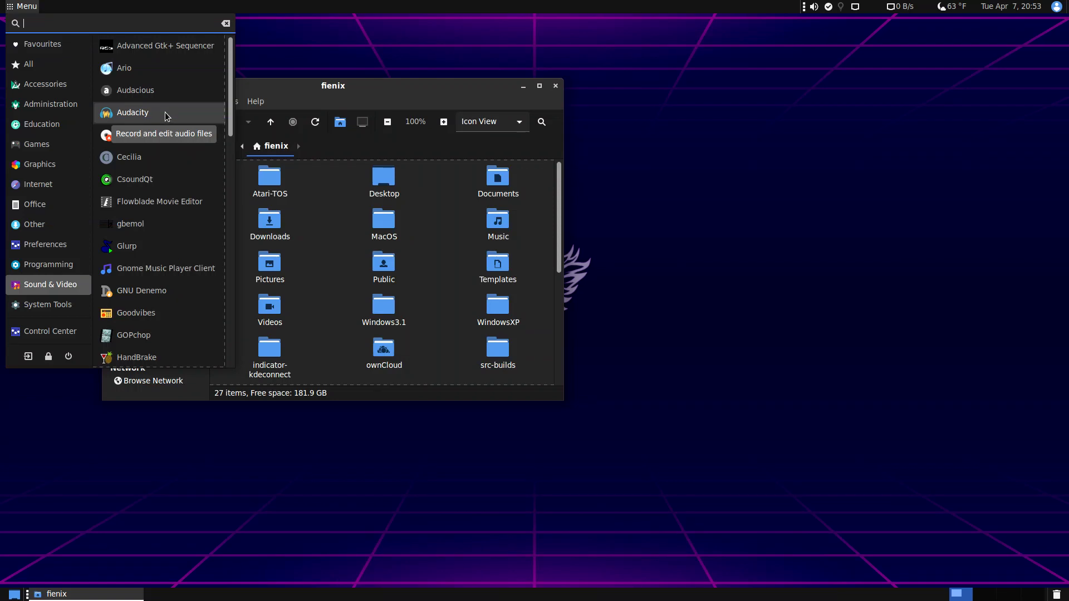
scroll(166, 117, "down", 3)
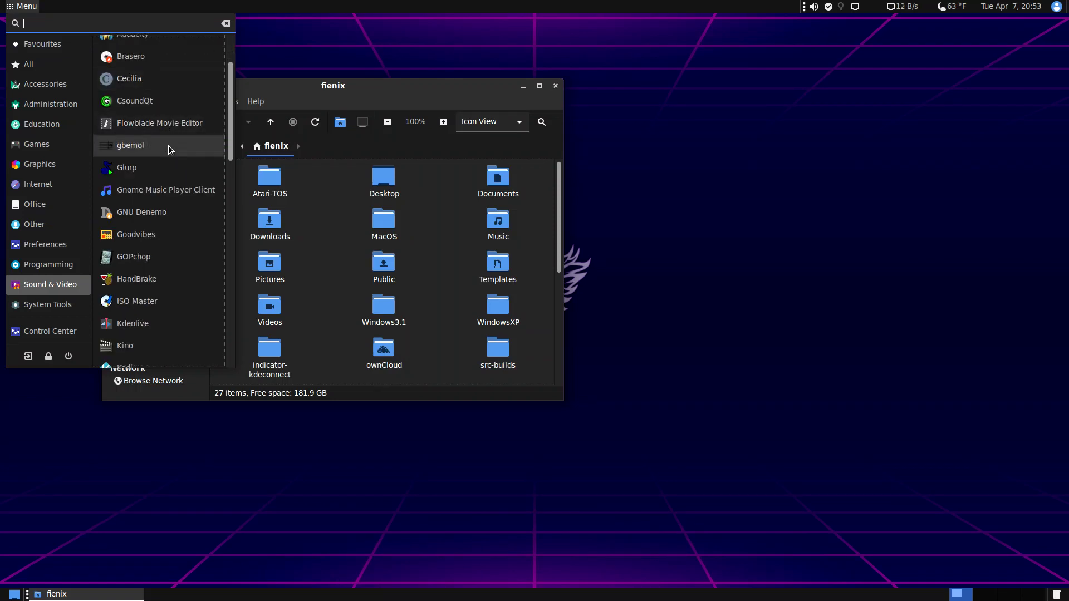
scroll(176, 176, "down", 5)
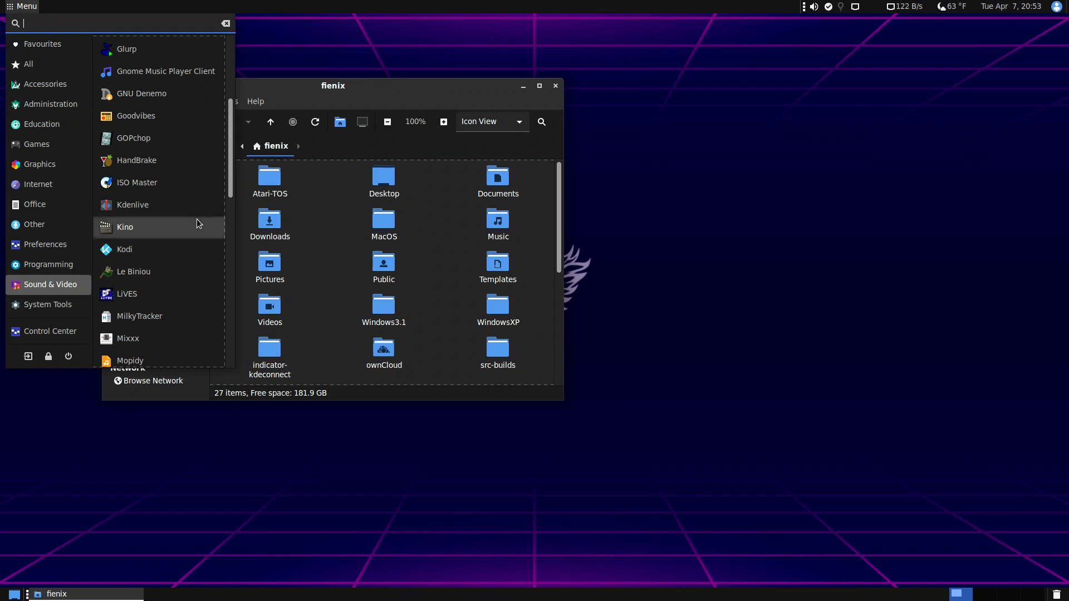
scroll(190, 203, "down", 3)
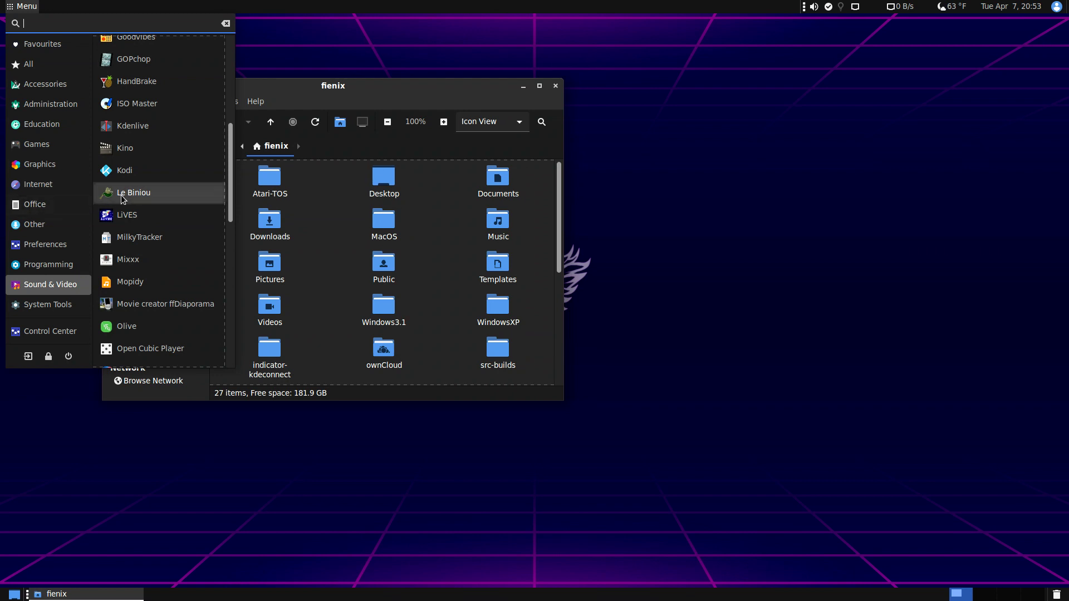
scroll(174, 190, "down", 3)
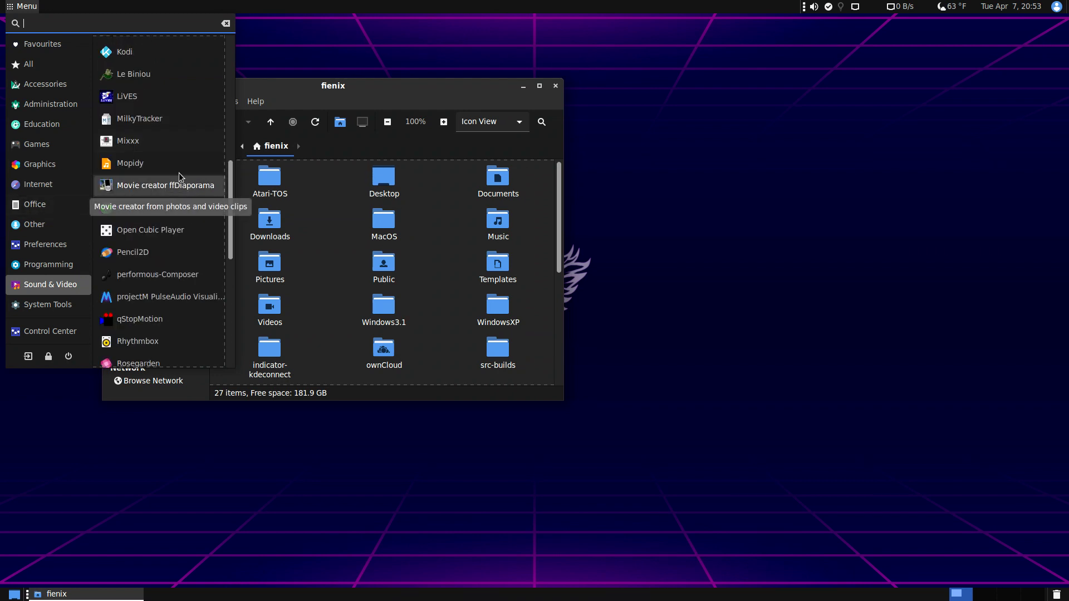
left_click(147, 144)
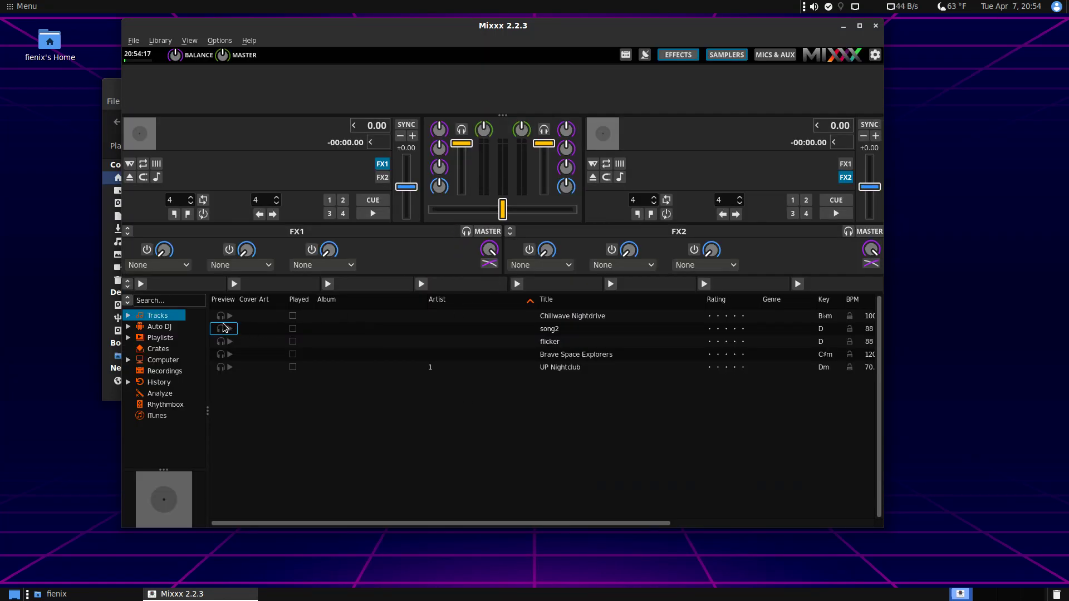
View the Auto DJ queue and the Playlists overview, and open Example Playlist to show its tracks
left_click(162, 333)
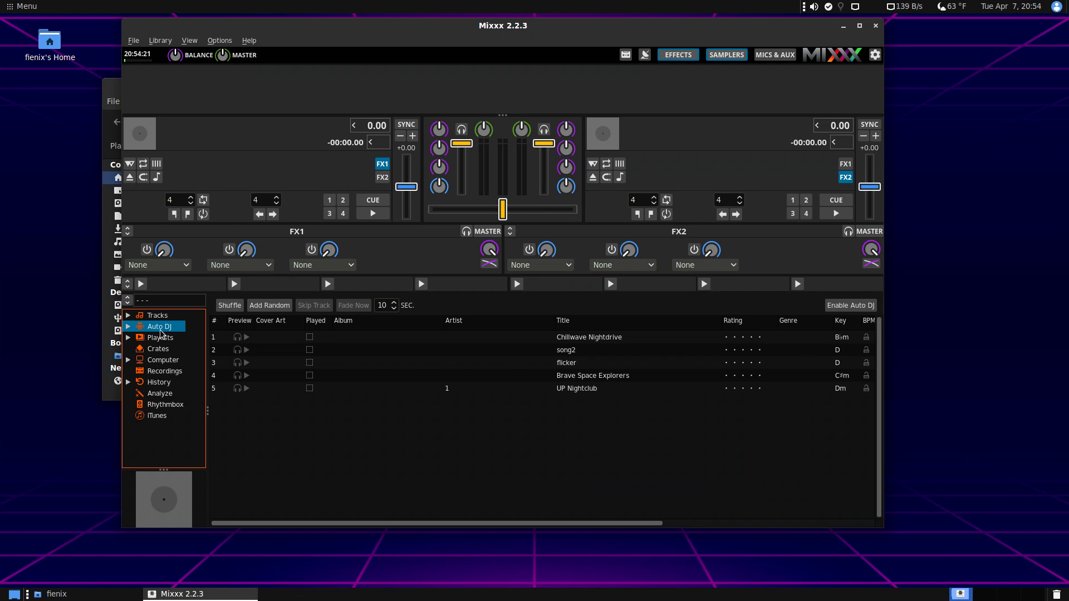
left_click(163, 338)
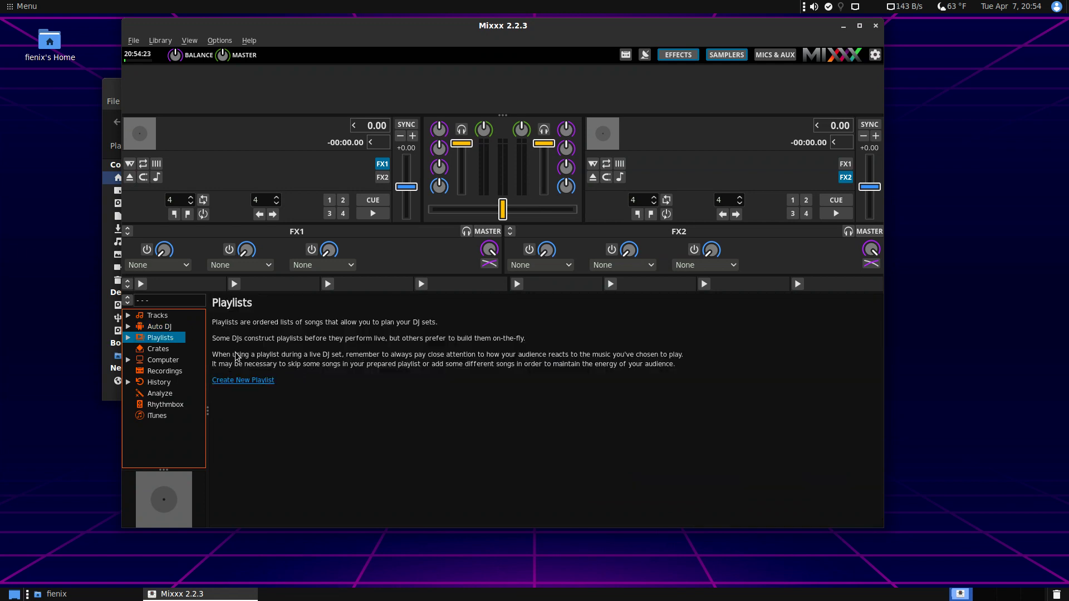
left_click(128, 338)
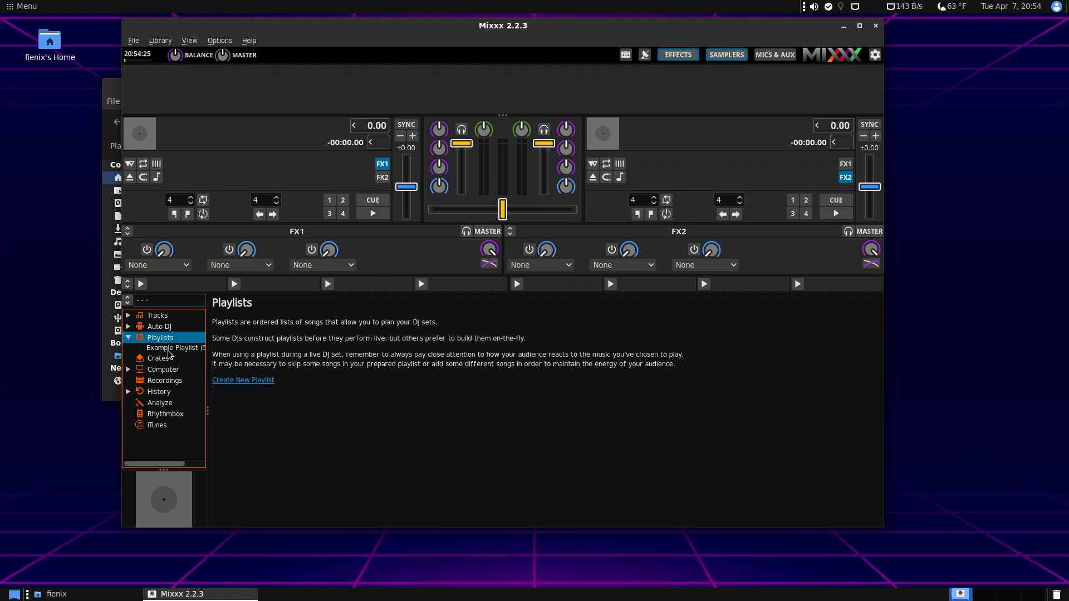
left_click(169, 350)
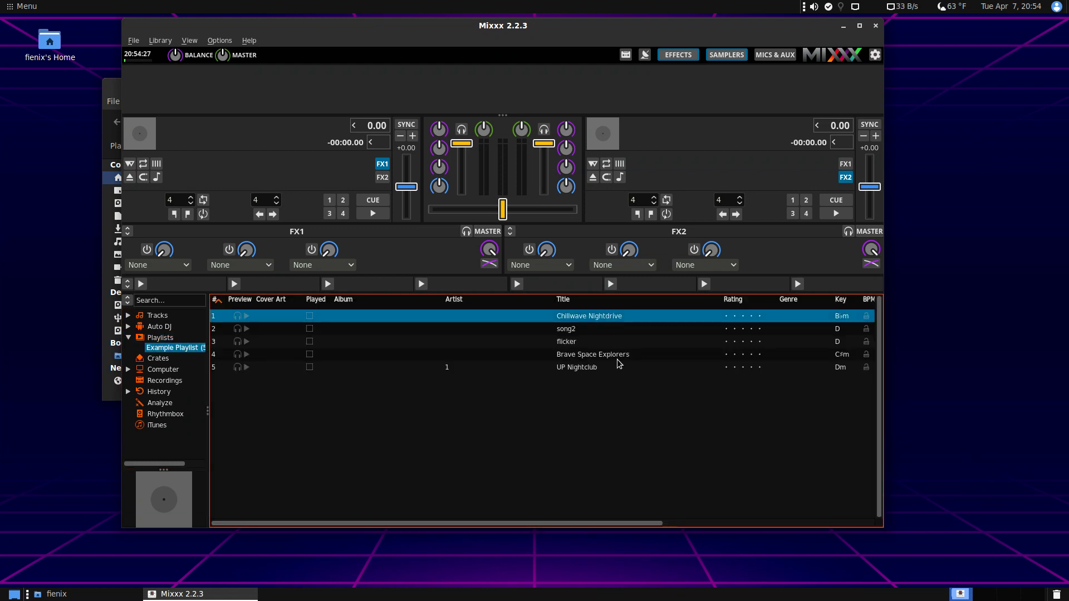
Add all tracks of Example Playlist to the Auto DJ queue and display the queue
key("ctrl+a")
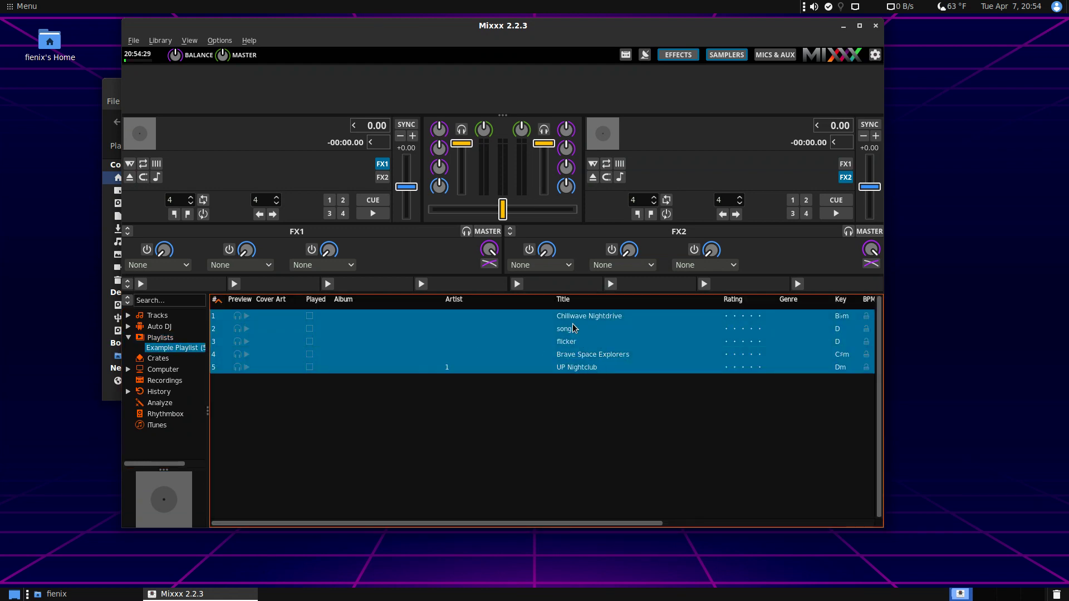
left_click_drag(576, 328, 162, 327)
left_click(161, 327)
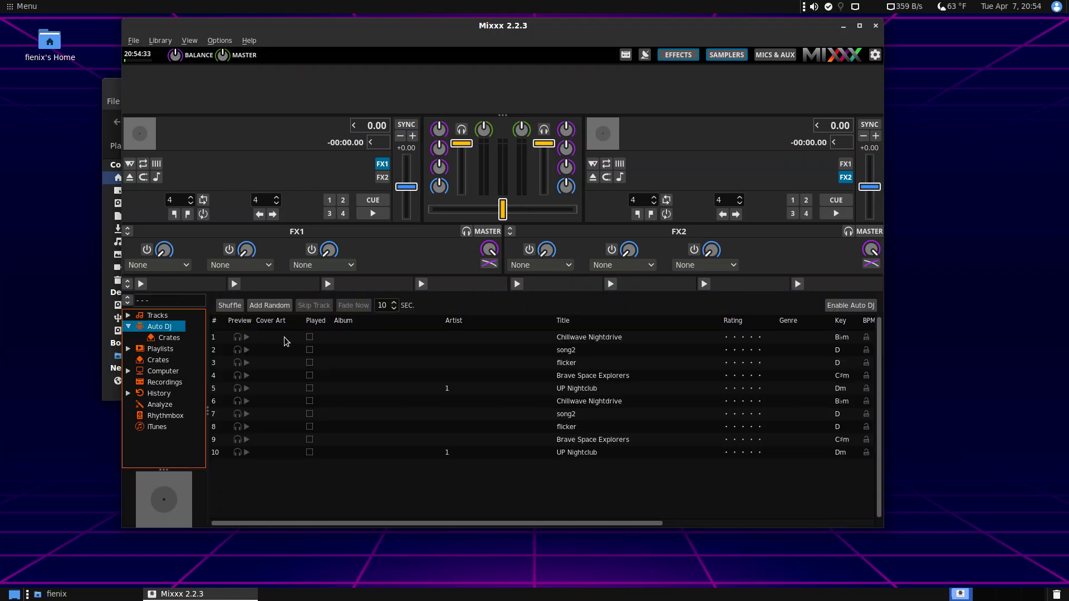
Enable Auto DJ to play the queued tracks in Mixxx, and exit the program while the deck is playing
left_click(850, 306)
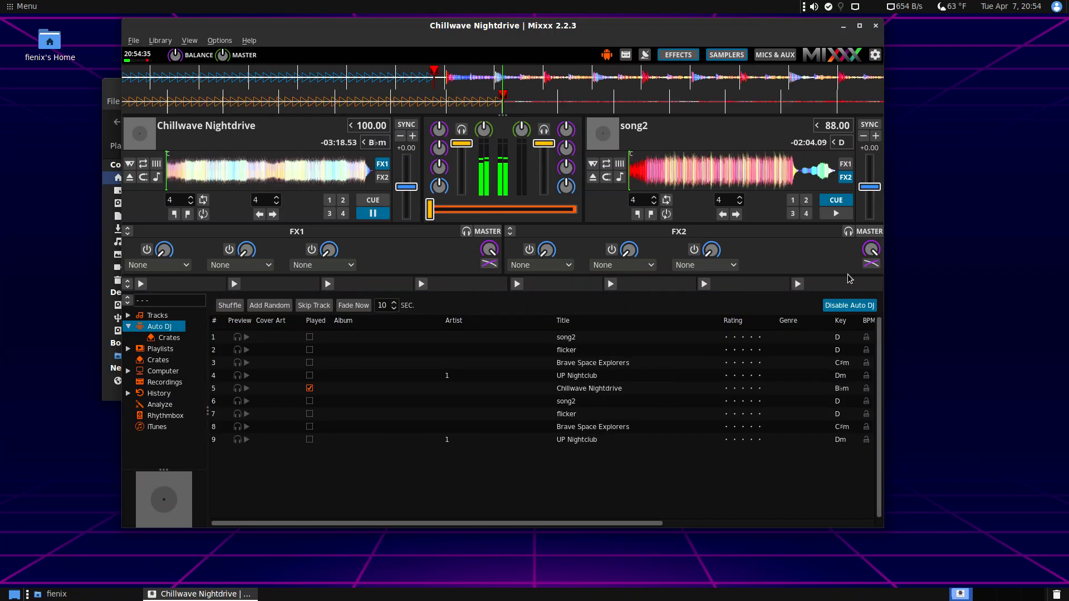
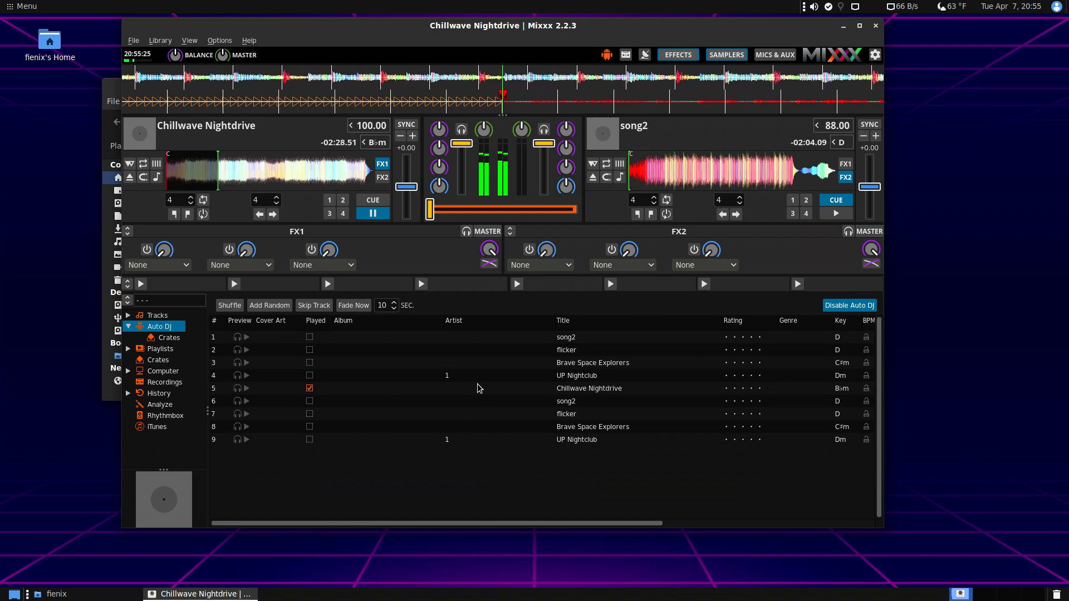
left_click(875, 28)
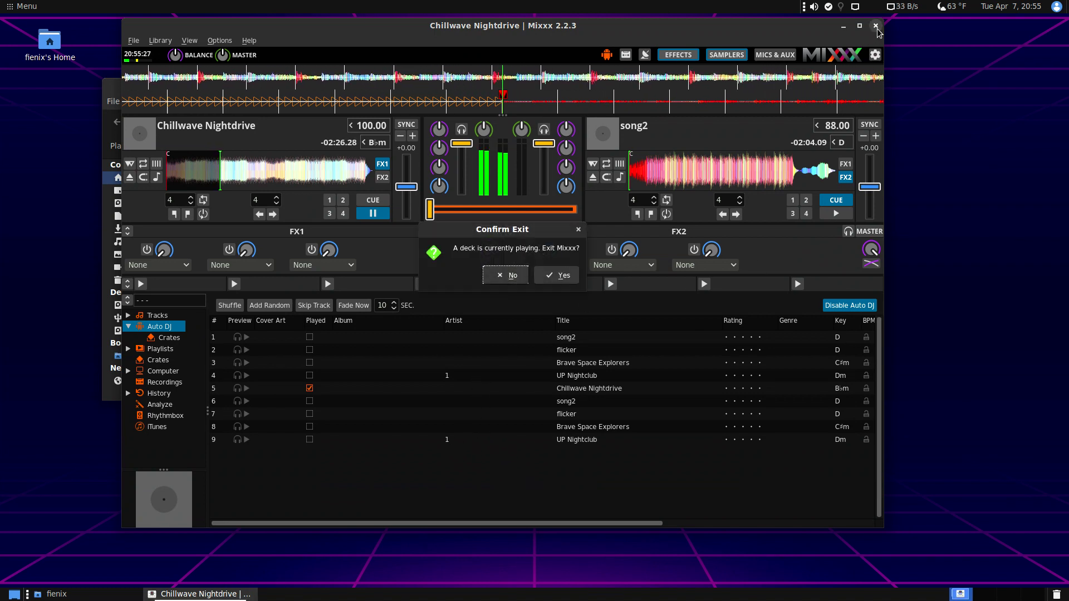
left_click(559, 277)
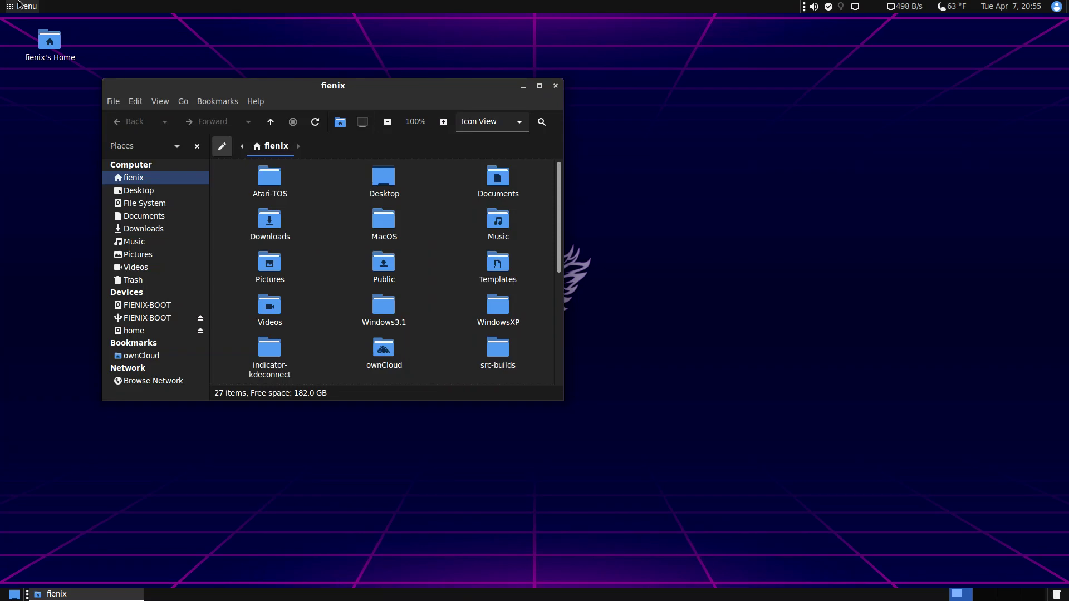
Find and launch BasiliskII, and start the emulated Mac from the MacOS-76 volume
left_click(19, 5)
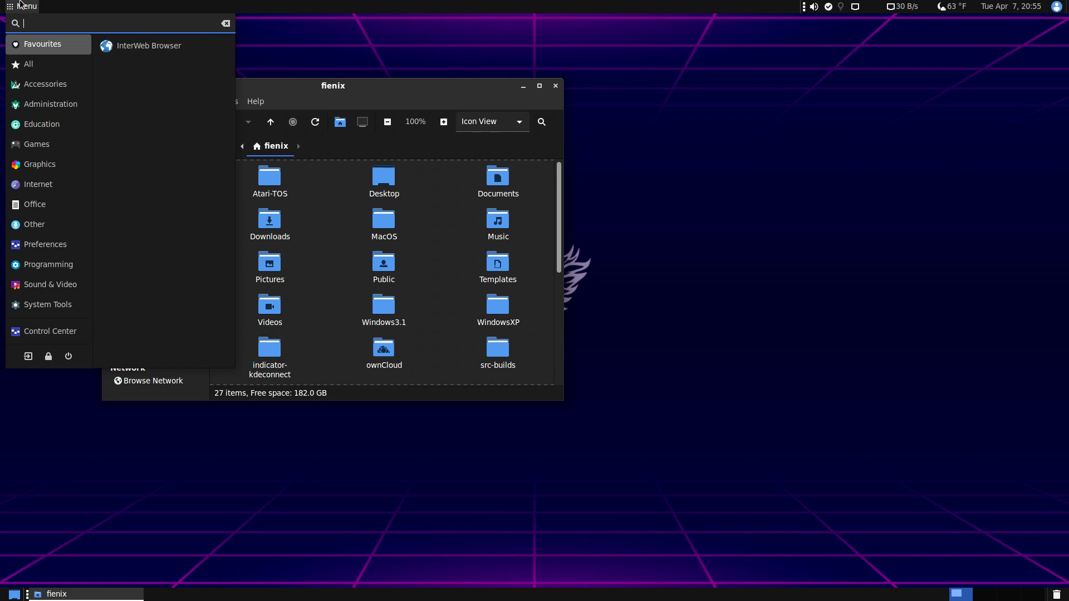
type("basil")
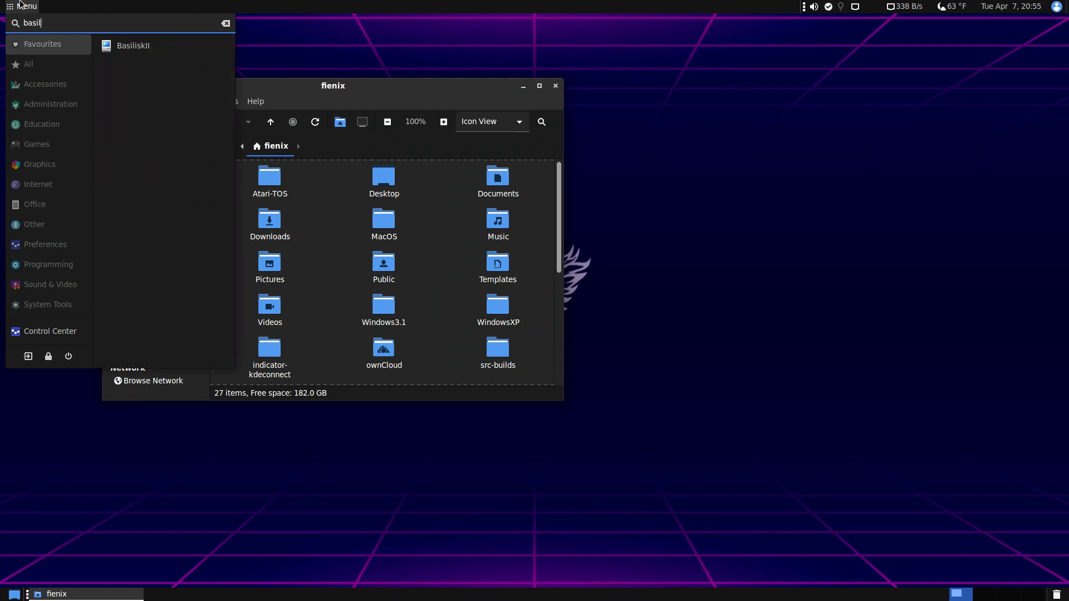
key("Down")
key("Return")
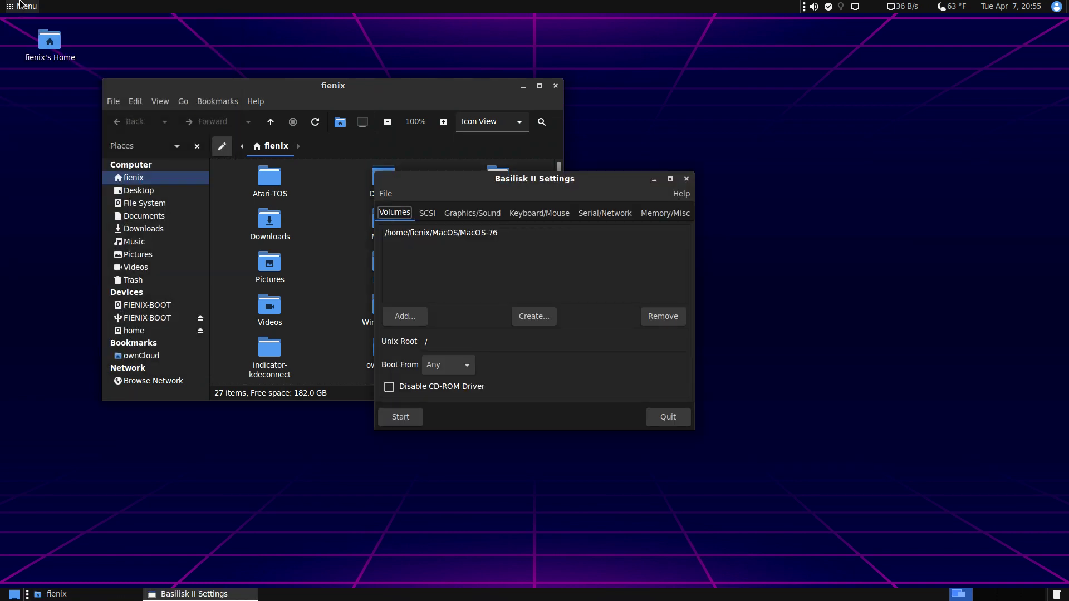
left_click(416, 417)
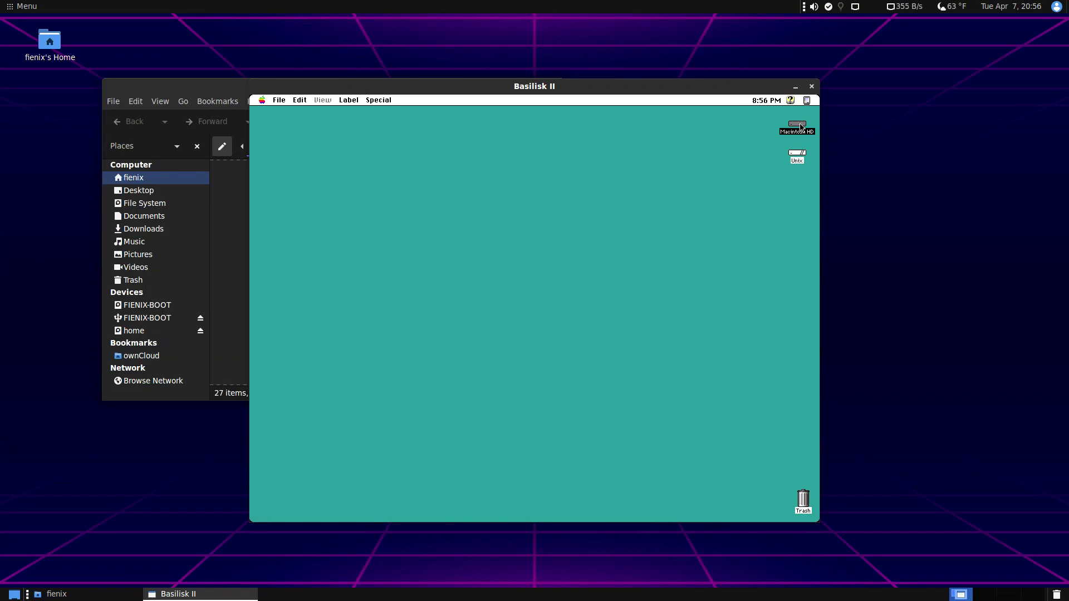
Open the Games folder on Macintosh HD and launch SimCity 2000 from its folder
double_click(801, 127)
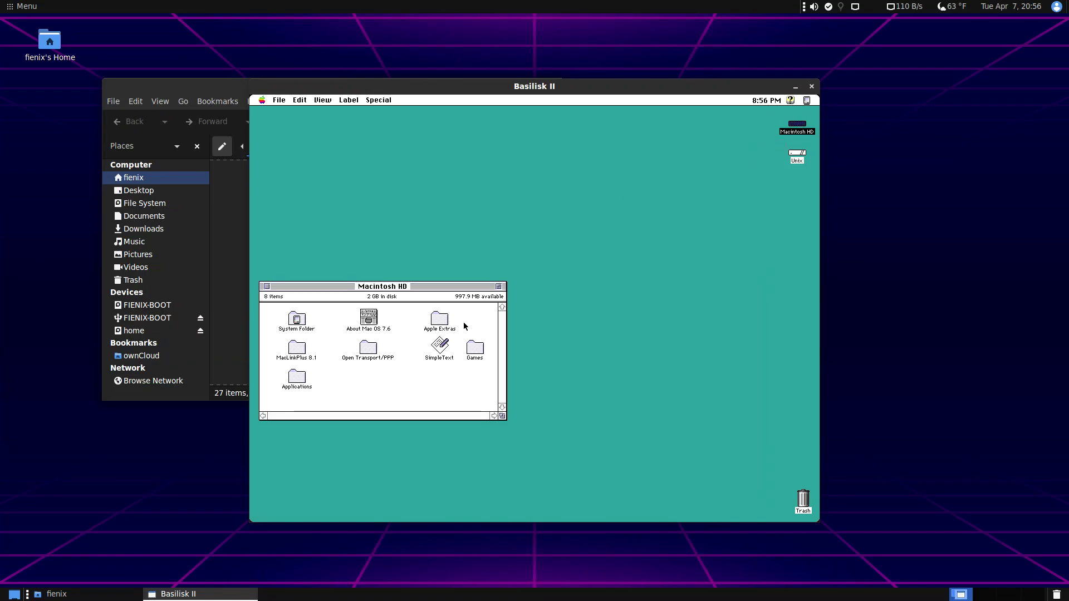
double_click(476, 350)
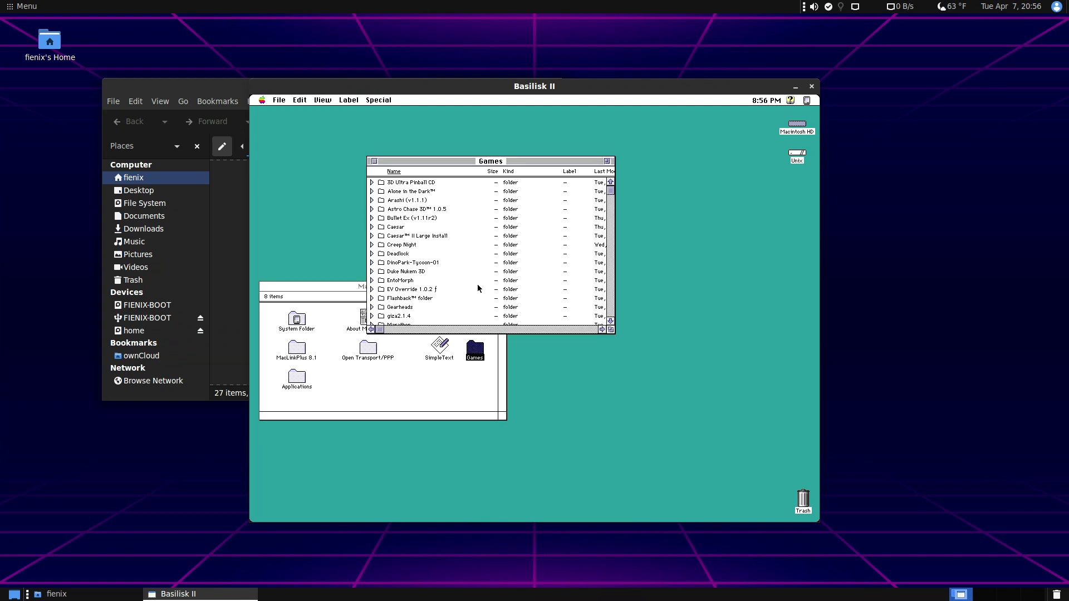
key("w")
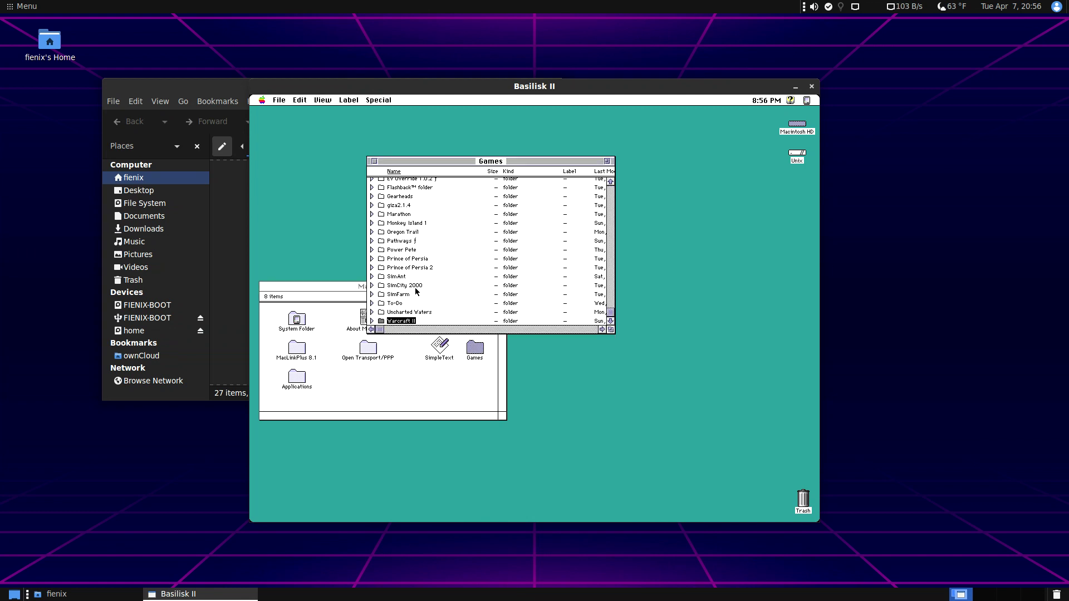
double_click(382, 286)
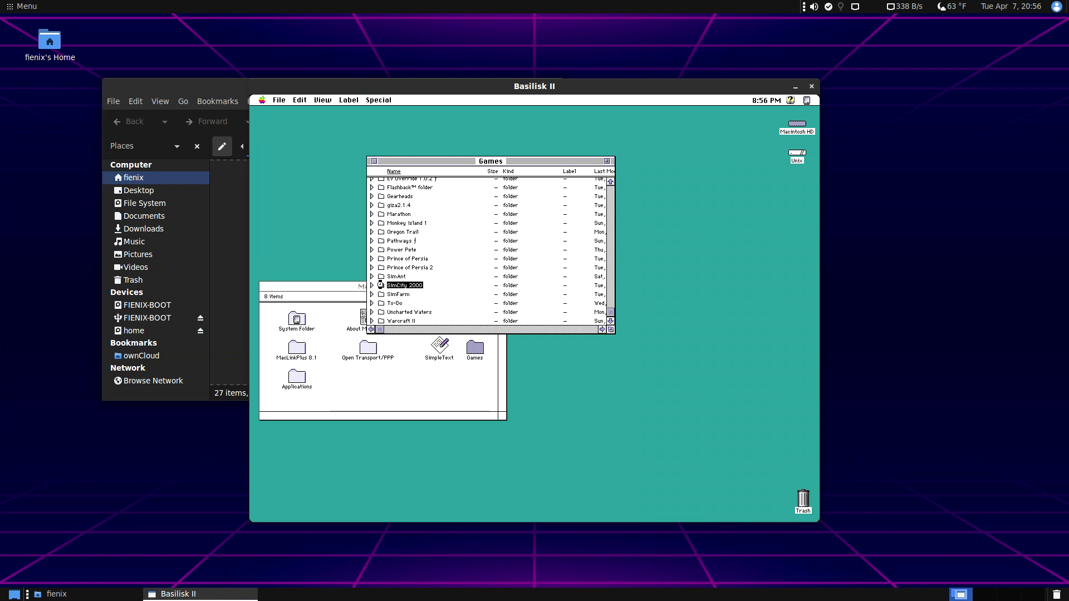
double_click(510, 342)
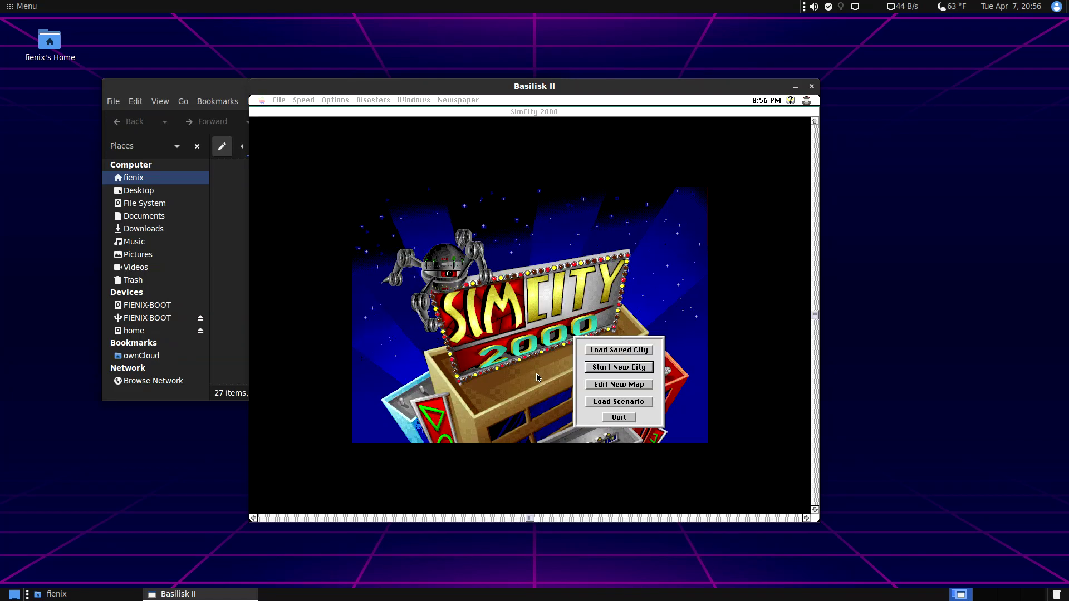
Start a new city with Easy difficulty and the 1900 start year, and close the founding newspaper
left_click(628, 367)
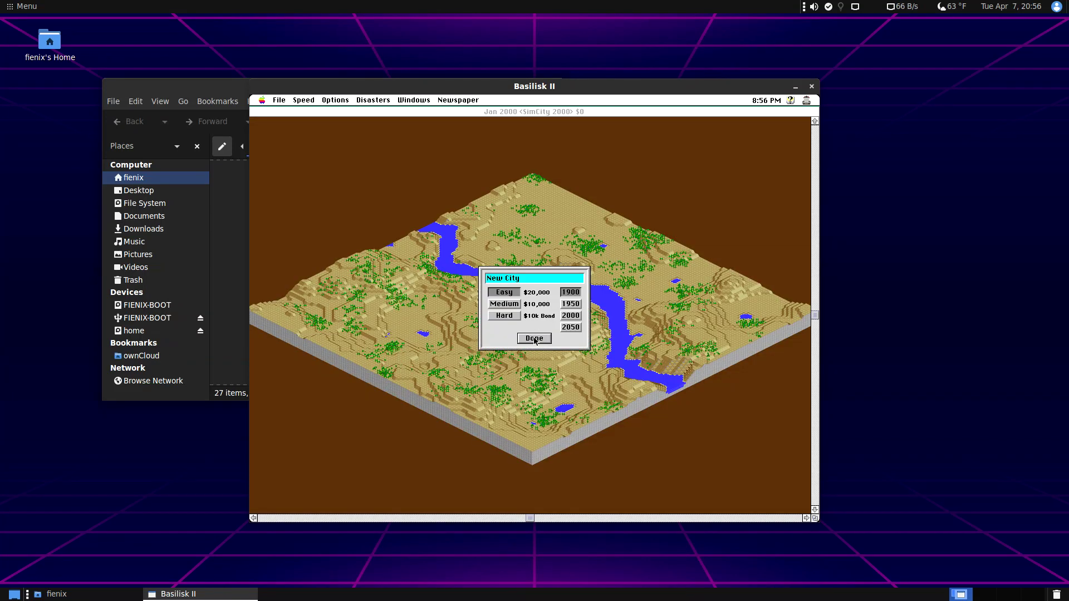
left_click(534, 338)
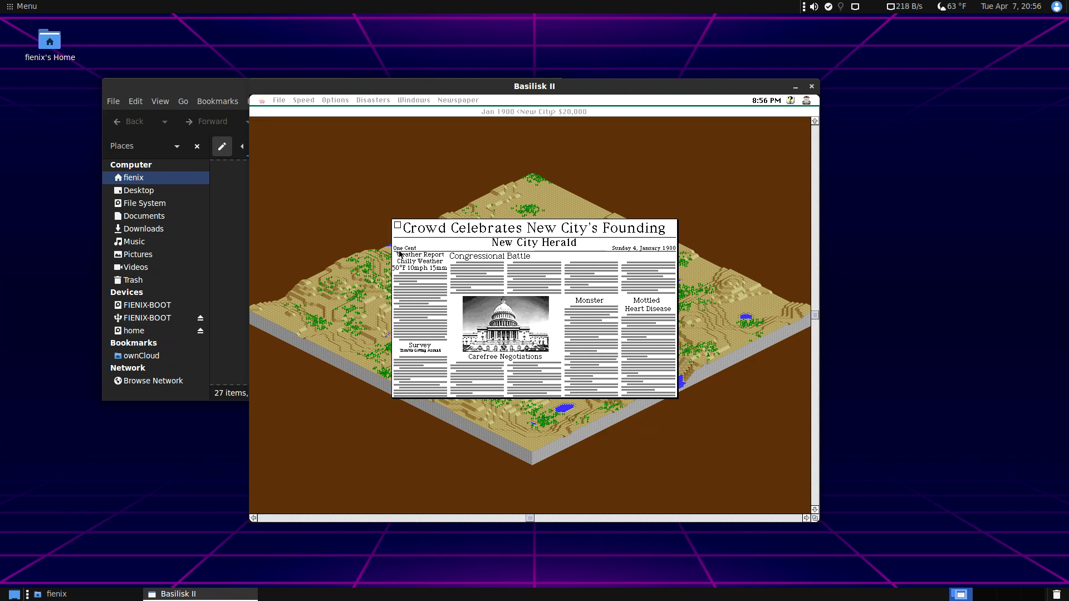
left_click(397, 225)
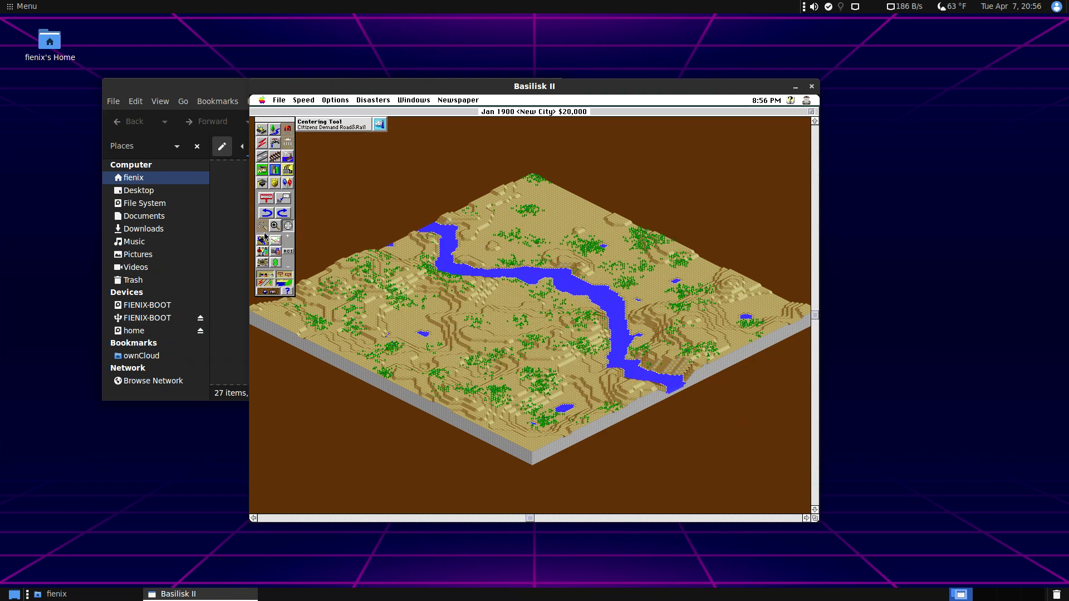
Zone a small dense commercial area on the flat land just below the river bend
left_click(276, 225)
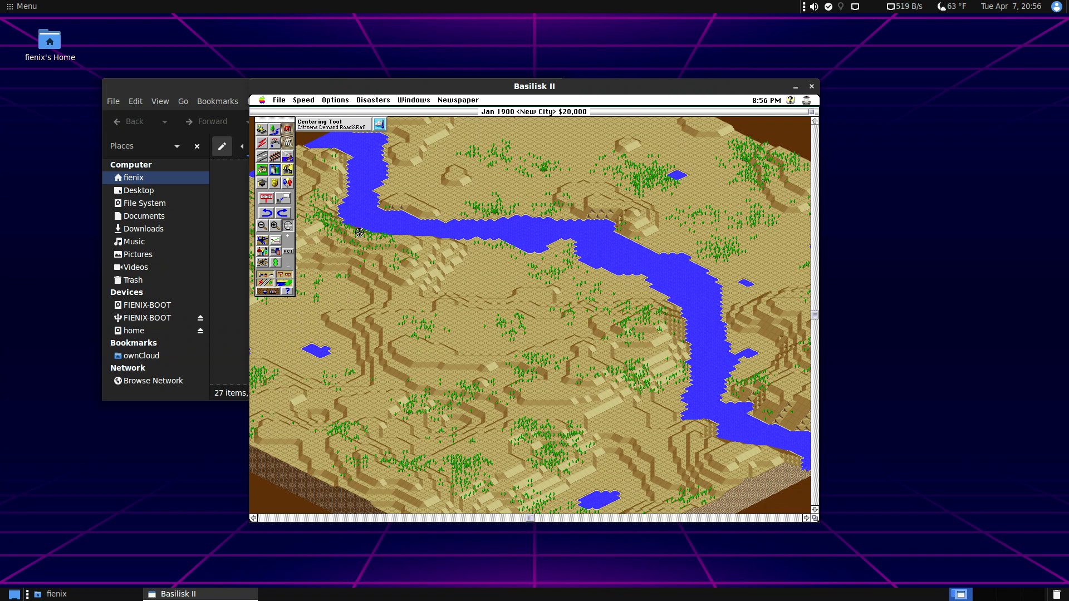
left_click(275, 169)
left_click_drag(464, 269, 526, 275)
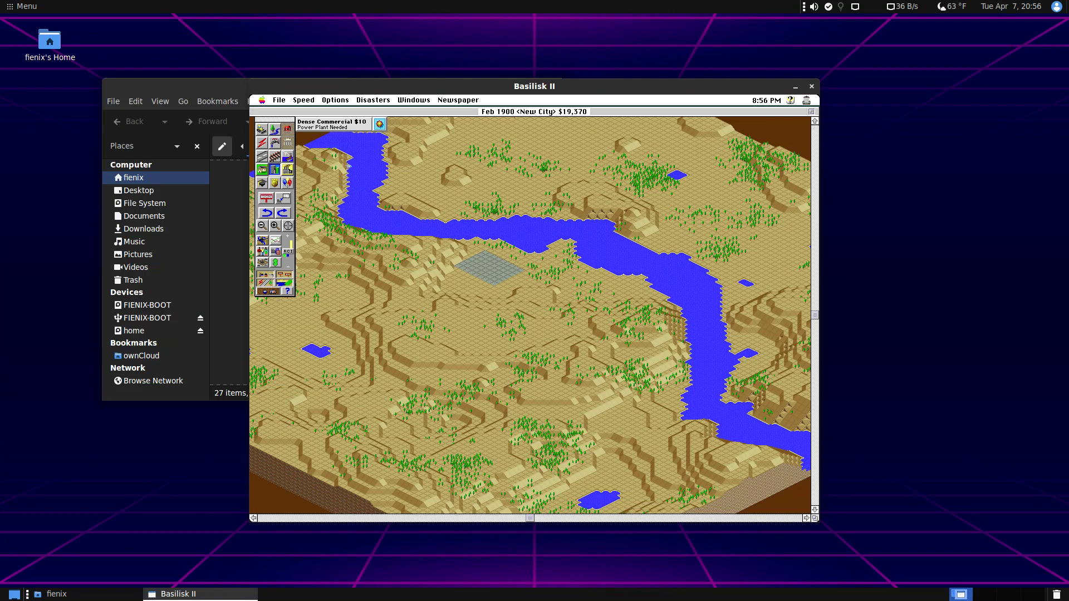
Quit SimCity 2000 without saving the city, and close its folder window
left_click(280, 100)
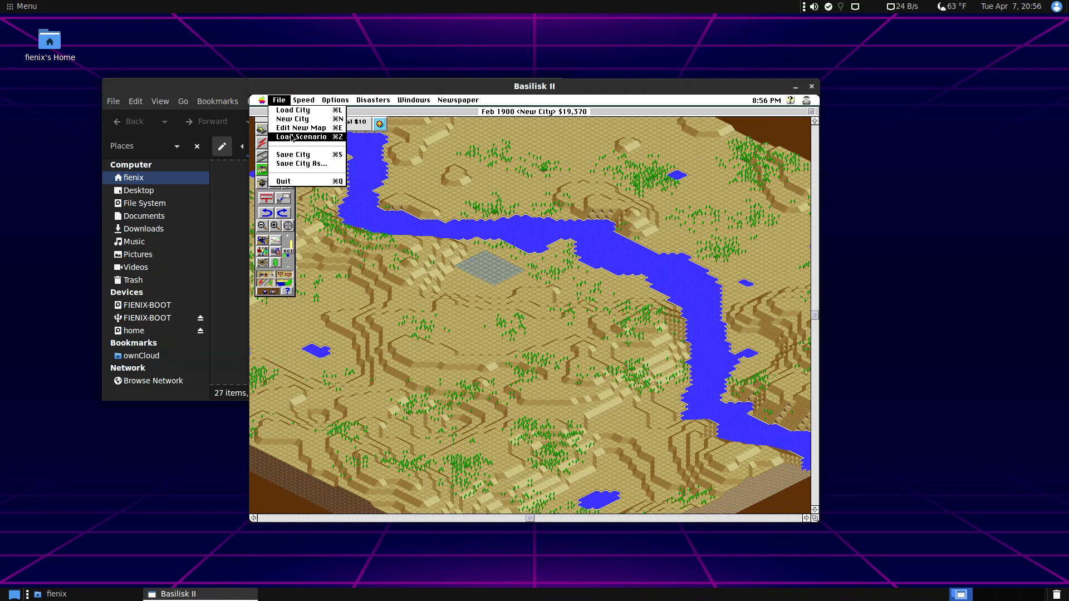
left_click(306, 181)
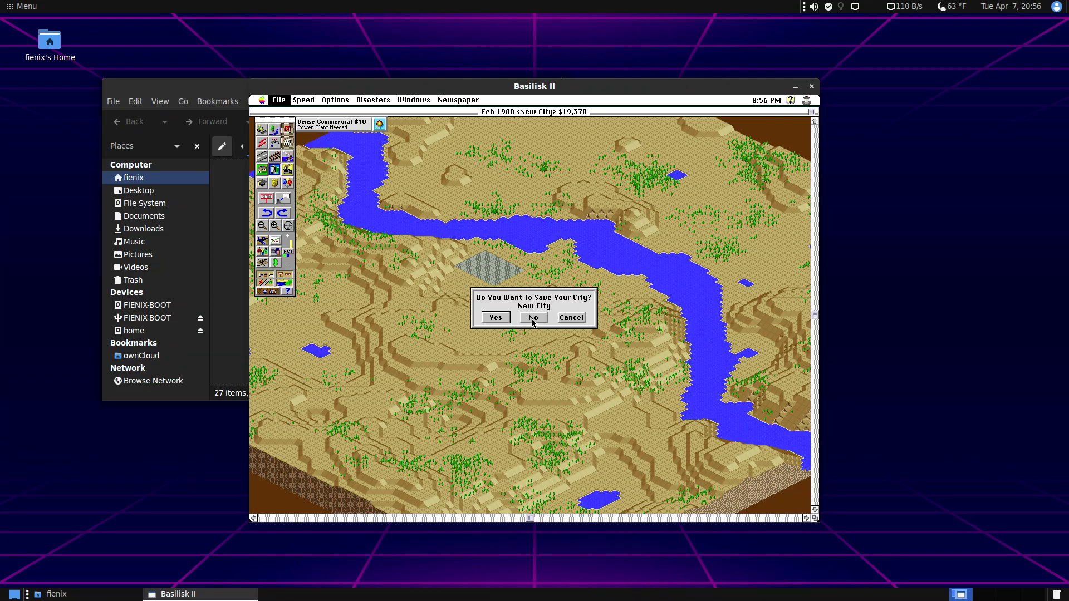
left_click(533, 318)
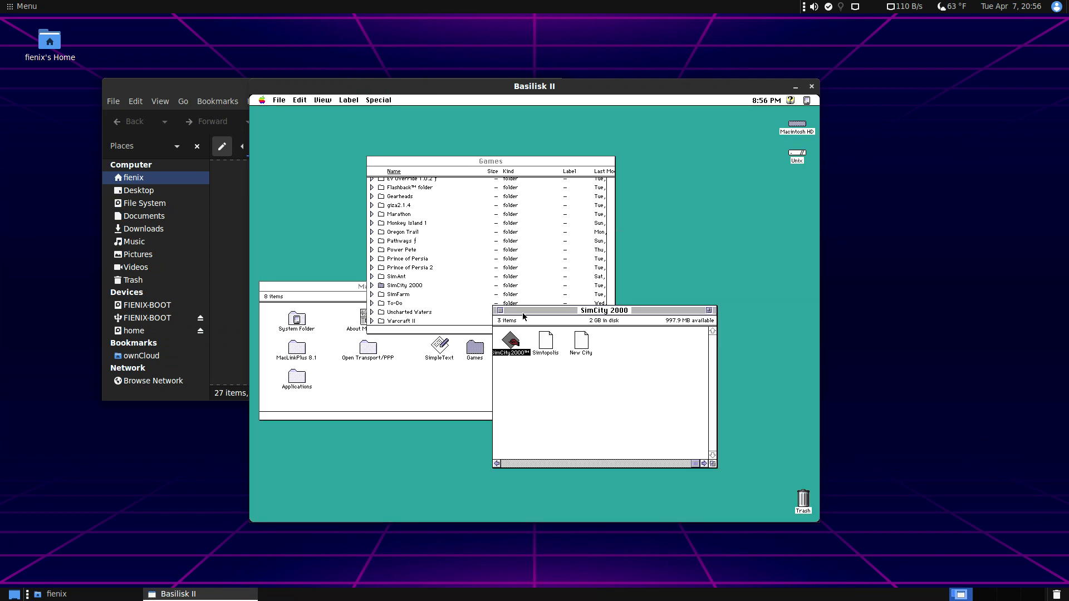
left_click(499, 311)
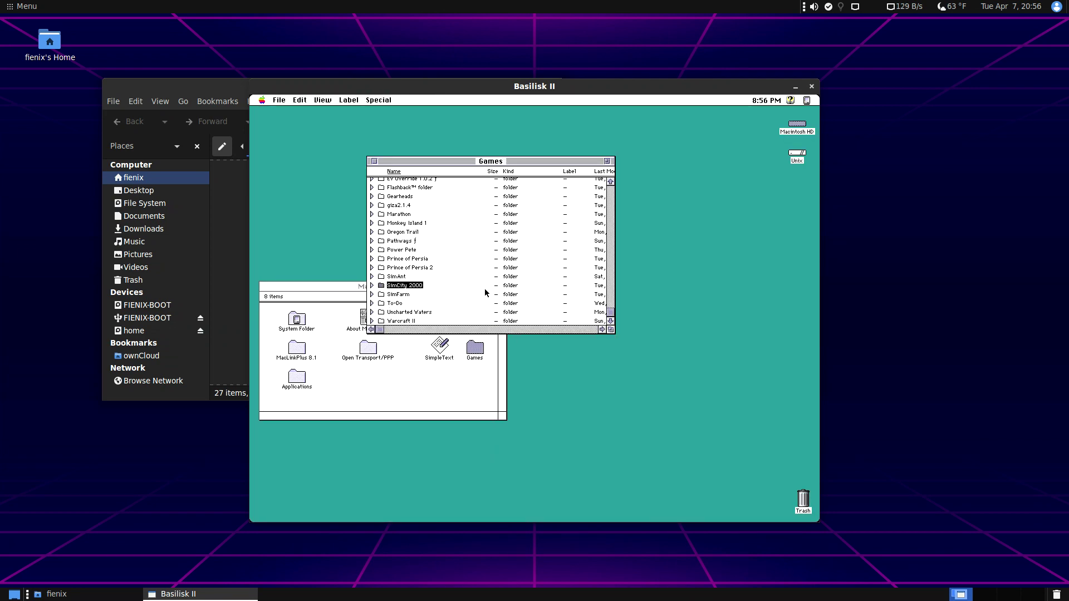
Look through the list of installed Mac games in the Games folder, and close the folder
left_click(405, 259)
key("o")
key("g")
key("c")
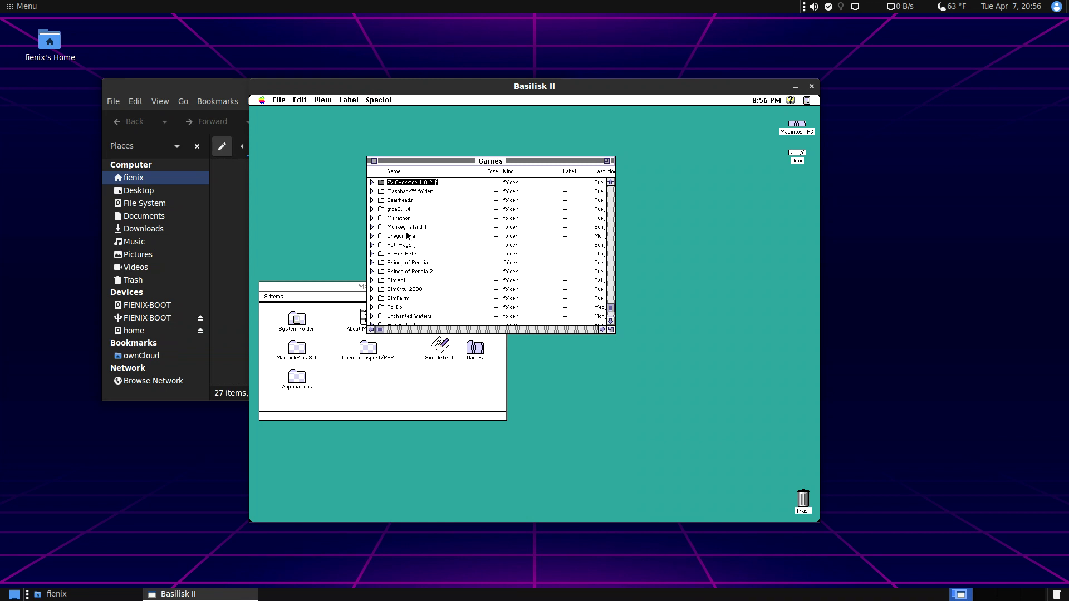
key("3")
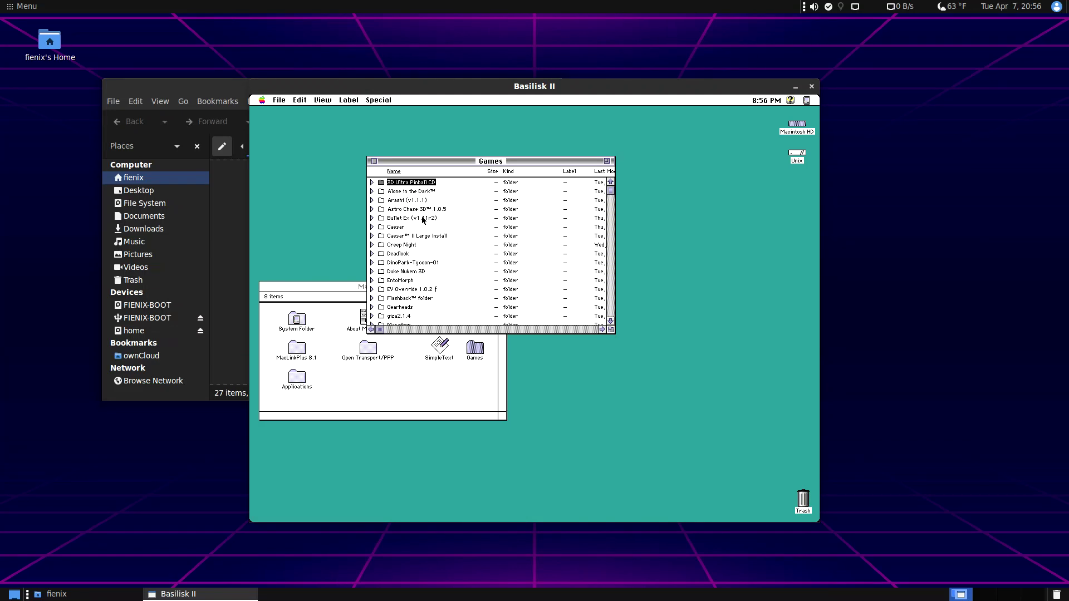
left_click(375, 161)
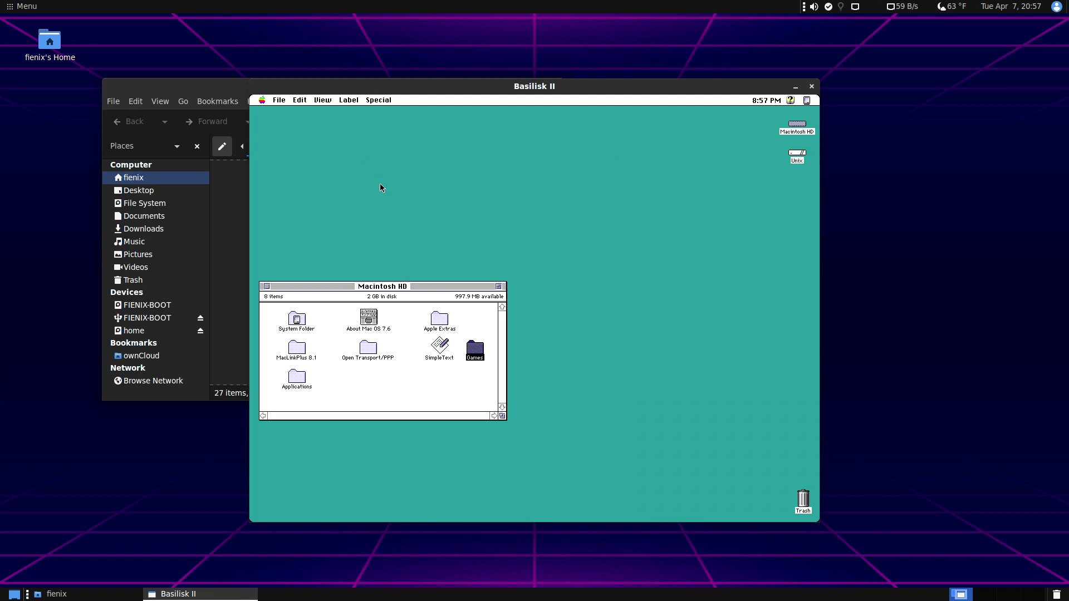
View Adobe Photoshop 4.0 and Adobe Premiere 1.0 in the Applications folder, and shut down the emulated Mac
double_click(297, 383)
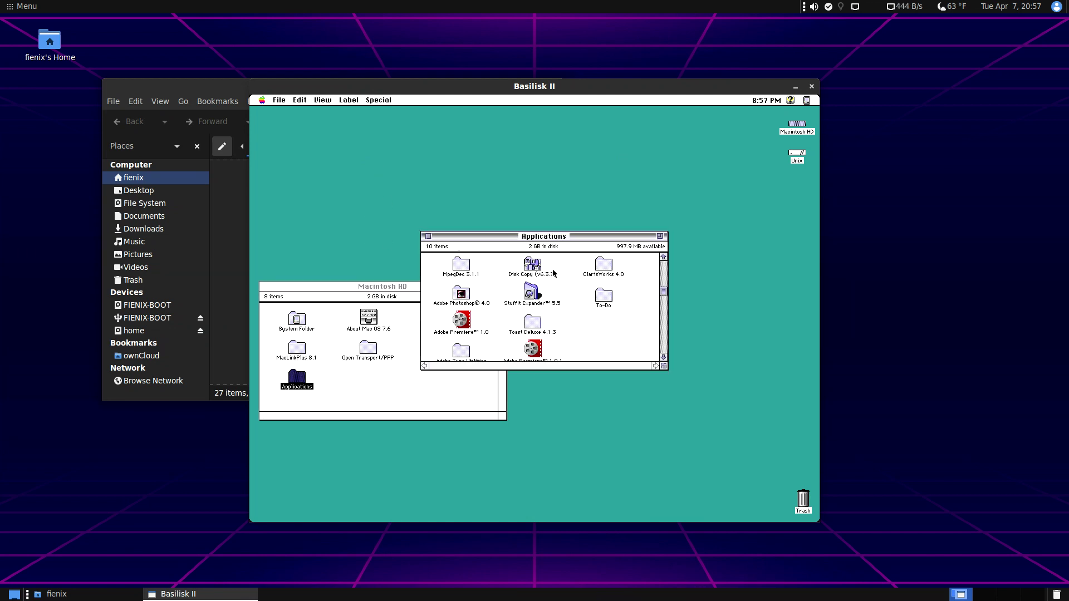
left_click_drag(564, 236, 501, 183)
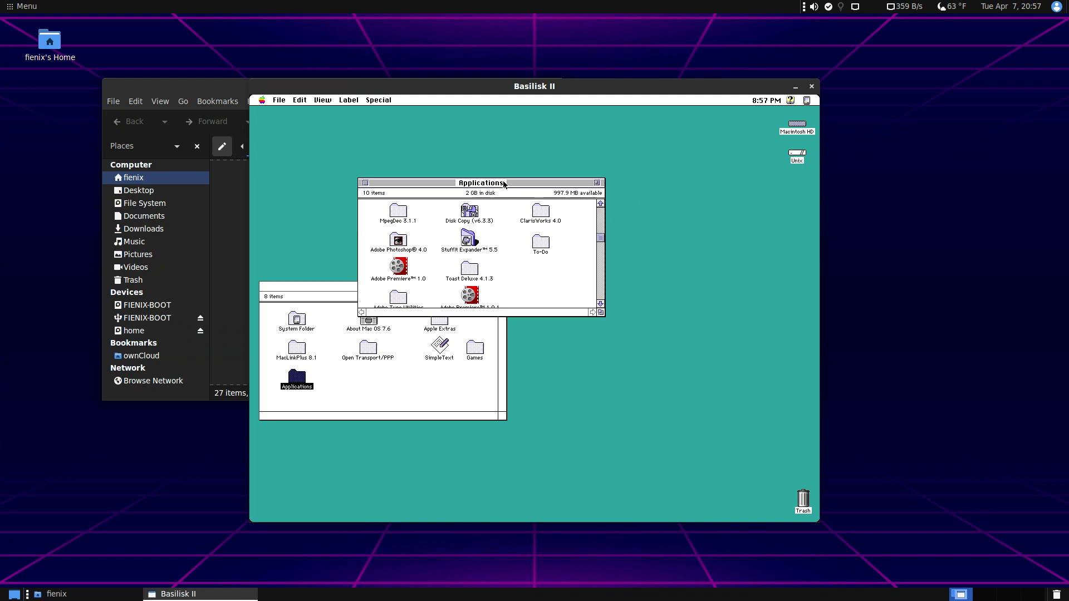
left_click(403, 243)
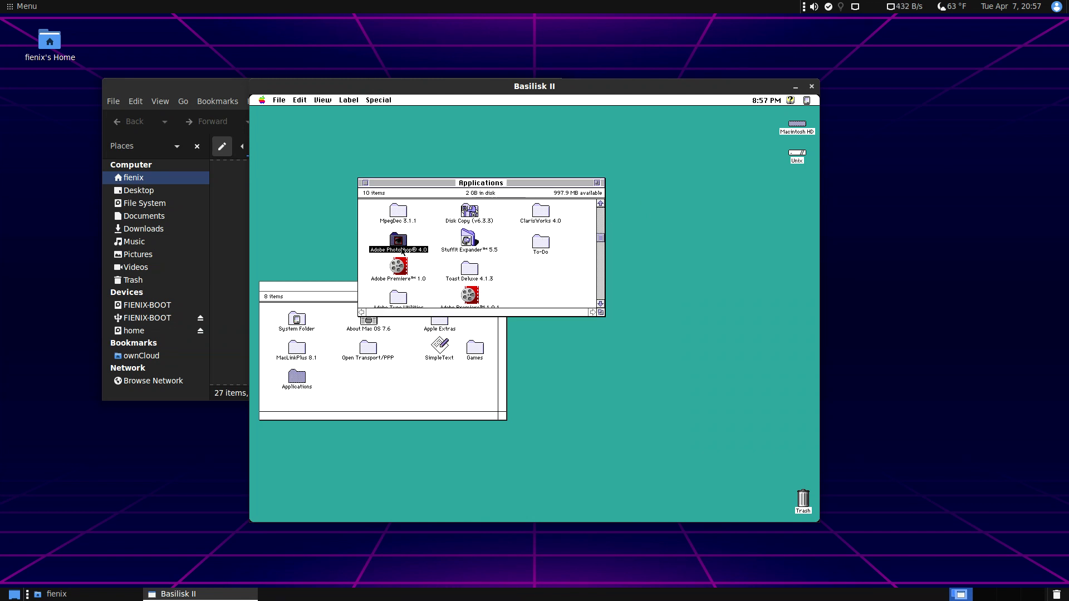
left_click(406, 279)
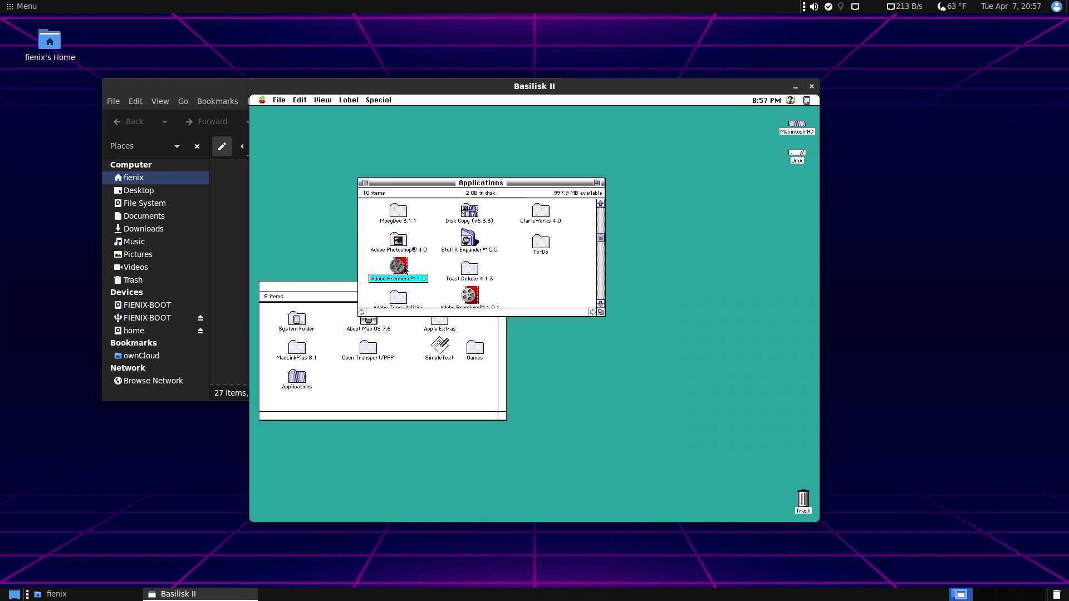
double_click(407, 267)
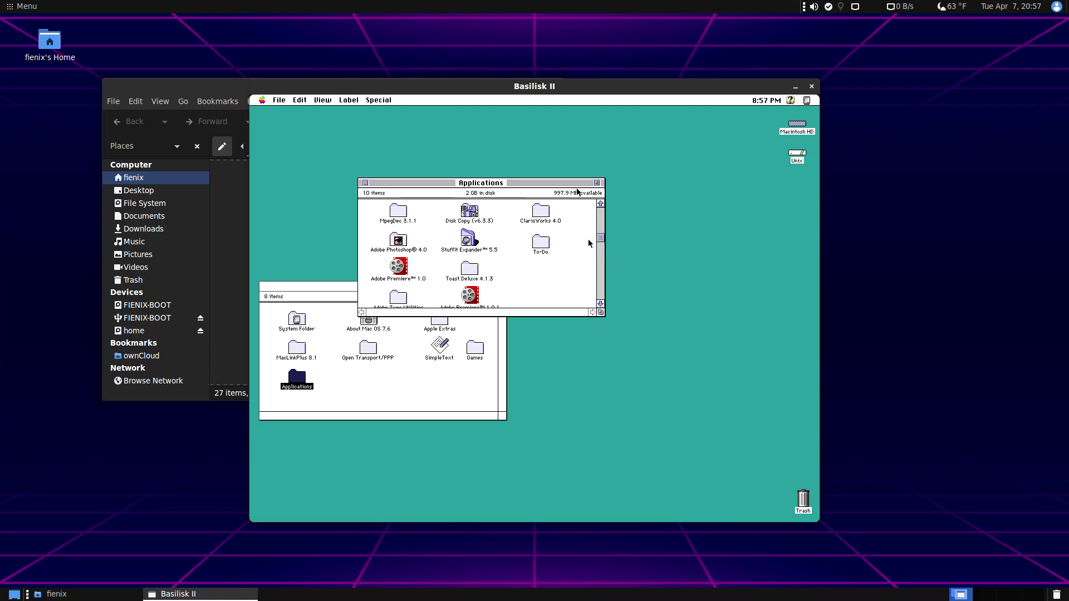
left_click_drag(379, 101, 403, 175)
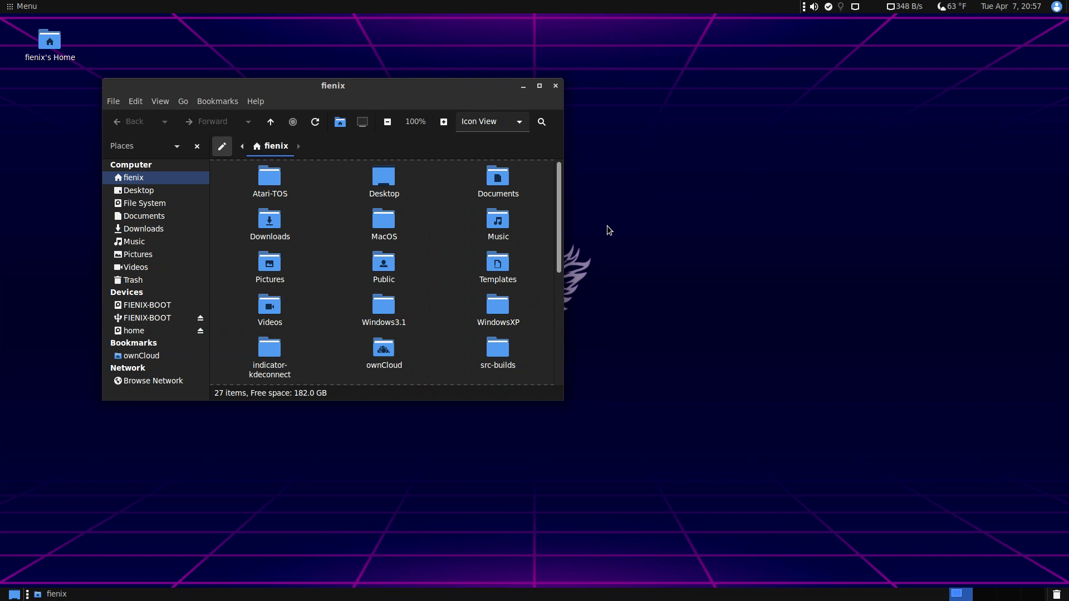
Search the installed applications for "hatar" and launch Hatari
key("super")
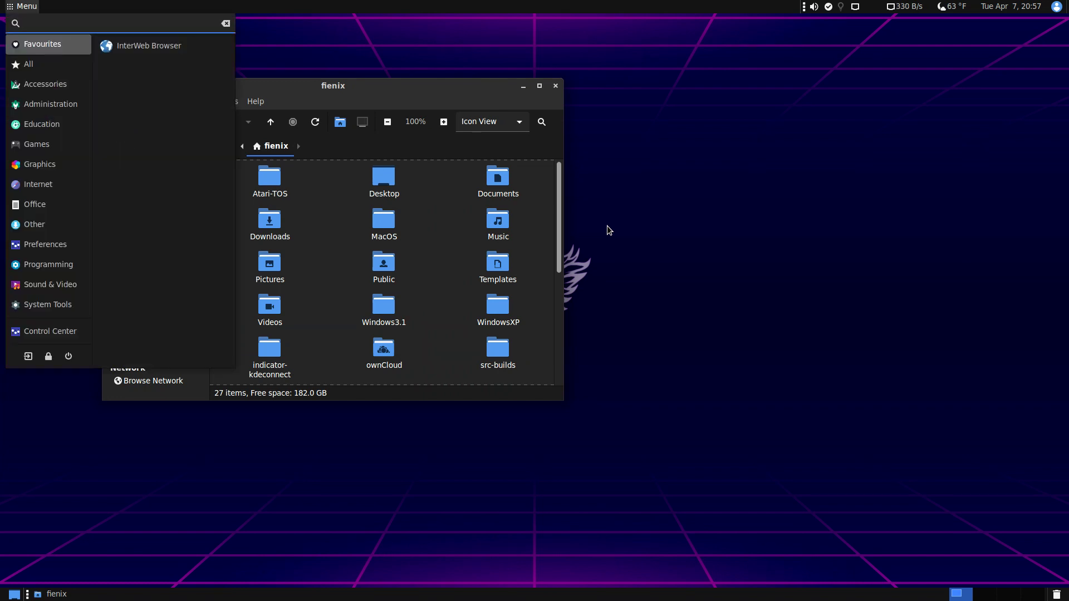
type("hat")
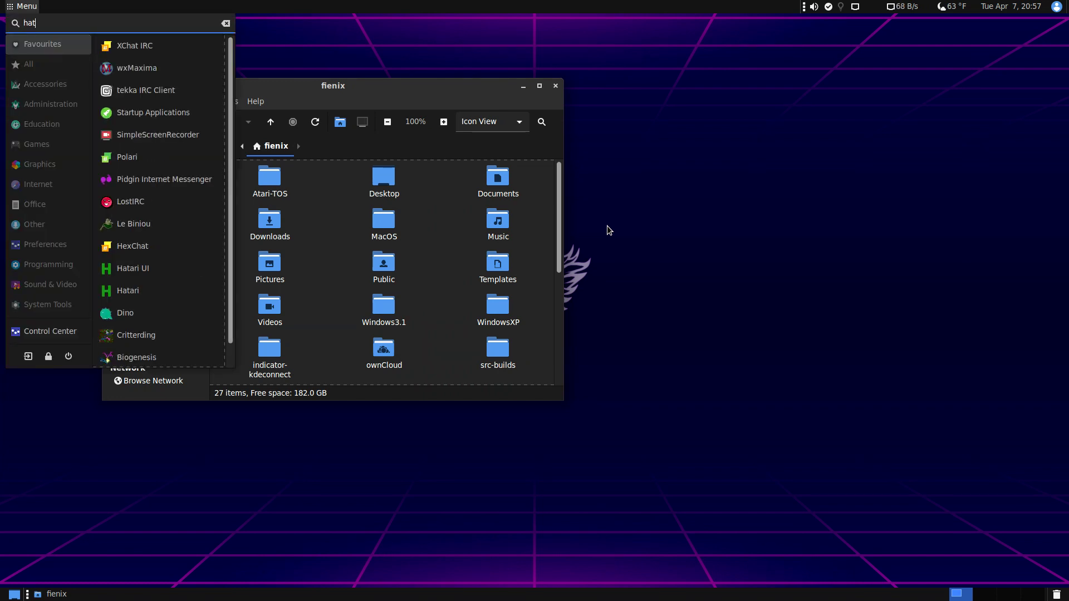
type("ar")
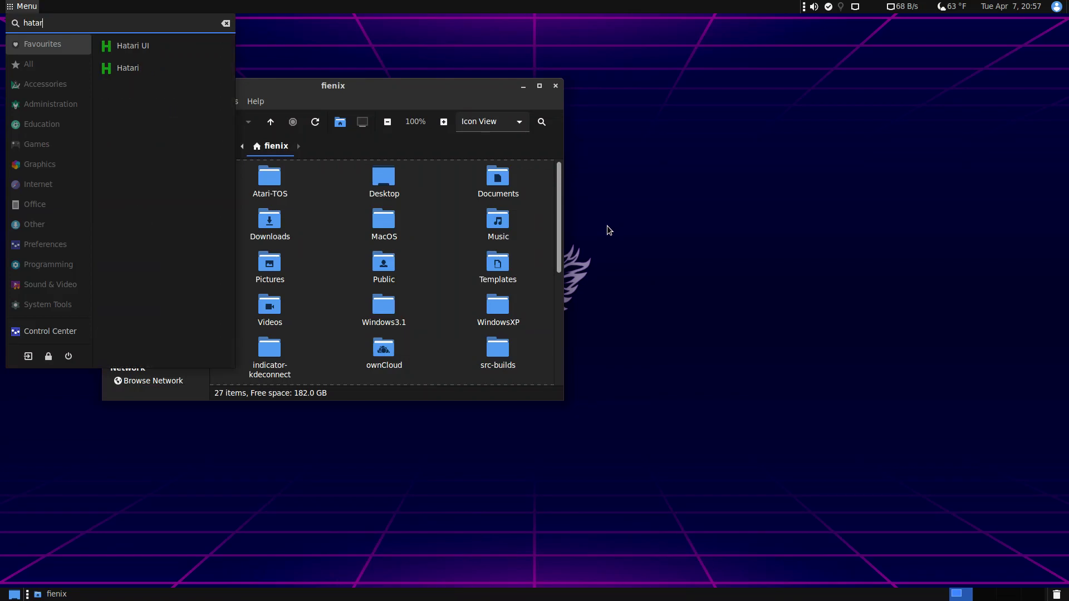
key("Down")
key("Down")
key("Return")
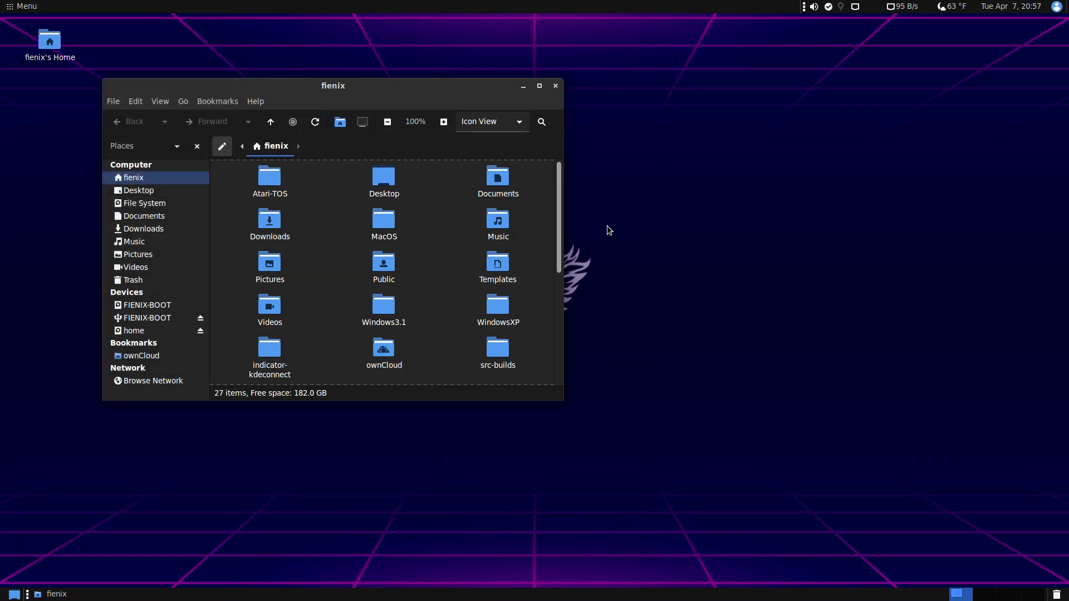
Open the picture "Atari Falcon (original) - 1.jpg" from the Pictures folder and place it side by side with the Hatari window
left_click(320, 97)
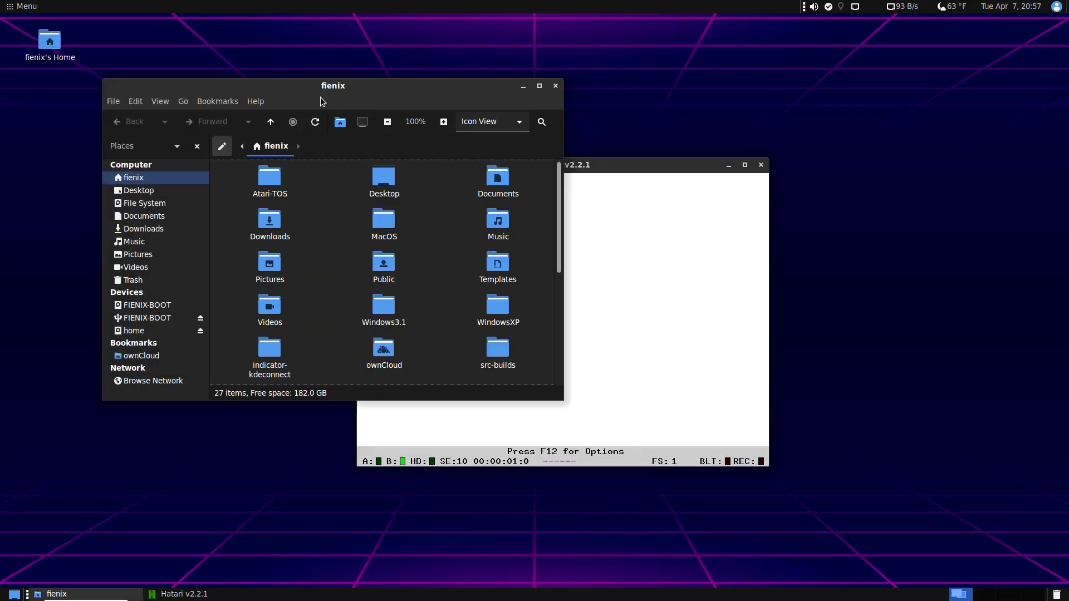
left_click(164, 256)
left_click(518, 180)
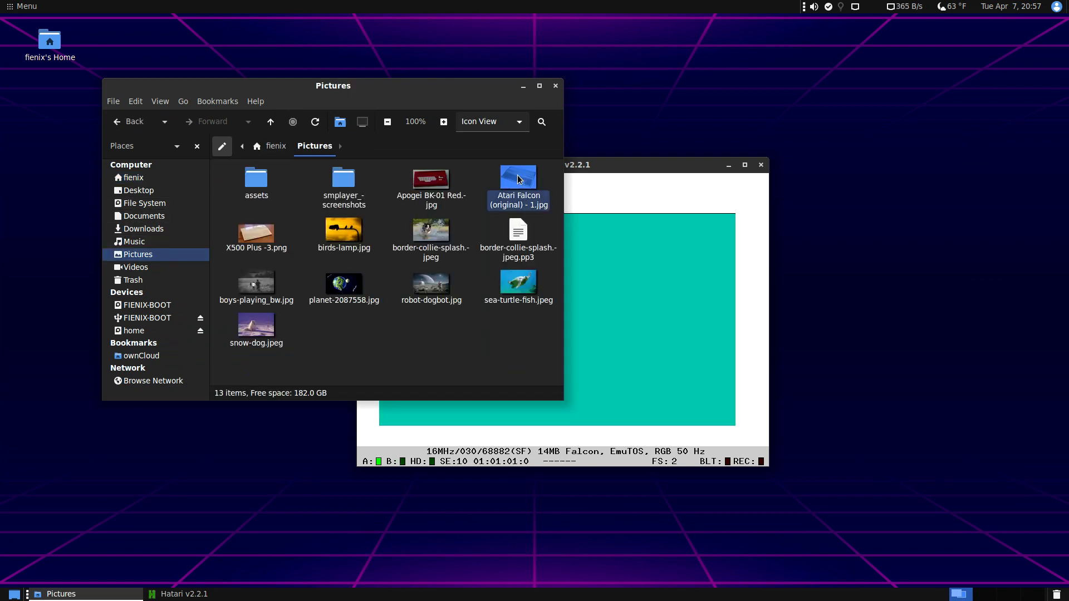
double_click(518, 179)
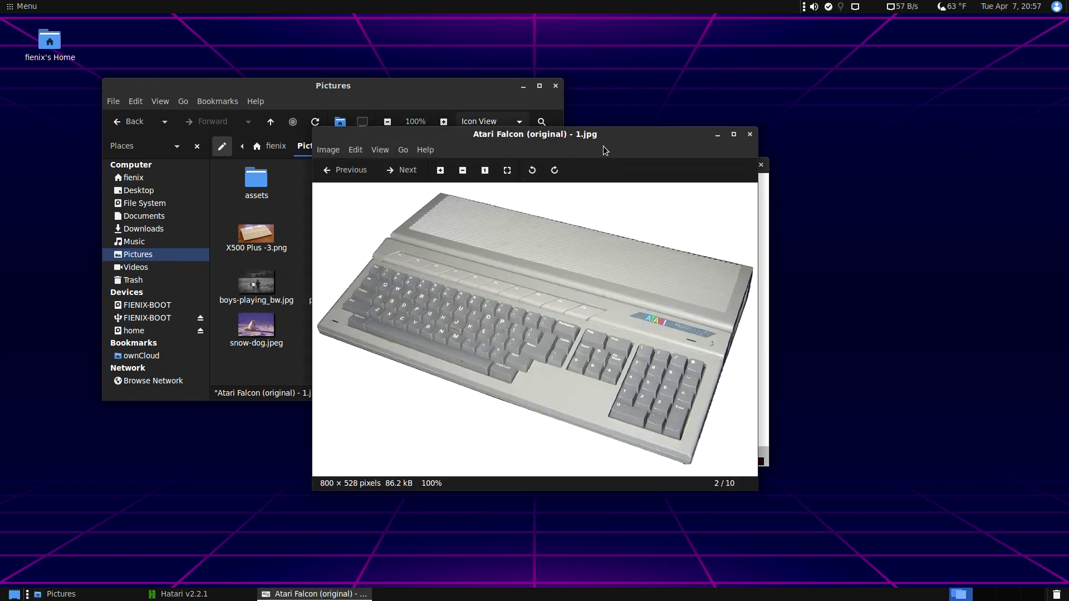
left_click_drag(597, 136, 319, 116)
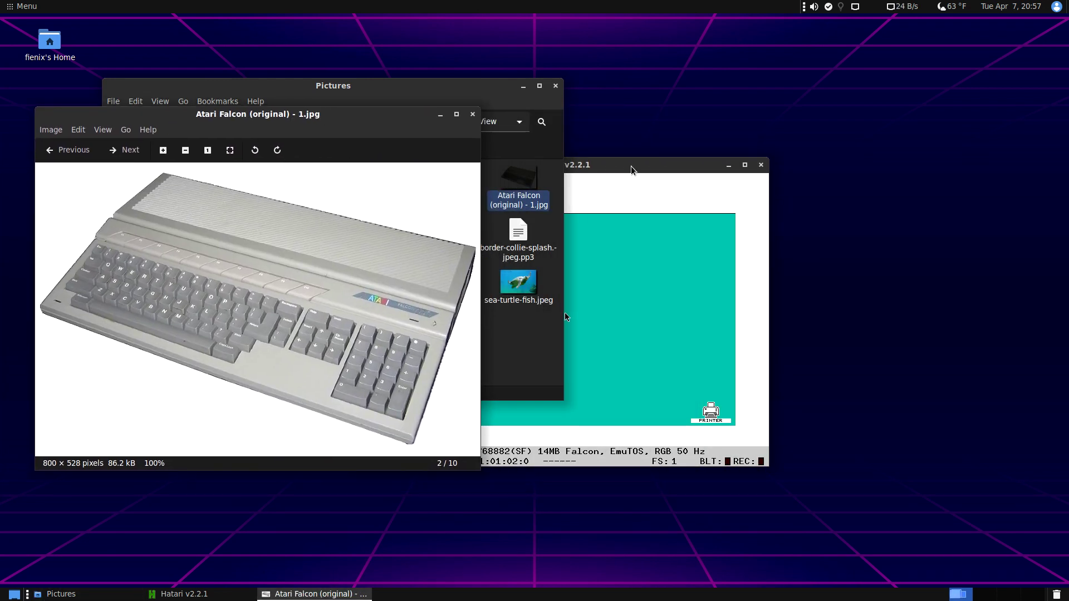
left_click_drag(565, 312, 706, 296)
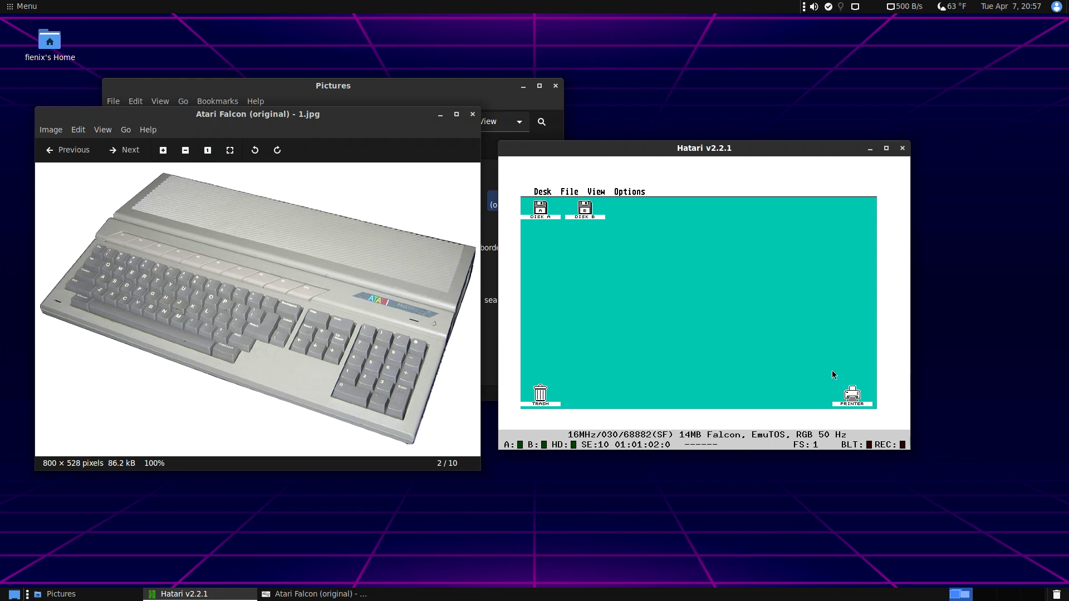
Examine the Options and Desk commands offered on the emulated Atari Falcon's EmuTOS desktop
mouse_move(630, 191)
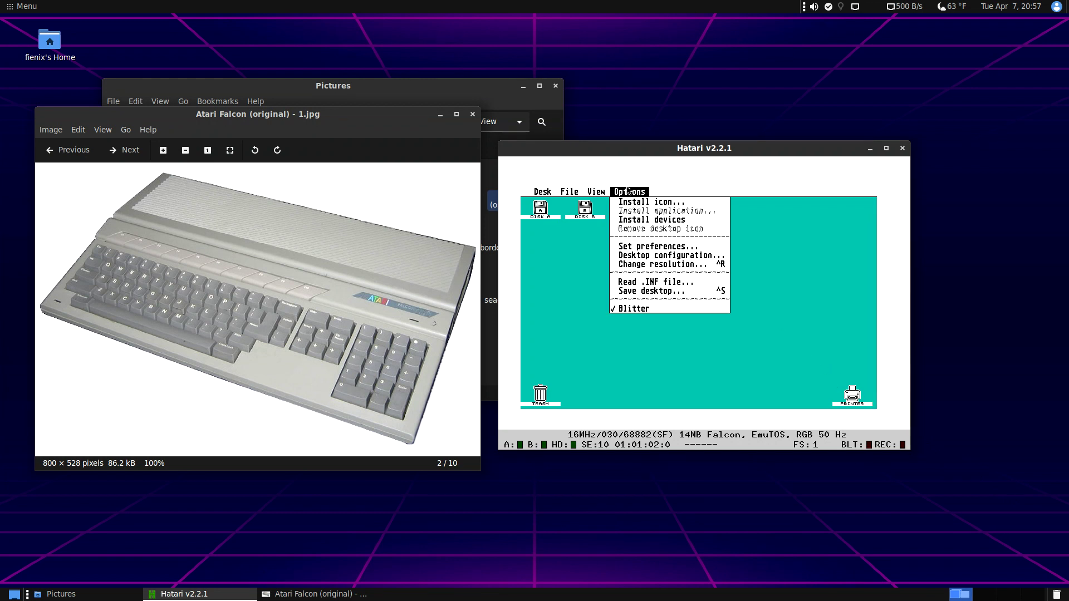
left_click(754, 213)
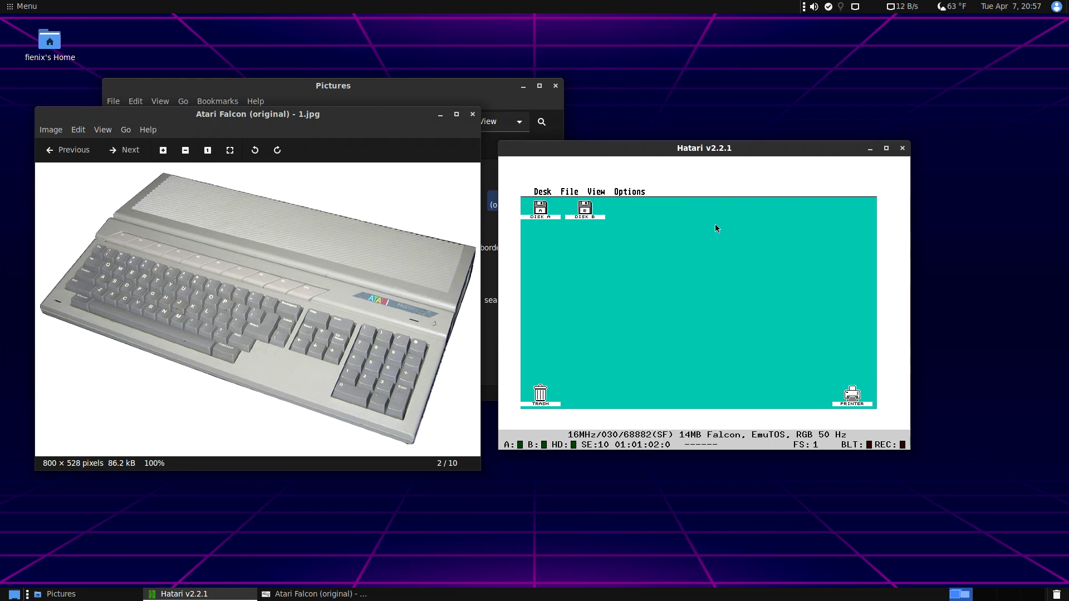
mouse_move(543, 192)
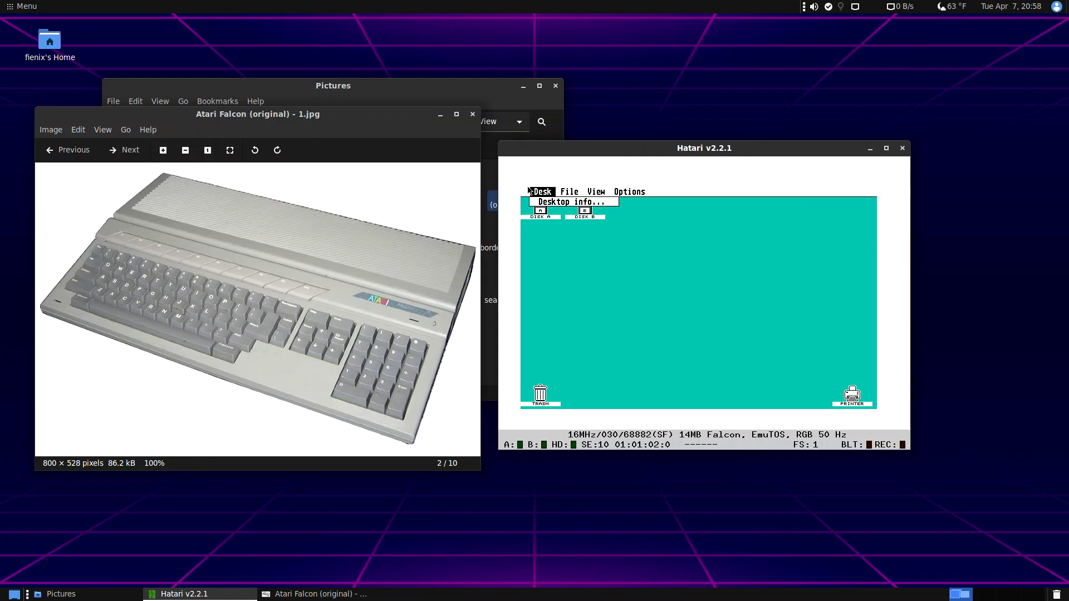
left_click(700, 207)
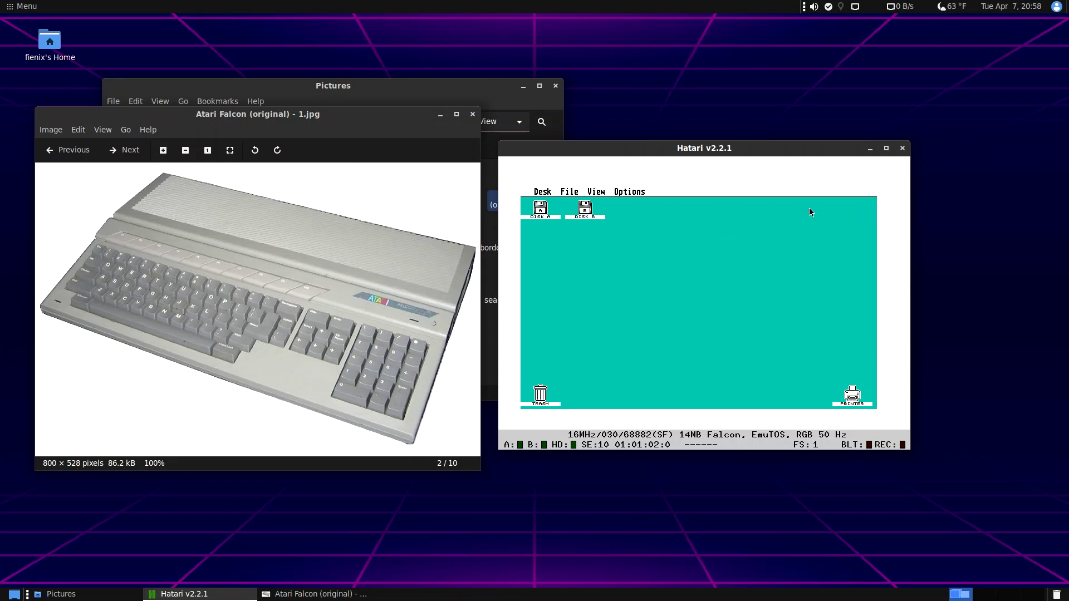
Quit the Hatari emulator, and close the Atari Falcon picture together with the Pictures folder window
left_click(903, 149)
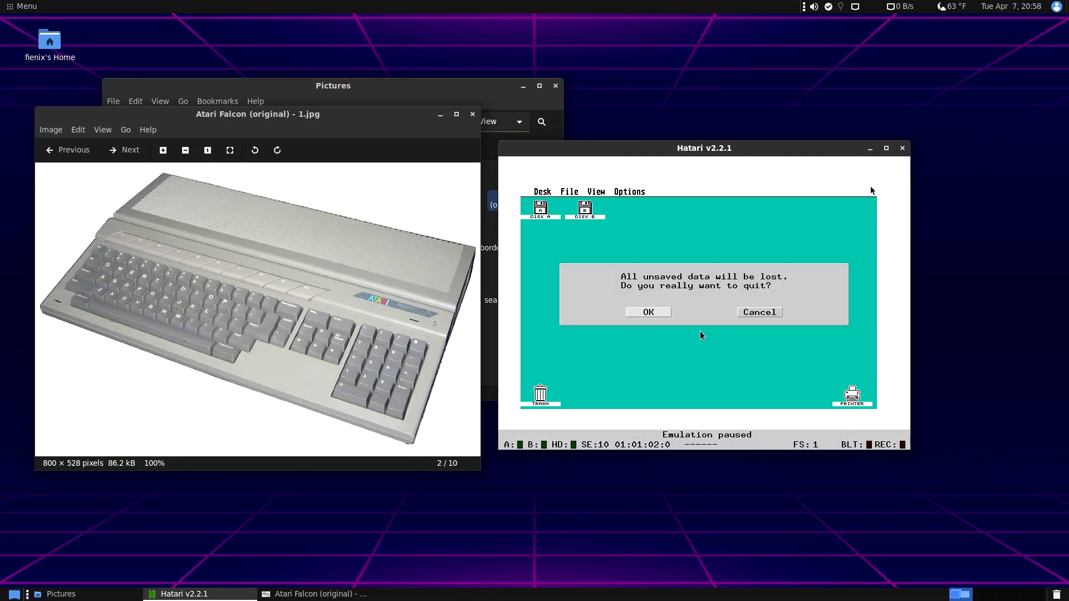
left_click(649, 311)
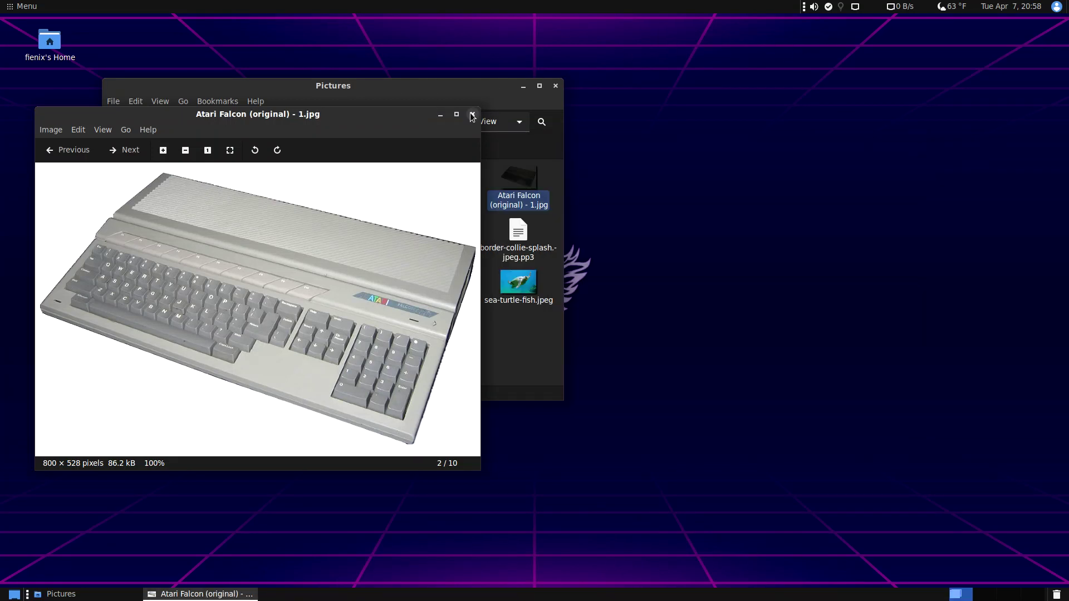
left_click(471, 114)
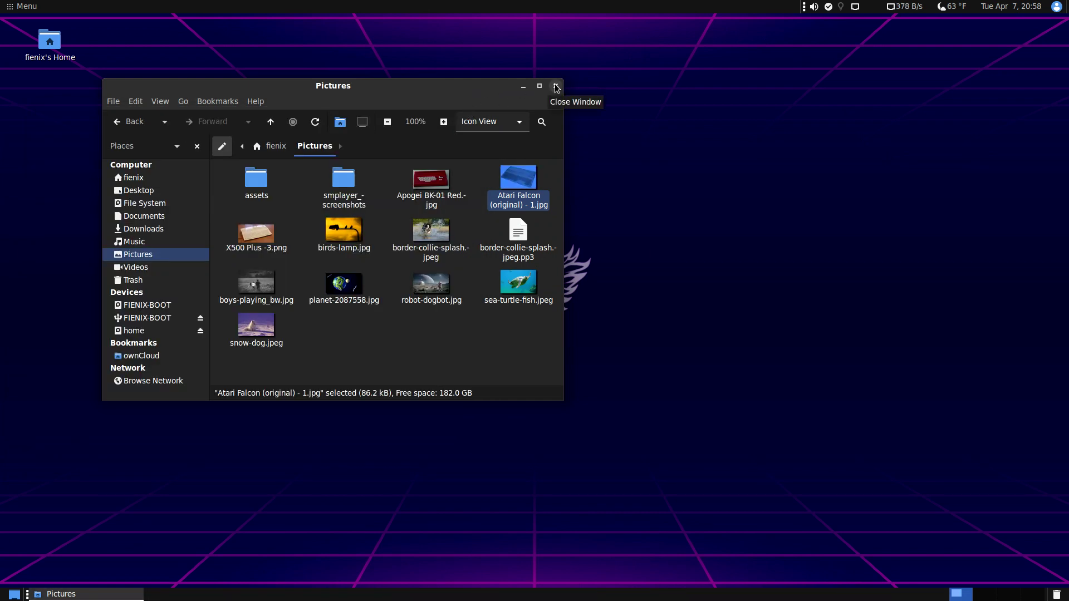
left_click(555, 86)
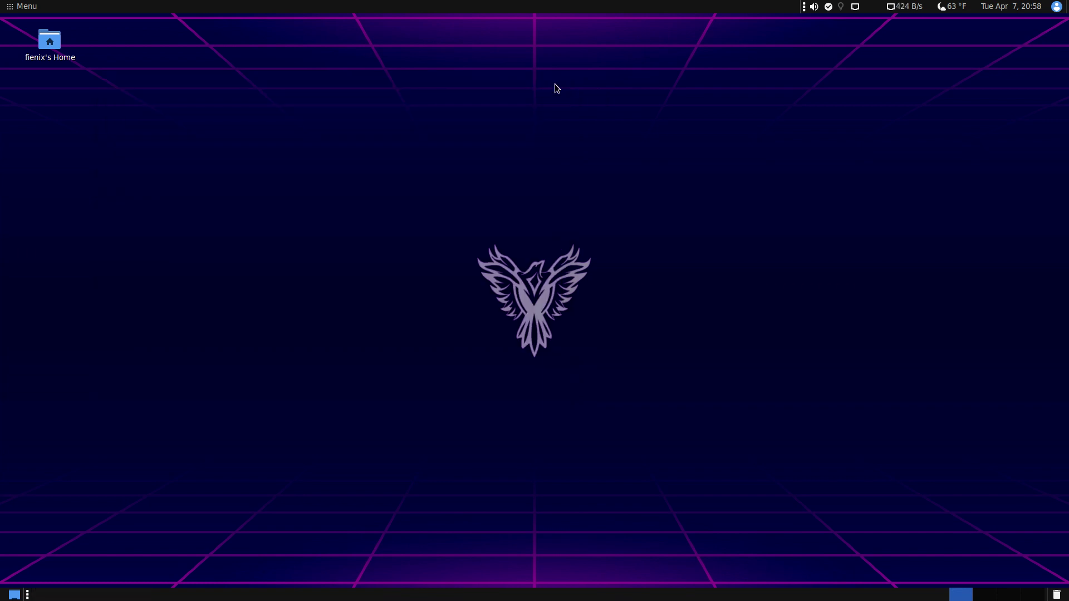